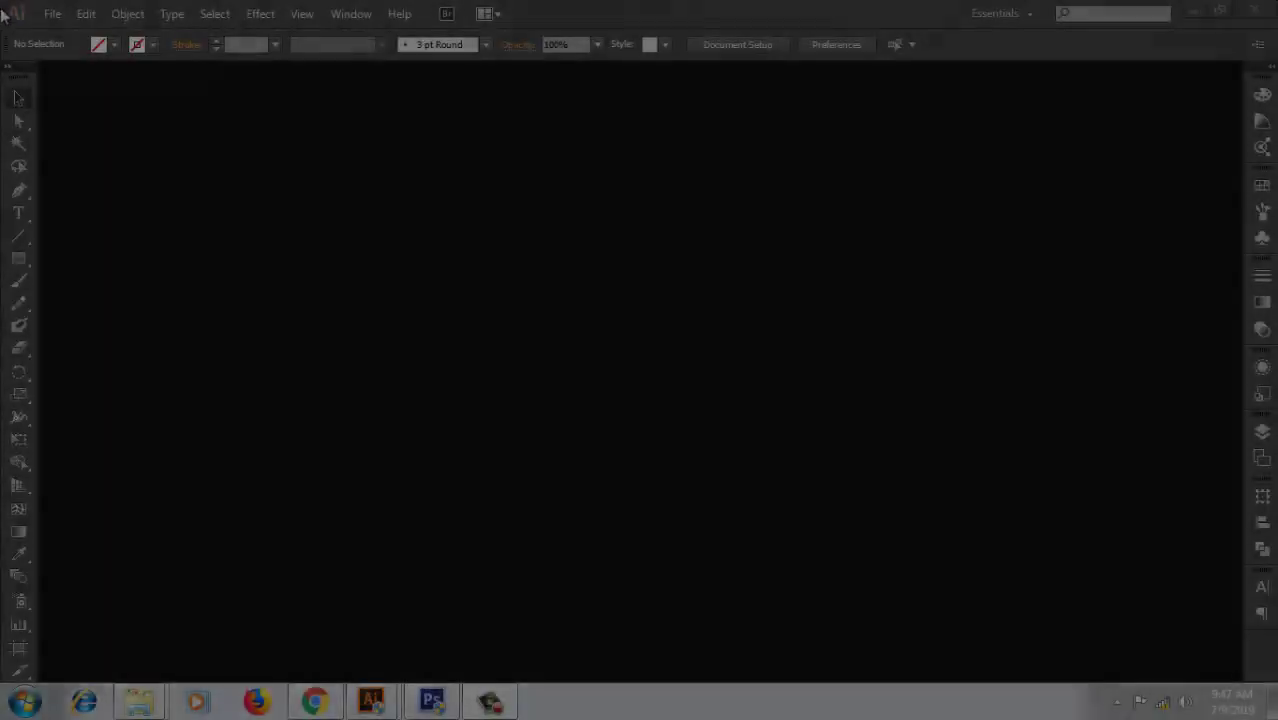
- Create a CMYK document with two 7 × 5 in artboards, 0.5 in spacing and 0.125 in bleed
key("ctrl+n")
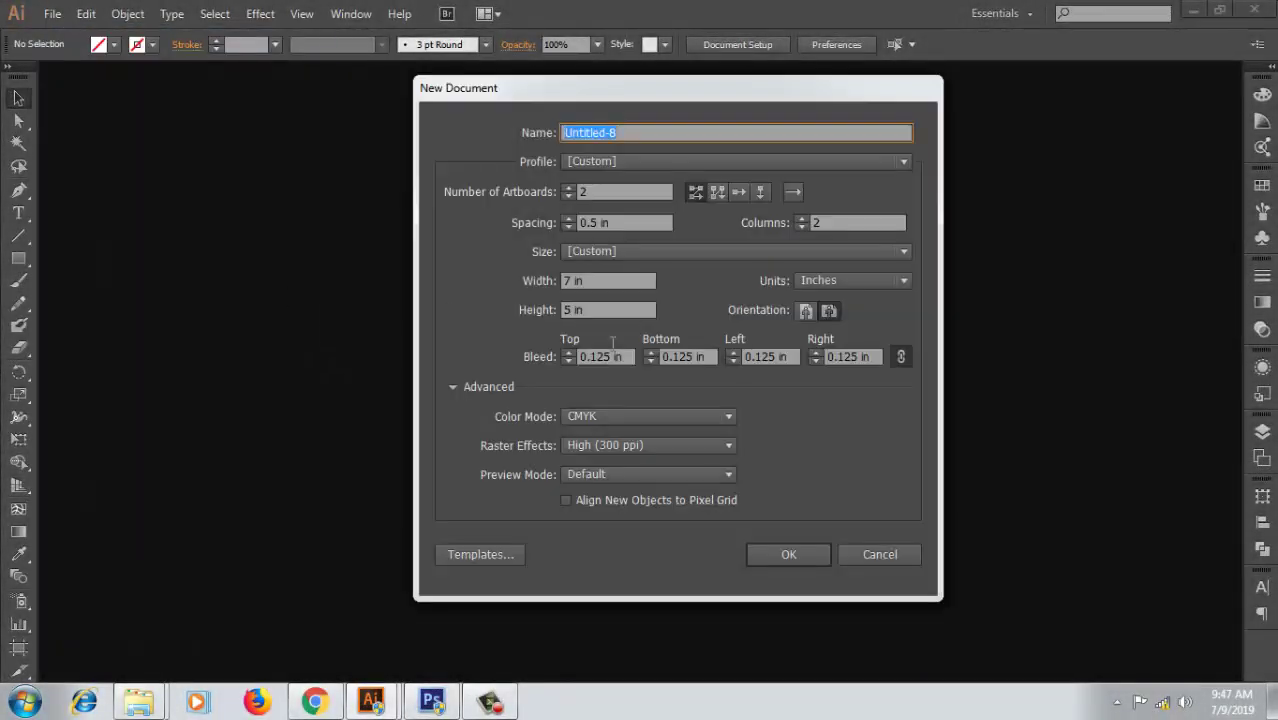
left_click(608, 193)
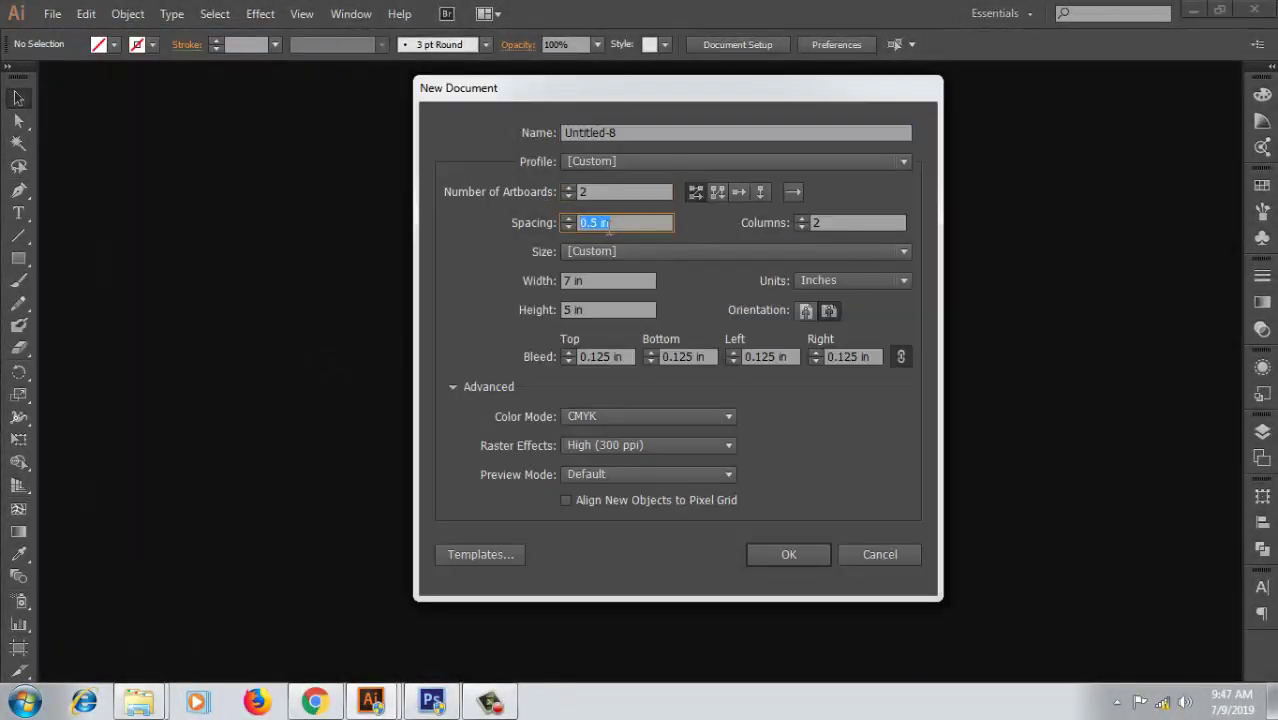
left_click(605, 282)
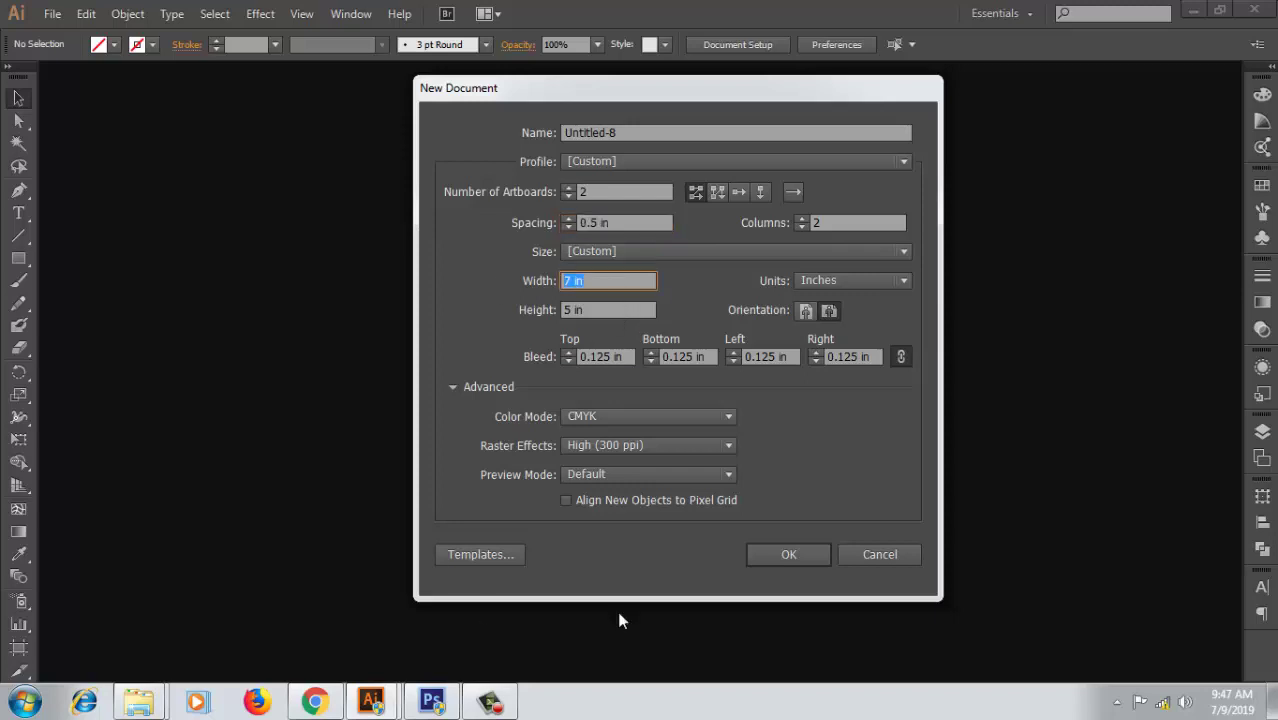
left_click(801, 557)
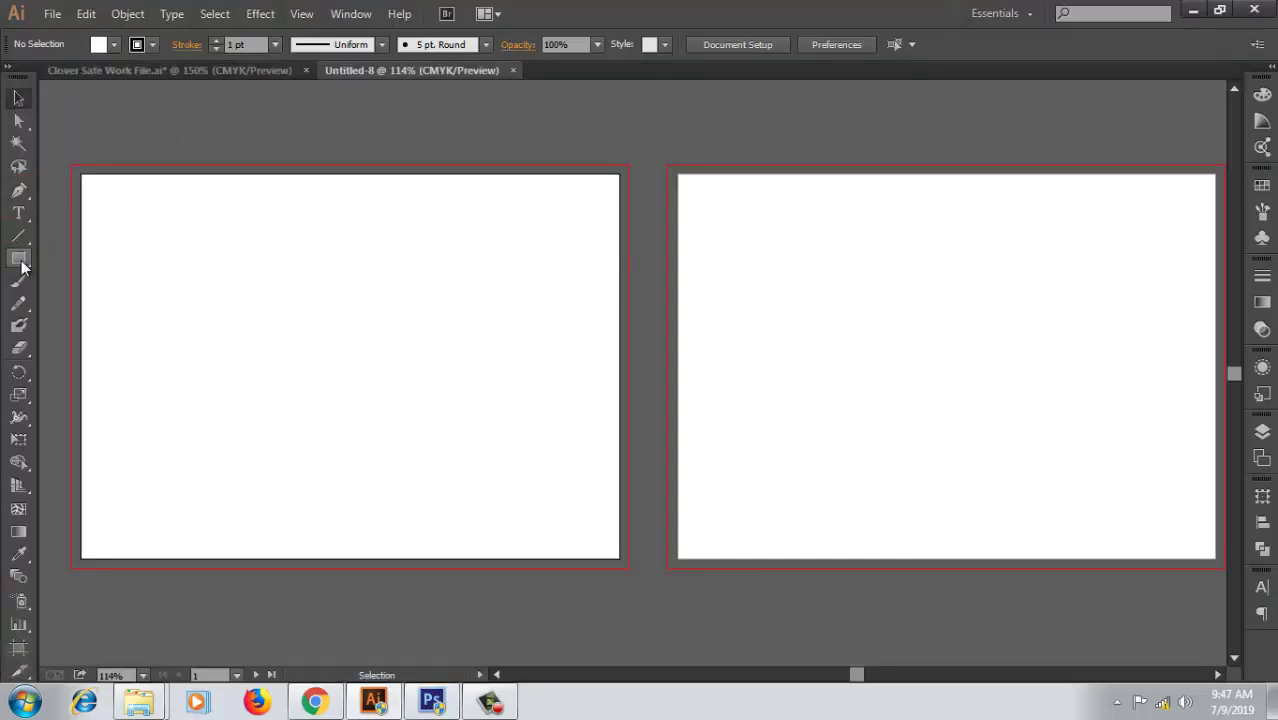
- Draw a rectangle covering the left artboard out to its bleed, and show the rulers
left_click_drag(75, 163, 625, 568)
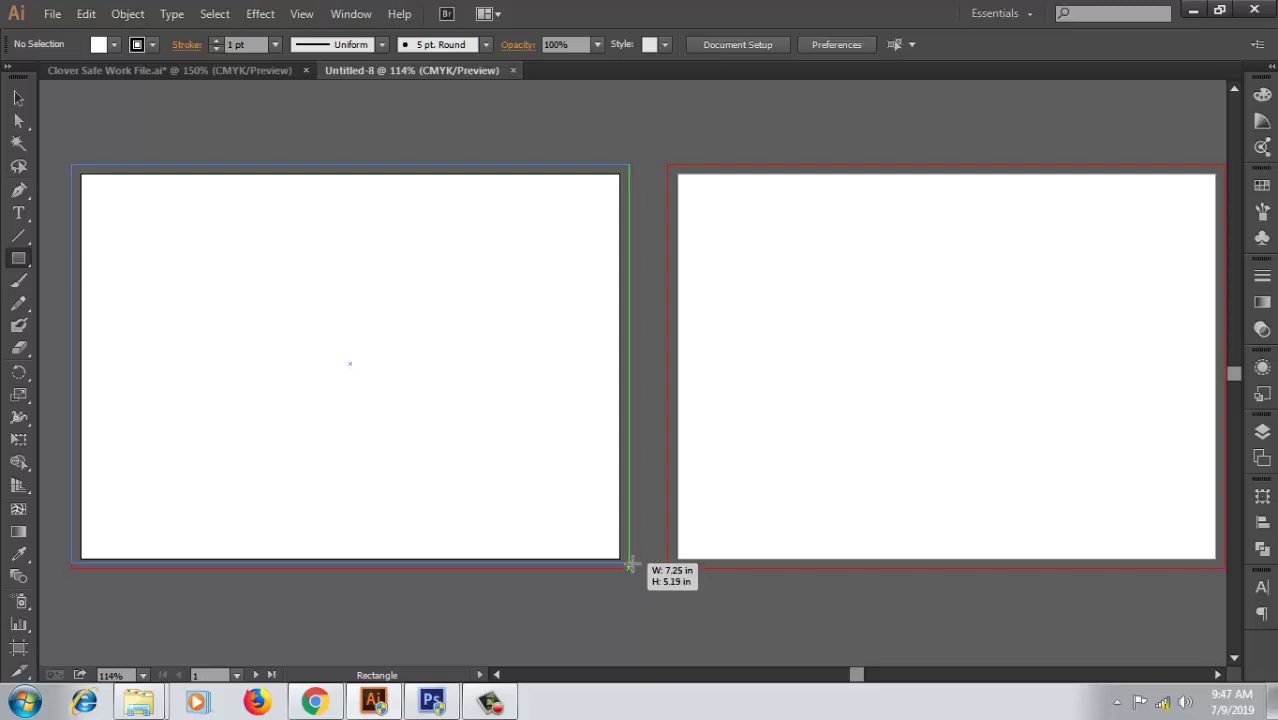
left_click_drag(625, 568, 627, 566)
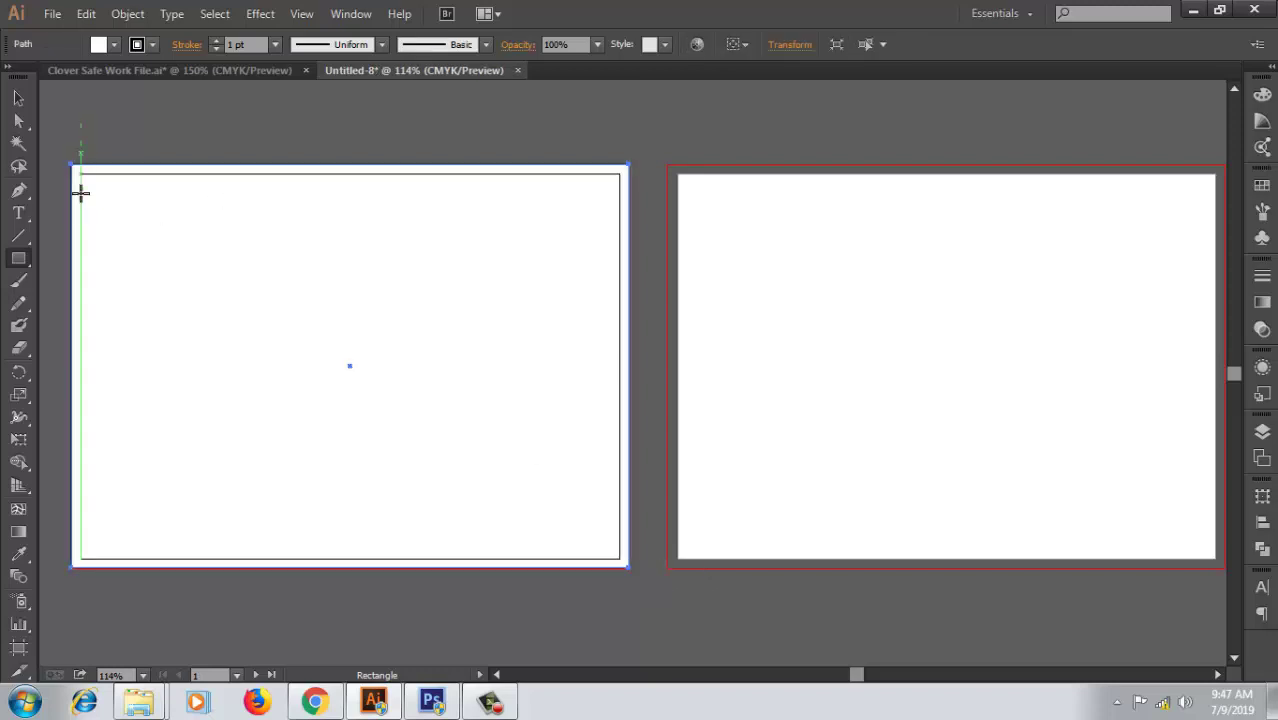
left_click(345, 14)
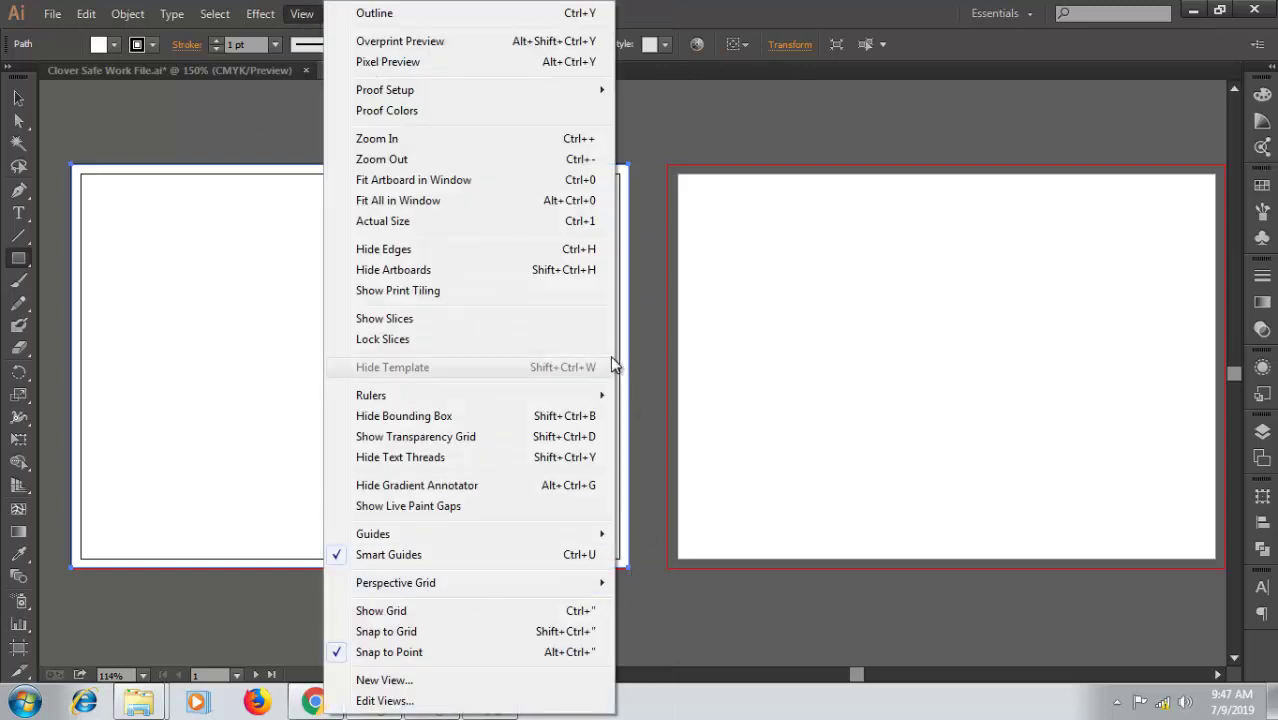
mouse_move(371, 395)
left_click(672, 395)
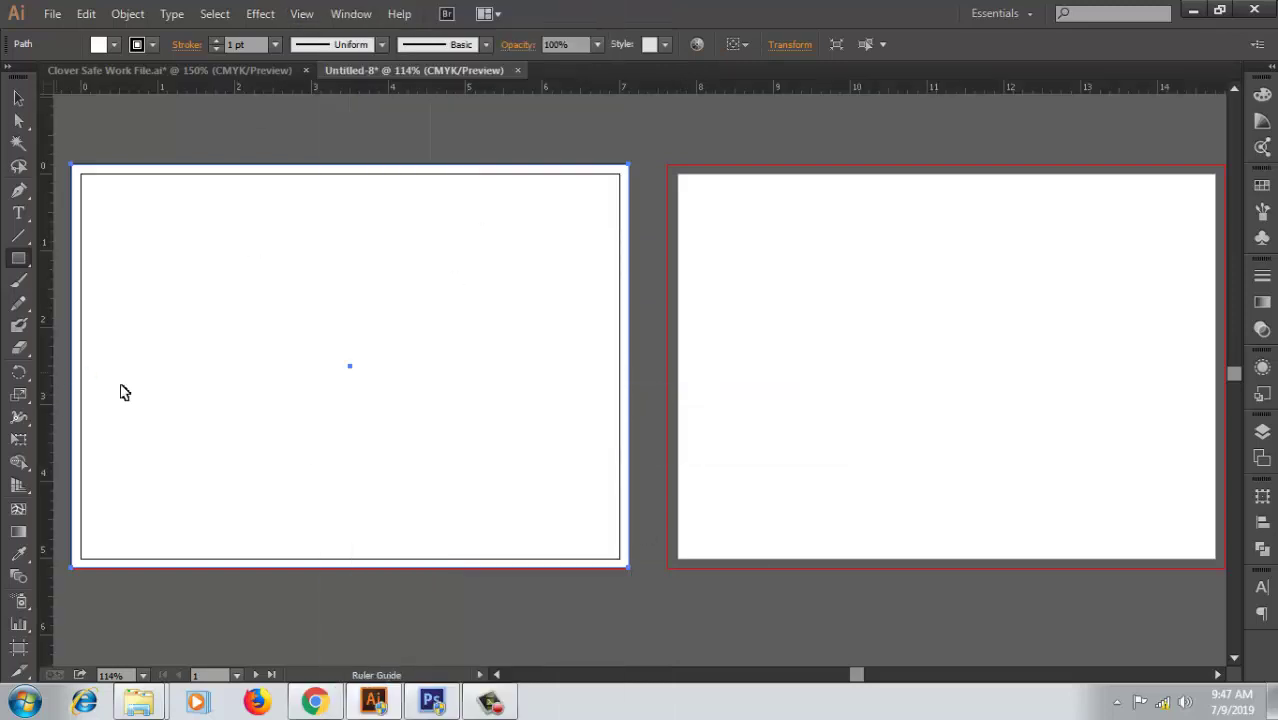
- Add vertical and horizontal guides crossing at the left artboard's centre
left_click_drag(123, 392, 350, 390)
left_click_drag(440, 93, 458, 392)
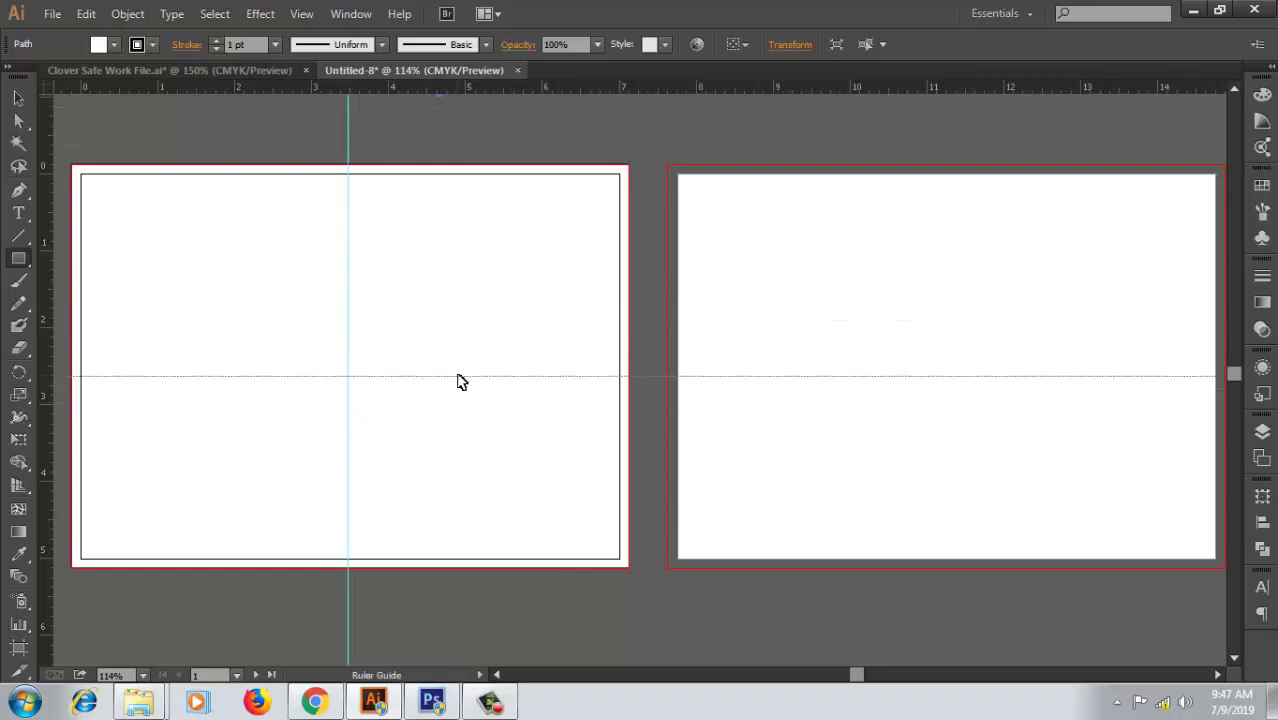
left_click_drag(458, 392, 463, 358)
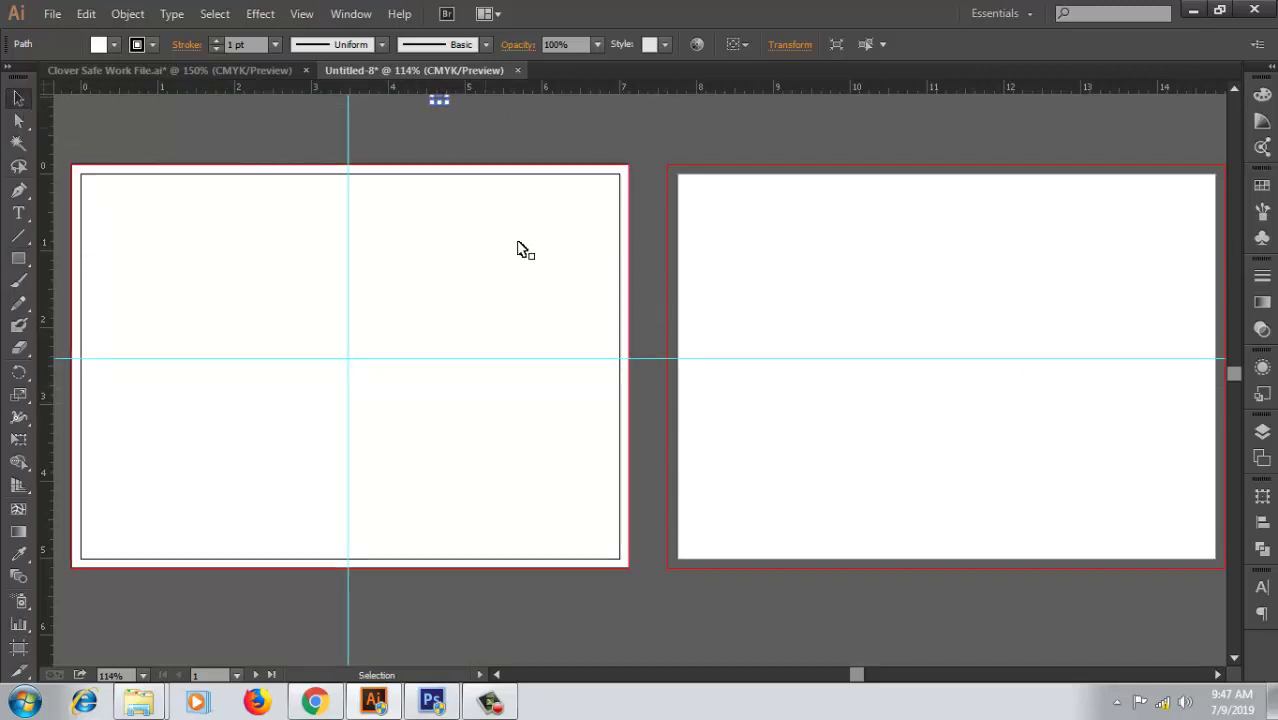
left_click(628, 282)
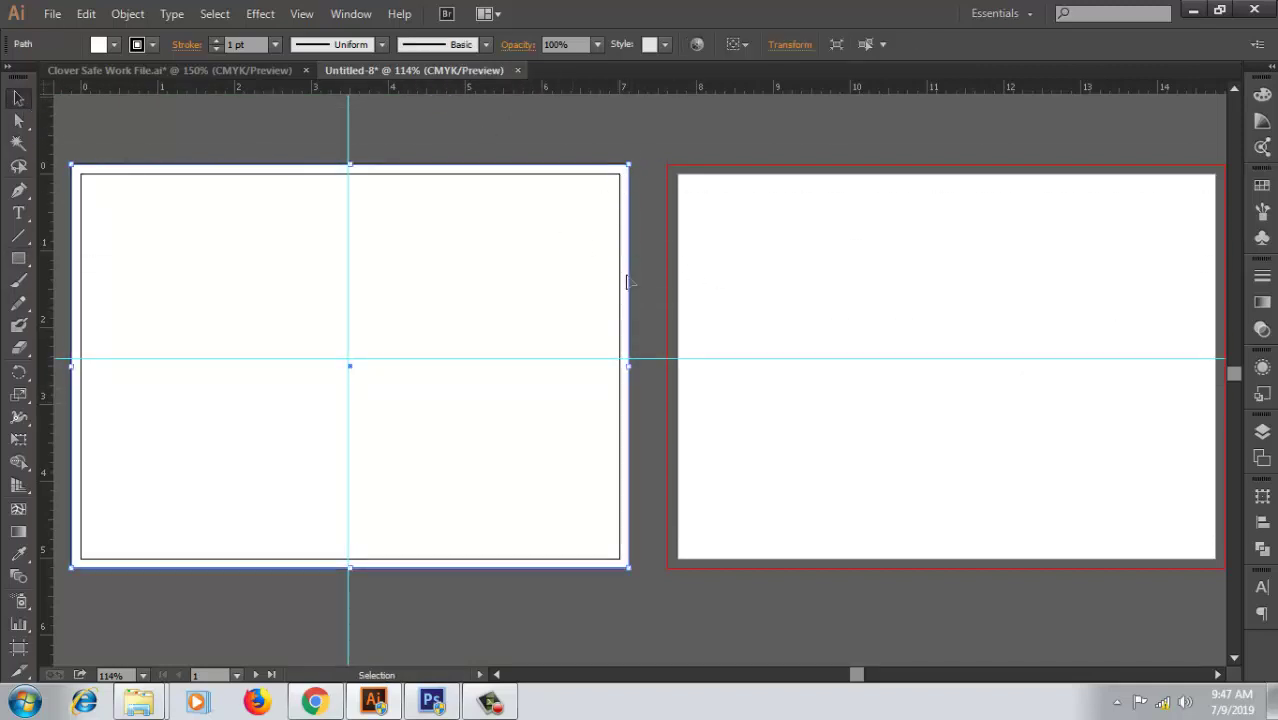
left_click(659, 375)
key("ctrl+z")
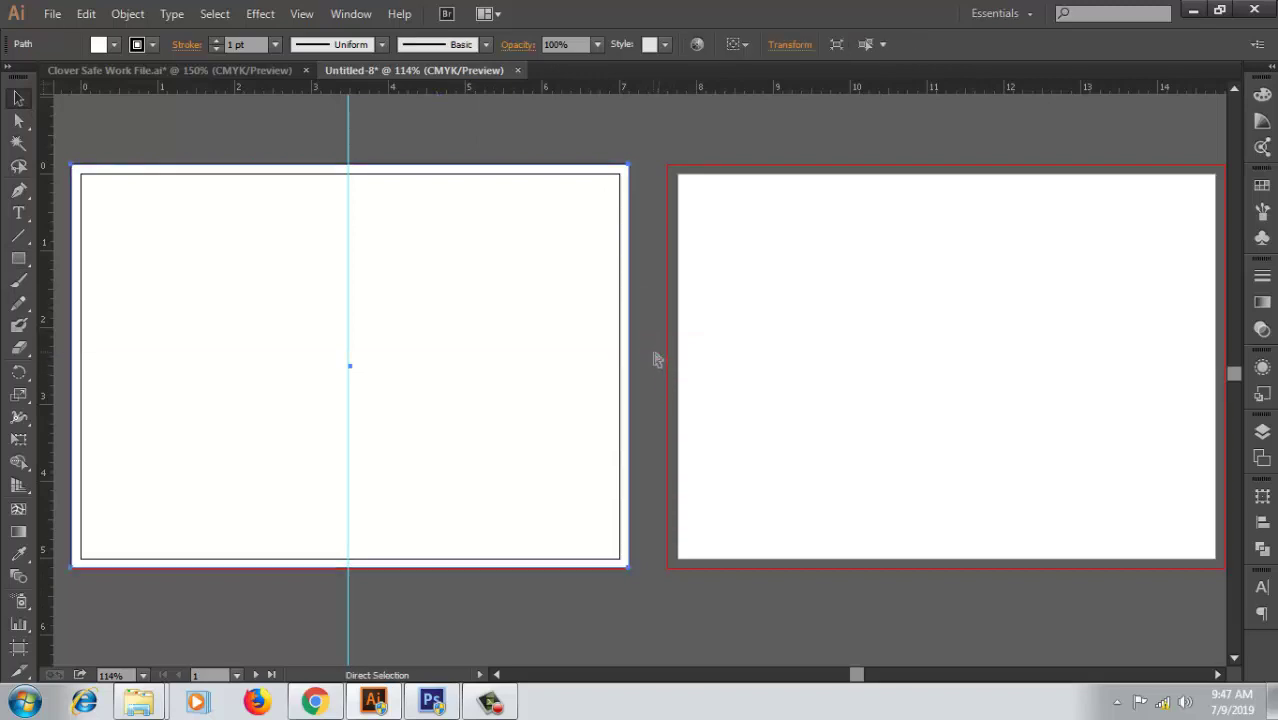
left_click_drag(589, 92, 627, 366)
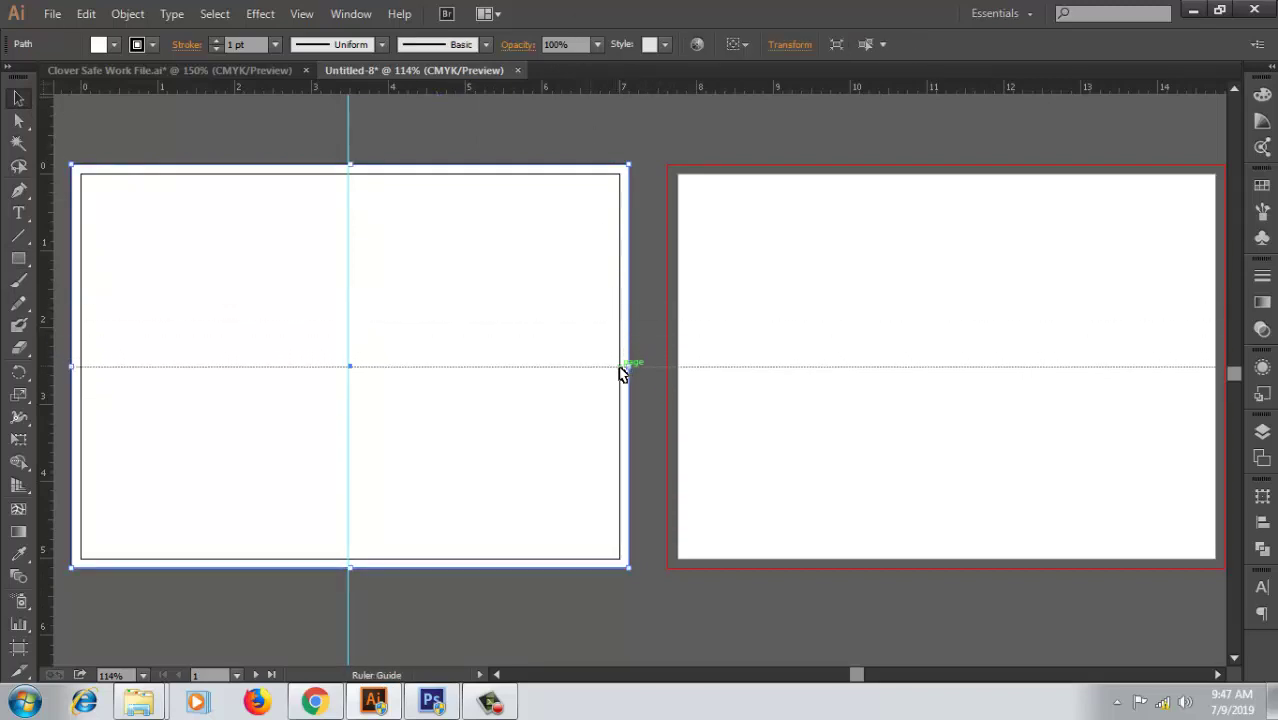
left_click_drag(651, 131, 708, 140)
left_click(703, 125)
- Paste a copy of the rectangle in front and resize it to the lower half below the guide
left_click(376, 255)
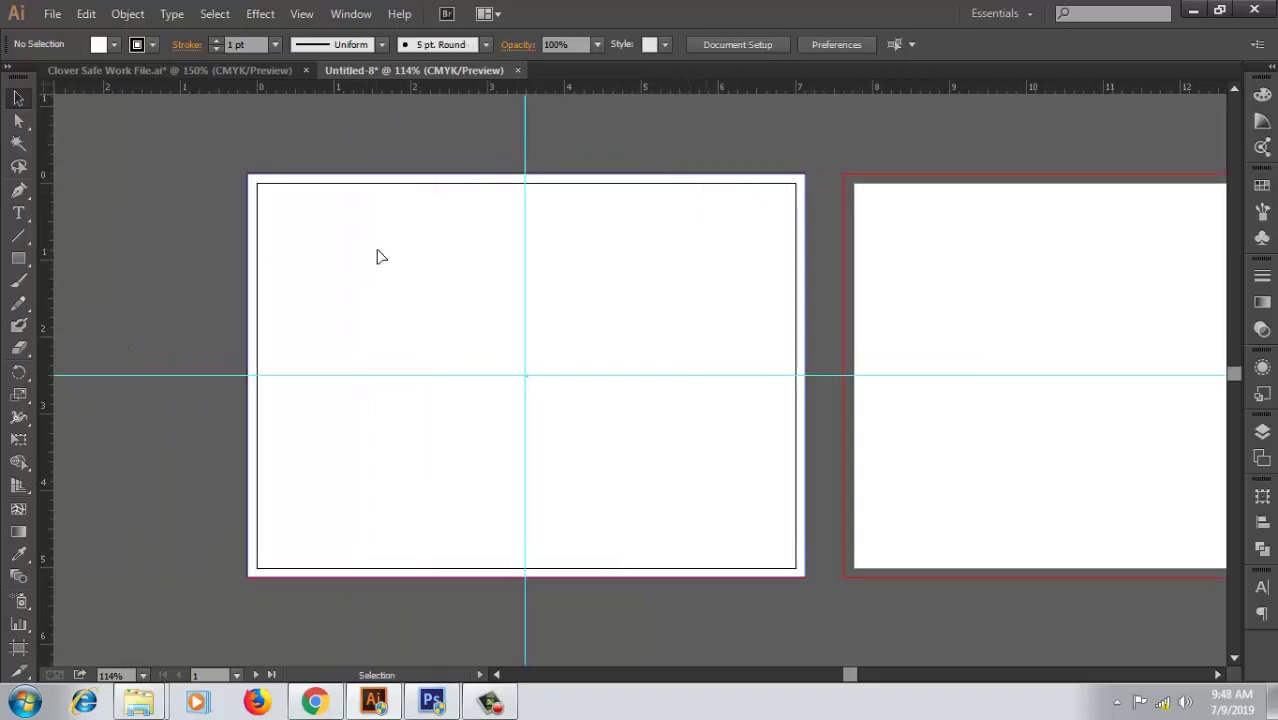
left_click(86, 16)
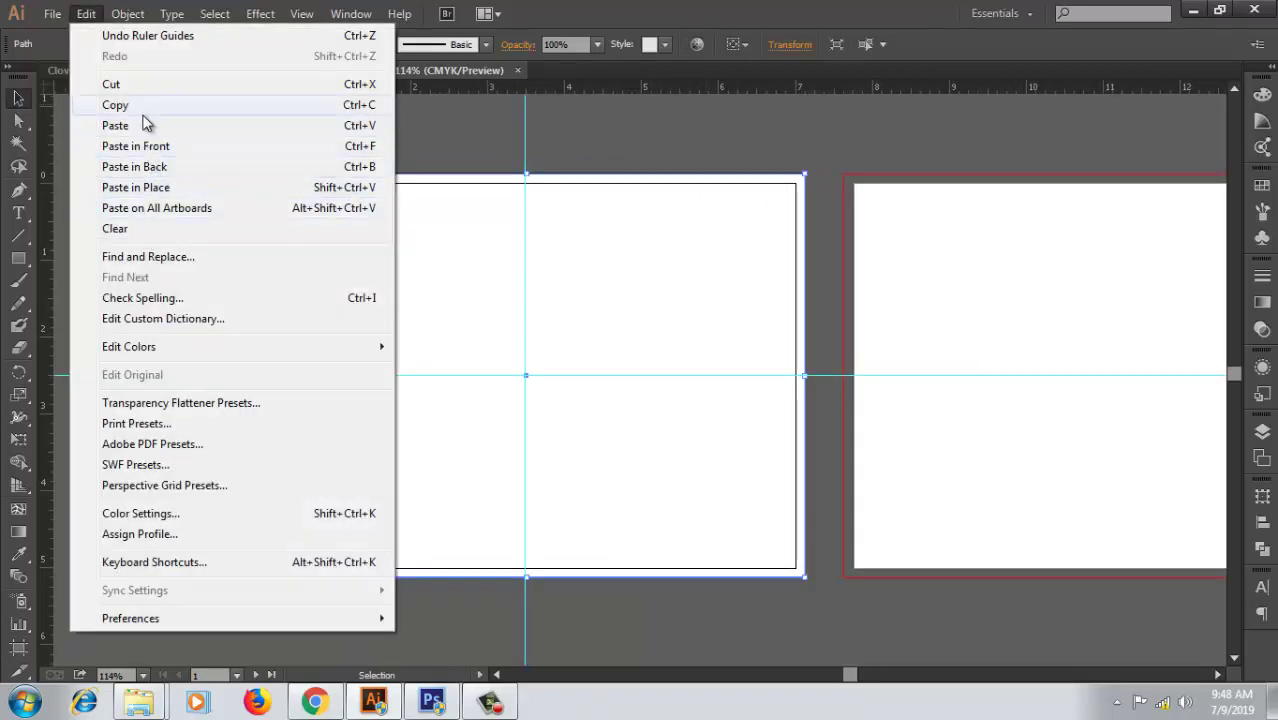
left_click(114, 15)
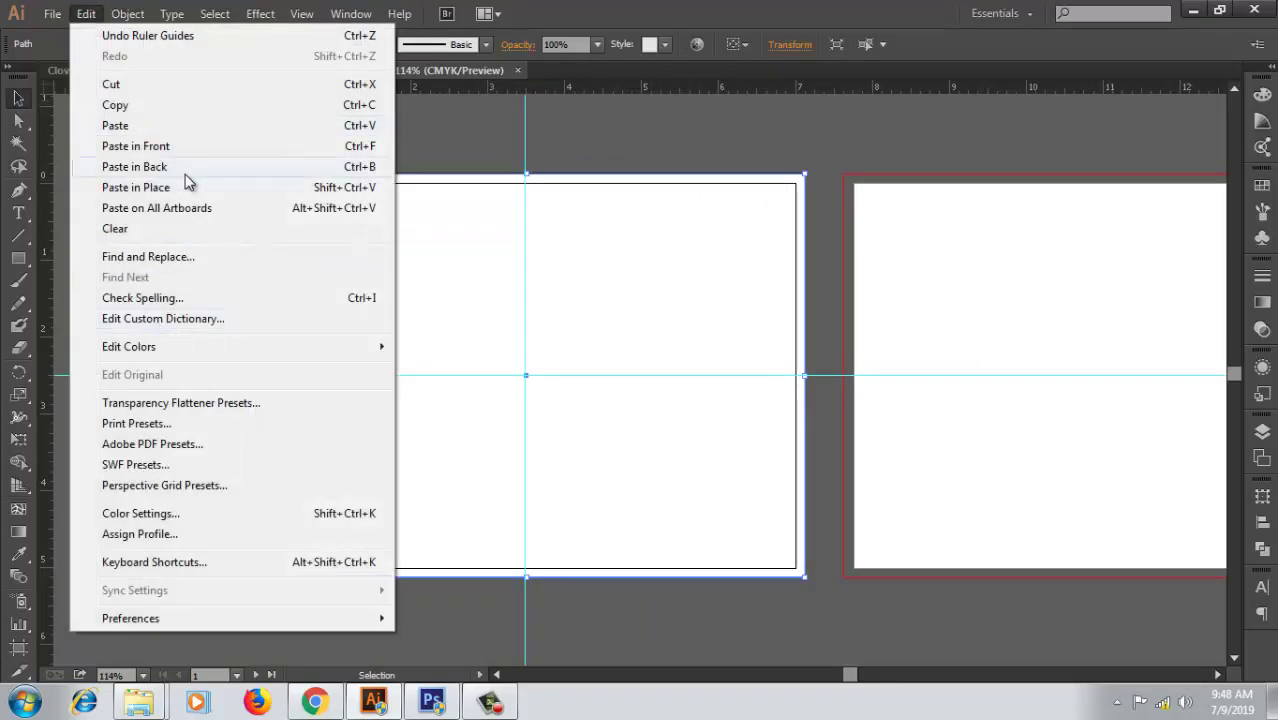
left_click(185, 148)
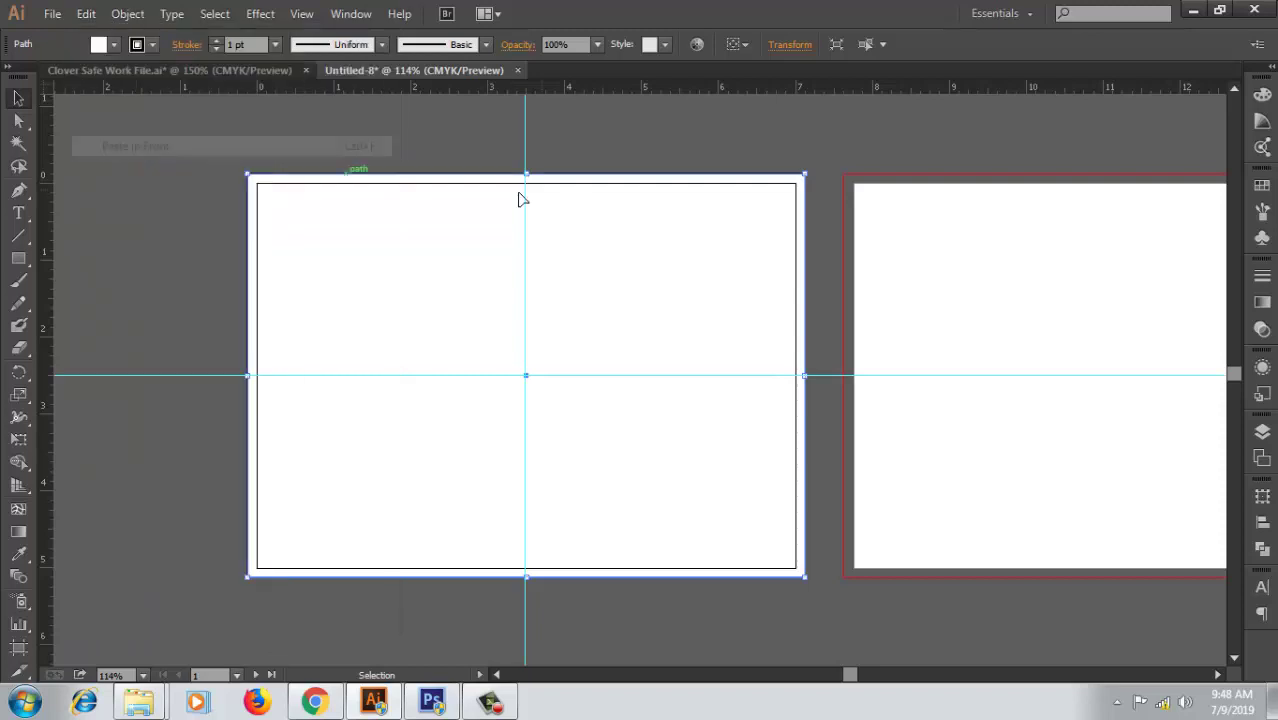
left_click_drag(529, 175, 529, 376)
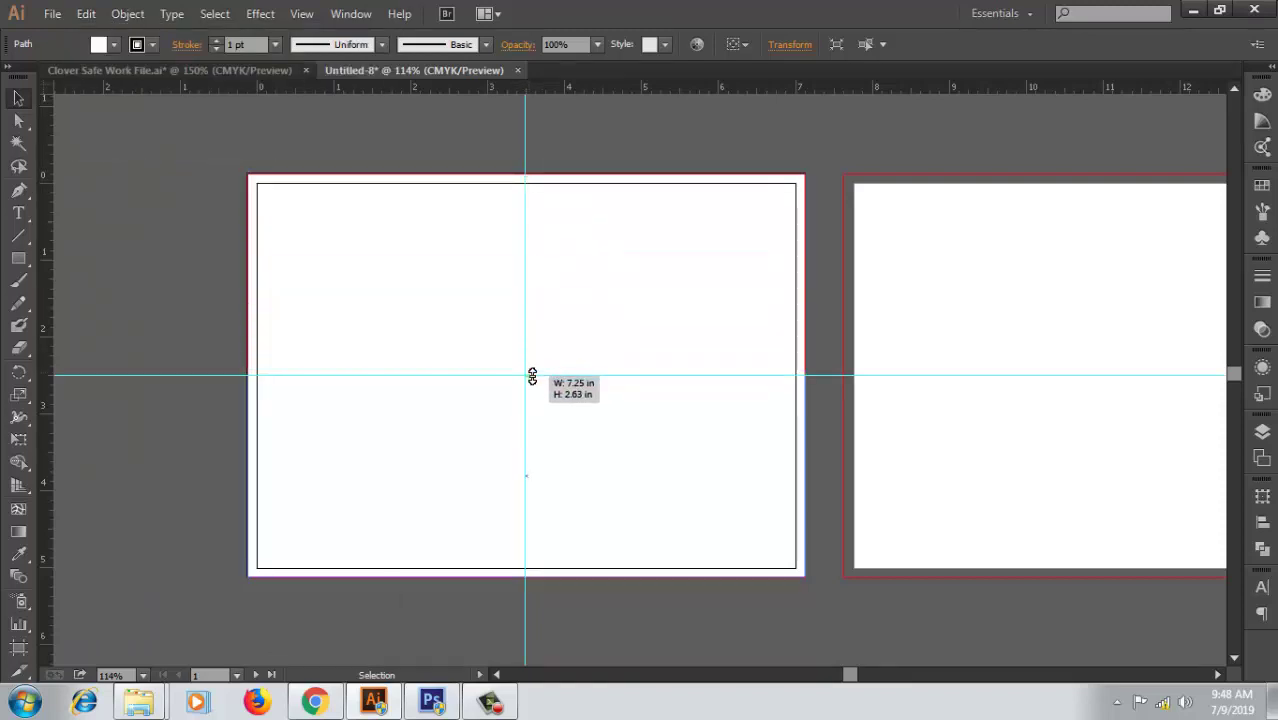
- Fill the lower rectangle with deep navy C100 M100 Y0 K0
left_click(18, 258)
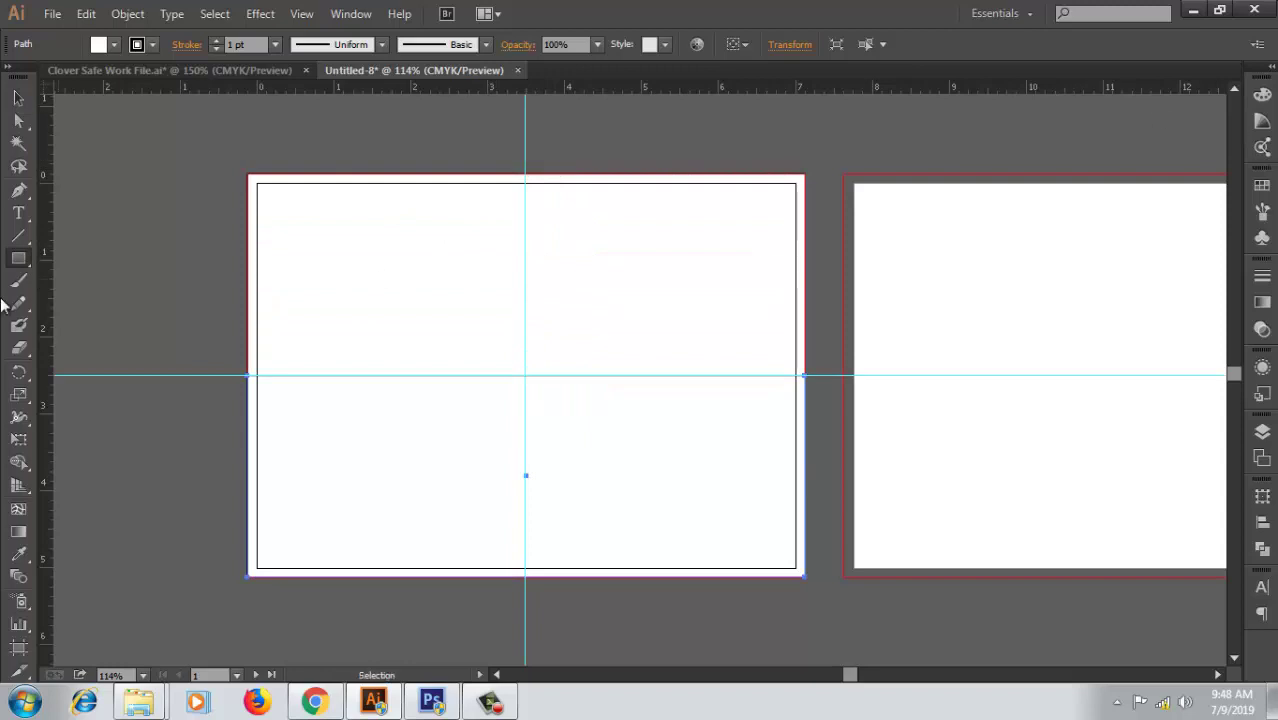
left_click(1262, 94)
key("Tab")
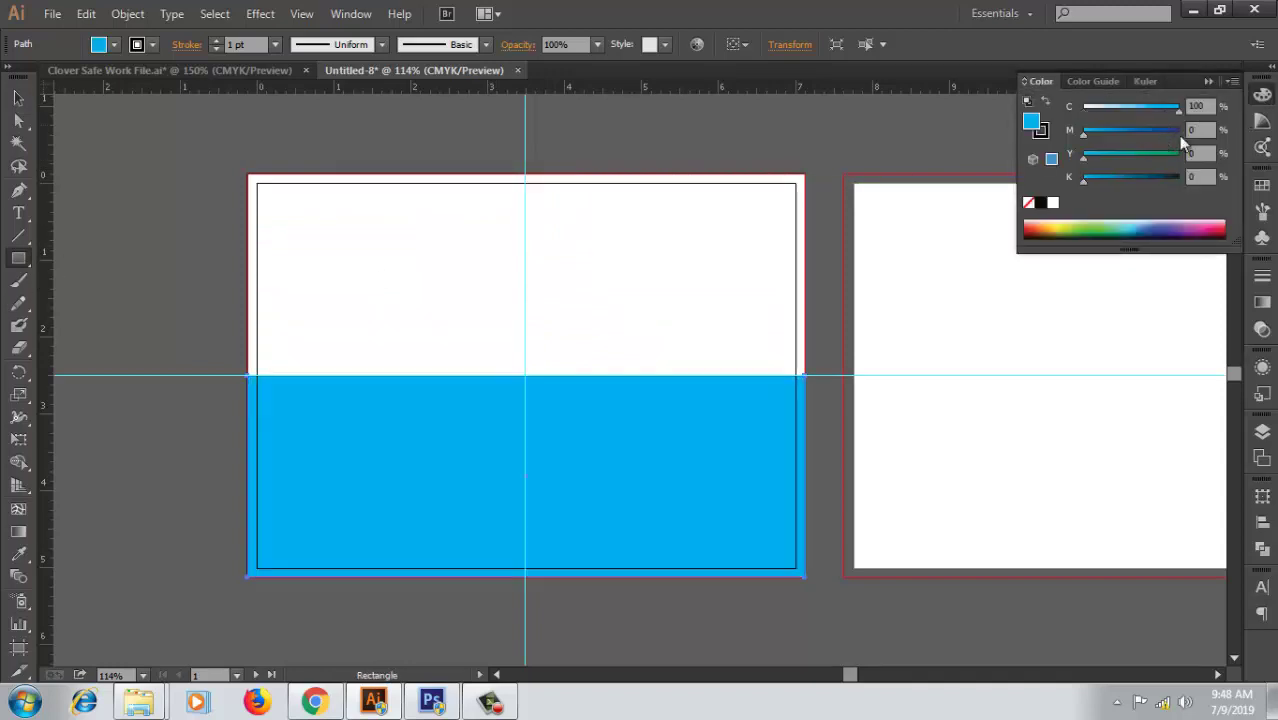
left_click(1176, 131)
key("Return")
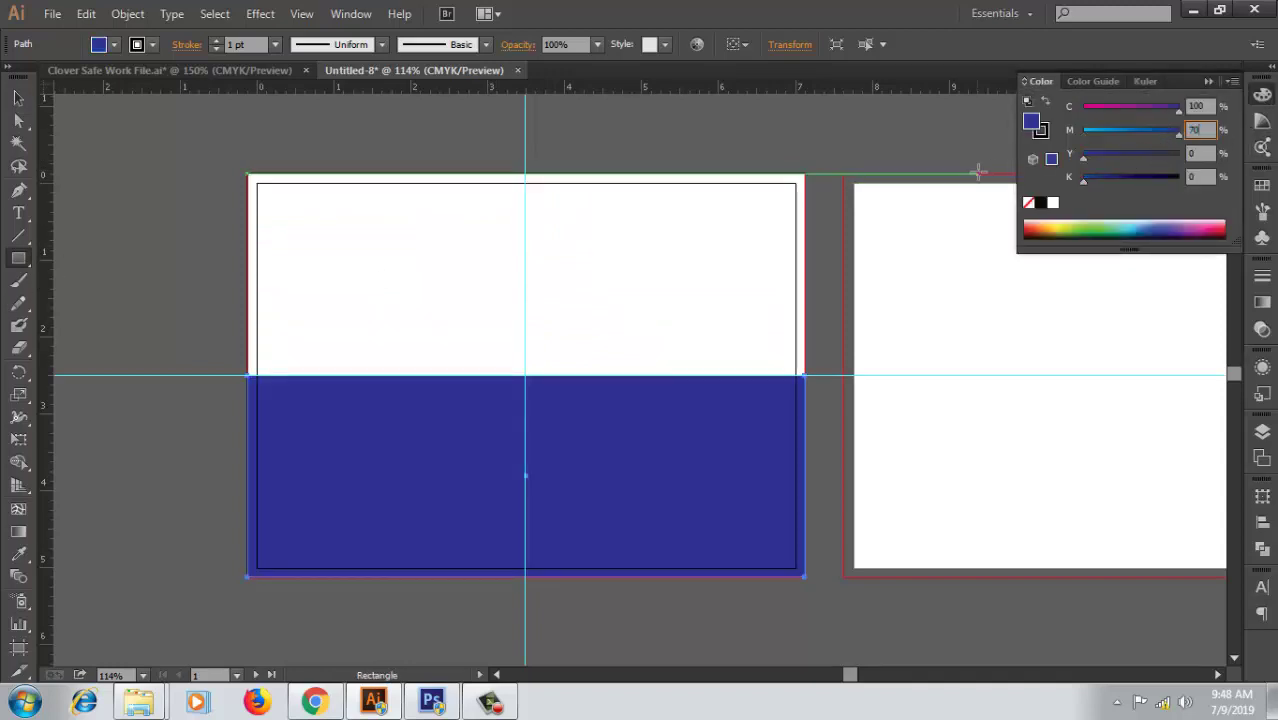
key("Return")
key("ctrl+z")
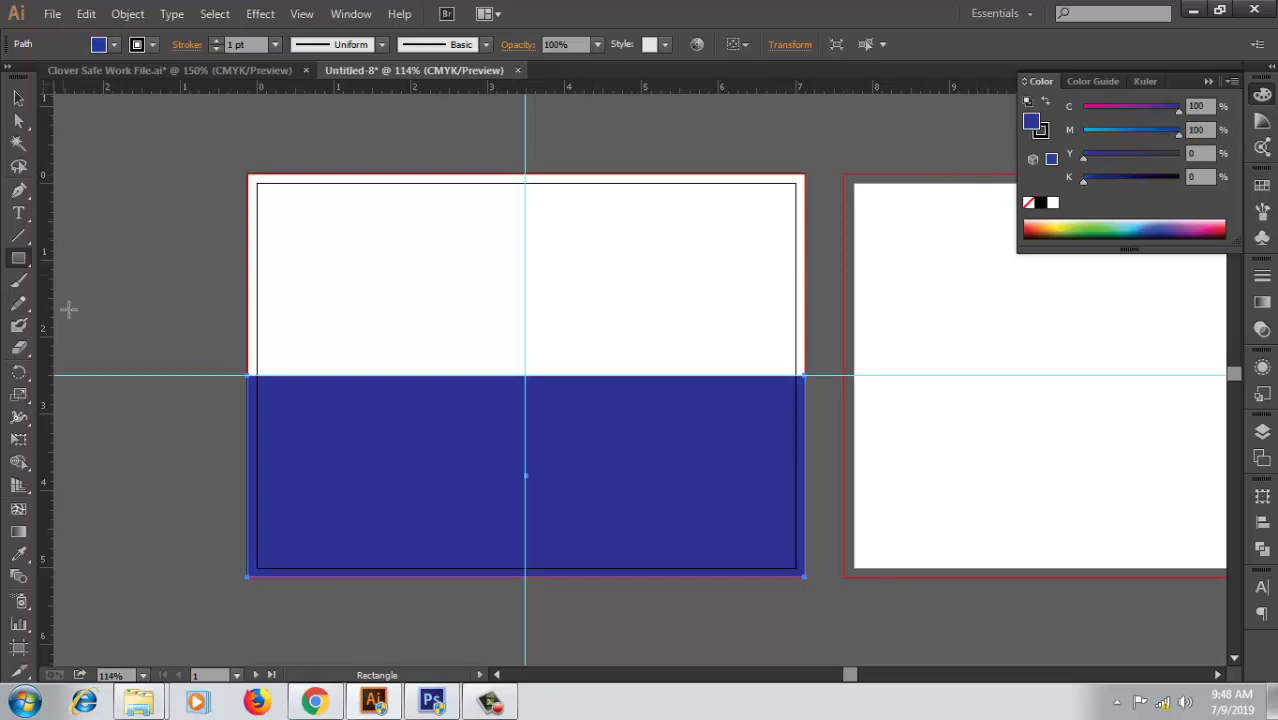
left_click(180, 250)
left_click_drag(336, 405, 465, 288)
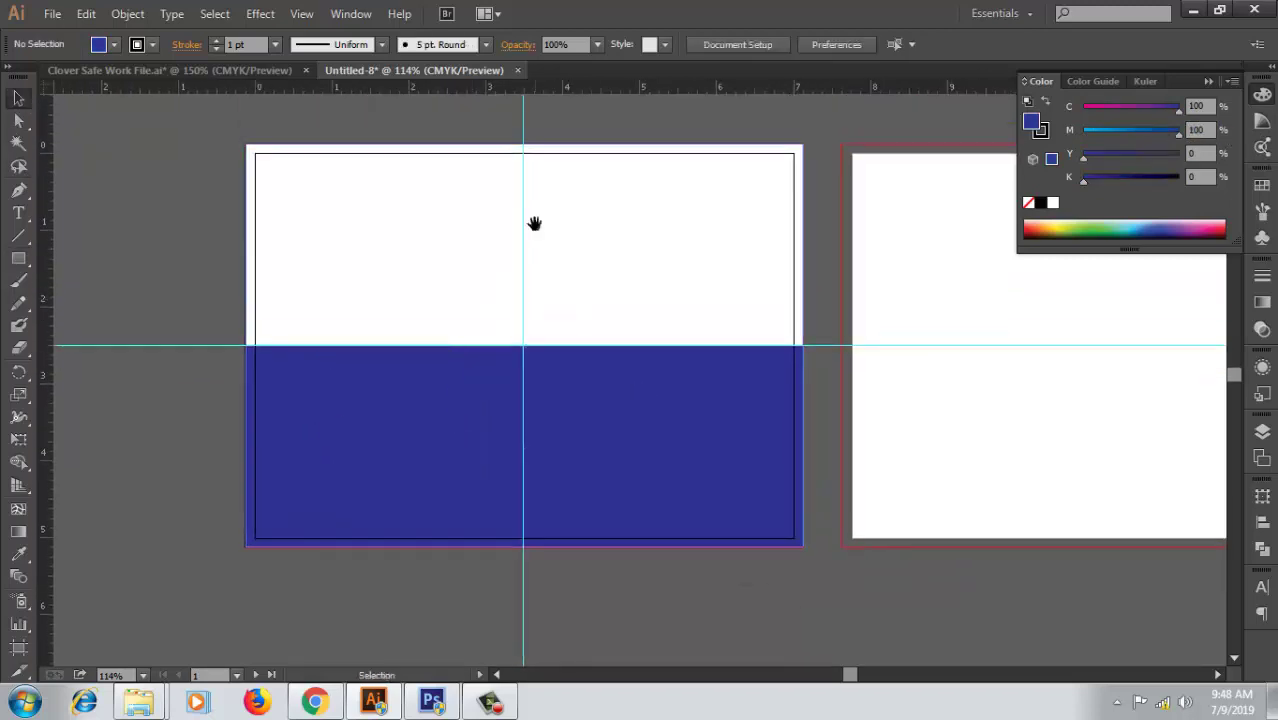
- Add a 'Thank You' heading, enlarge it to about 81 pt and move it lower on the card
left_click_drag(724, 285, 679, 291)
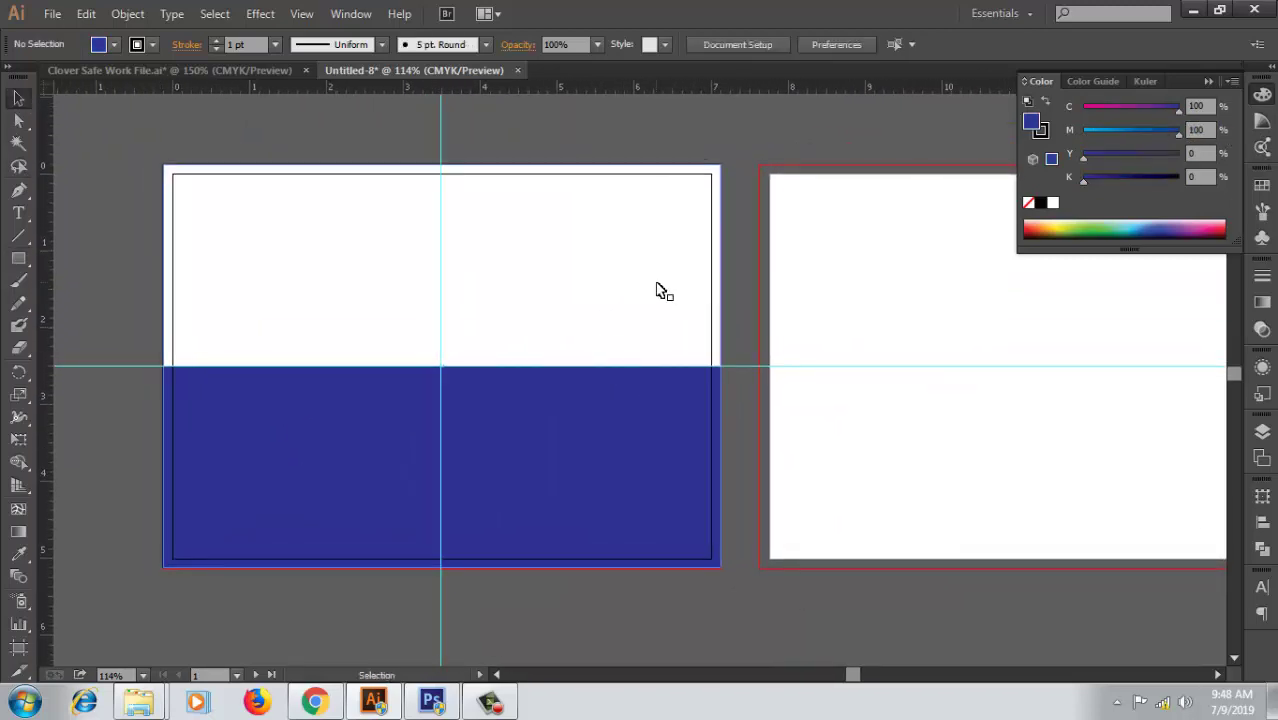
left_click(19, 214)
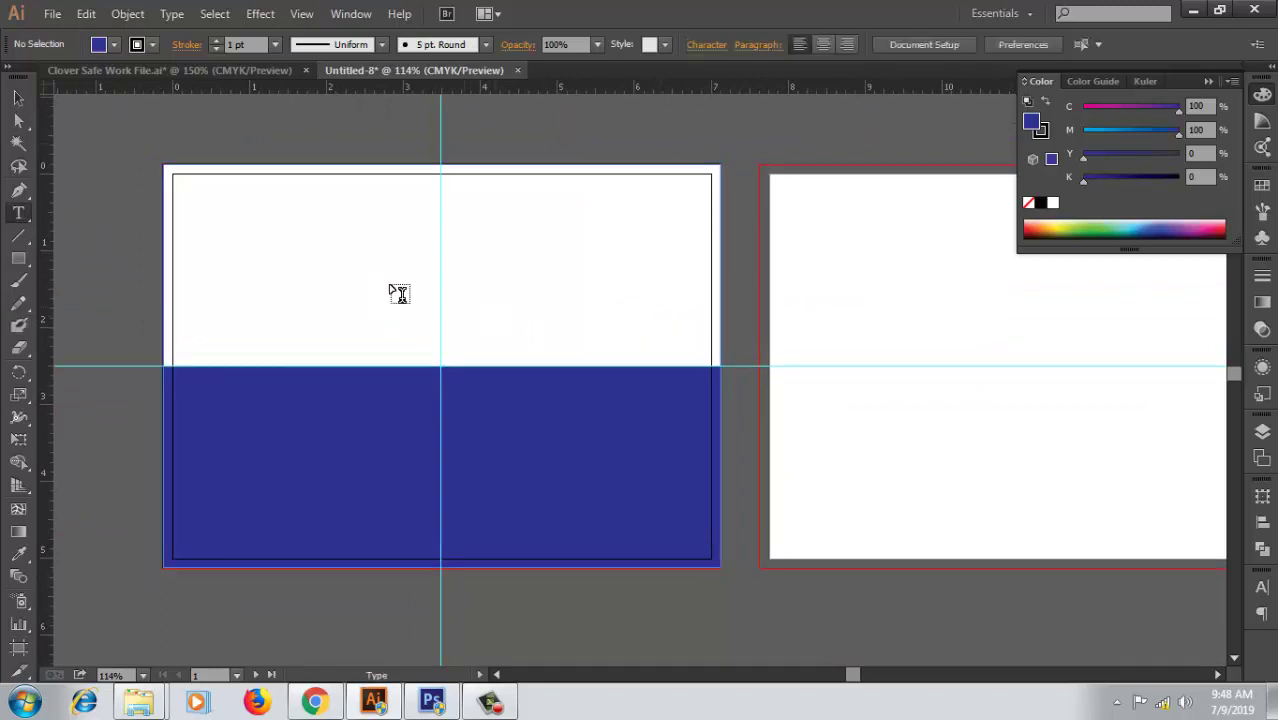
left_click(398, 293)
type("Thank You")
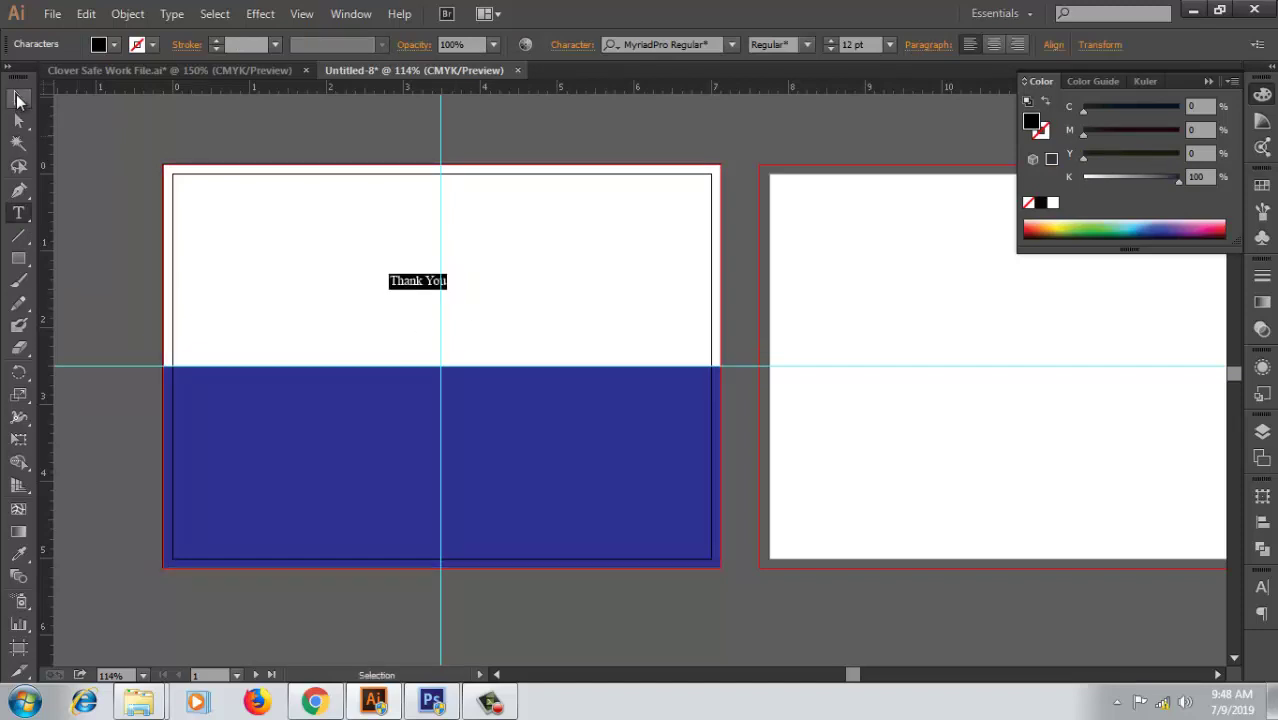
left_click(18, 100)
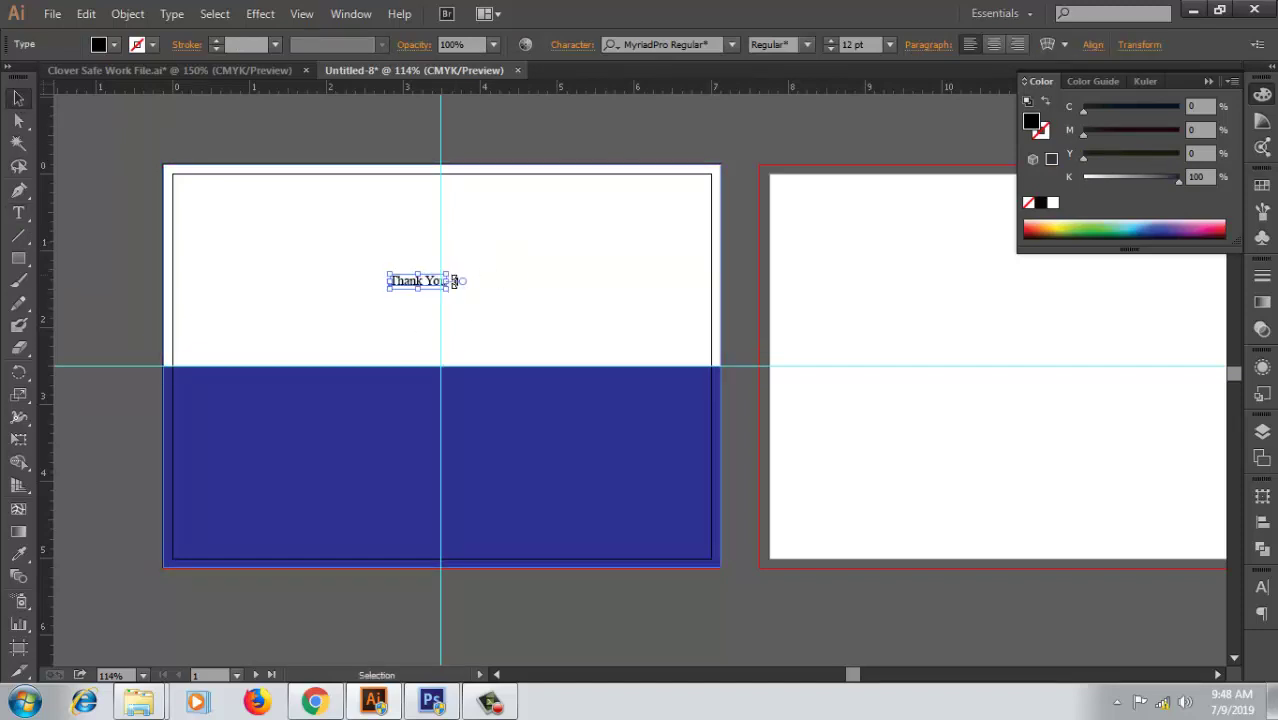
left_click_drag(452, 272, 625, 236)
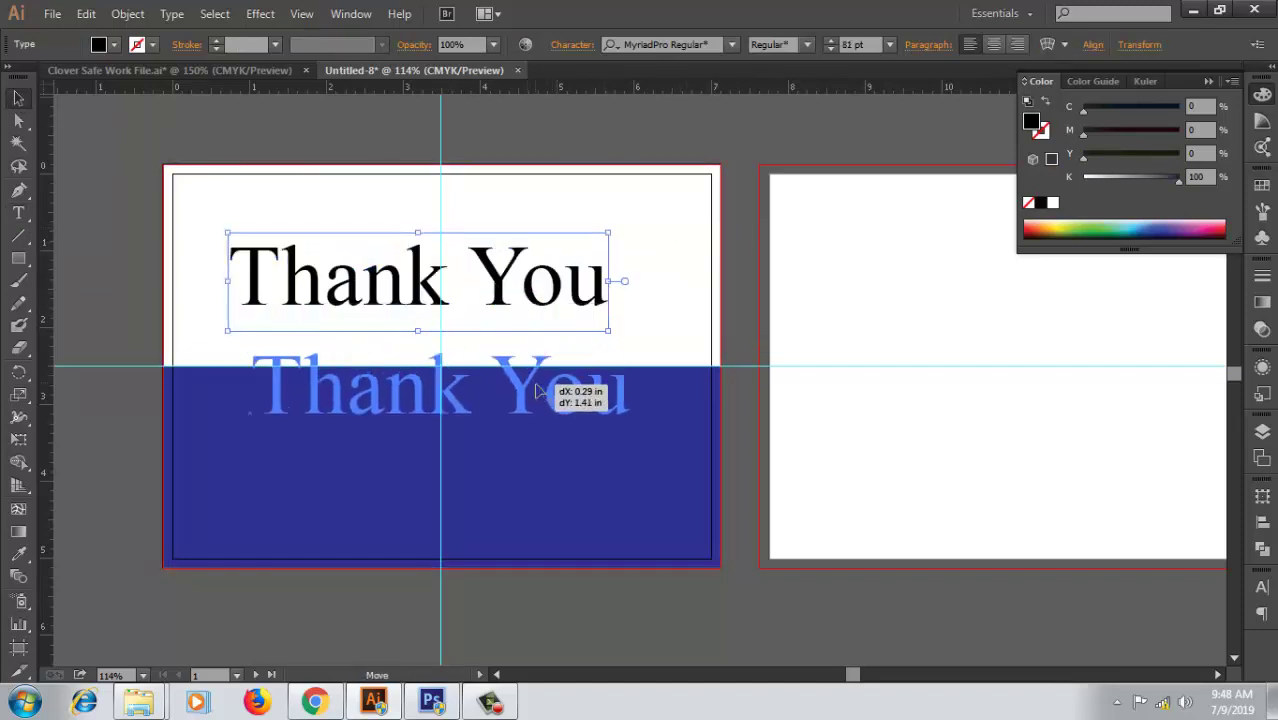
left_click_drag(506, 282, 537, 396)
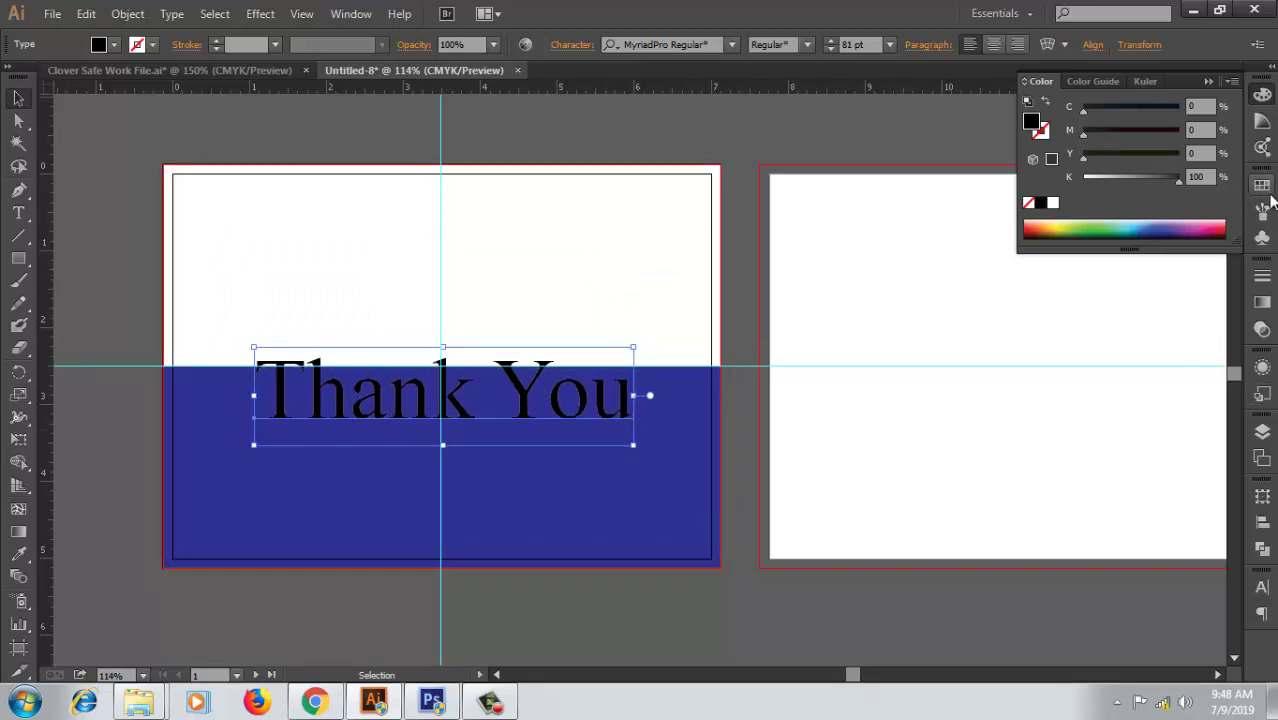
- Change the Thank You heading's font to Veni
left_click(1263, 585)
left_click(1164, 470)
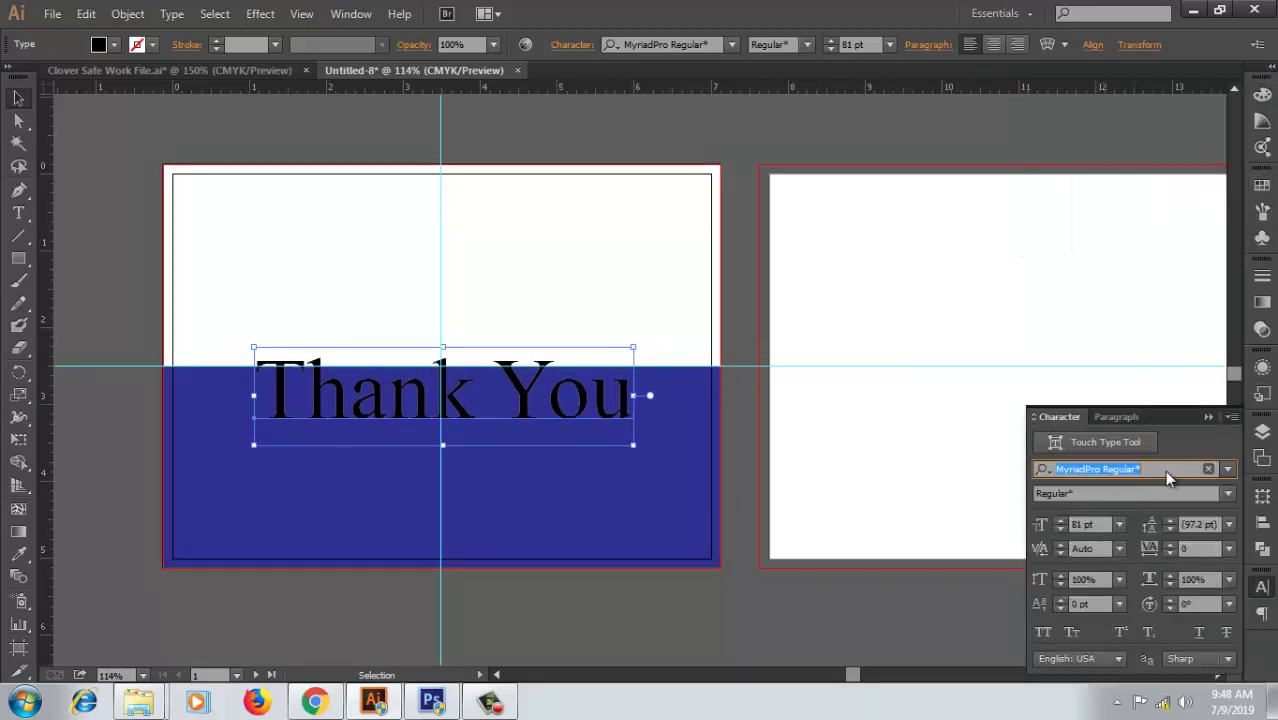
type("eni")
key("Return")
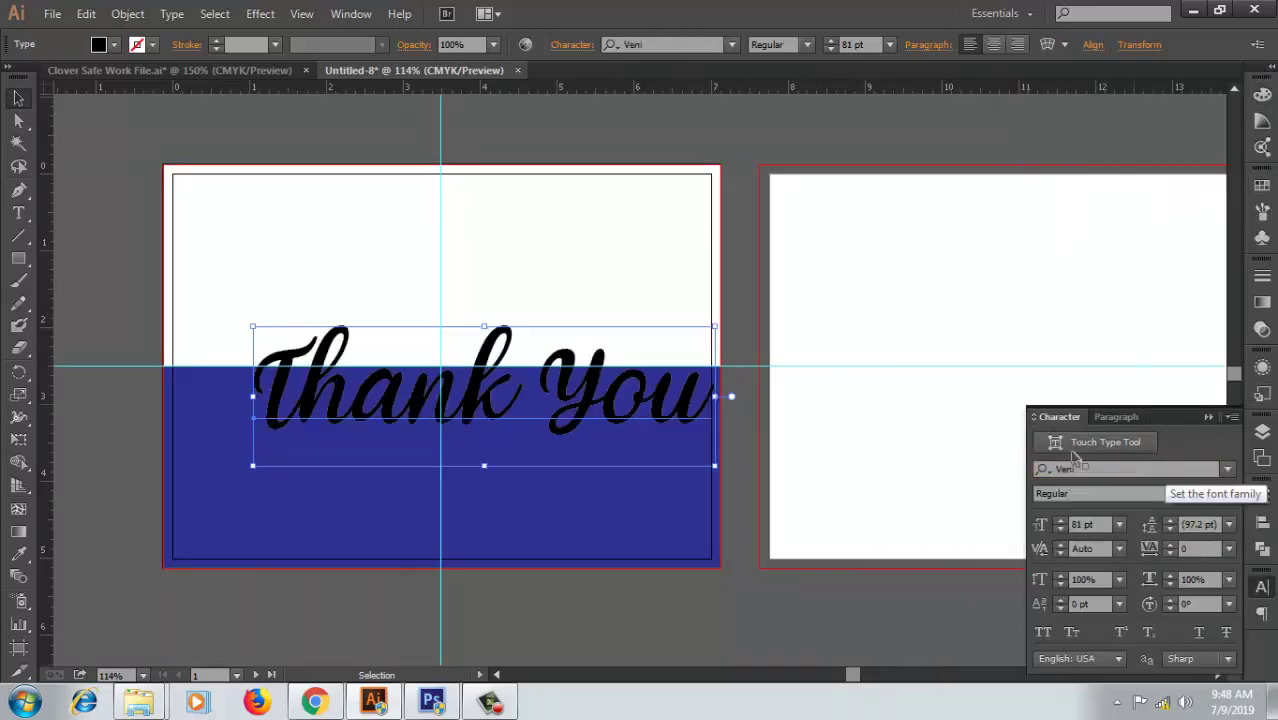
- Scale Thank You to about 59.3 pt and position it centred in the navy panel
left_click_drag(716, 397, 627, 396)
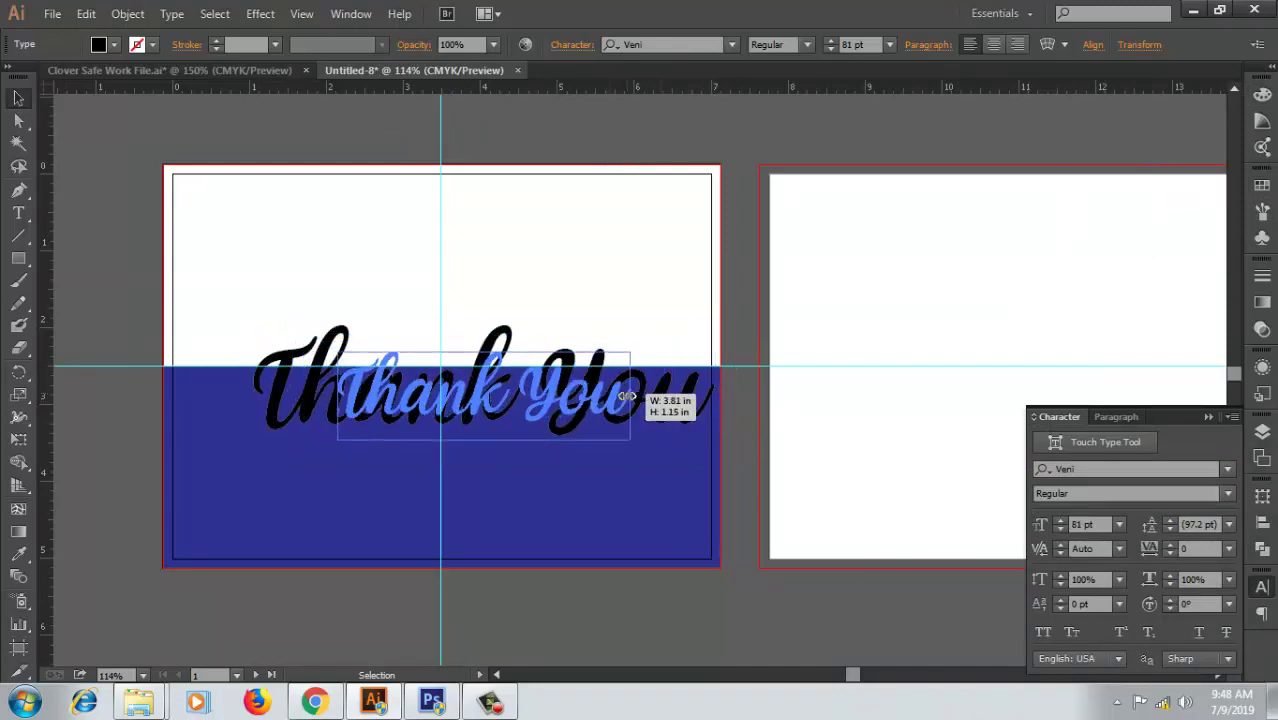
left_click_drag(538, 394, 510, 417)
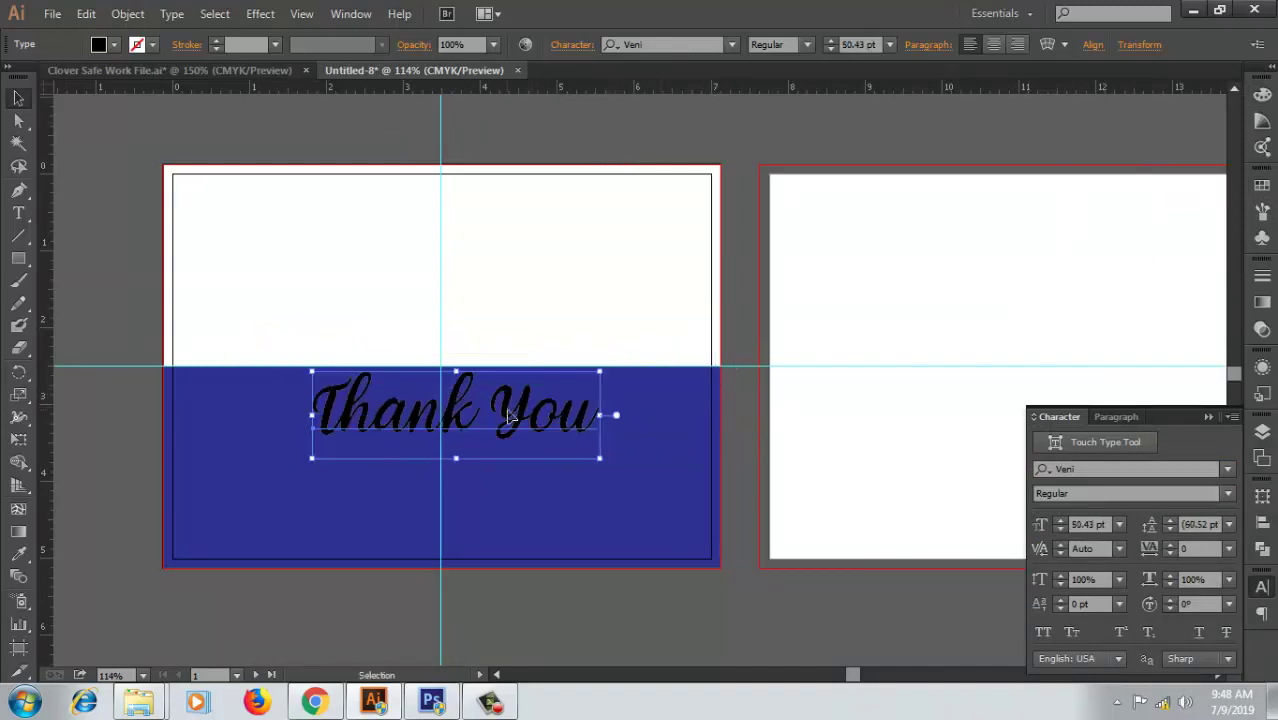
key("Down")
key("Down")
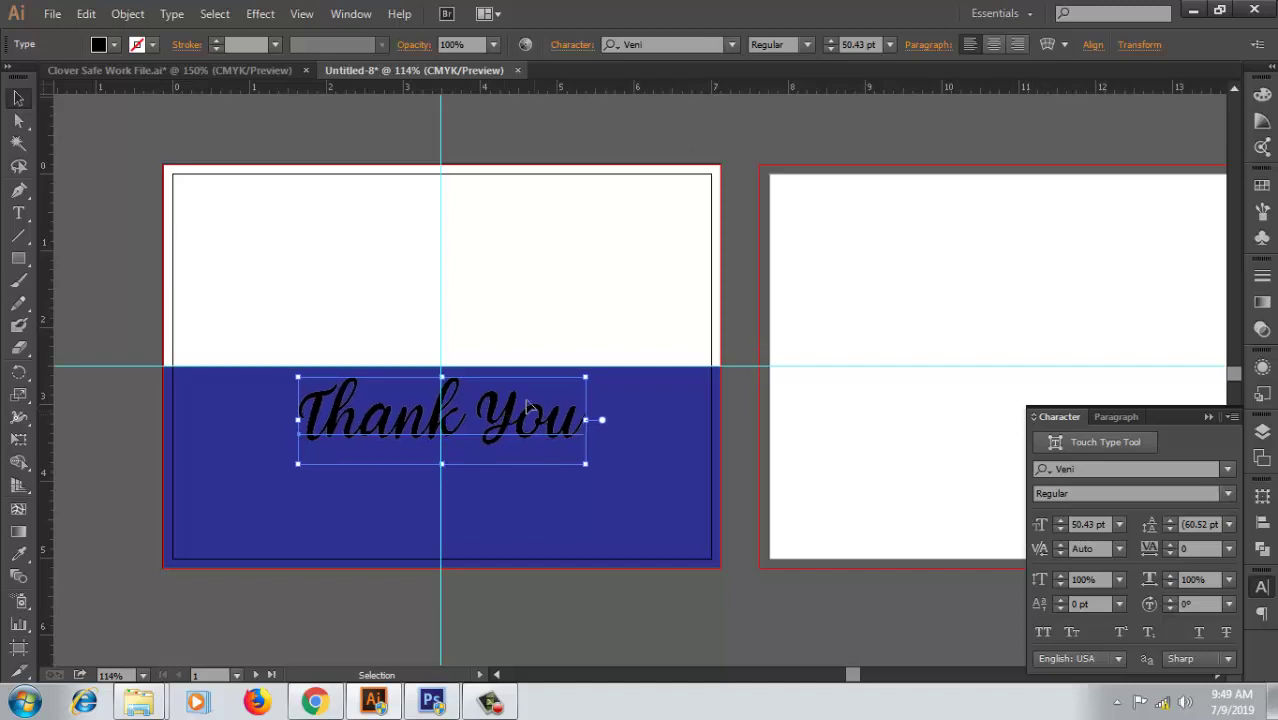
key("Down")
key("Down")
key("Down")
key("Down")
key("Down")
key("Down")
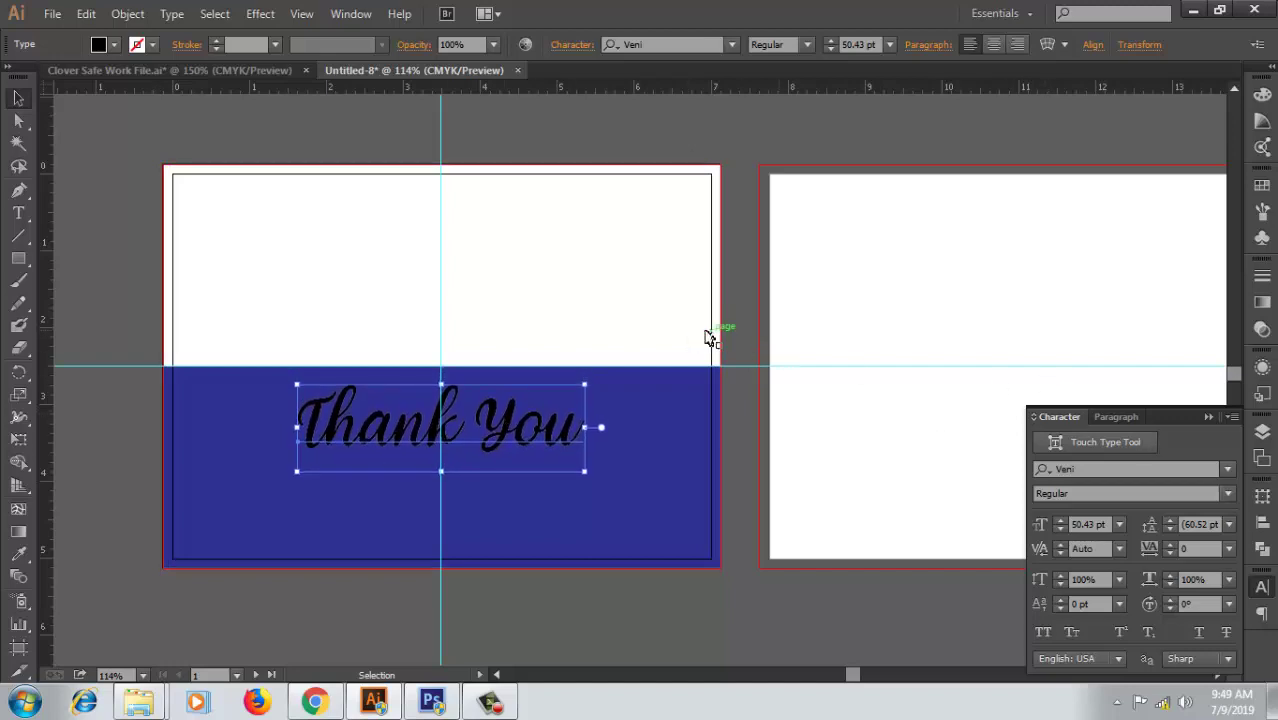
left_click_drag(584, 427, 611, 433)
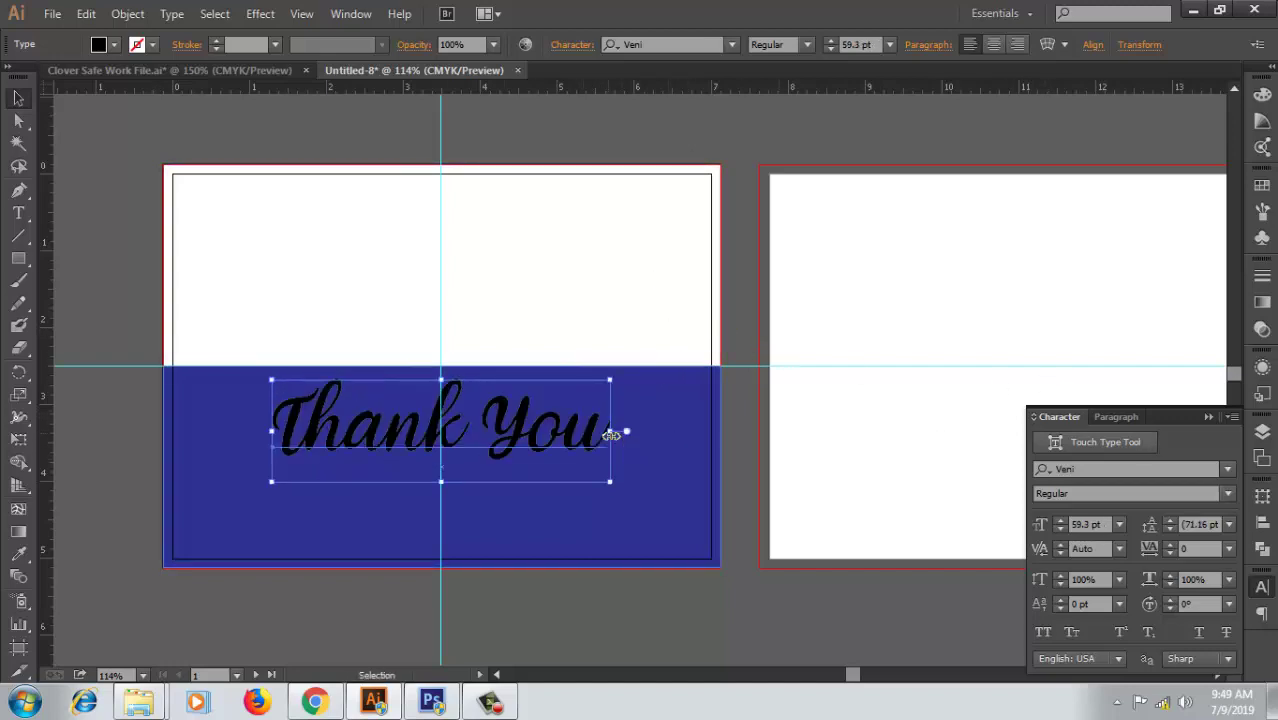
left_click(613, 302)
left_click_drag(613, 302, 620, 234)
left_click(572, 378)
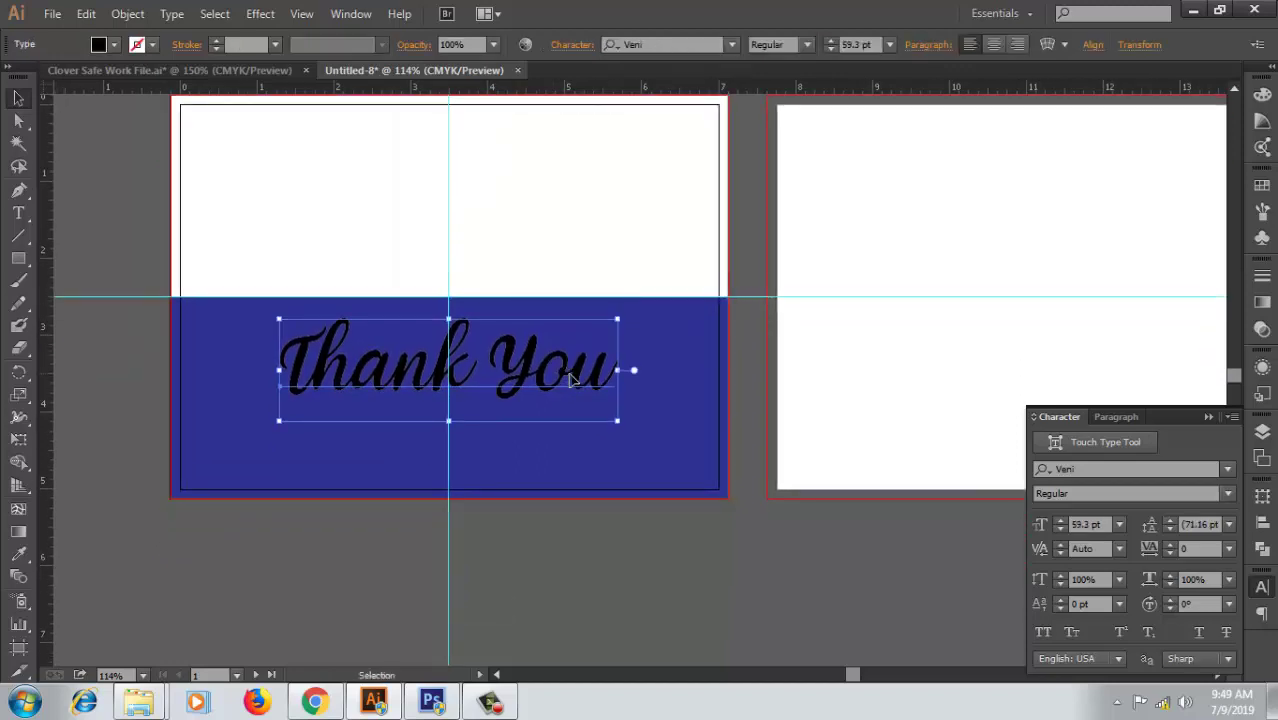
left_click(657, 553)
left_click_drag(657, 553, 665, 591)
- Make the Thank You heading text white
double_click(590, 410)
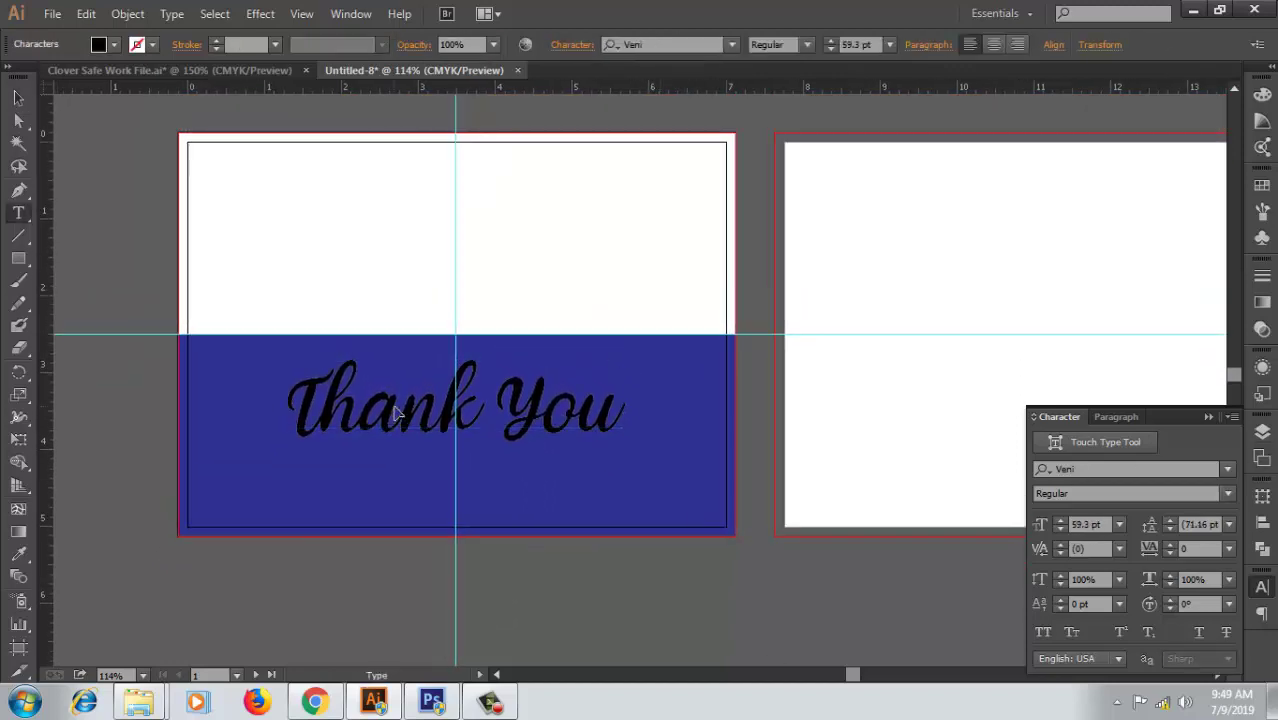
key("ctrl+a")
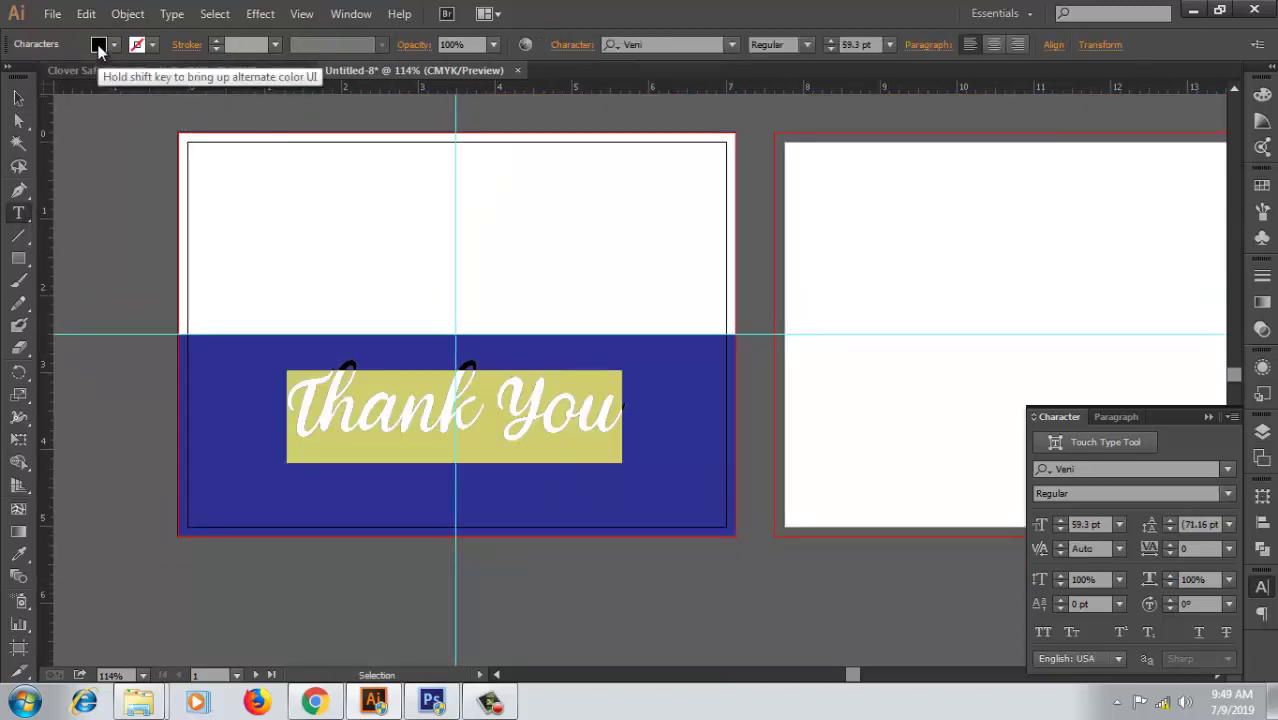
left_click(98, 44)
left_click(38, 77)
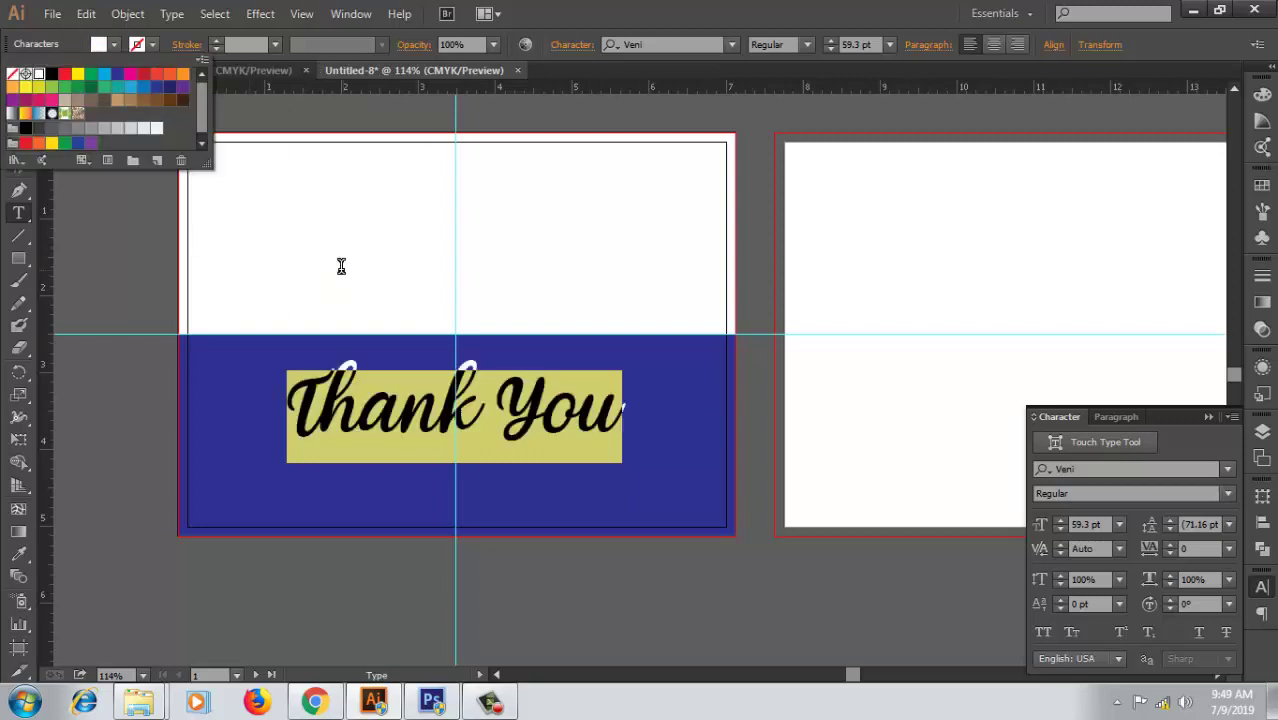
key("Escape")
left_click(605, 602)
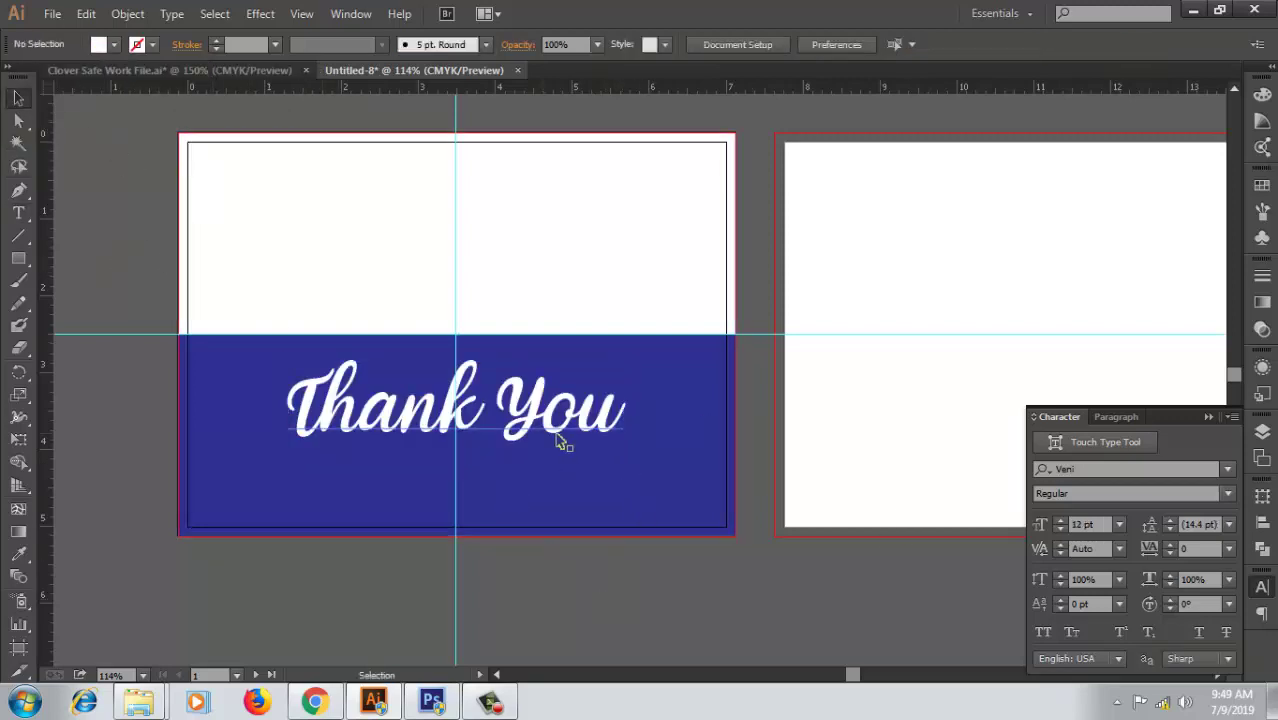
- Duplicate Thank You just below it and set the copy's font to Roboto
left_click_drag(545, 412, 545, 500)
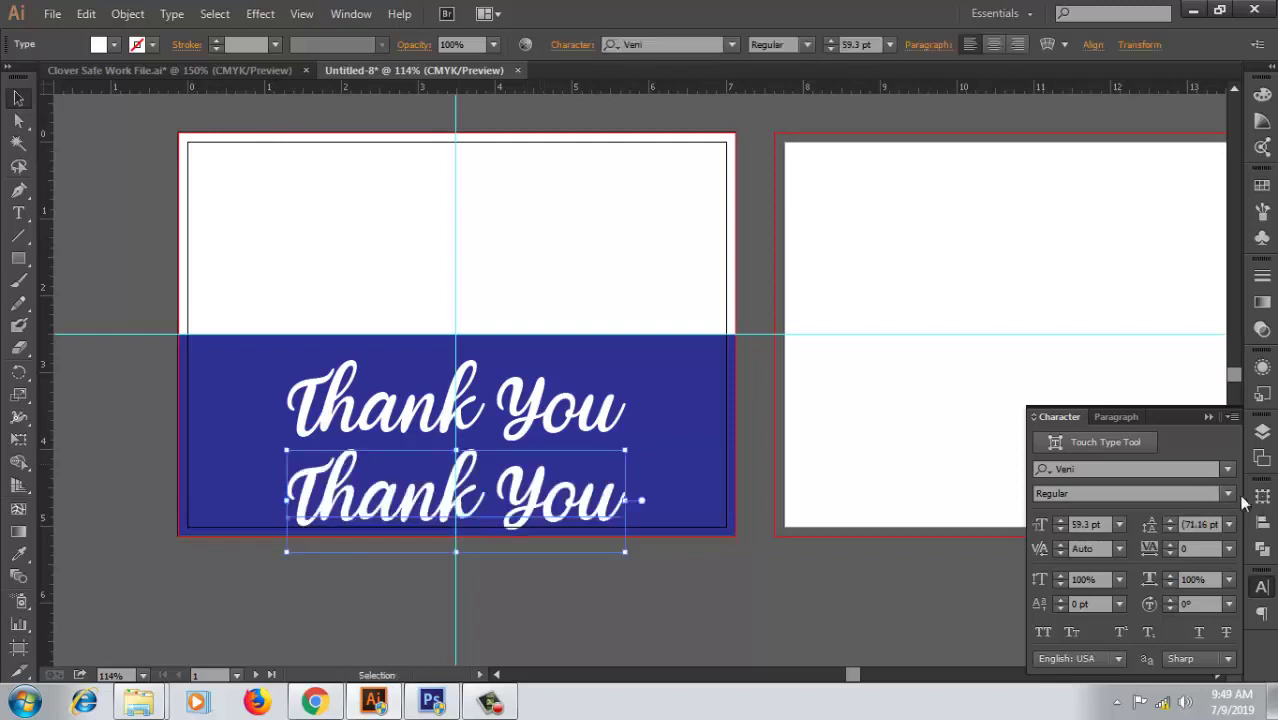
left_click(1135, 470)
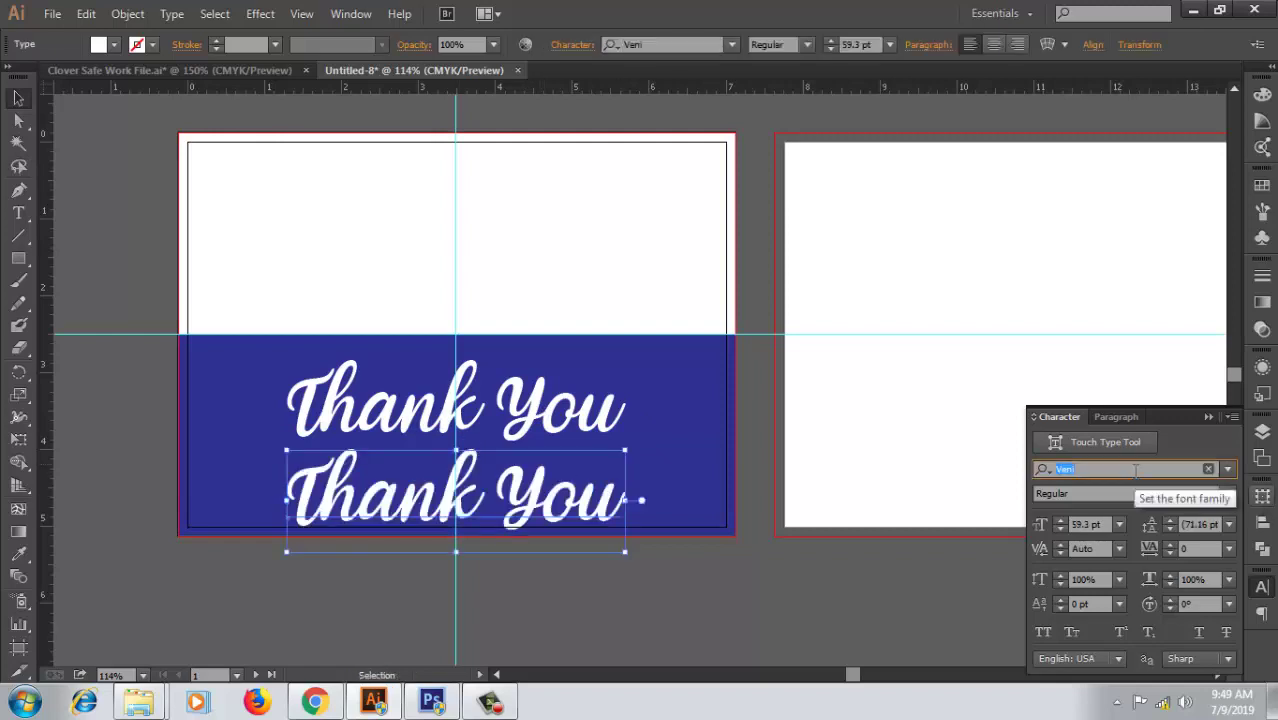
type("roboot")
key("Escape")
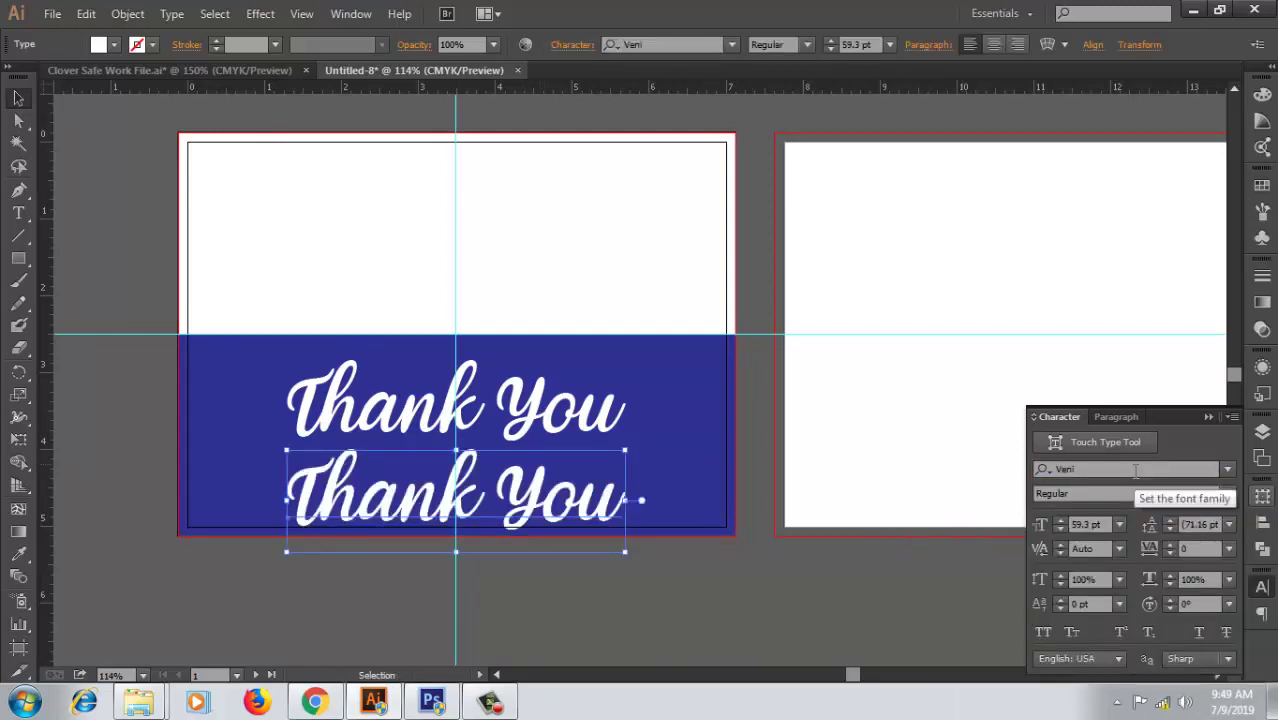
left_click(1135, 470)
type("robot")
key("Return")
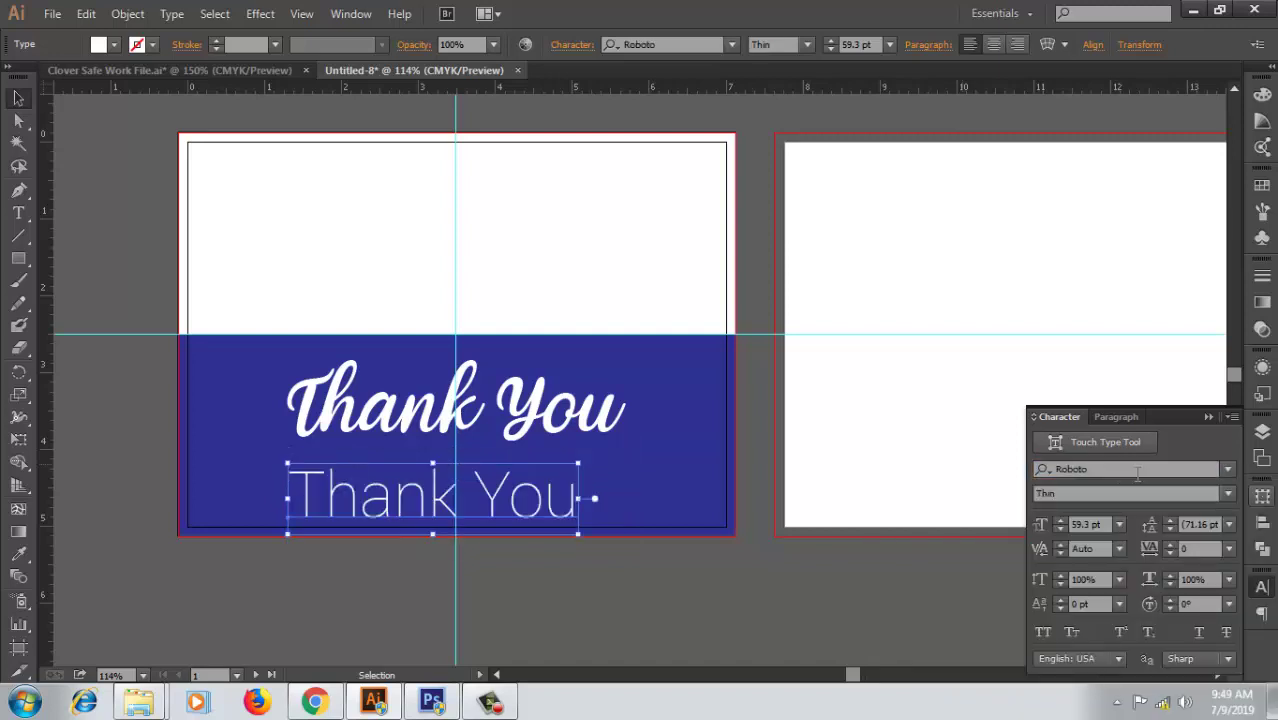
- Retype the copy as 'FOR YOUR PURCHES' in Roboto Regular at 20 pt
double_click(488, 497)
key("ctrl+a")
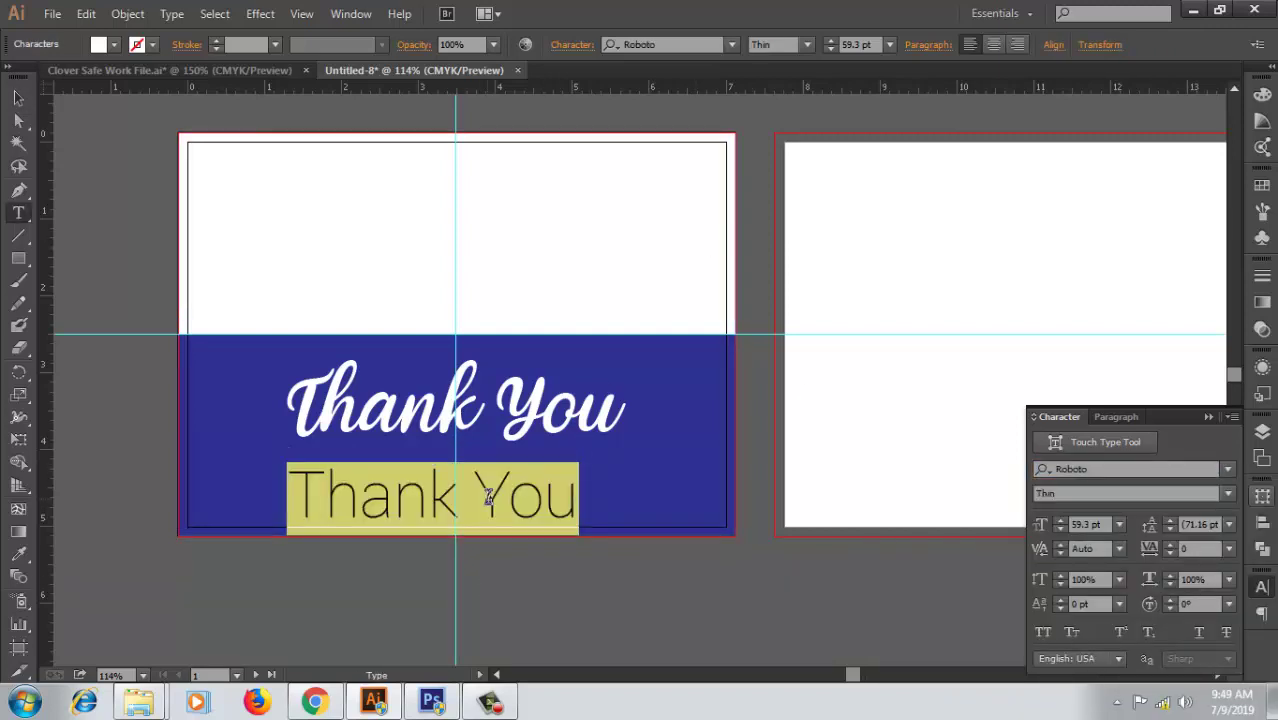
type("FOR YOUR PURCH")
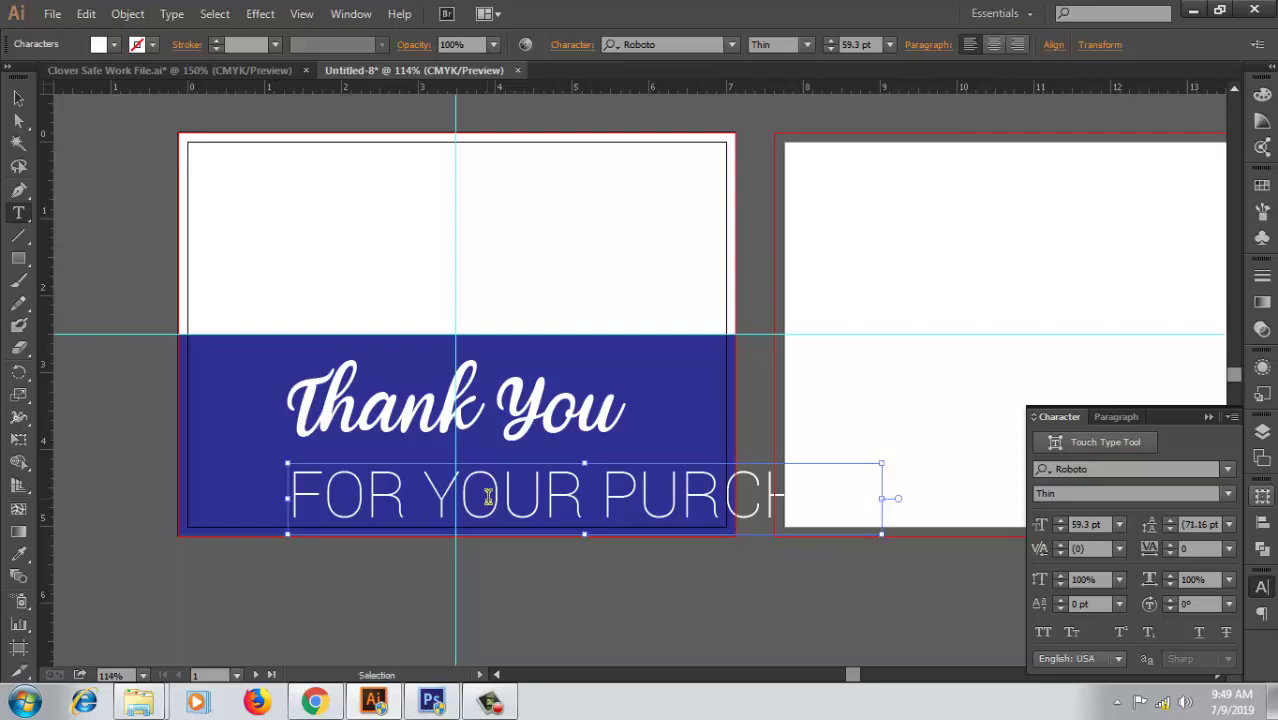
key("ctrl+a")
left_click(1228, 494)
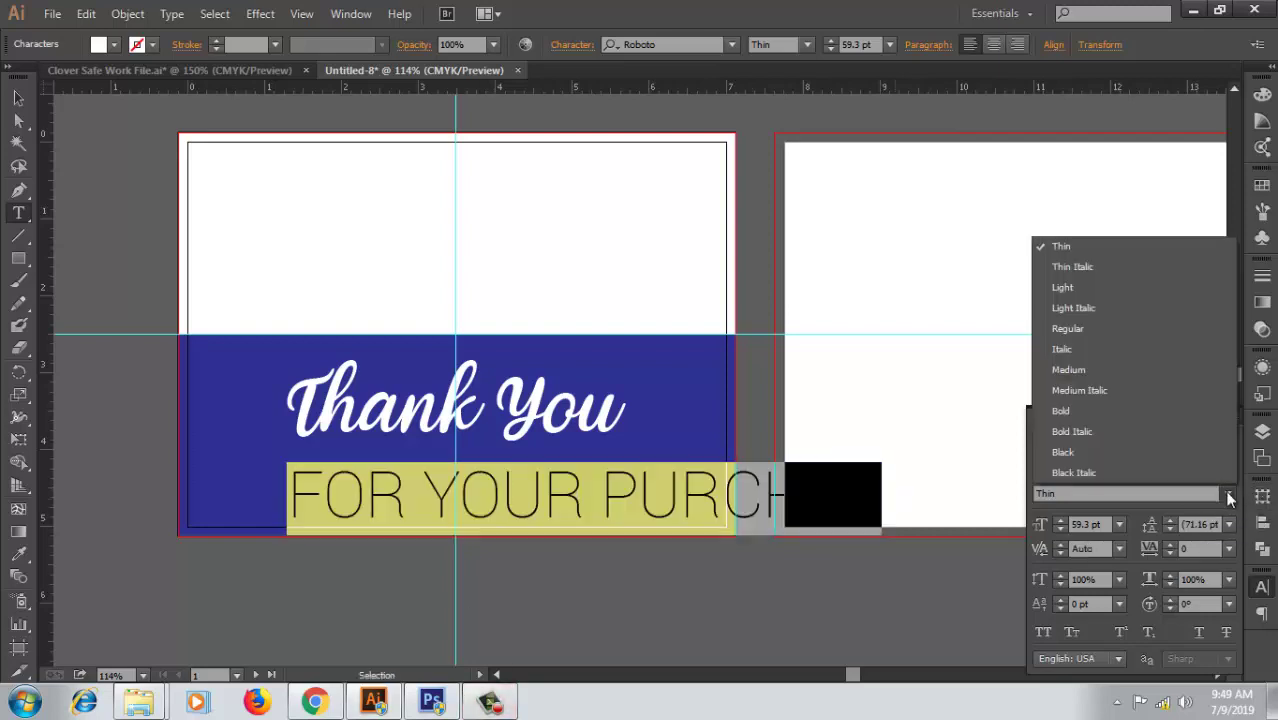
left_click(1201, 410)
left_click(1236, 495)
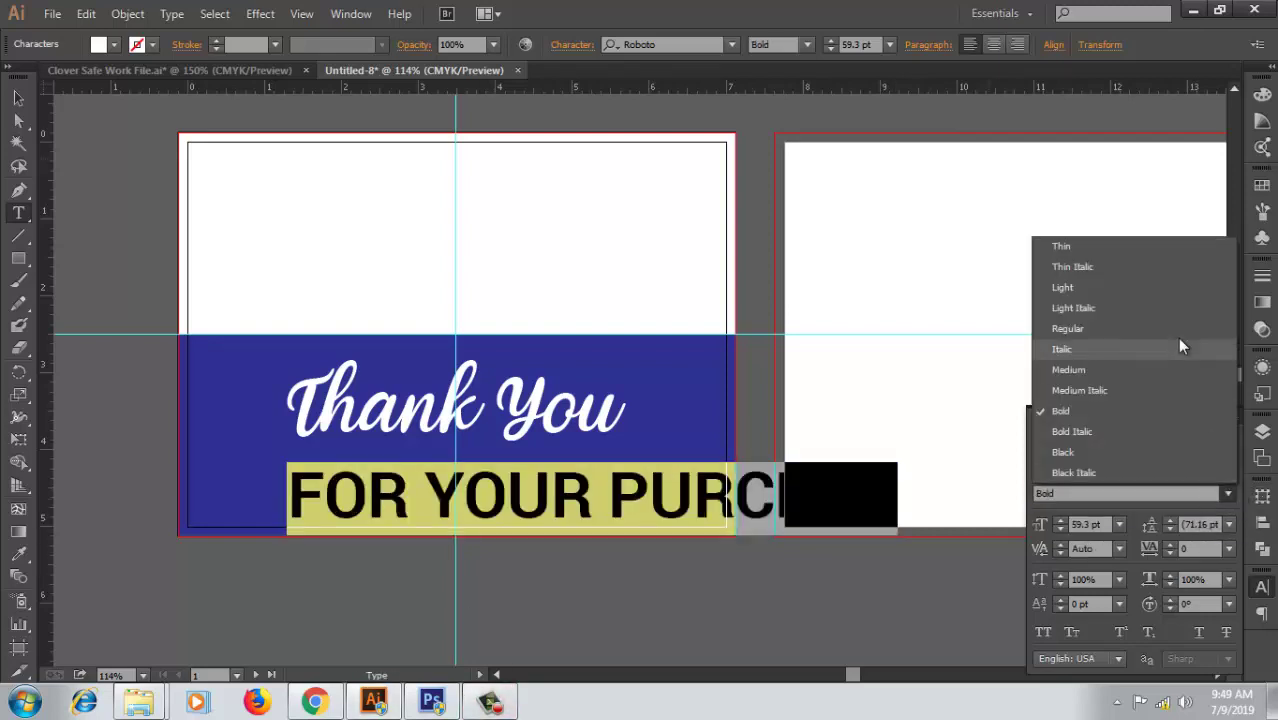
left_click(1177, 340)
left_click(1088, 524)
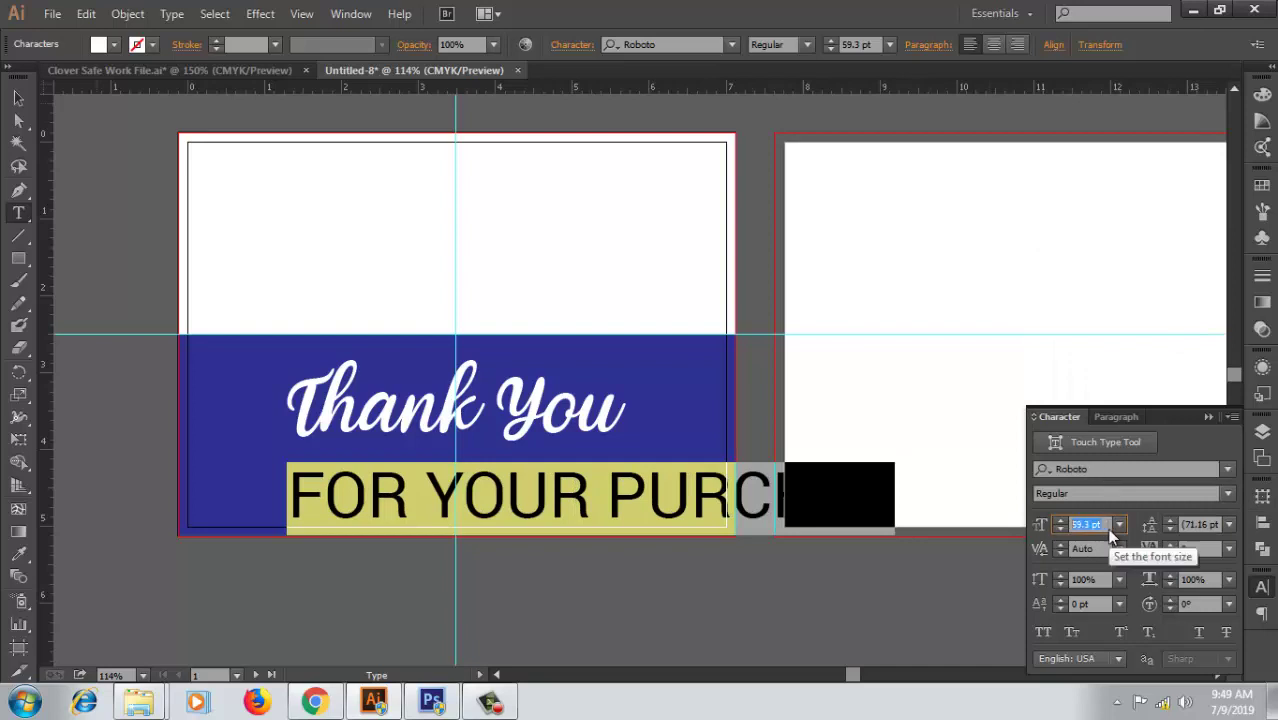
type("20")
key("Return")
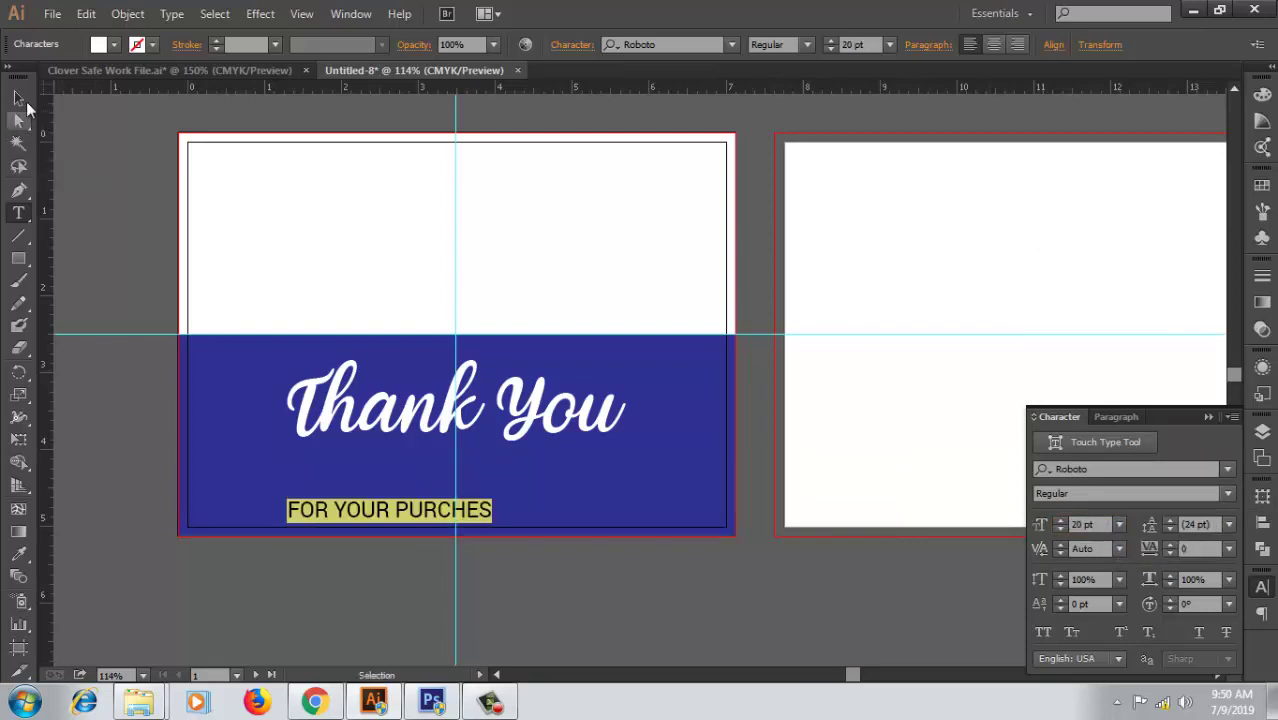
- Nudge and move the FOR YOUR PURCHES subtitle right and up beneath the heading
left_click(19, 98)
key("shift+Right")
key("shift+Right")
key("shift+Right")
key("shift+Right")
key("shift+Up")
key("shift+Up")
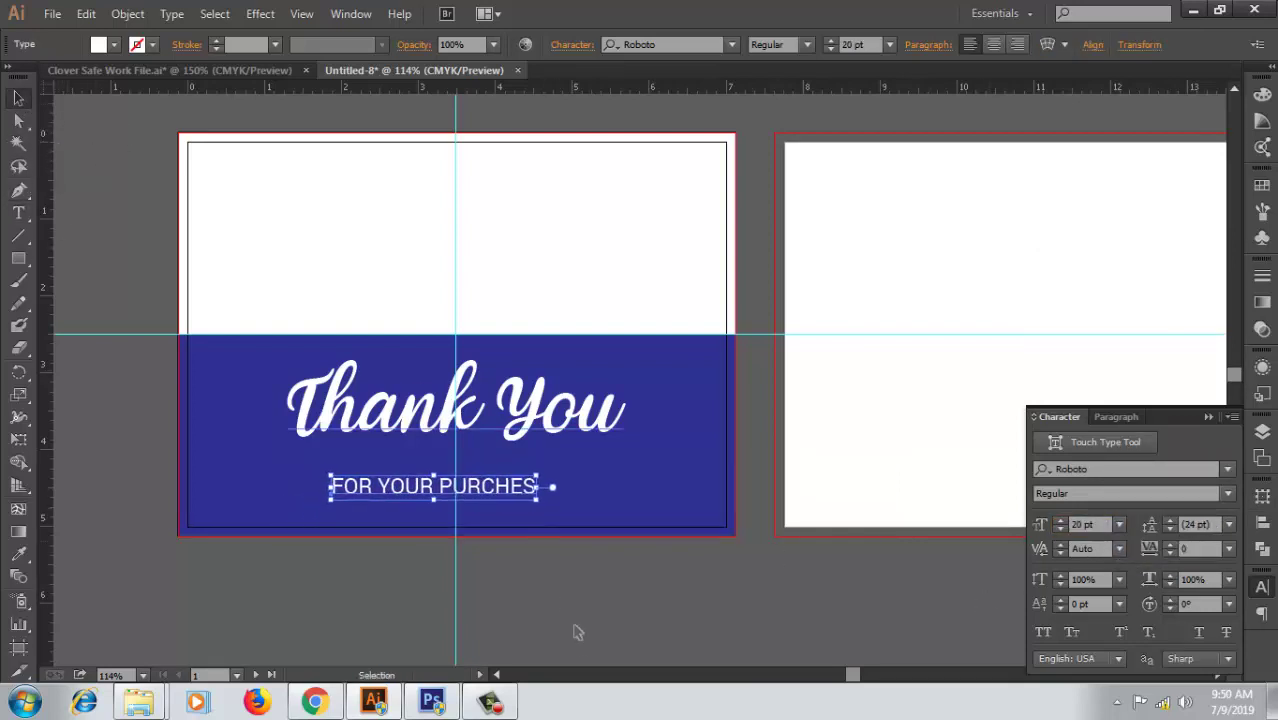
left_click(576, 632)
left_click(502, 502)
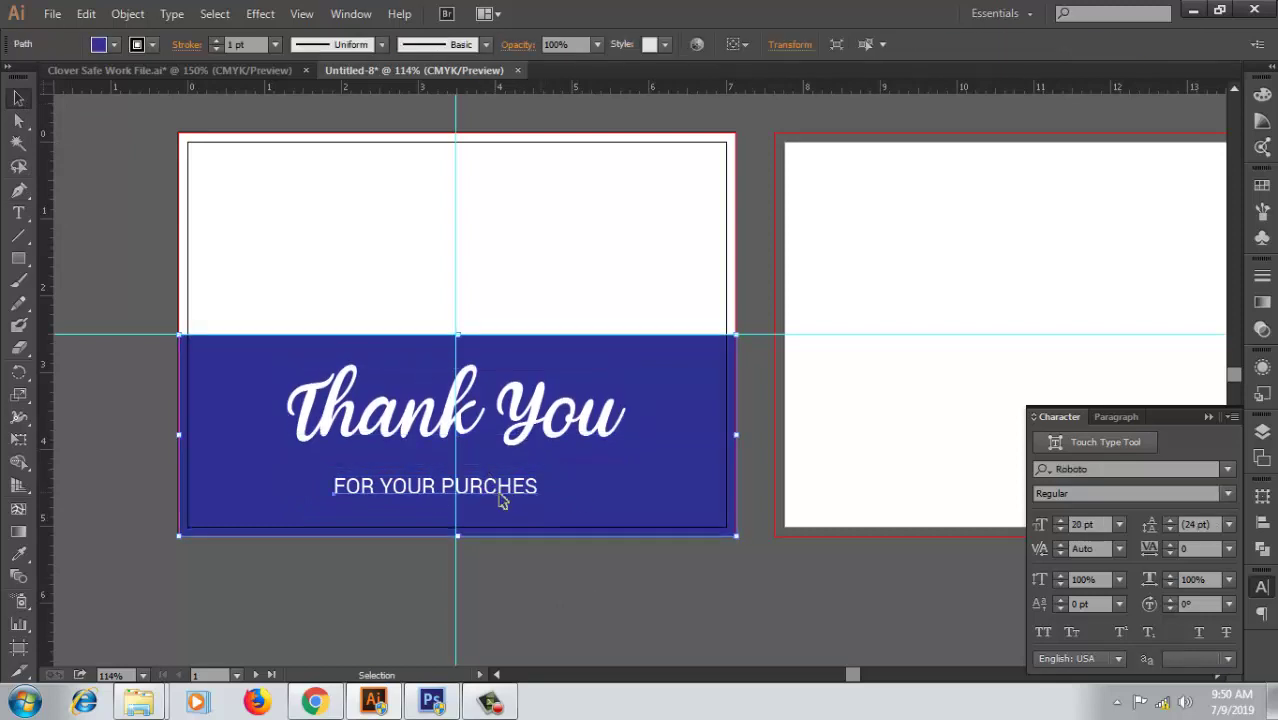
left_click_drag(502, 500, 560, 497)
key("ctrl+shift+a")
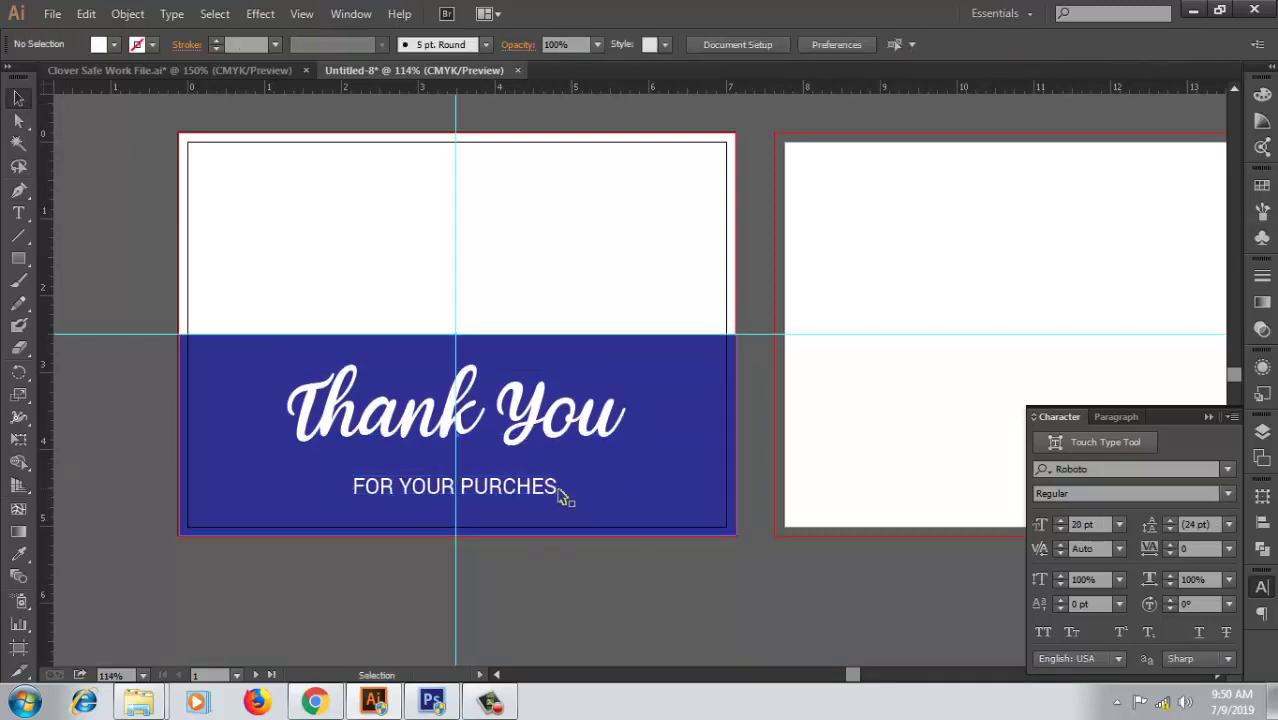
left_click(560, 497)
left_click(535, 488)
- Right-align the subtitle, set it to 25 pt and nudge it centred under Thank You
left_click(1116, 416)
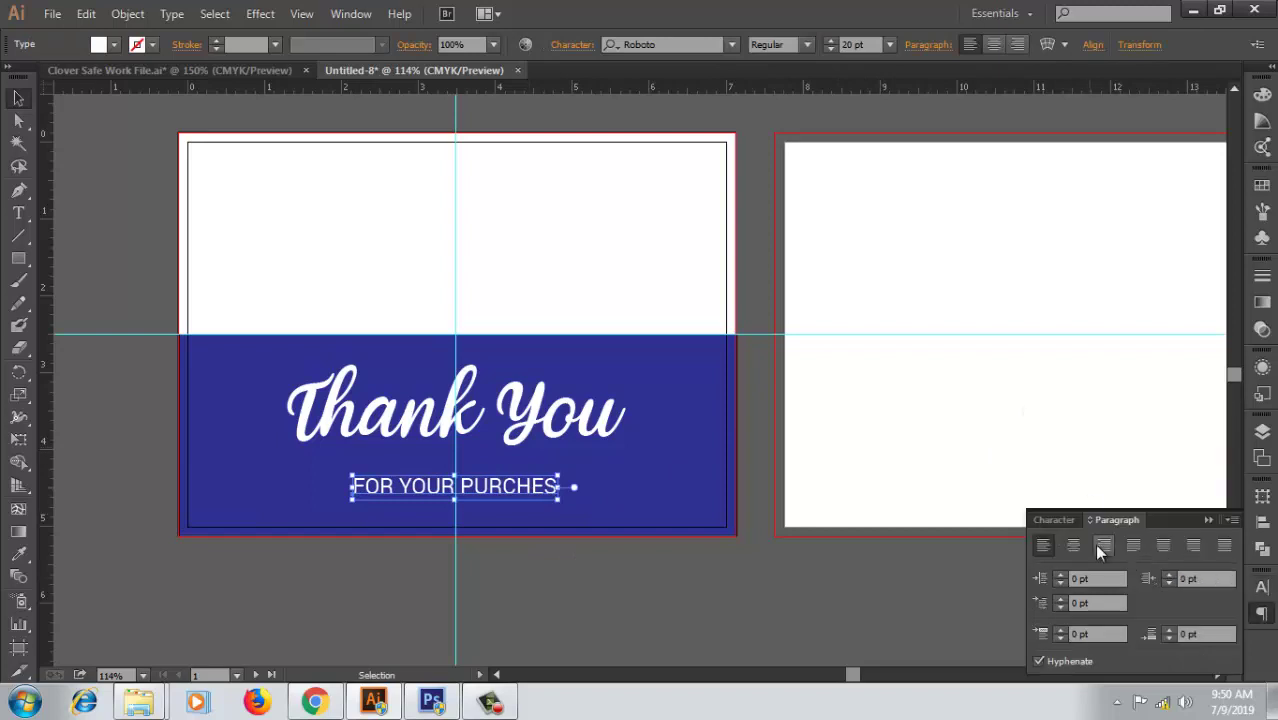
left_click(1101, 546)
left_click(1070, 520)
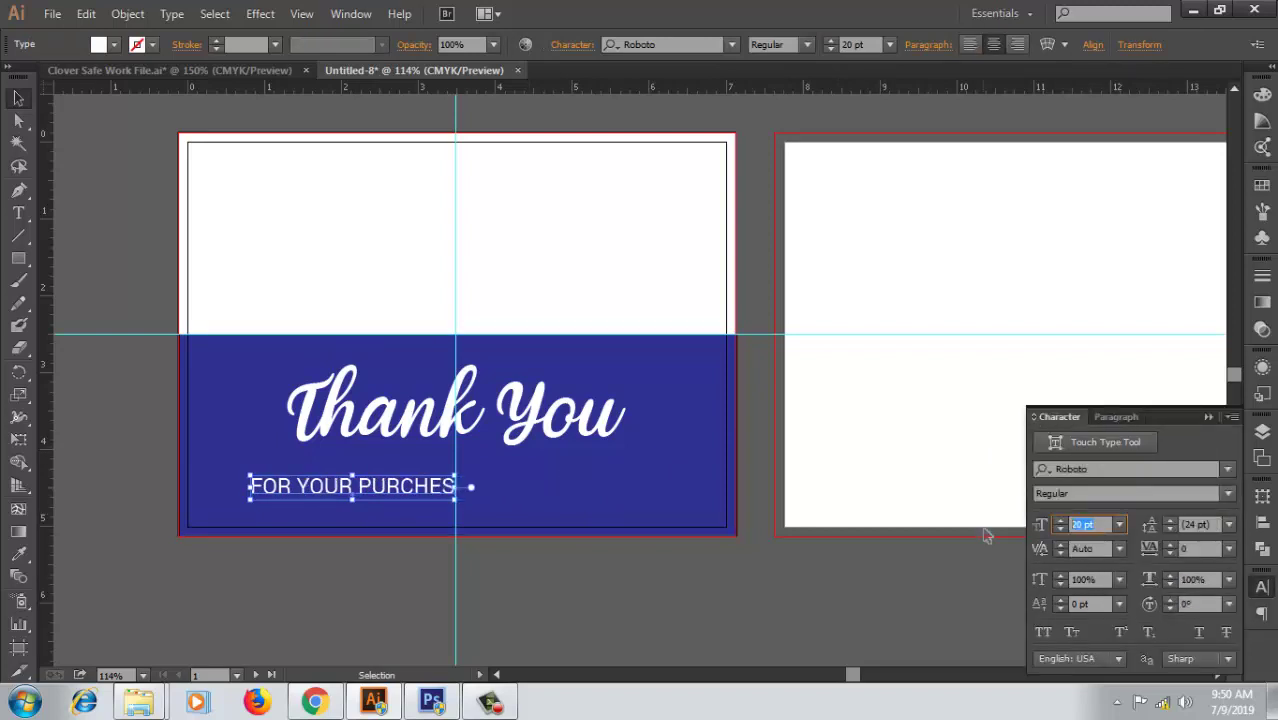
key("Return")
key("shift+Right")
key("shift+Right")
key("shift+Right")
key("shift+Right")
key("shift+Right")
key("shift+Right")
key("shift+Right")
key("shift+Right")
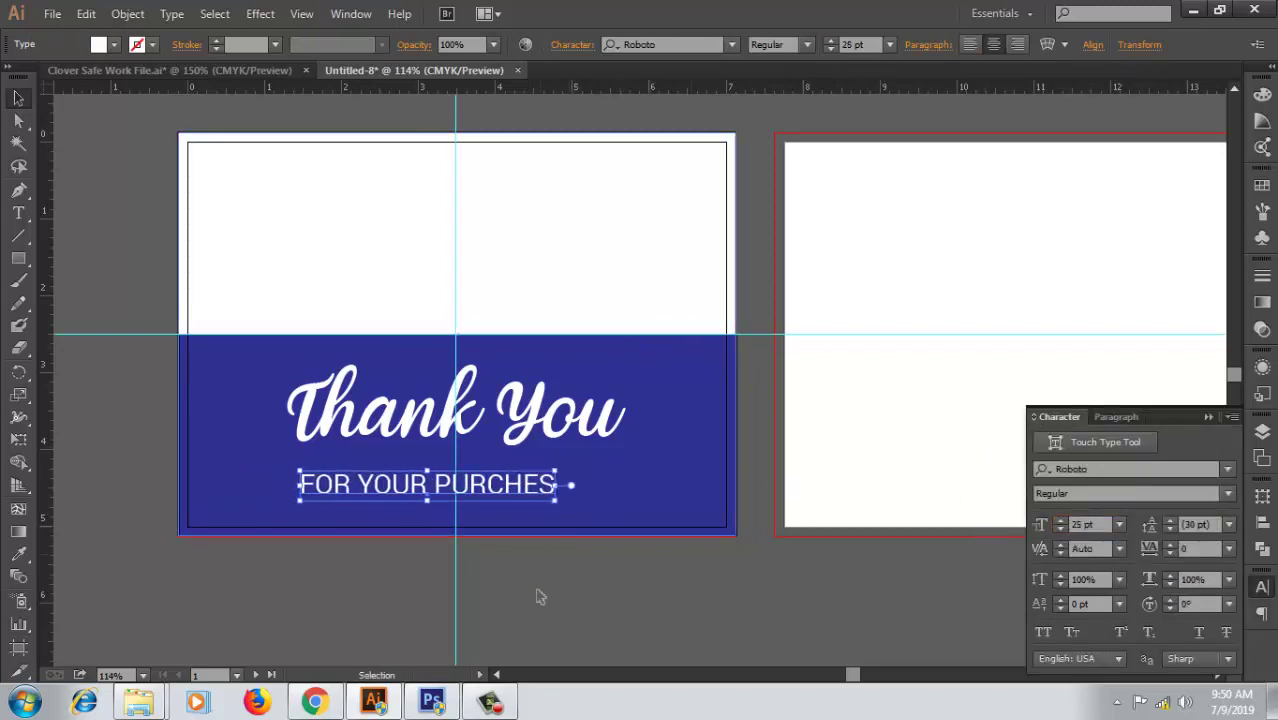
key("shift+Right")
key("shift+Right")
key("shift+Right")
key("shift+Left")
left_click(568, 587)
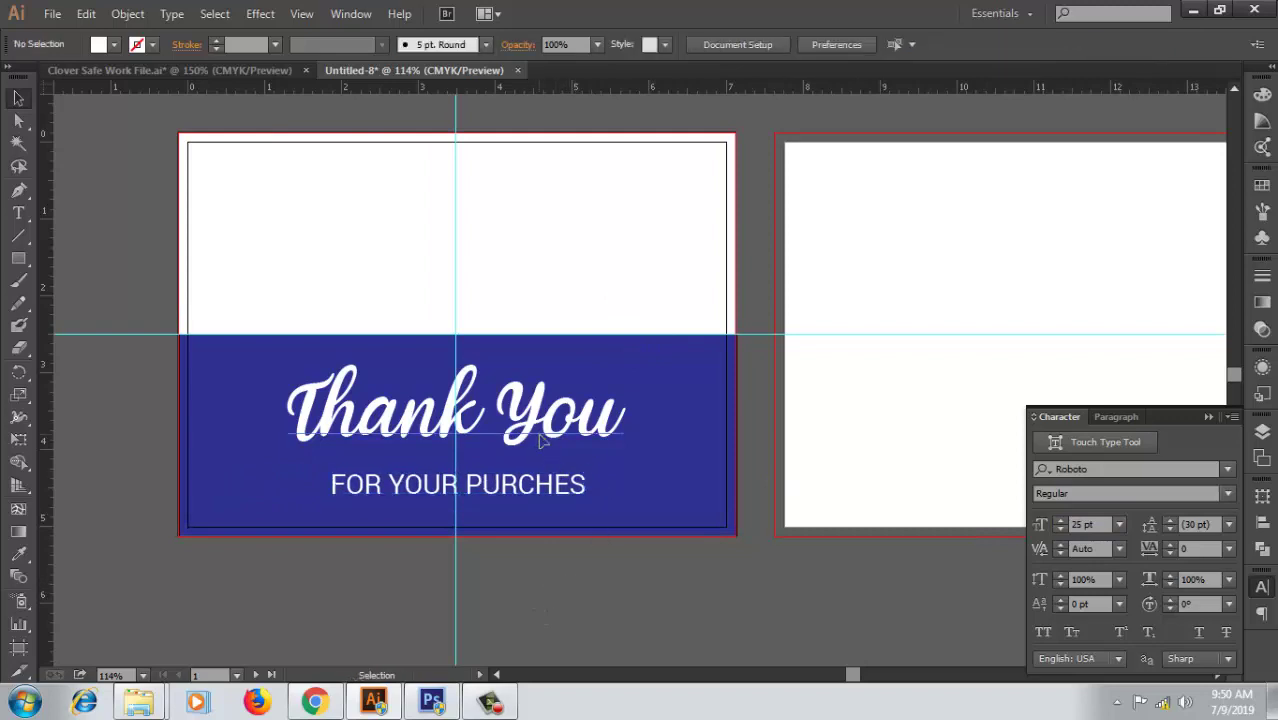
left_click(535, 438)
left_click(568, 590)
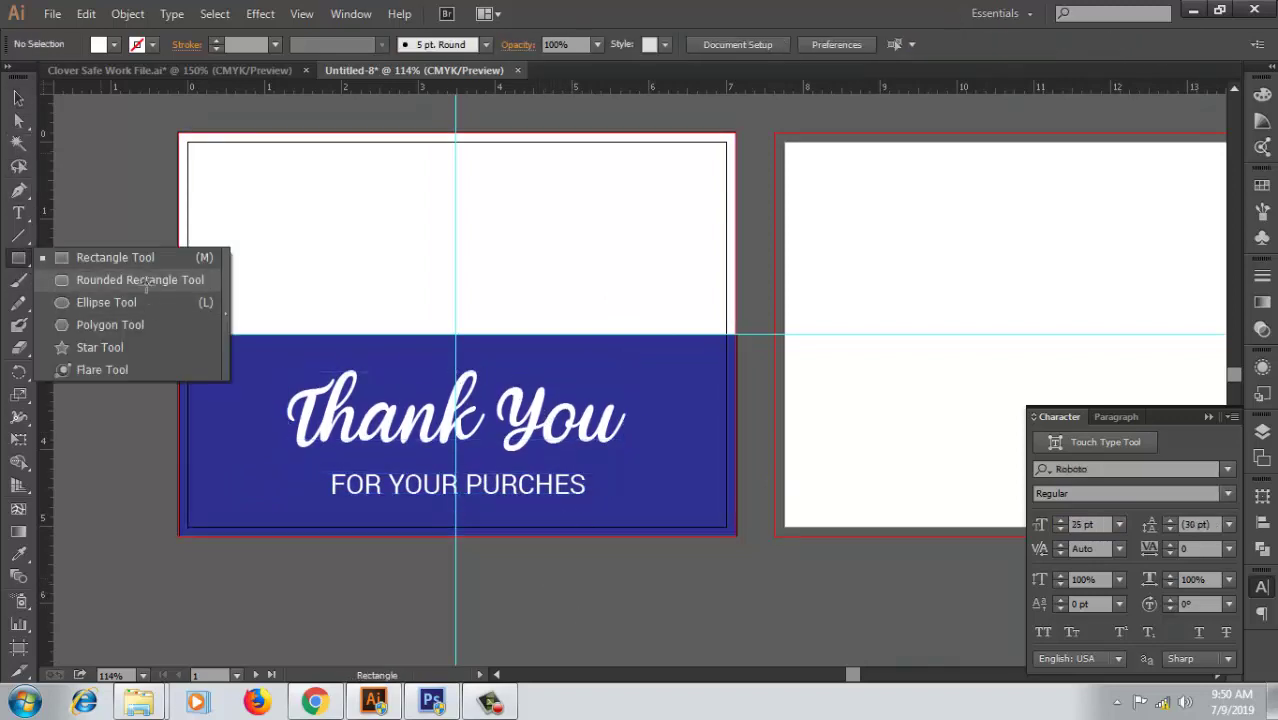
- Draw a white rounded-rectangle pill across the tagline
left_click_drag(20, 260, 128, 280)
mouse_move(318, 463)
left_mouse_down()
mouse_move(478, 498)
mouse_move(604, 502)
left_mouse_up()
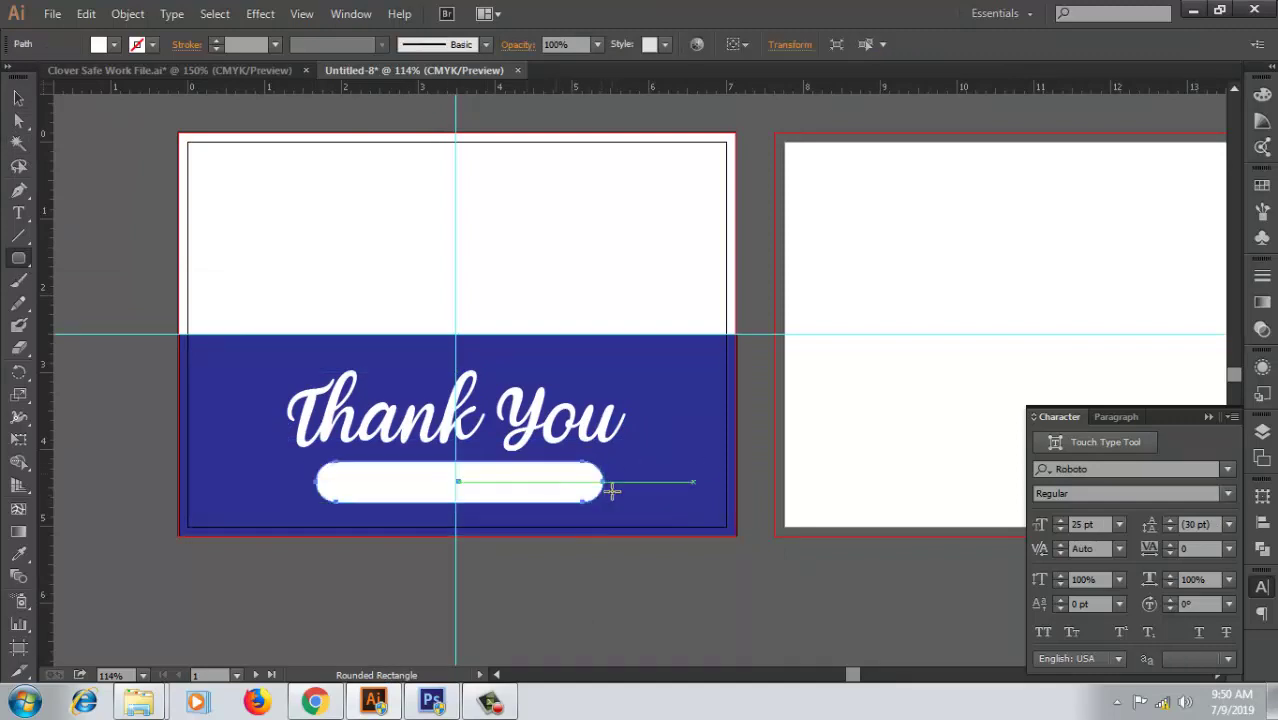
left_click(18, 97)
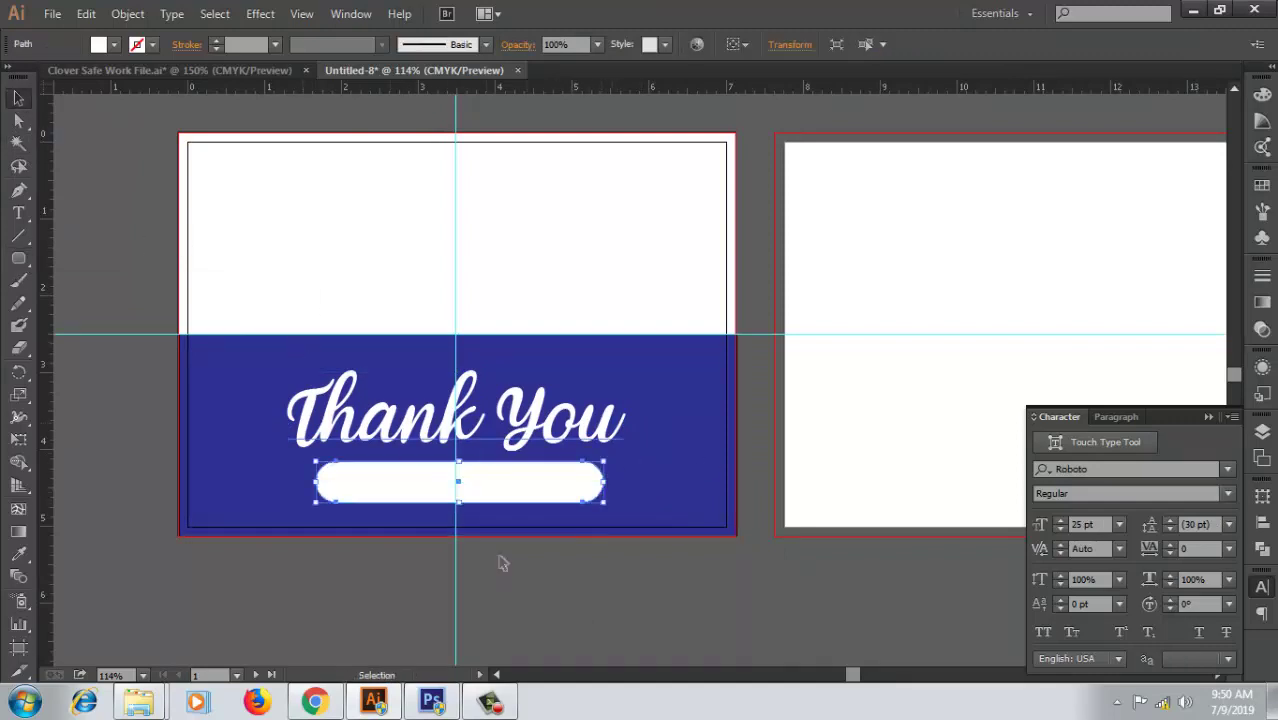
left_click(571, 584)
left_click_drag(582, 480, 599, 523)
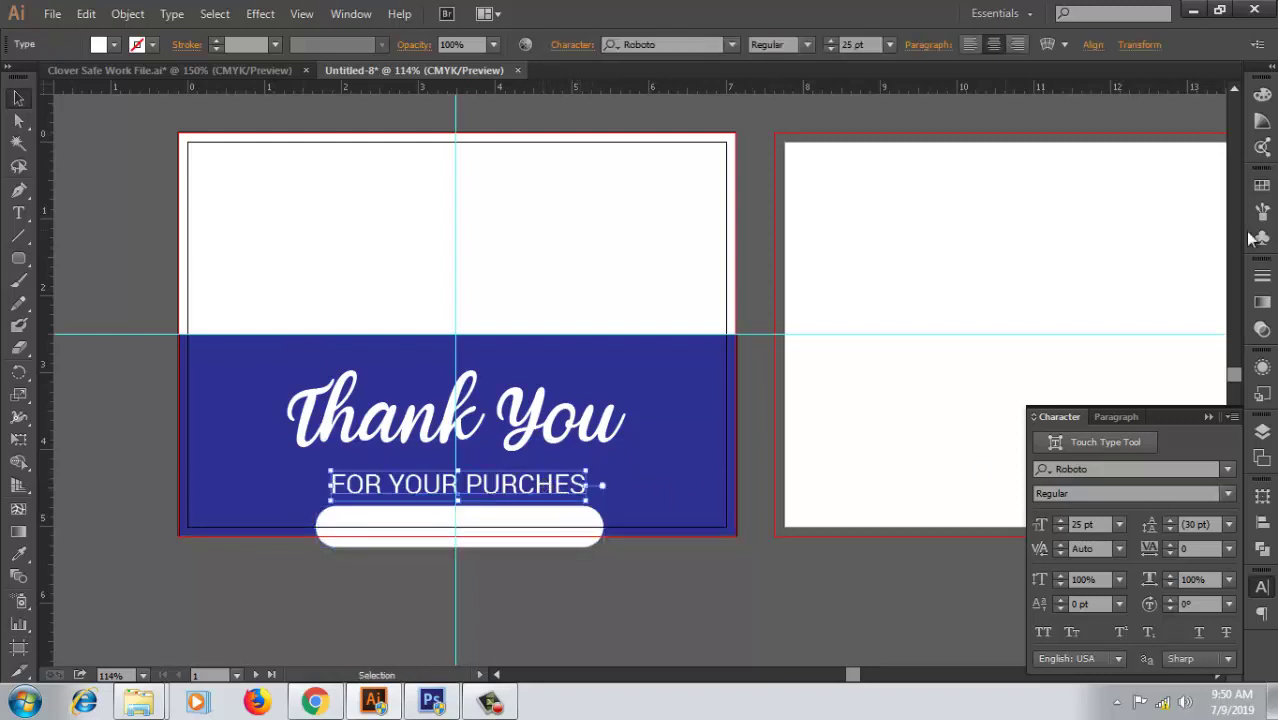
- Colour the tagline navy, bring it to front, and move the pill behind it
left_click(1263, 119)
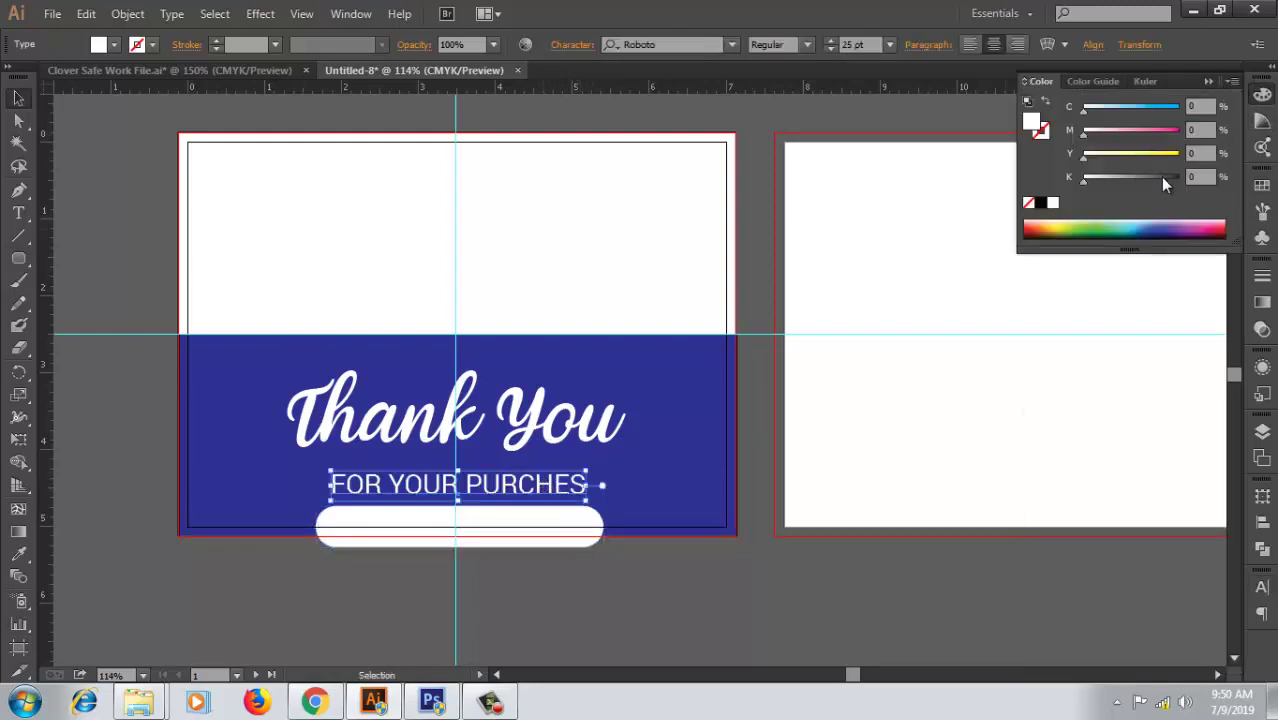
mouse_move(1160, 177)
left_mouse_down()
mouse_move(1182, 177)
mouse_move(662, 194)
left_mouse_up()
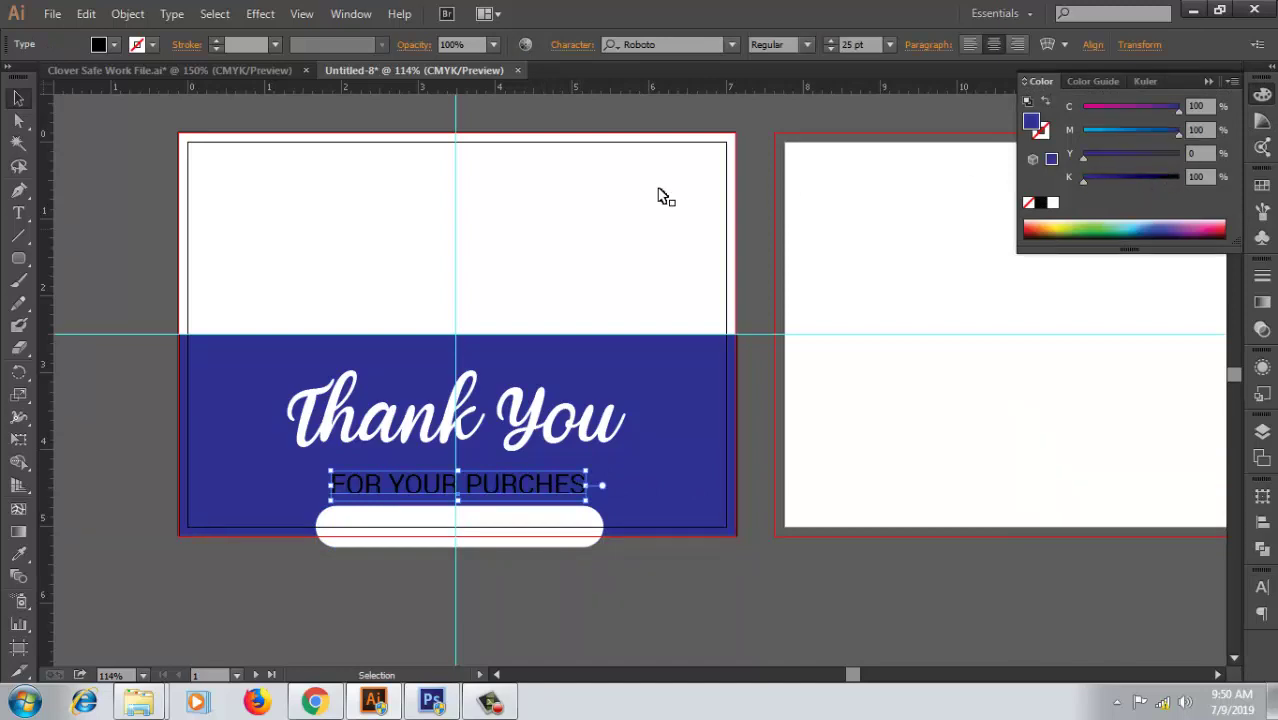
right_click(555, 497)
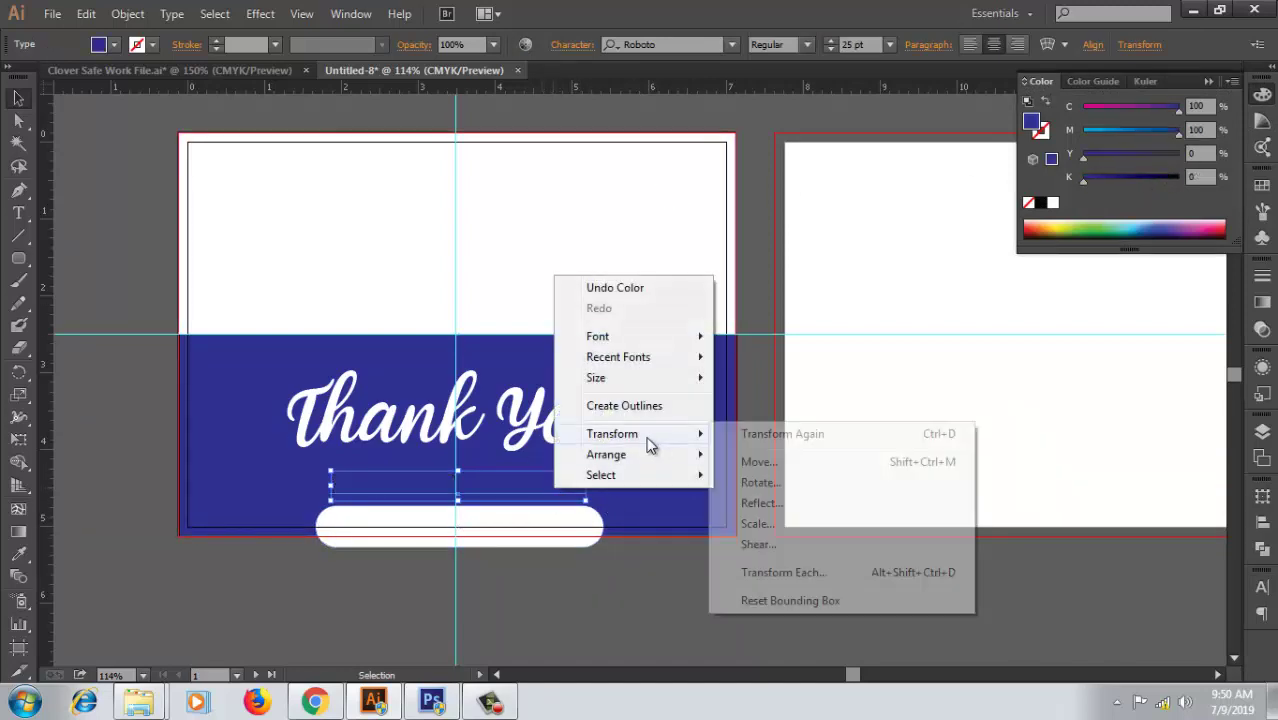
mouse_move(606, 454)
left_click(818, 456)
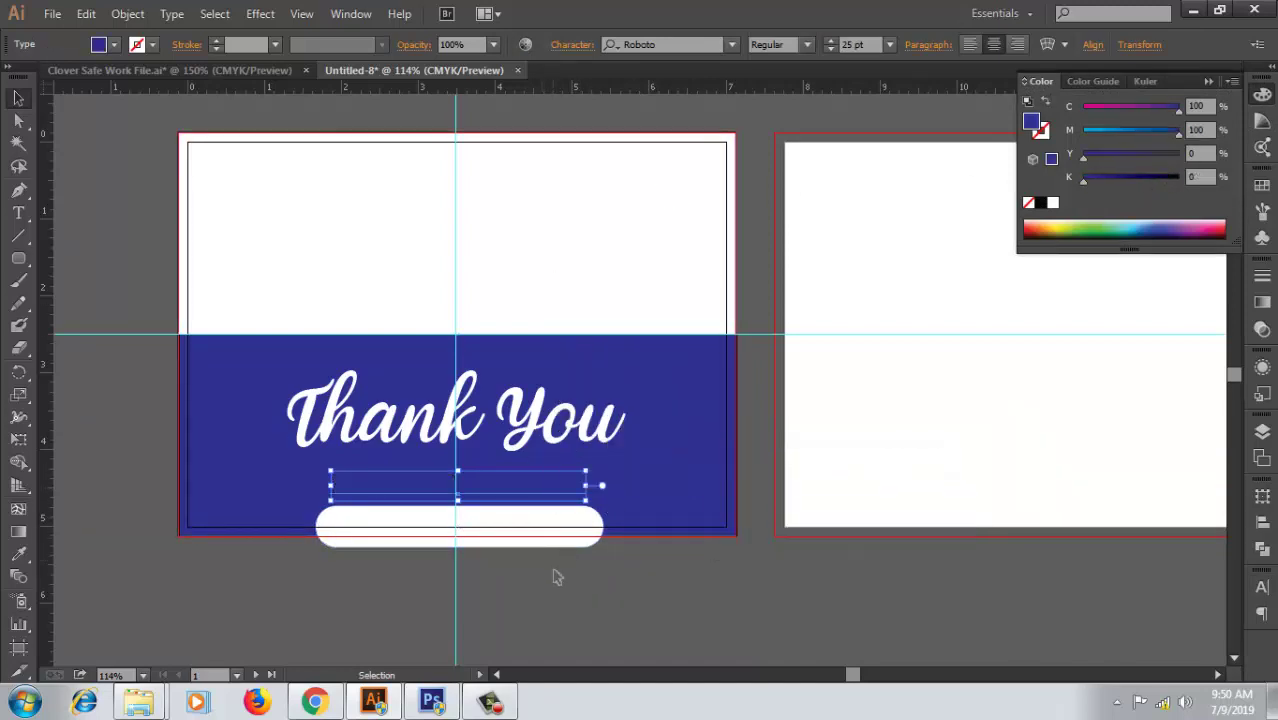
right_click(569, 497)
mouse_move(626, 432)
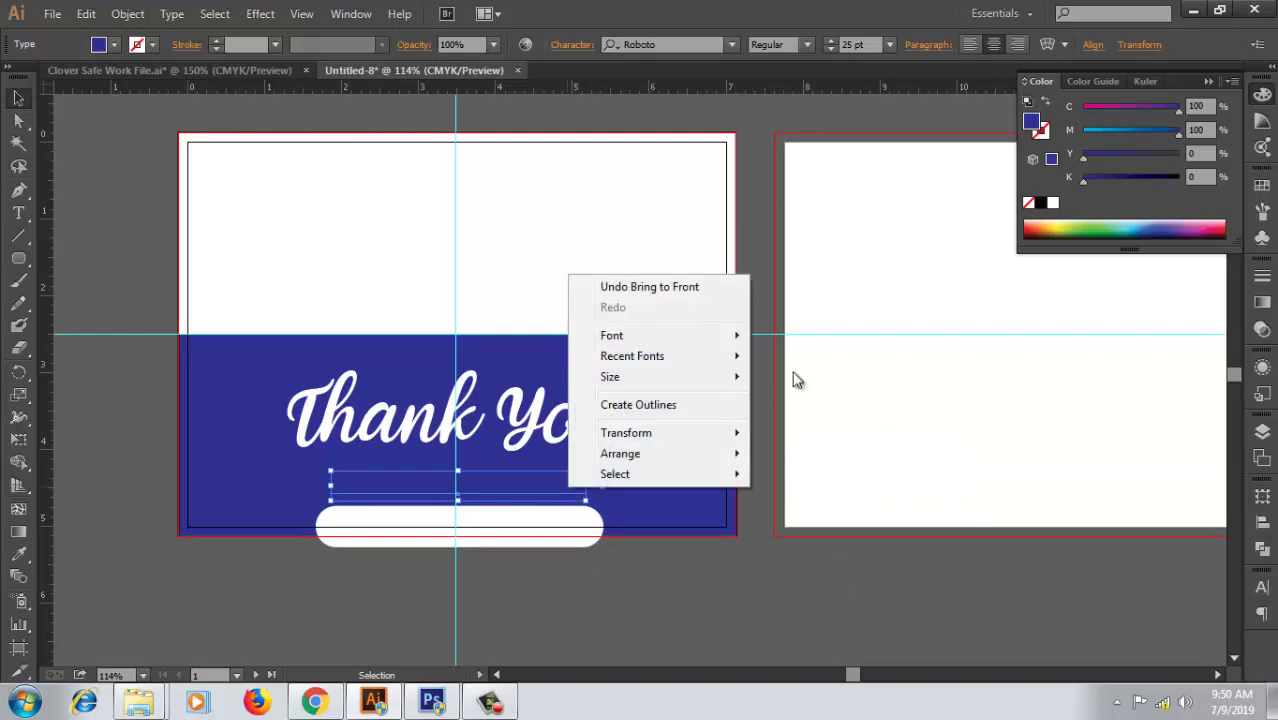
left_click(557, 632)
mouse_move(542, 527)
left_mouse_down()
mouse_move(542, 500)
mouse_move(680, 455)
left_mouse_up()
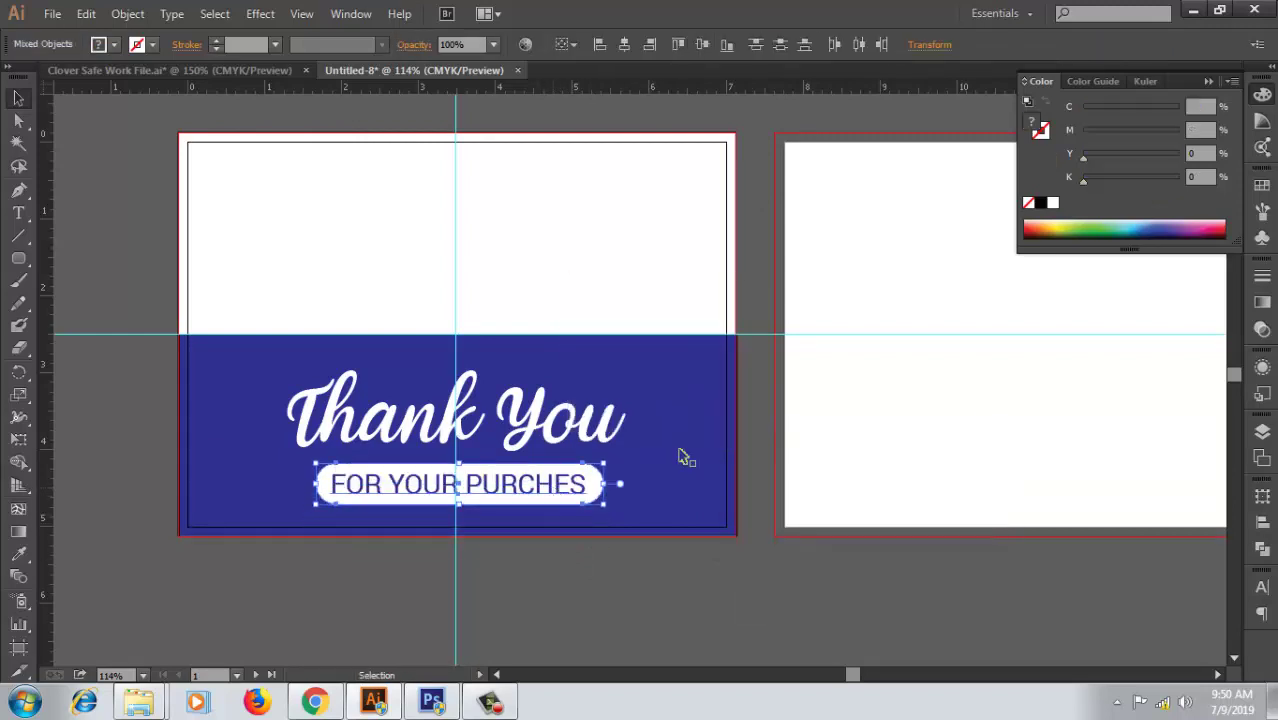
- Centre the tagline horizontally and vertically within the pill
left_click(1263, 521)
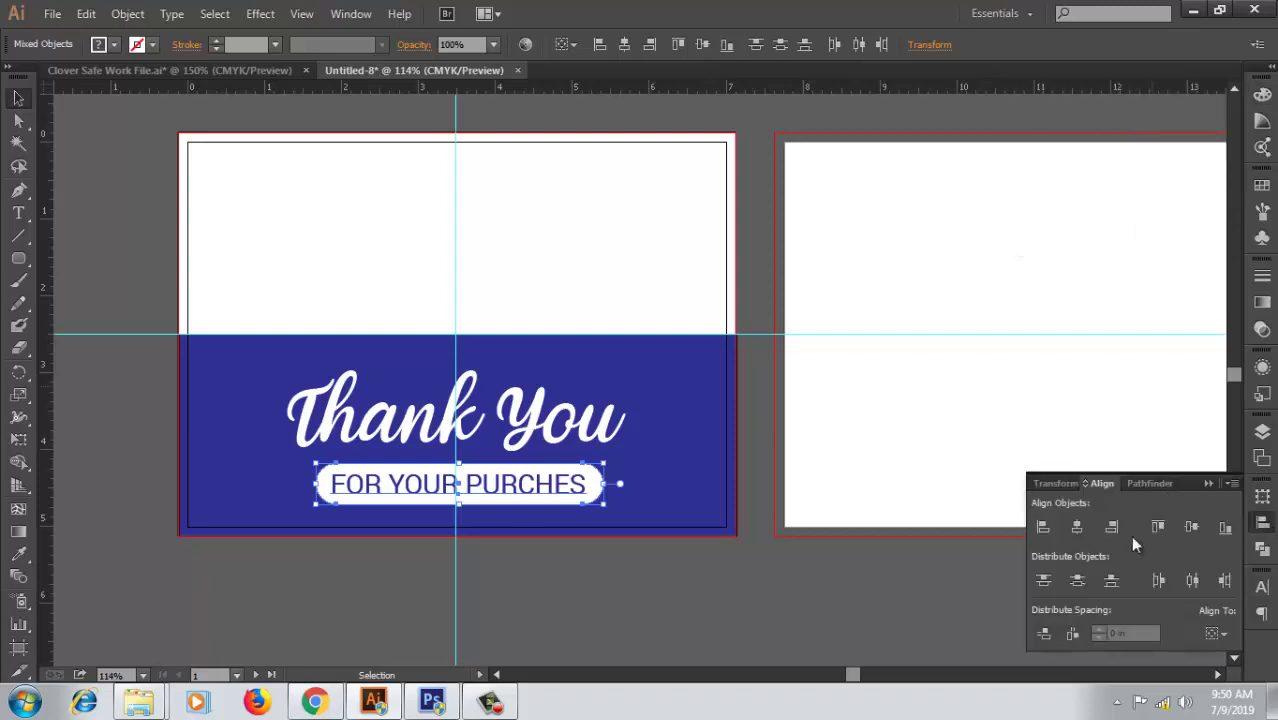
left_click(1077, 526)
left_click(1191, 526)
left_click(577, 555)
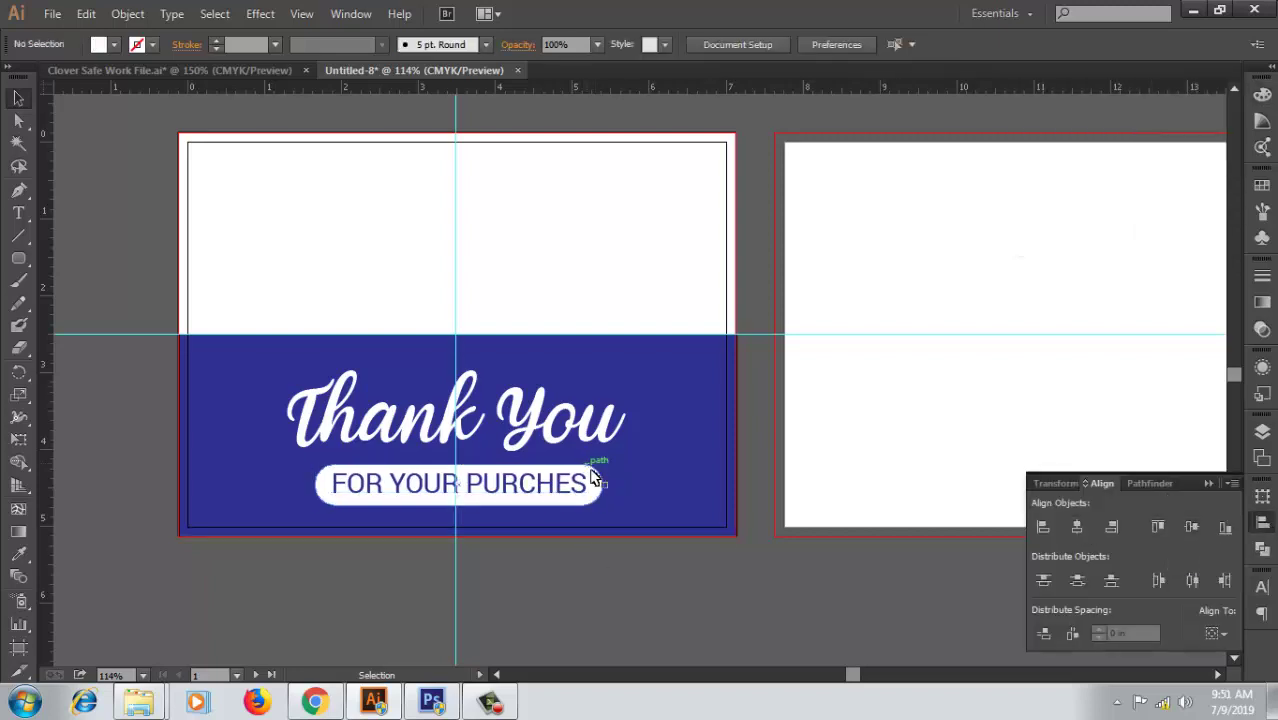
- Enlarge the Thank You heading and shrink the tagline slightly to 23.9 pt
left_click(605, 440)
mouse_move(634, 424)
left_mouse_down()
mouse_move(680, 426)
mouse_move(666, 428)
left_mouse_up()
left_click(593, 528)
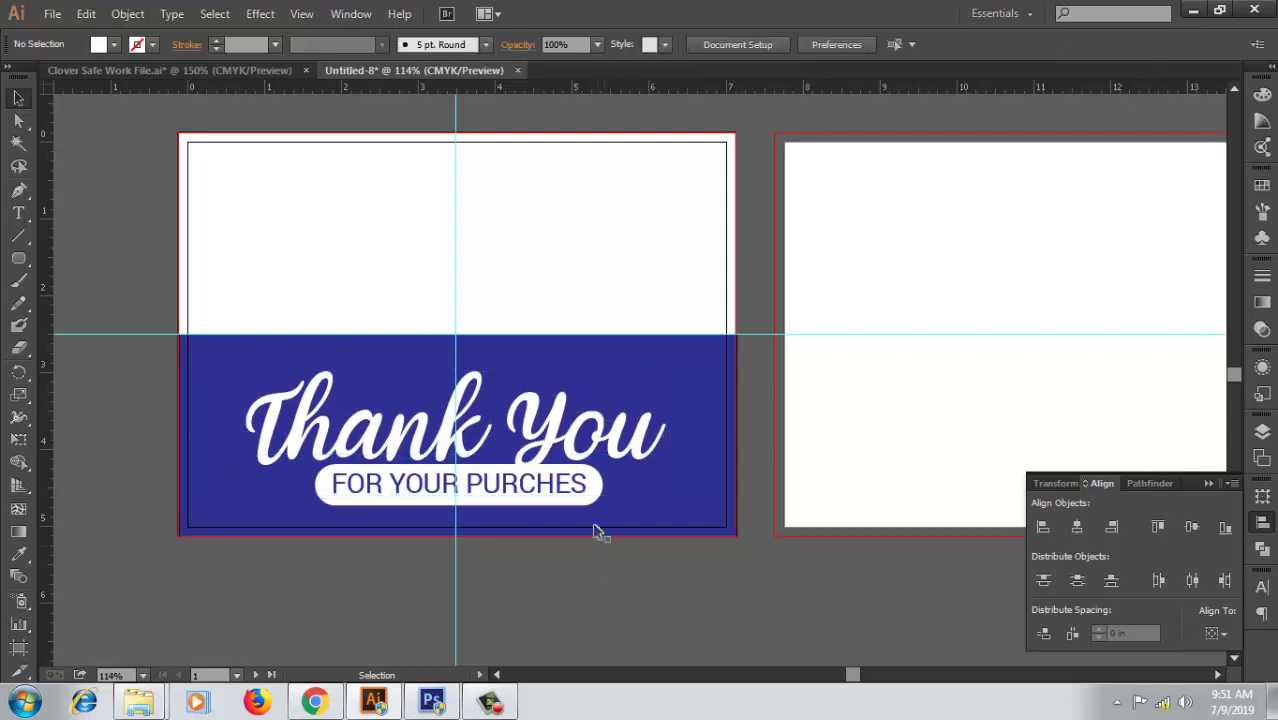
left_click_drag(585, 571, 615, 583)
left_click(605, 495)
left_click_drag(622, 496, 613, 497)
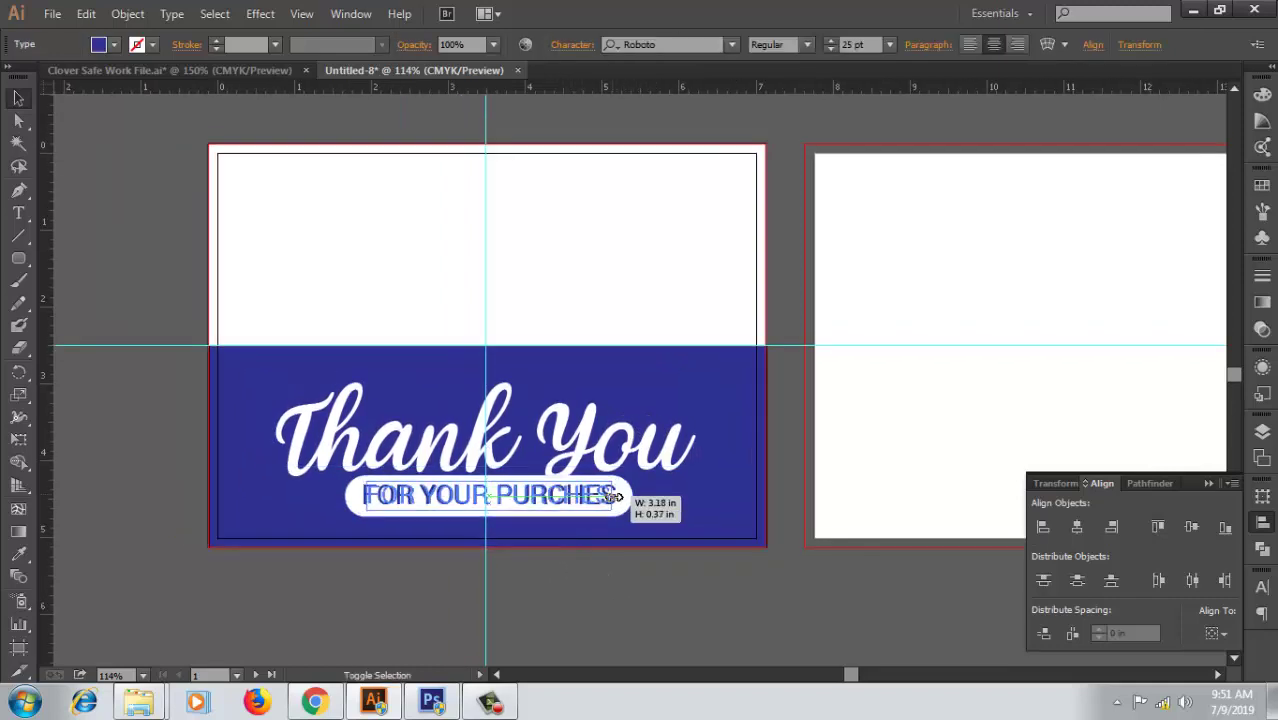
- Change the tagline to Title Case in Roboto Medium at 26 pt
left_click(168, 13)
mouse_move(218, 264)
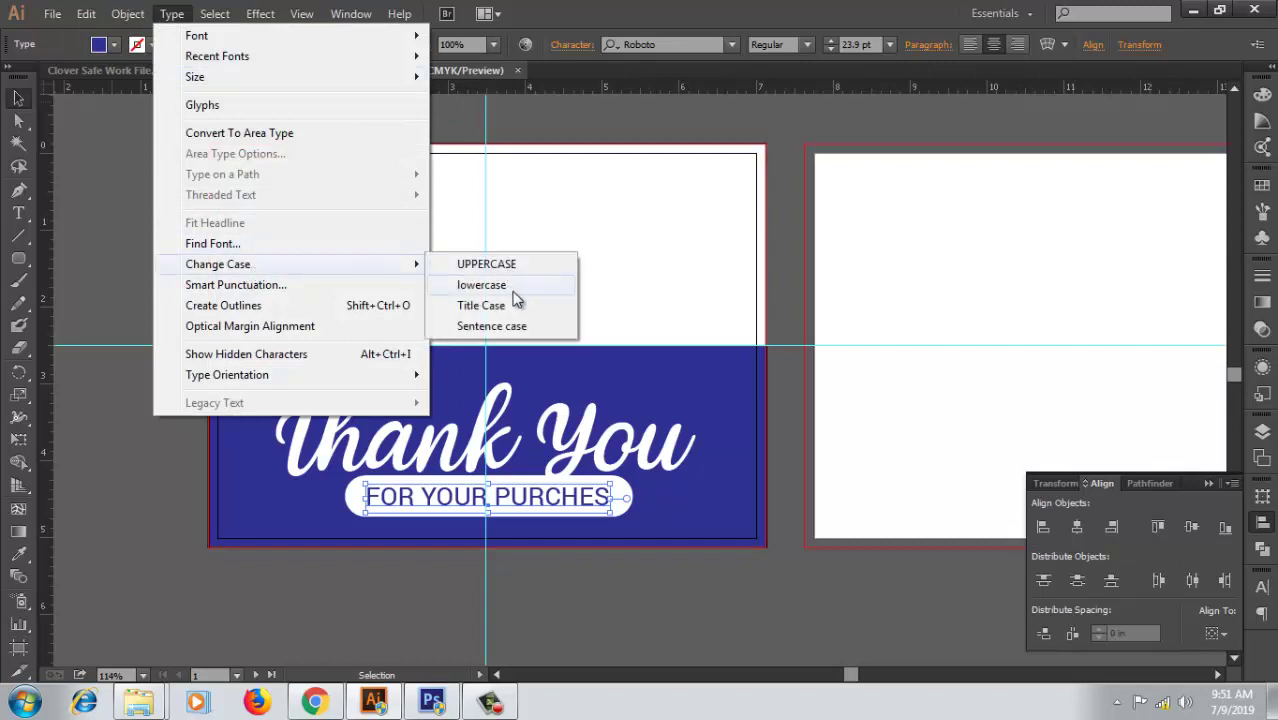
left_click(558, 309)
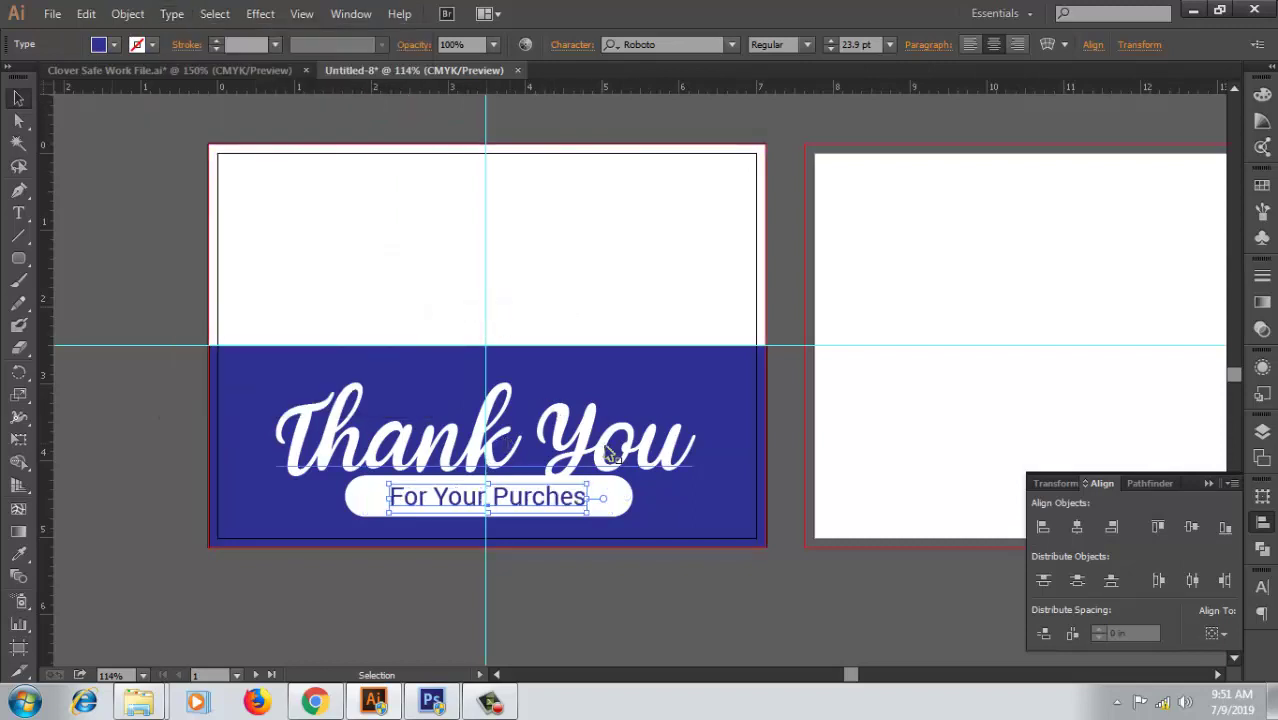
left_click(1262, 588)
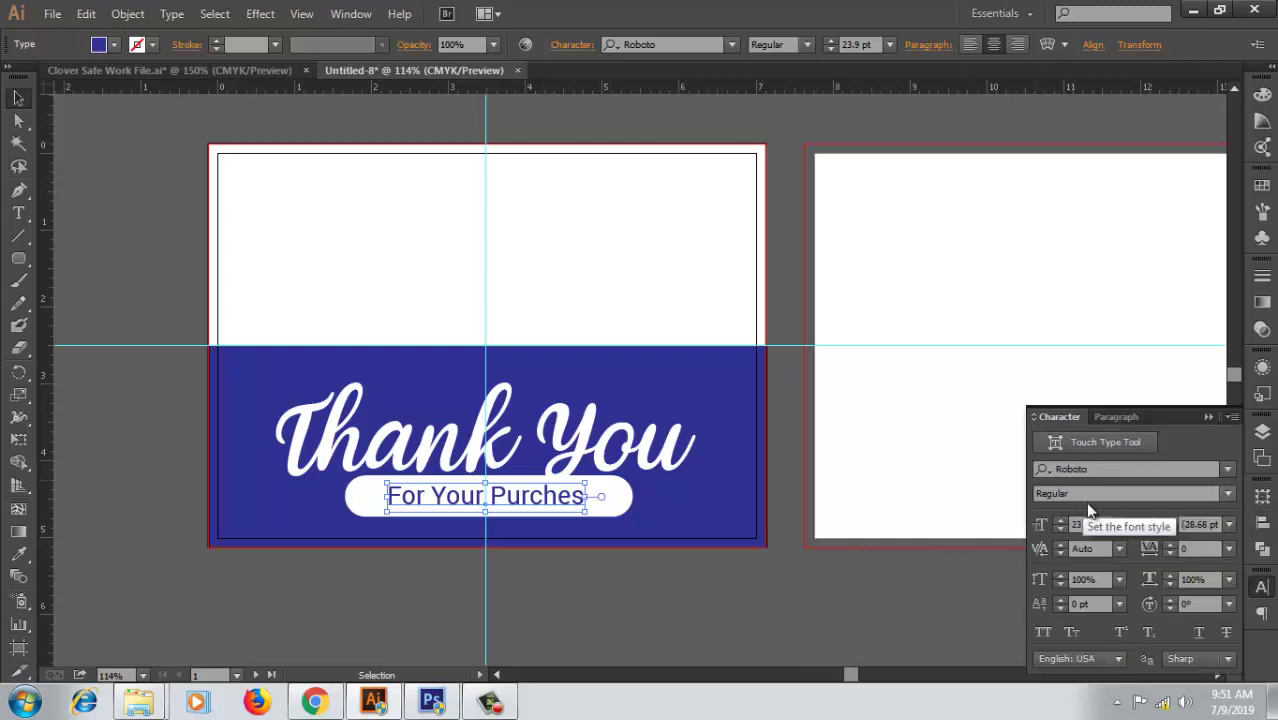
left_click(1085, 524)
type("27")
key("Return")
key("Down")
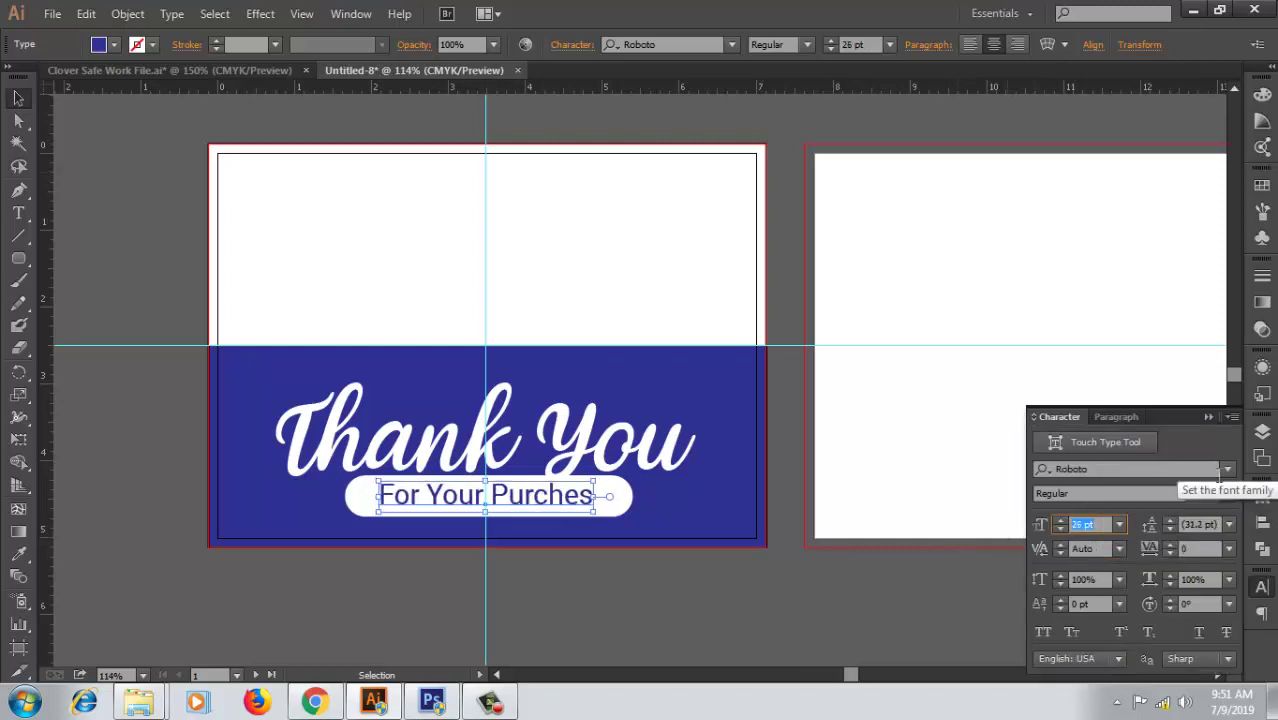
left_click(1222, 493)
left_click(1171, 378)
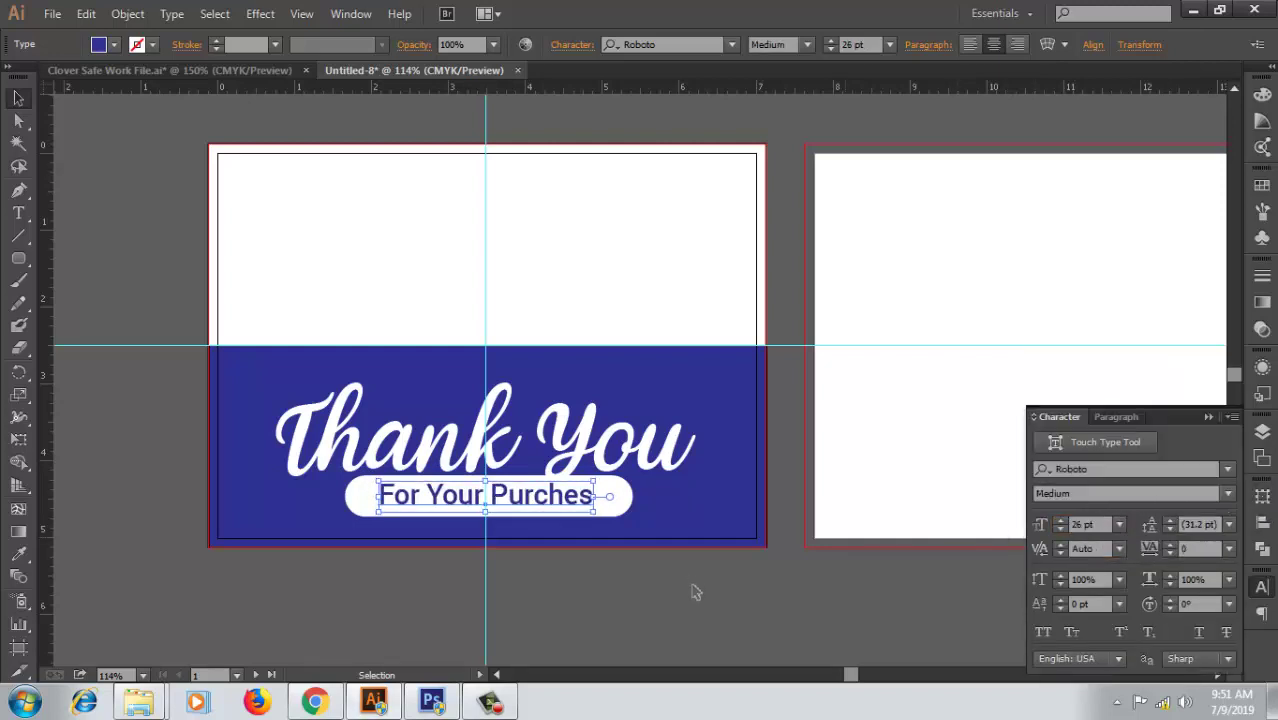
- Centre the heading and pill horizontally, nudge them up, and add a guide through the navy band
left_click(641, 593)
left_click(600, 491)
left_click(690, 440, "shift")
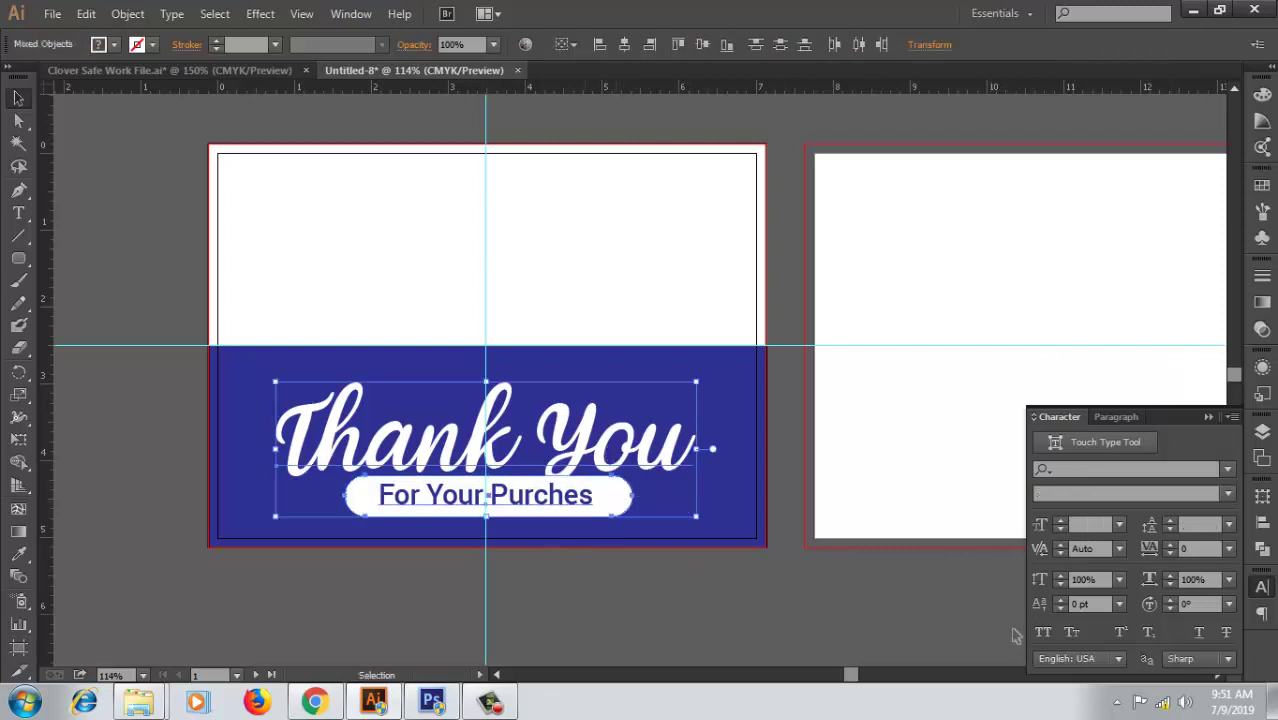
left_click(1263, 523)
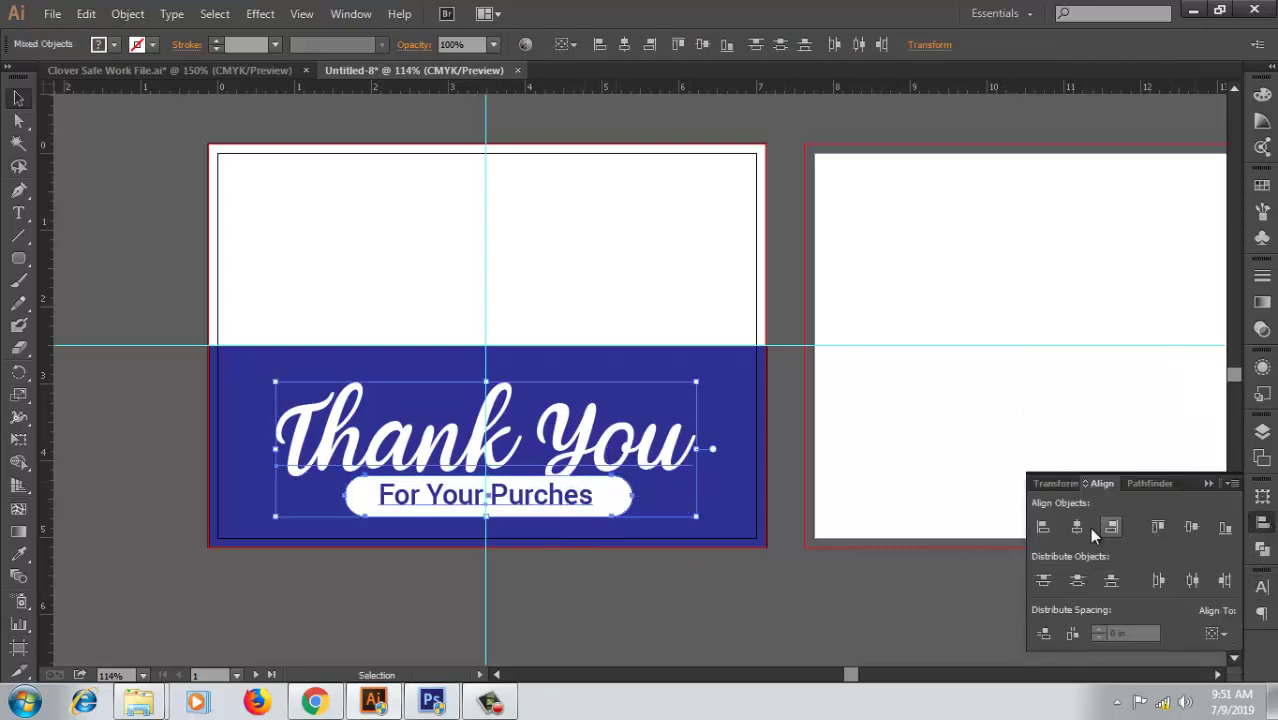
left_click(1077, 526)
key("Up")
key("Up")
key("Up")
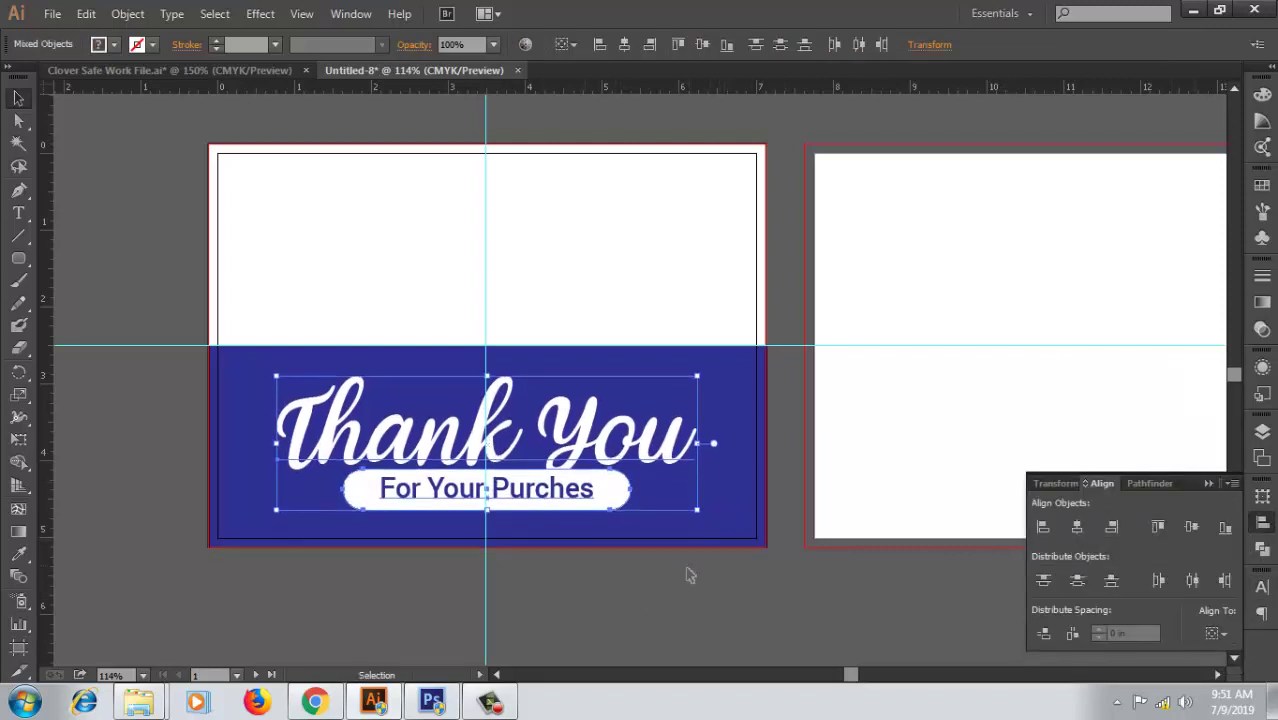
left_click(688, 571)
left_click(738, 505)
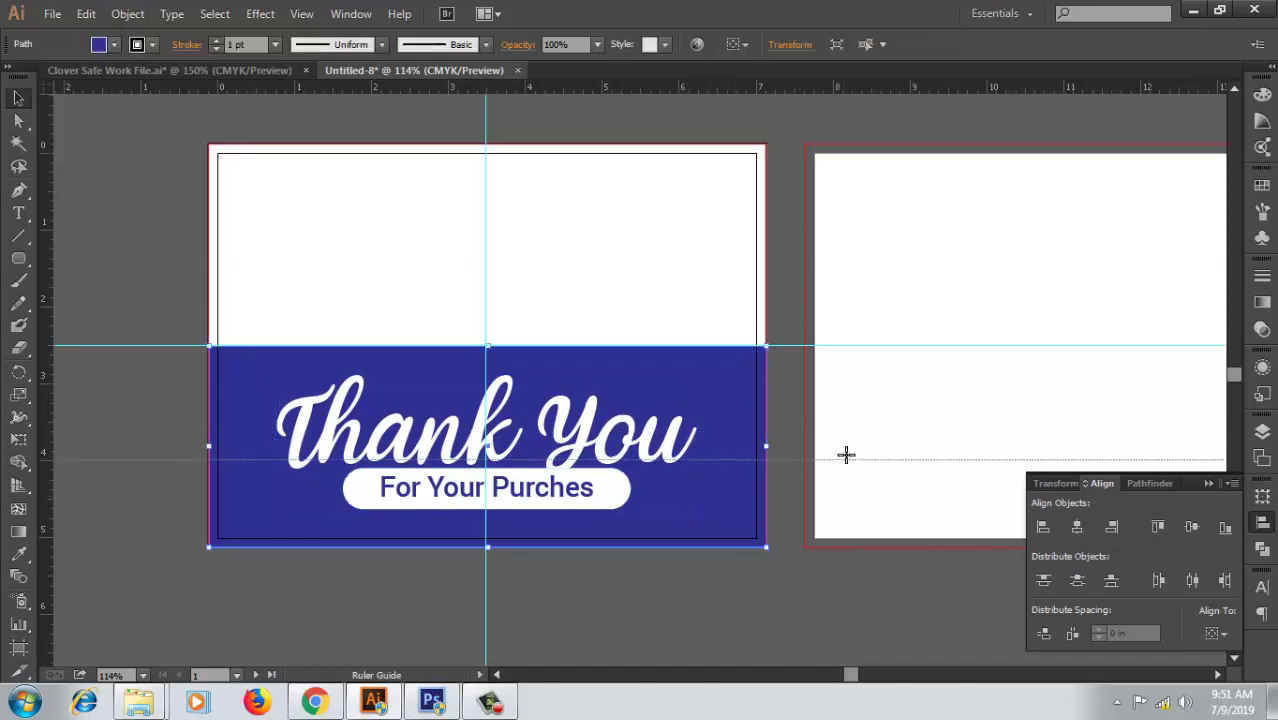
left_click_drag(800, 218, 847, 438)
left_click(610, 488)
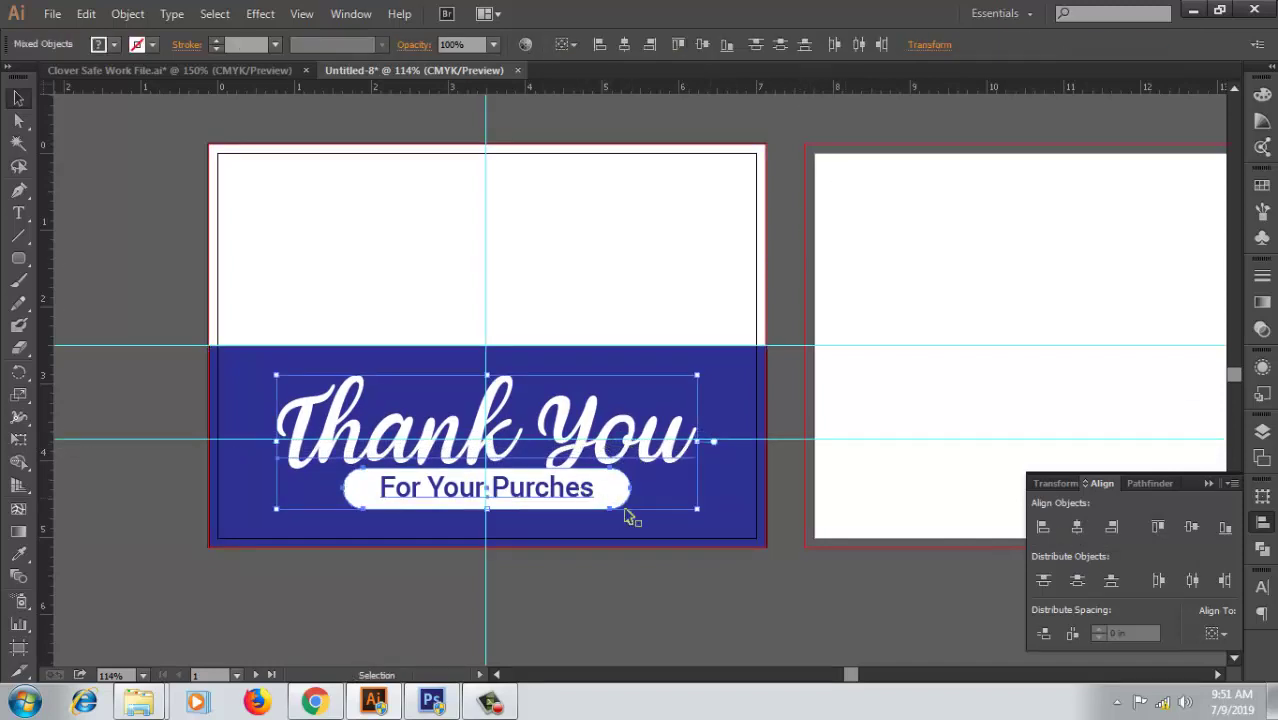
left_click(770, 585)
mouse_move(594, 315)
left_mouse_down()
mouse_move(591, 363)
mouse_move(603, 368)
left_mouse_up()
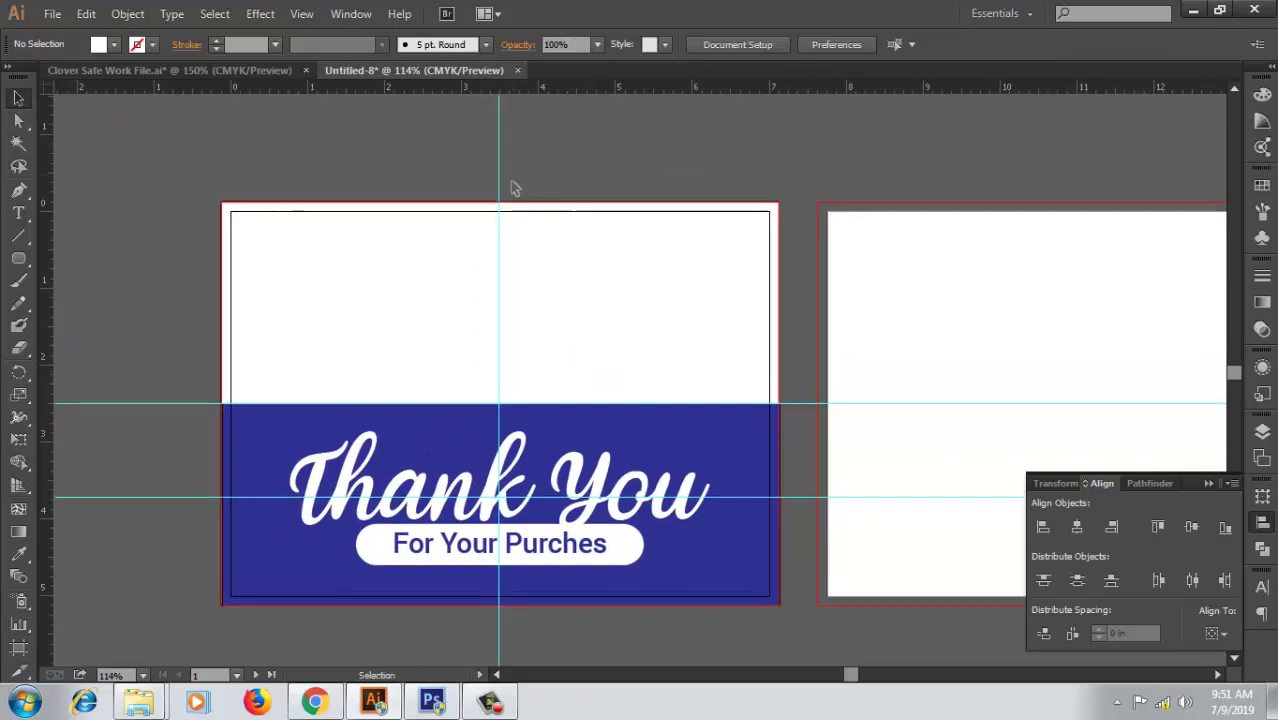
- Copy the Clover Safe logo from the Clover Safe Work File document
left_click(253, 70)
left_click_drag(975, 385, 862, 257)
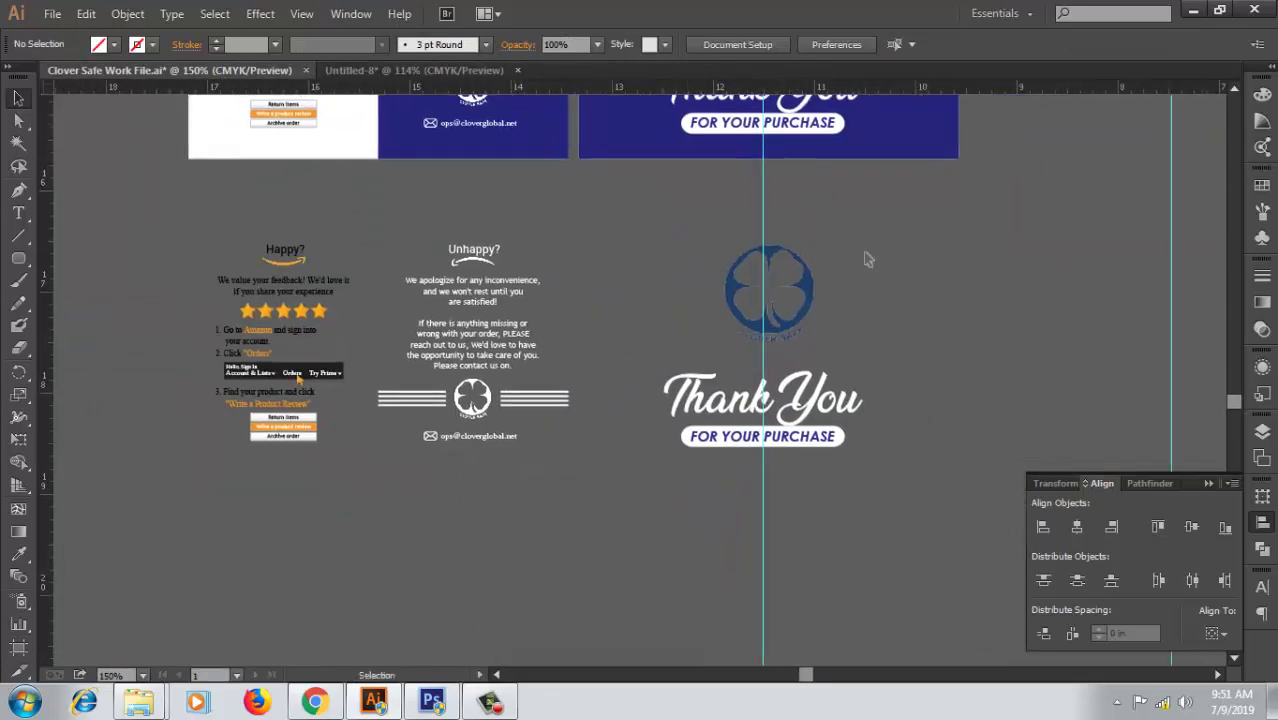
left_click(745, 308)
key("ctrl+x")
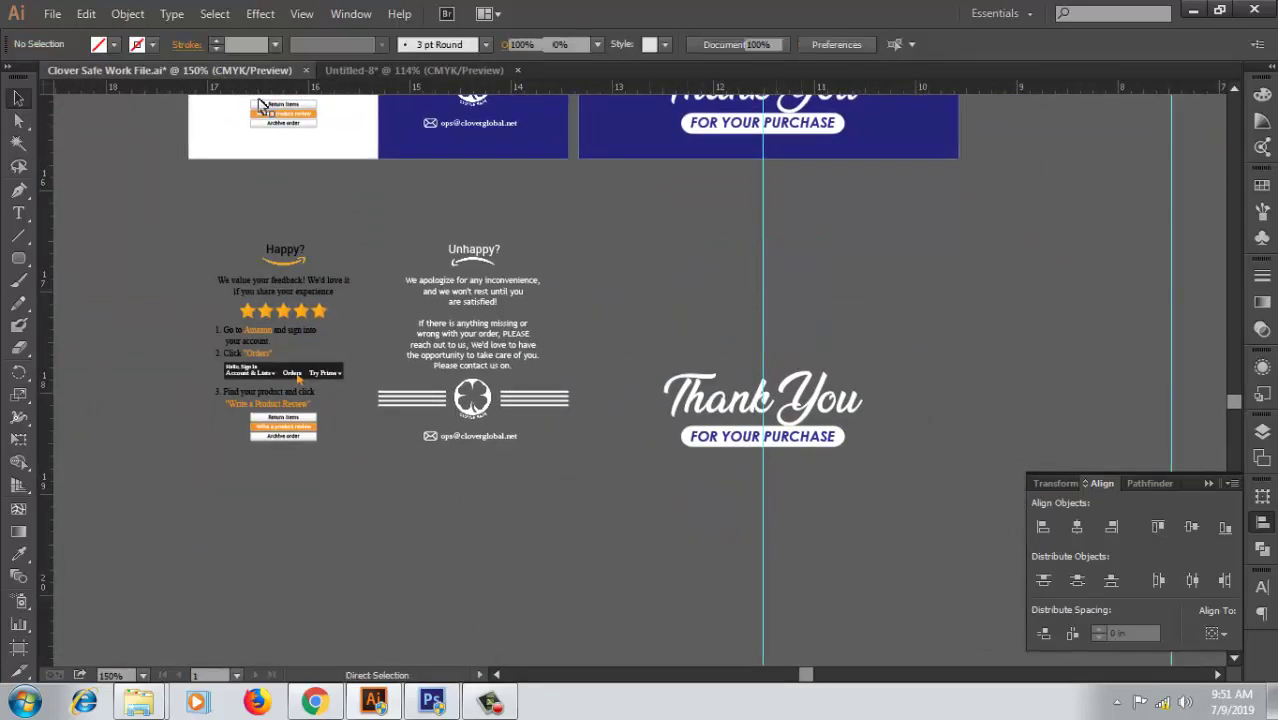
key("ctrl+z")
left_click(86, 14)
left_click(86, 14)
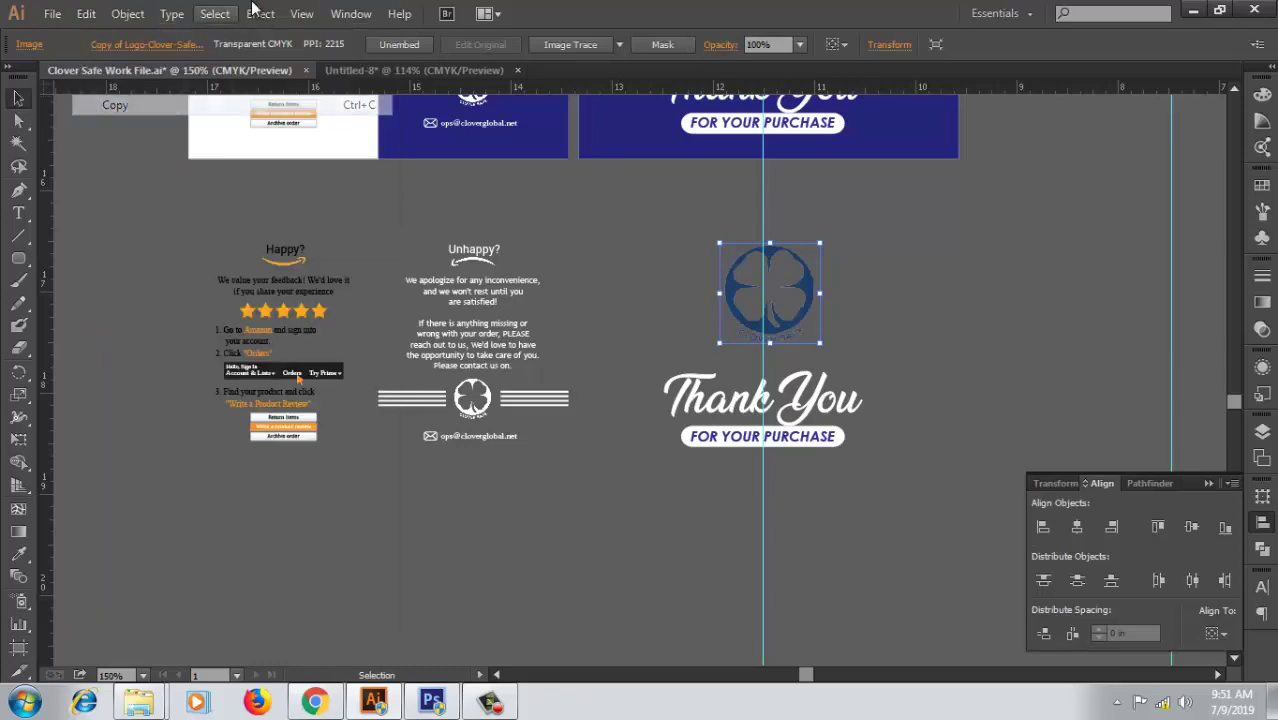
- Paste the logo in back on Untitled-8, moved and sized into the card's white top half
left_click(357, 67)
left_click(86, 14)
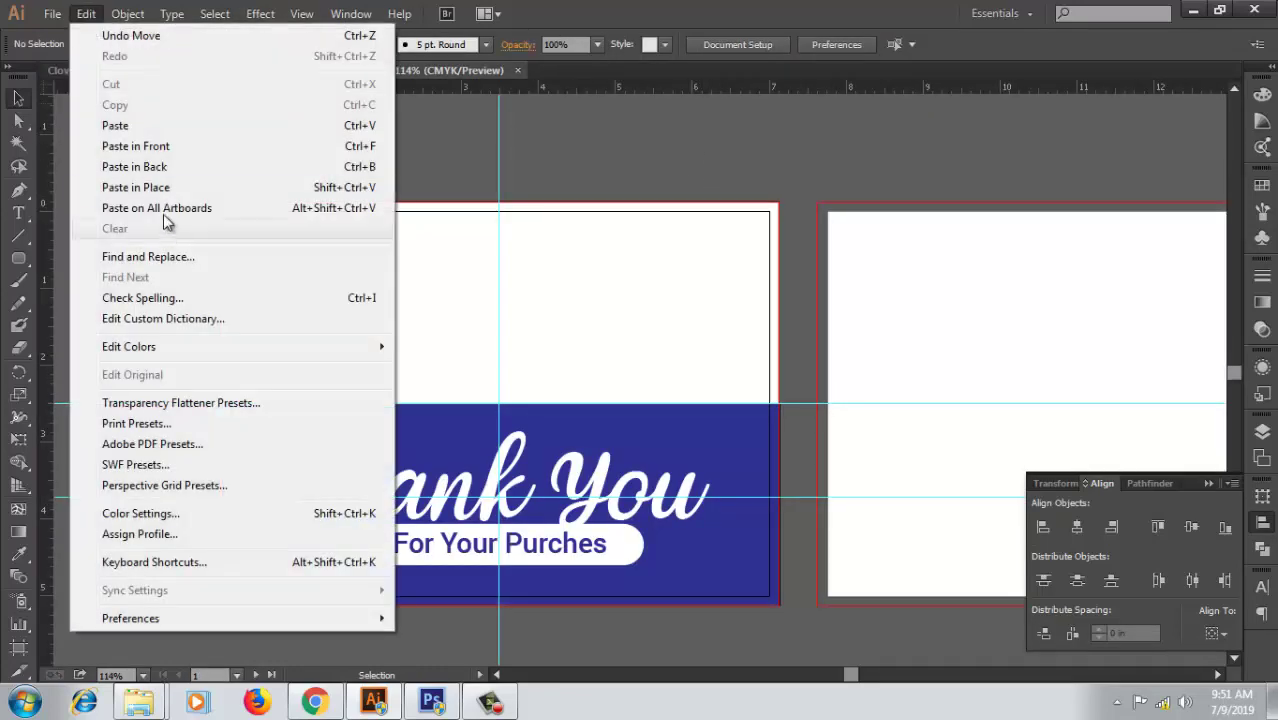
left_click(163, 147)
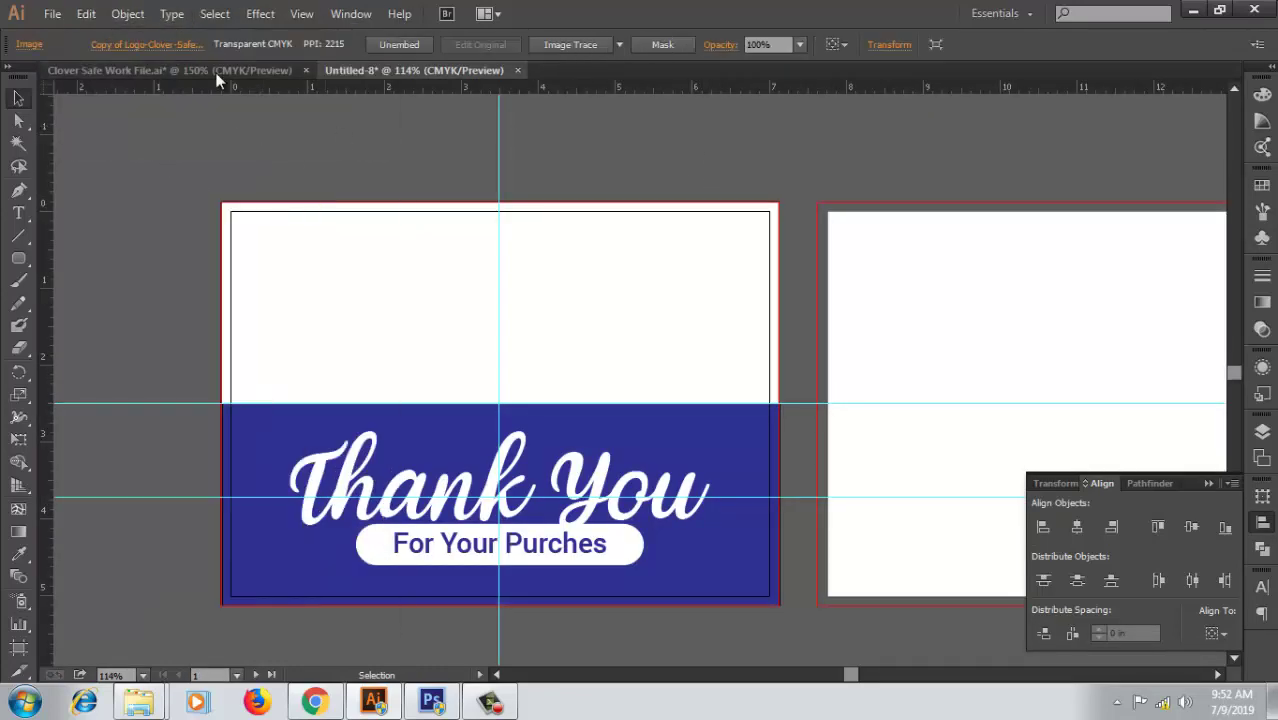
left_click(86, 14)
left_click(185, 167)
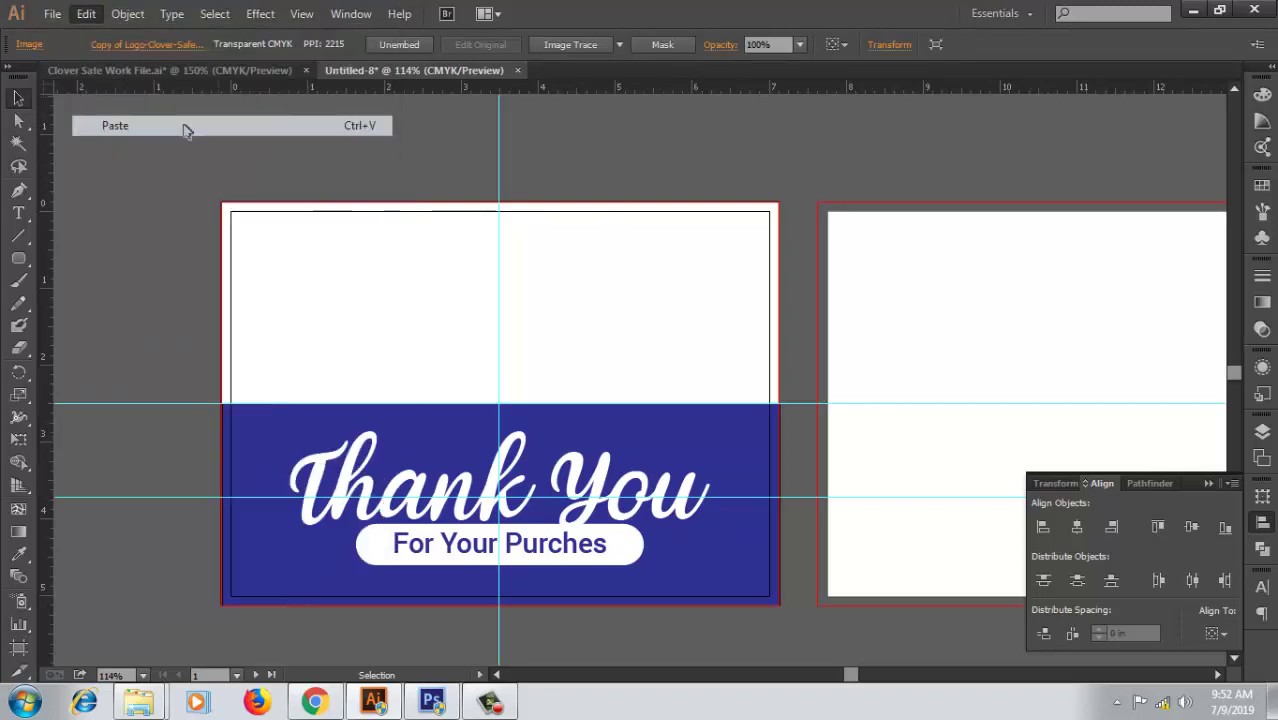
mouse_move(650, 358)
left_mouse_down()
mouse_move(520, 298)
mouse_move(575, 314)
mouse_move(571, 300)
left_mouse_up()
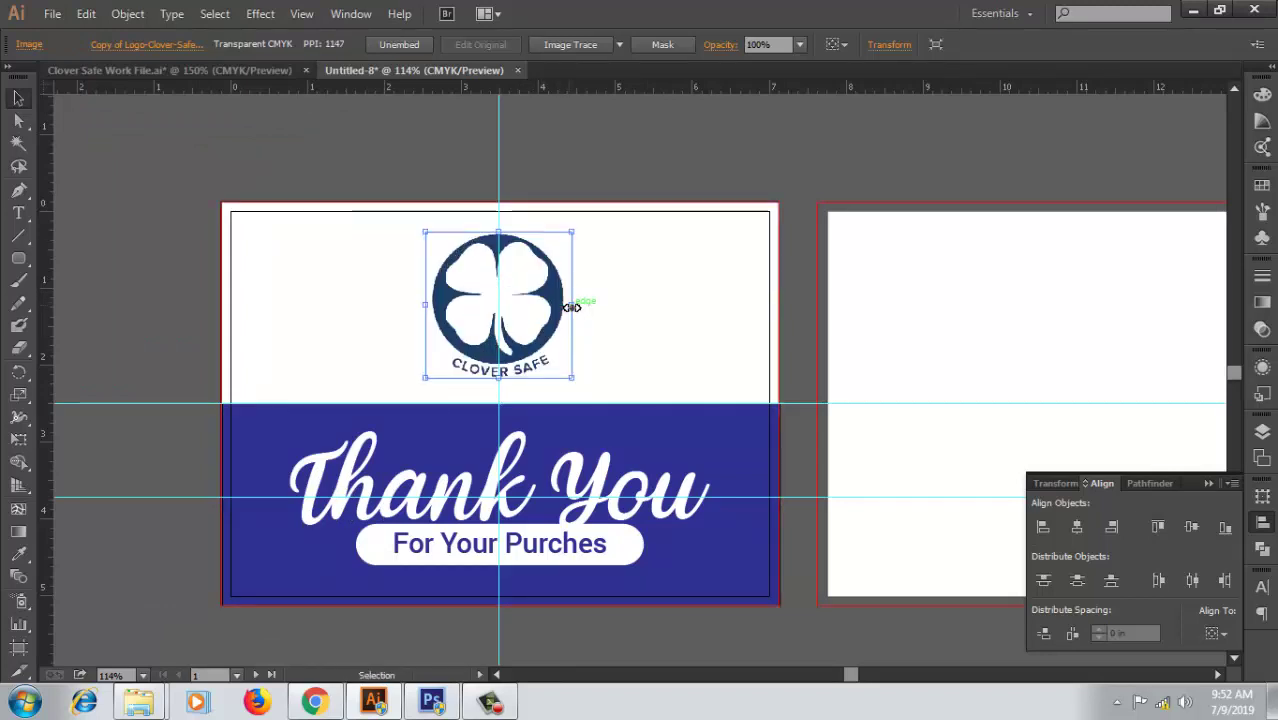
left_click(590, 178)
- Centre the Clover Safe logo horizontally, aligned to the artboard
key("Tab")
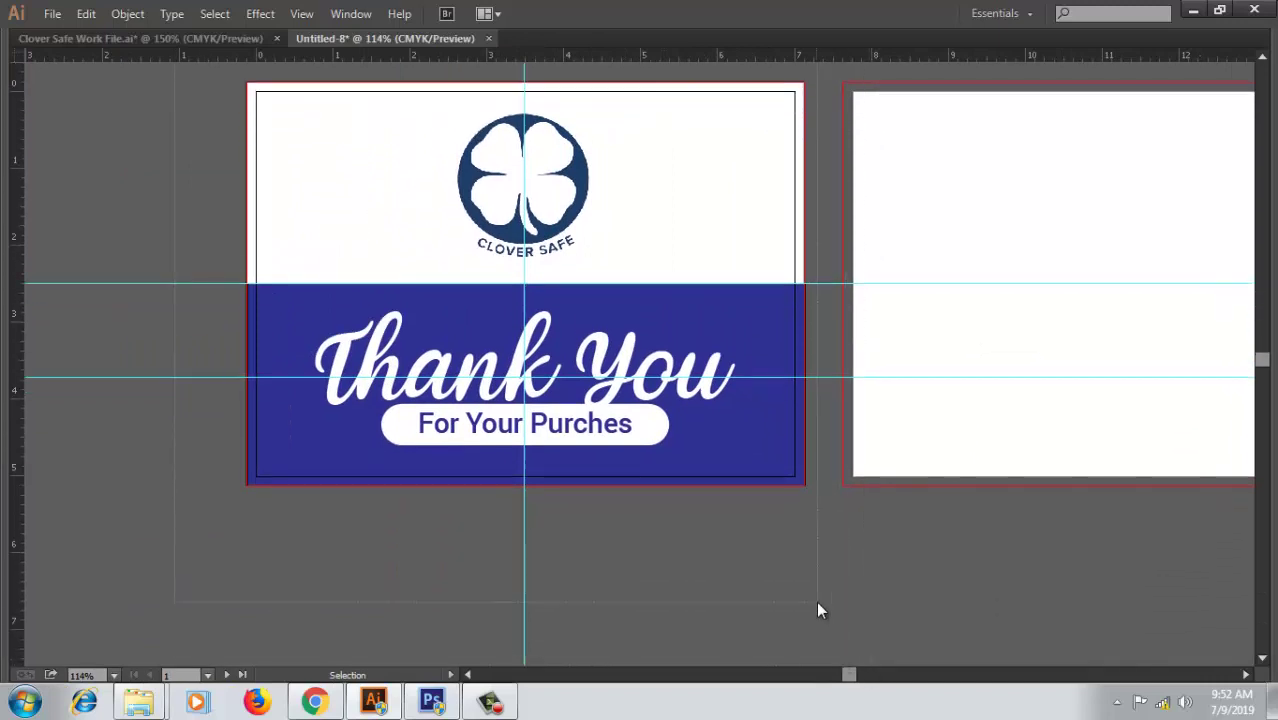
key("ctrl+a")
key("Tab")
left_click(545, 290)
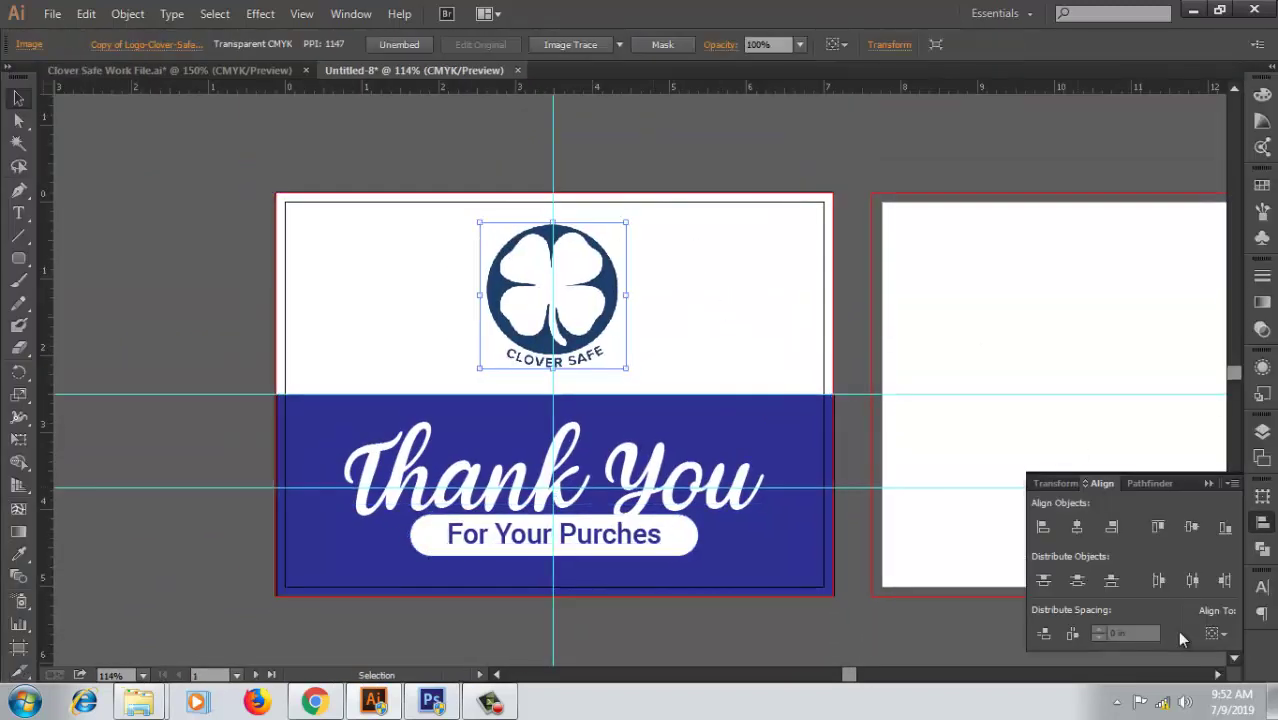
left_click(1232, 645)
left_click(1150, 608)
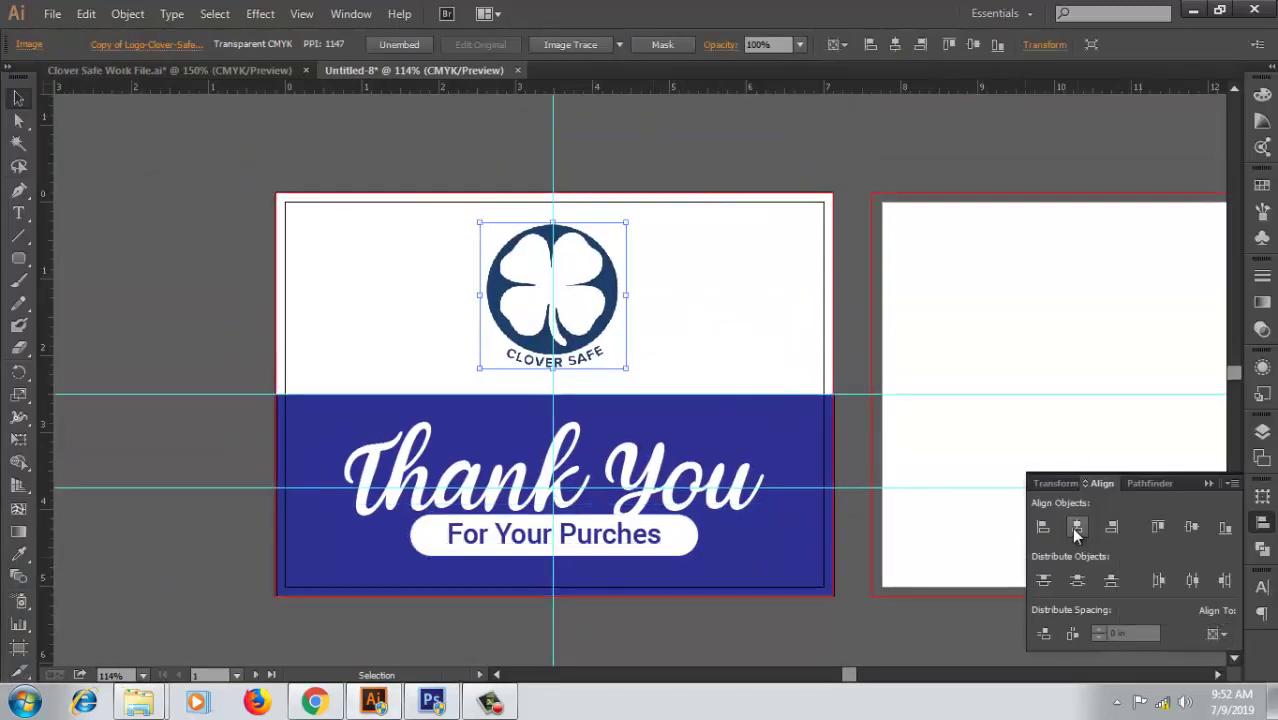
left_click(1075, 527)
- Centre the Thank You text and For Your Purches pill horizontally on the card
left_click(826, 154)
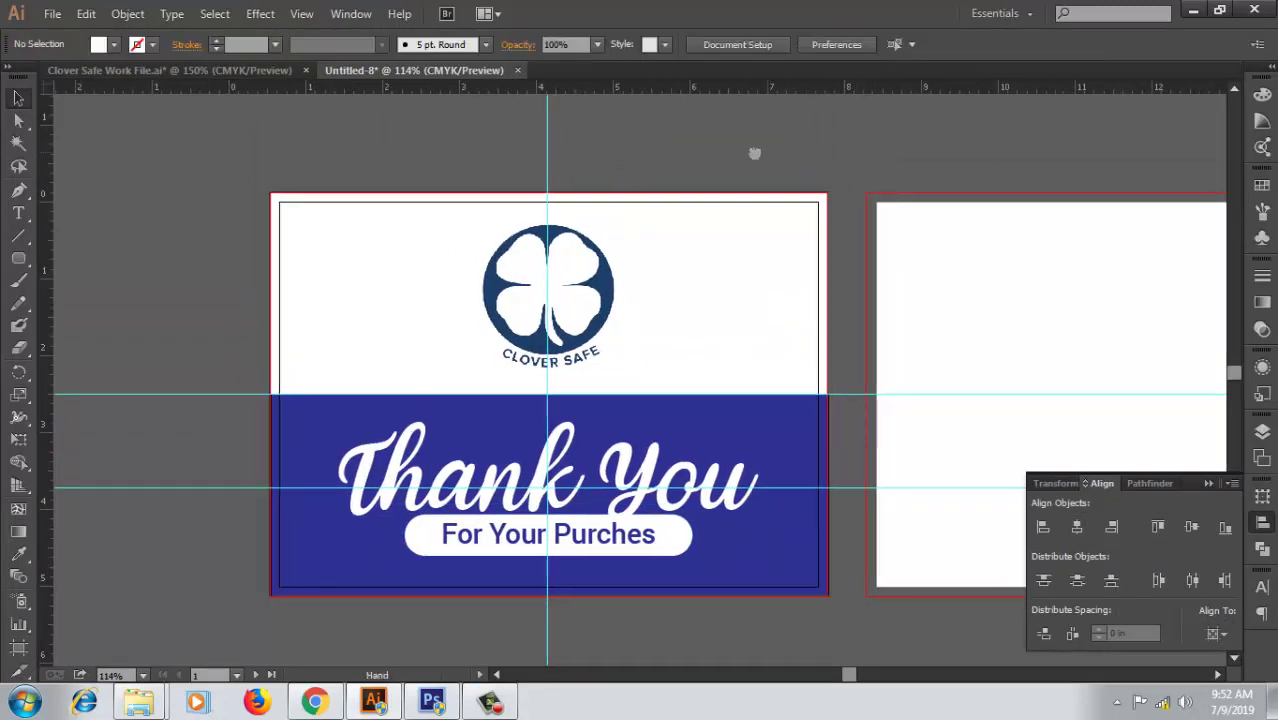
scroll(753, 151, "left", 2)
left_click(560, 545)
left_click(561, 547, "shift")
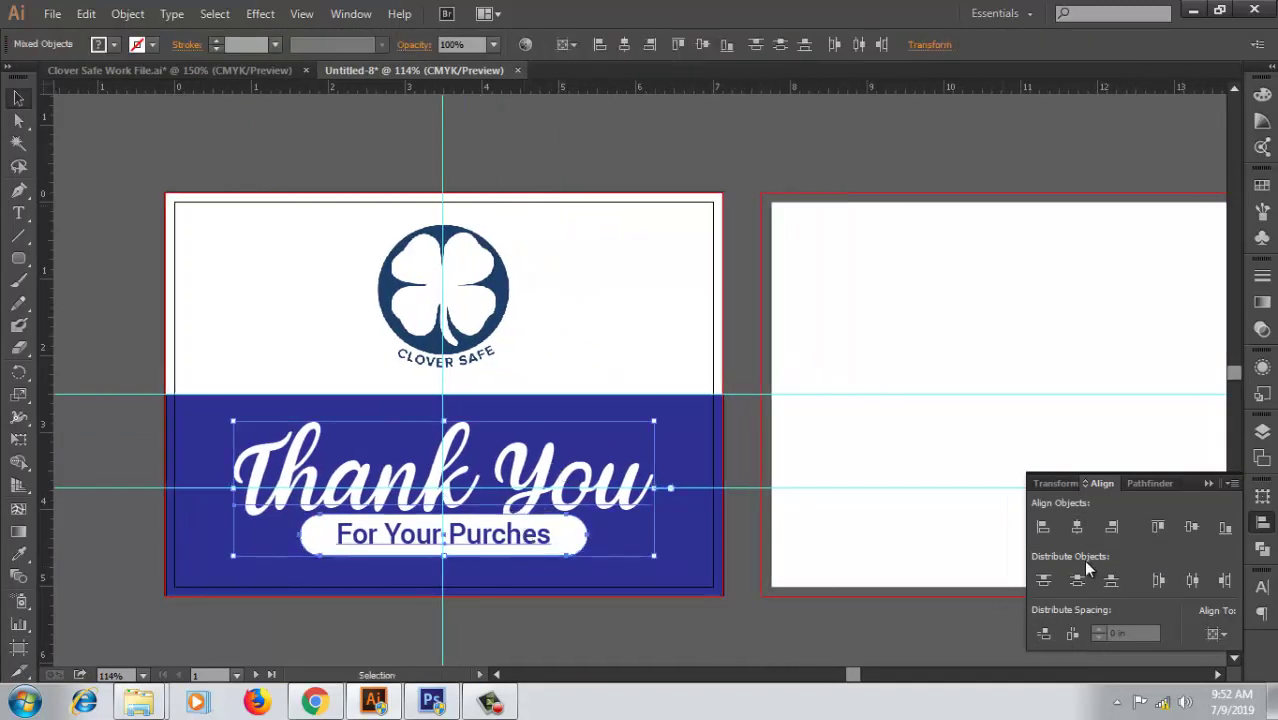
left_click(1077, 530)
left_click(573, 652)
- Alt-drag a copy of the whole card design onto the right artboard
key("Tab")
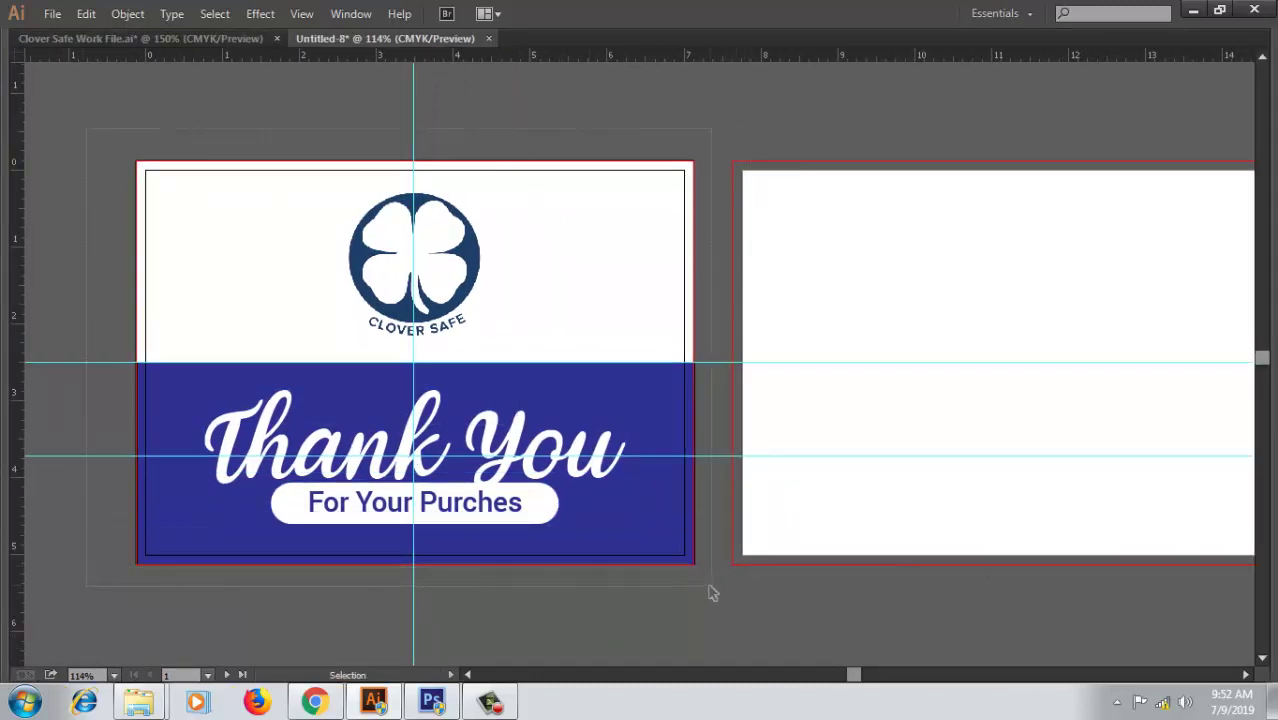
right_click(547, 343)
left_click(711, 137)
left_click_drag(711, 137, 394, 117)
left_click_drag(285, 234, 791, 279)
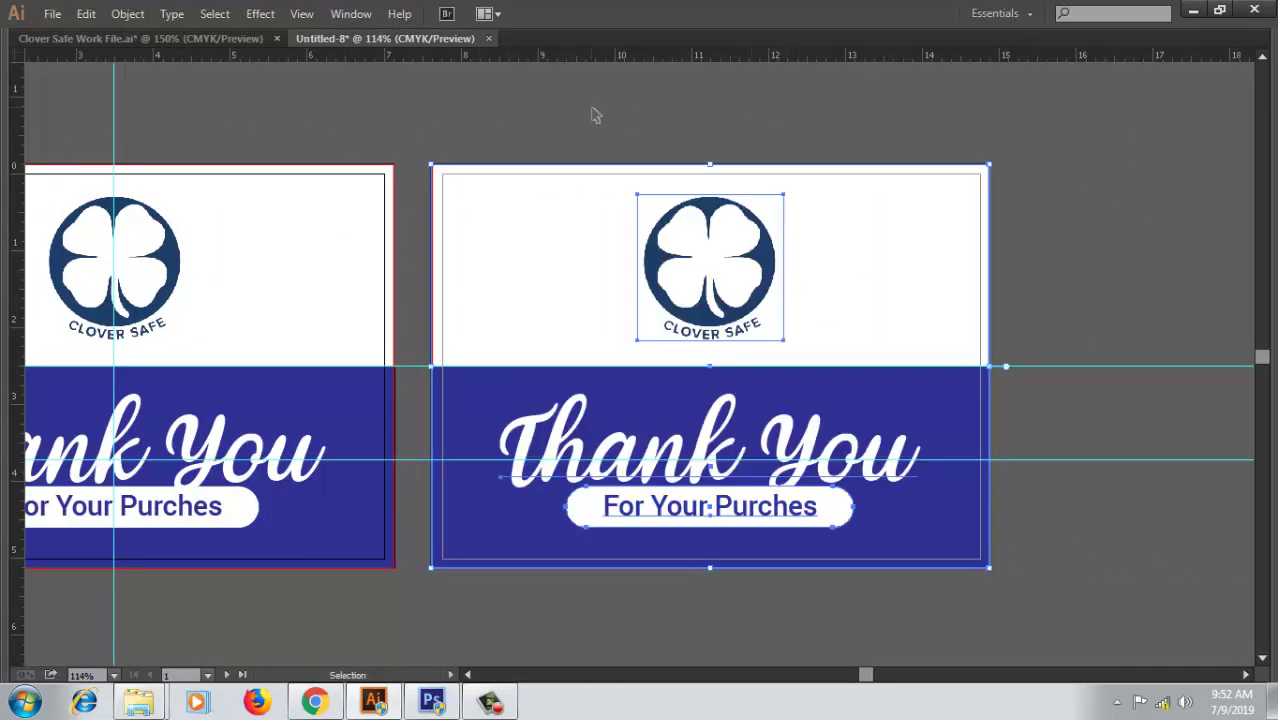
- Ungroup the copied card and delete its logo, Thank You text and For Your Purches pill
scroll(700, 117, "right", 2)
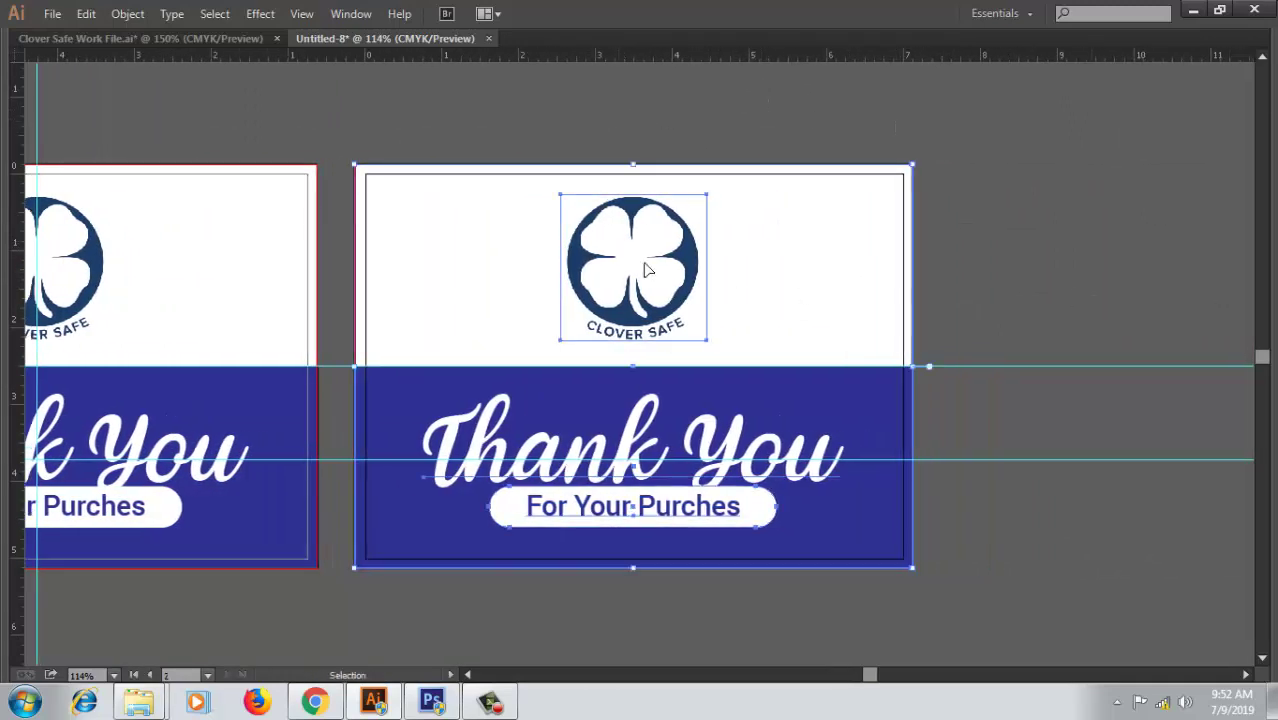
right_click(699, 270)
left_click(830, 383)
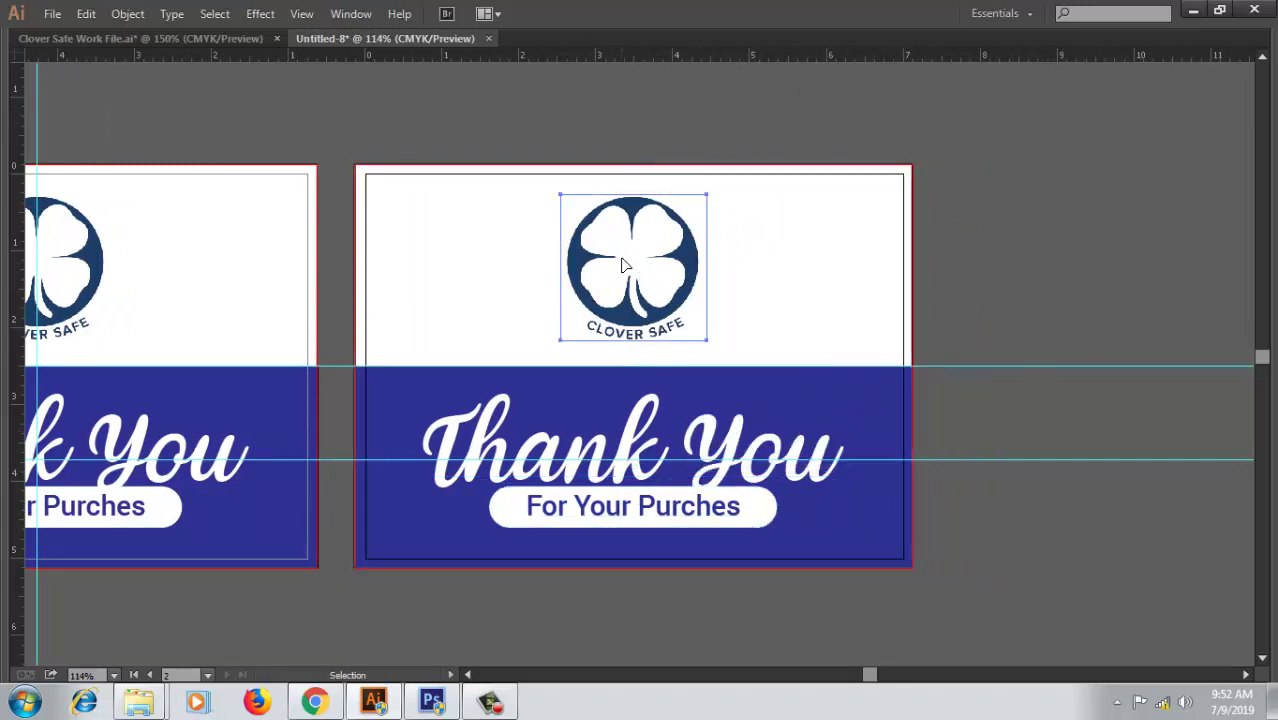
key("Delete")
left_click(706, 426)
key("Delete")
left_click(662, 495)
key("Delete")
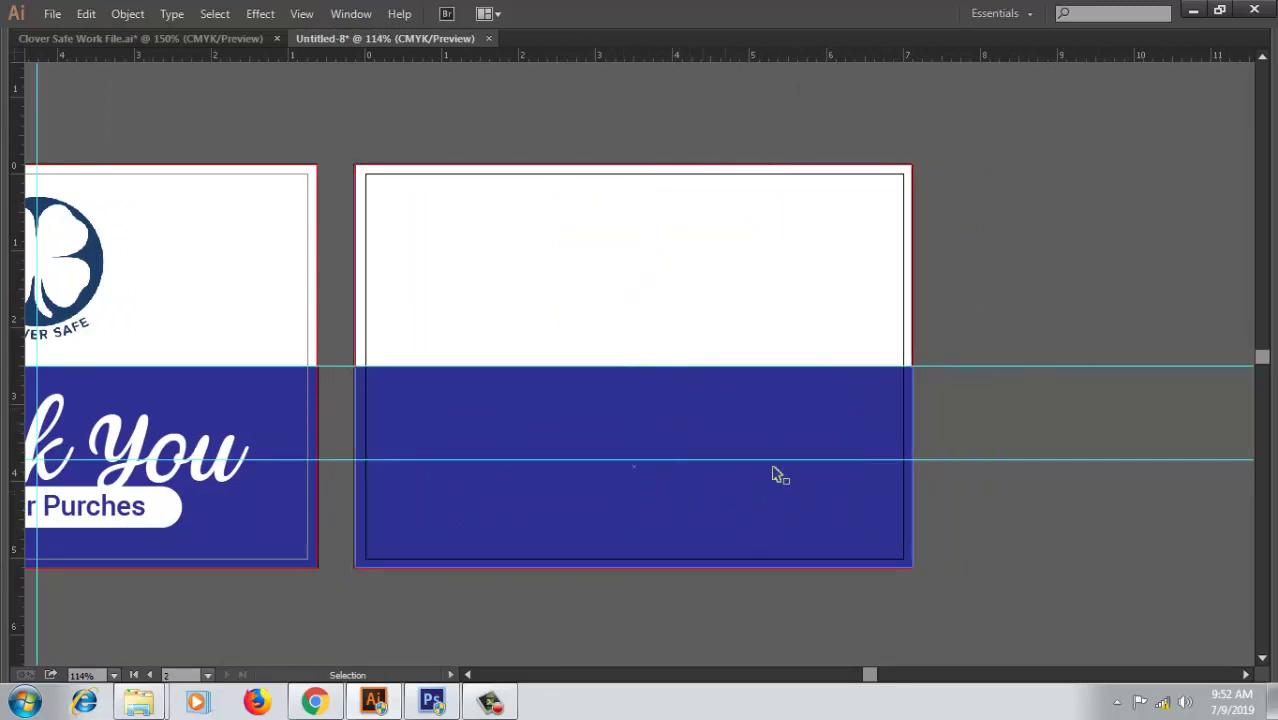
- Add a vertical guide at the card's centre and shrink the navy rectangle to it
left_click(707, 397)
left_click(659, 237, "shift")
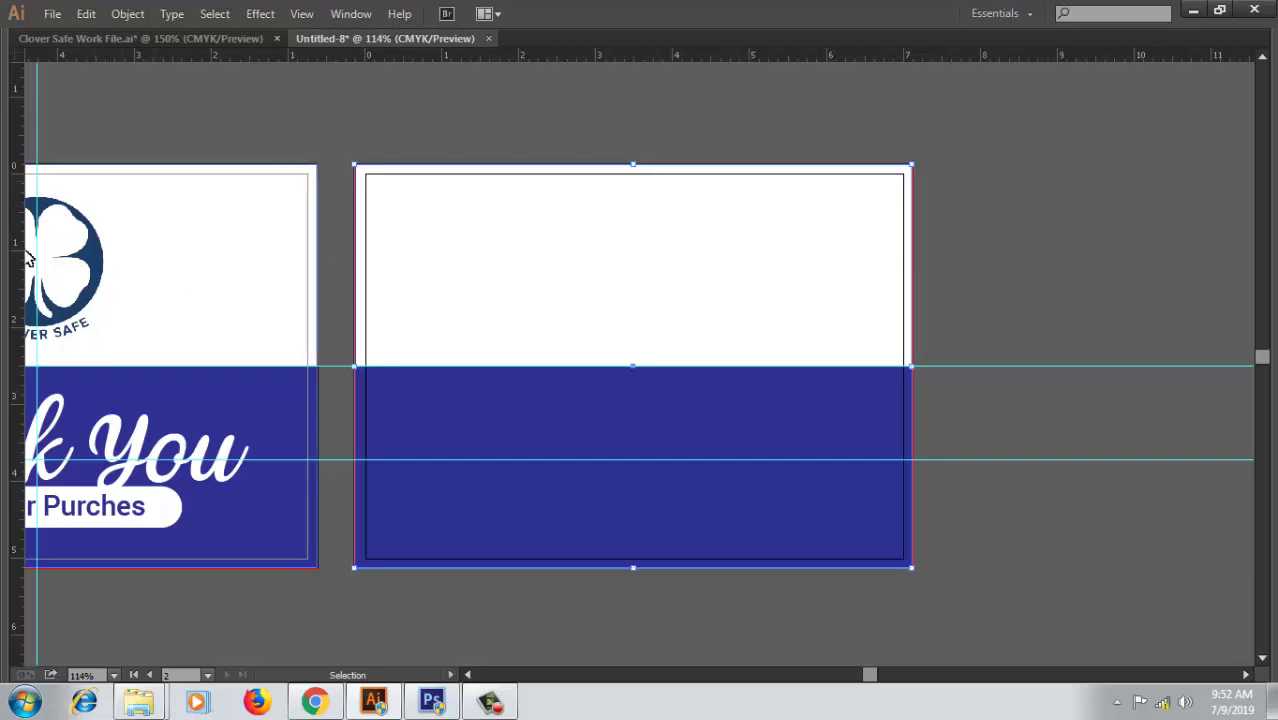
left_click_drag(15, 283, 633, 291)
left_click(702, 413)
left_click_drag(913, 467, 632, 460)
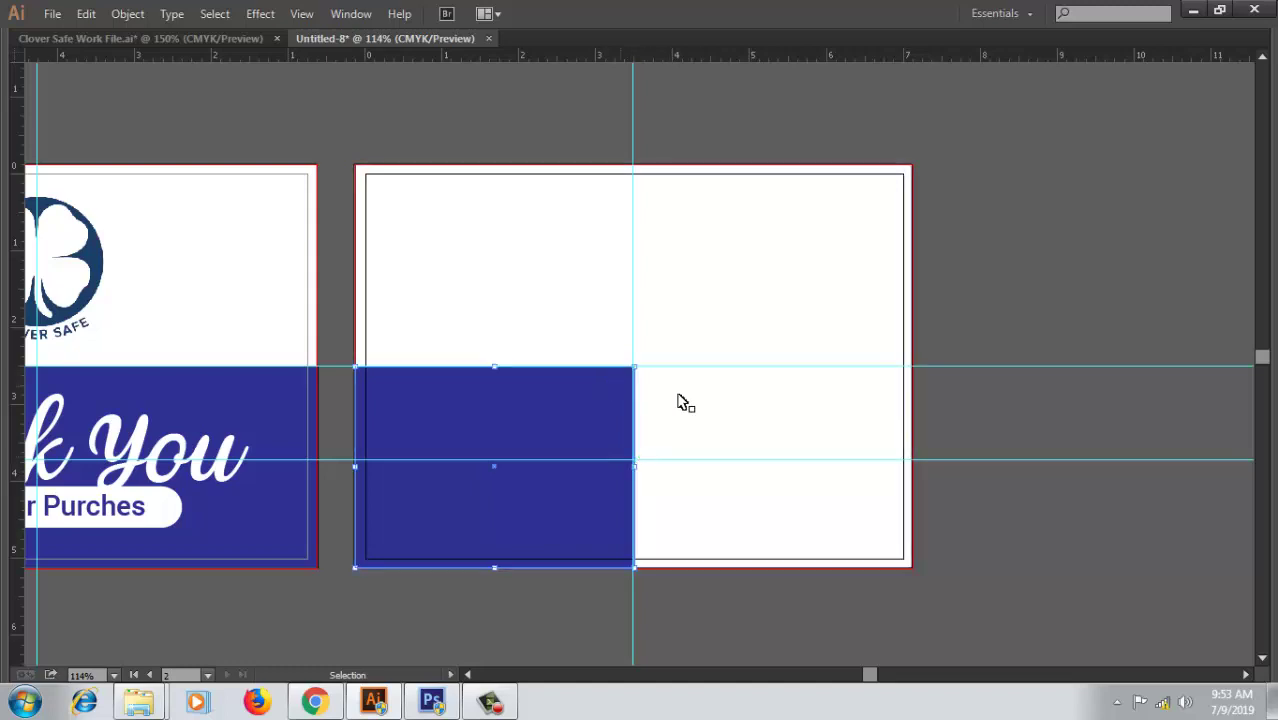
- Undo the half-width resize and nudge the navy rectangle slightly right instead
key("ctrl+z")
key("ctrl+equal")
left_click(867, 517)
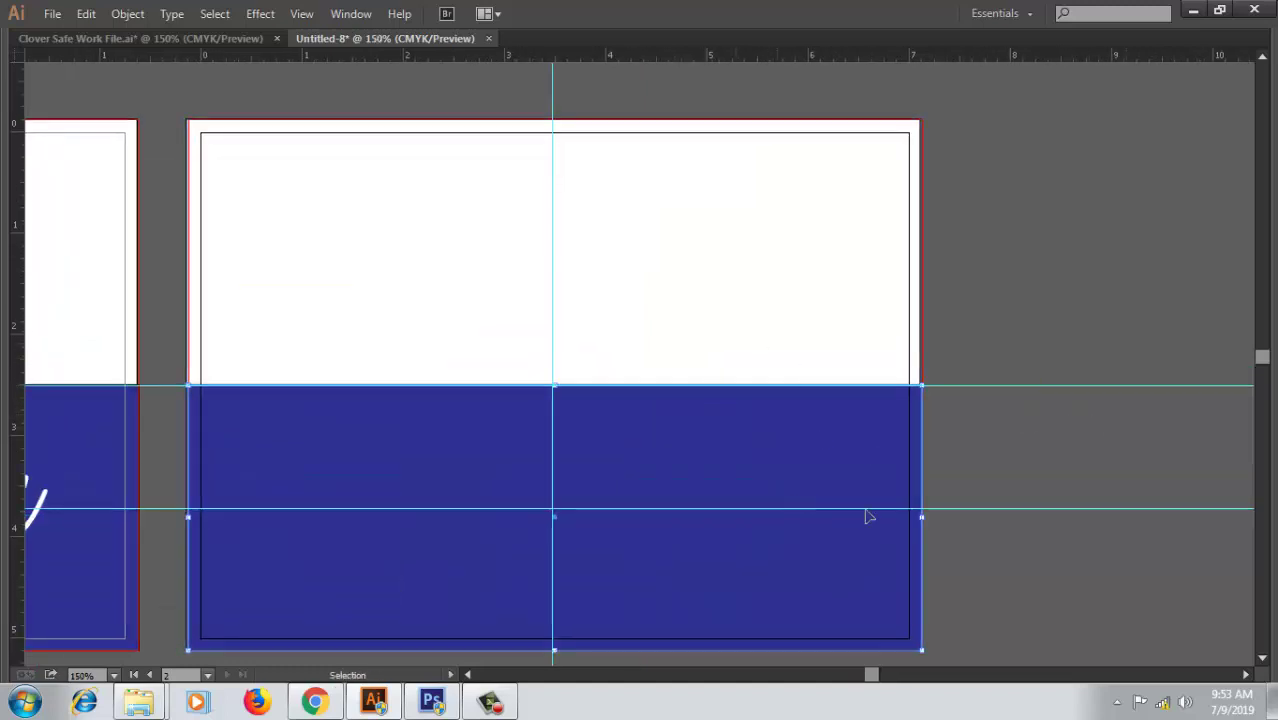
left_click_drag(706, 462, 731, 462)
key("Tab")
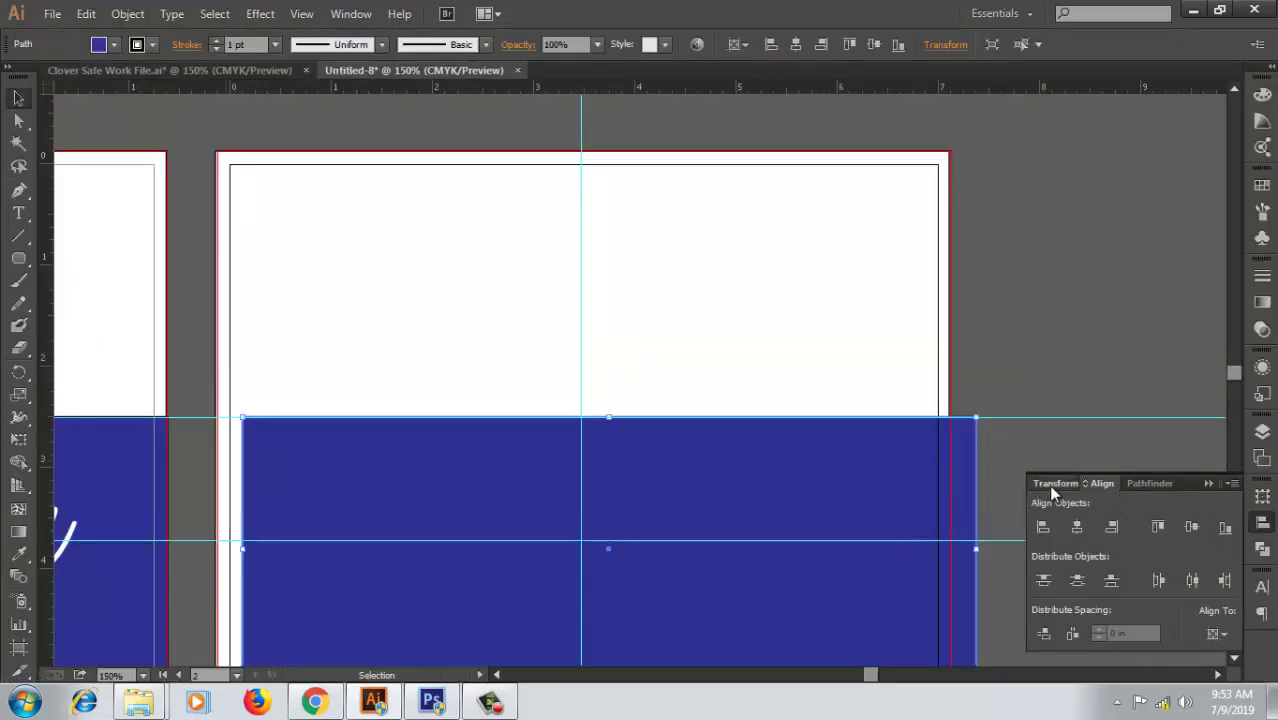
- Set the navy rectangle's width to 3.5 in and align it to the artboard's left edge
left_click(1054, 484)
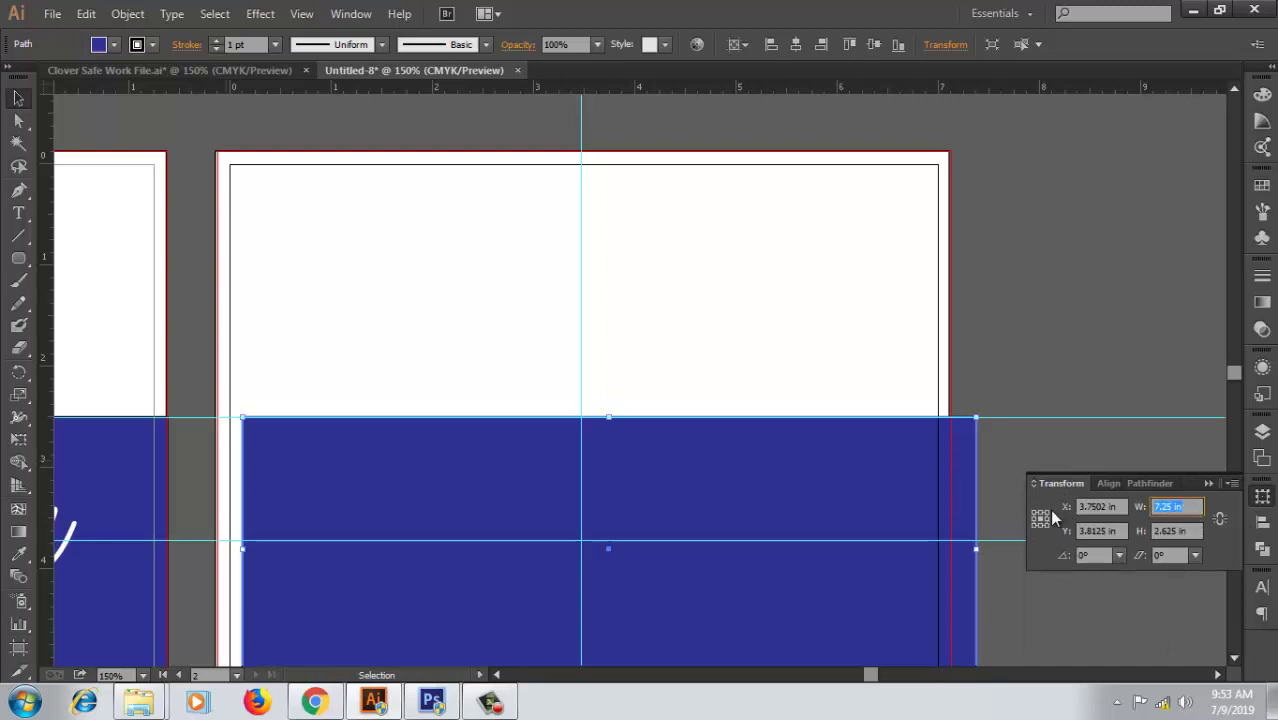
type("3.5")
key("Return")
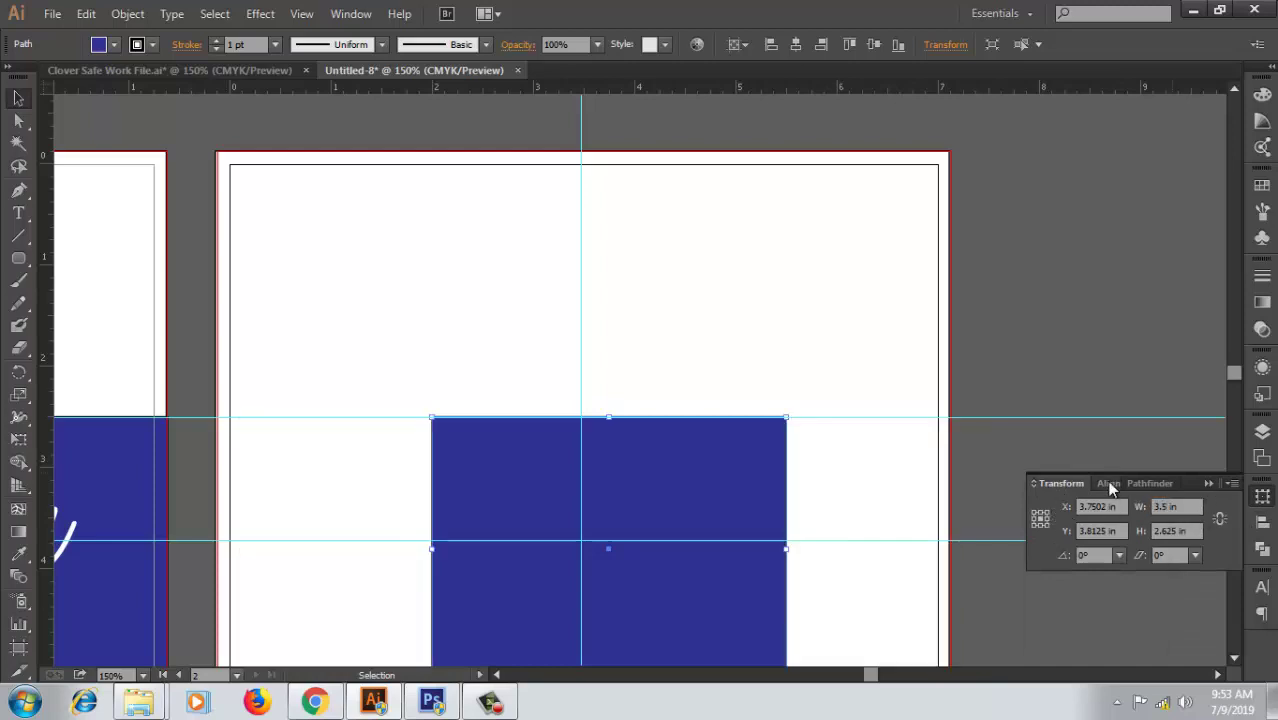
left_click(1108, 484)
left_click(1042, 526)
- Move the navy rectangle out to the left bleed
left_click(665, 456)
mouse_move(465, 477)
left_mouse_down()
mouse_move(476, 357)
mouse_move(463, 364)
left_mouse_up()
left_click(470, 357)
left_click_drag(622, 298, 644, 408)
left_click_drag(967, 274, 953, 212)
key("ctrl+shift+a")
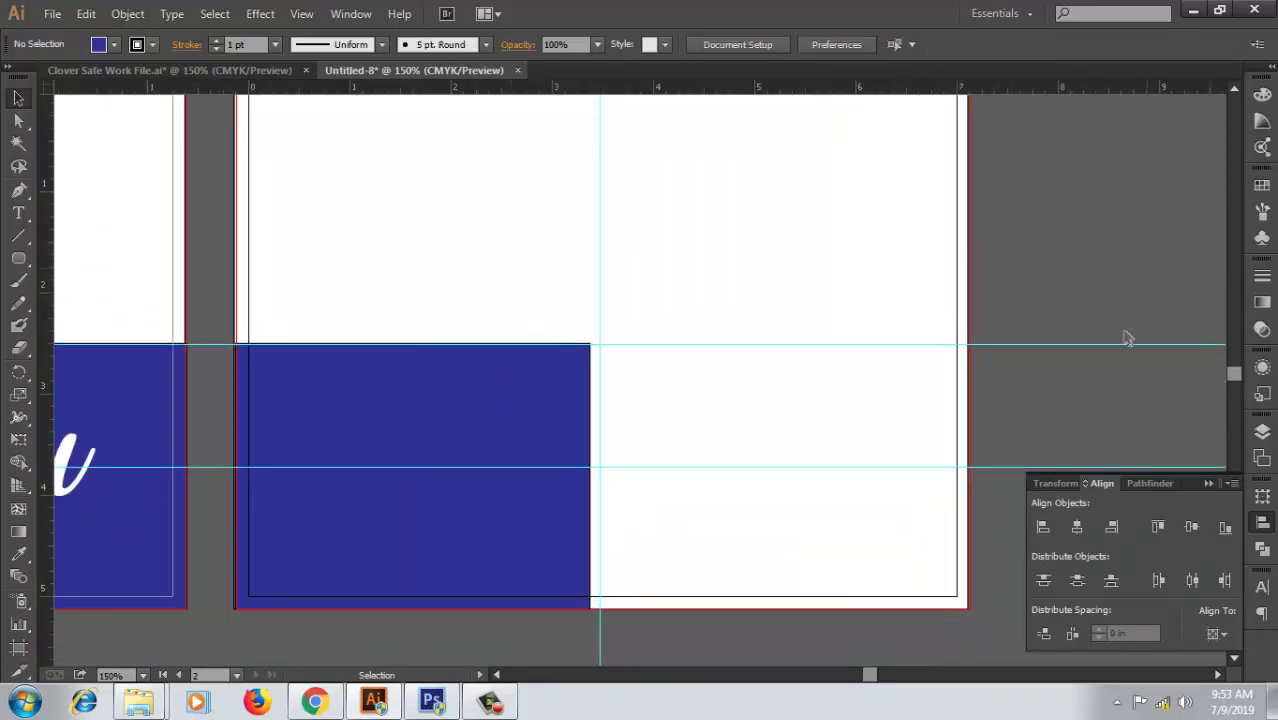
- Align the white background rectangle's right edge to the artboard
left_click(907, 291)
left_click(1111, 527)
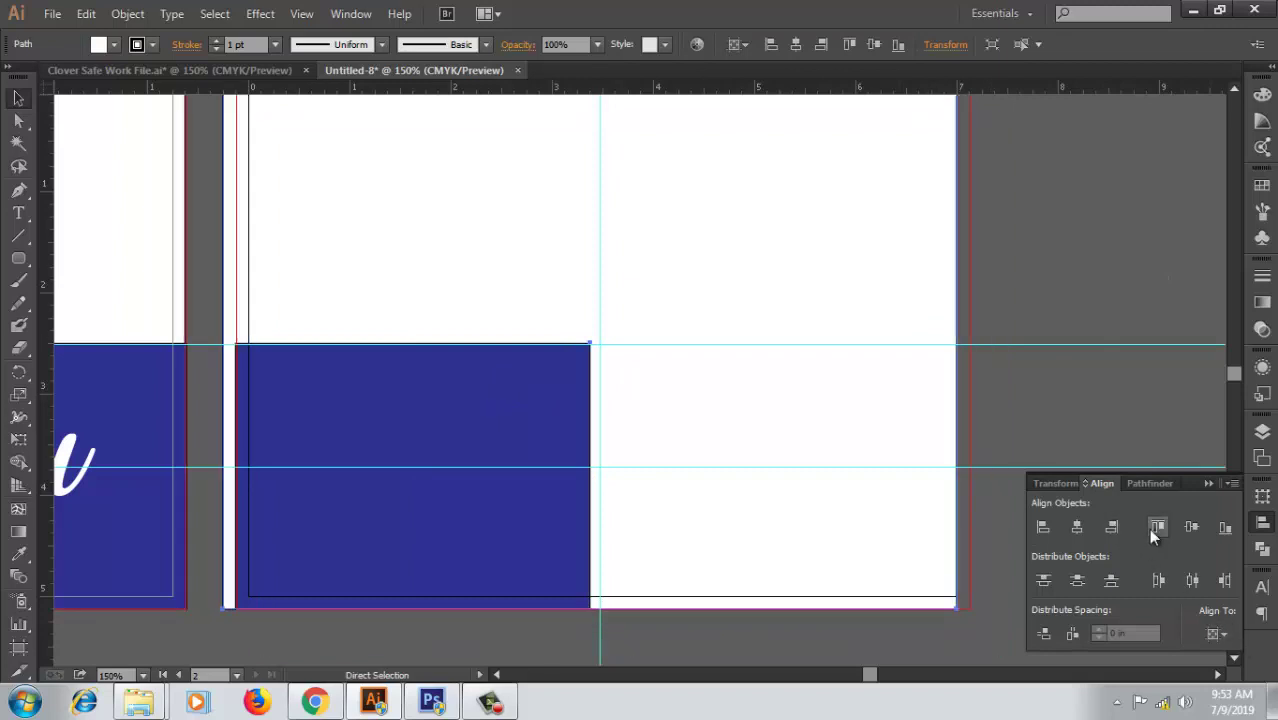
key("shift+Right")
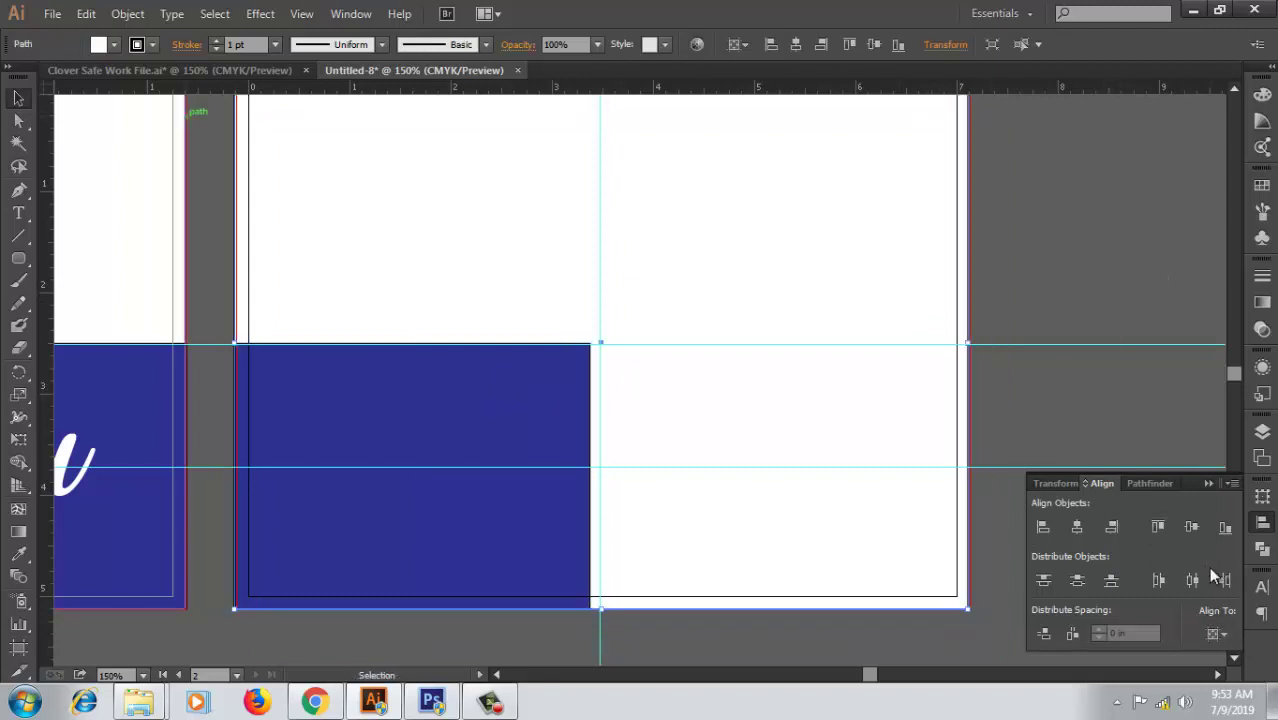
left_click(1111, 528)
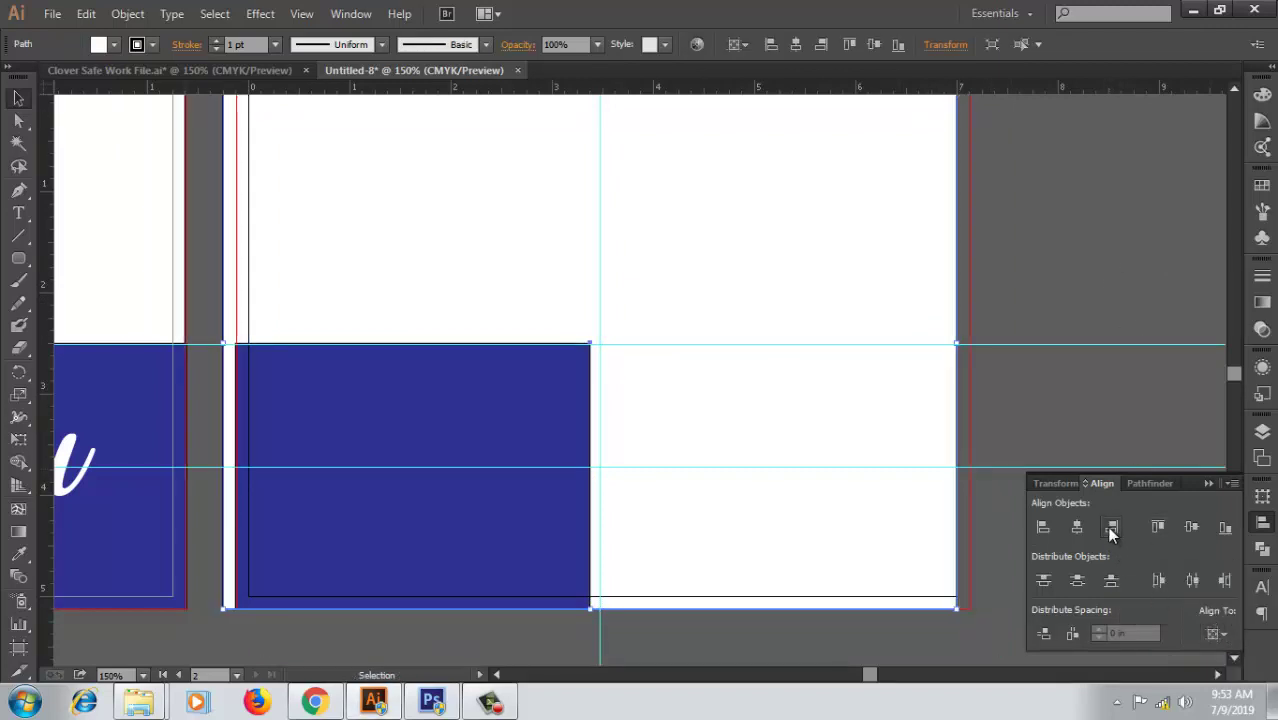
left_click(1053, 237)
- Reselect the card's white background rectangle
scroll(1058, 328, "up", 2)
scroll(1053, 325, "down", 1)
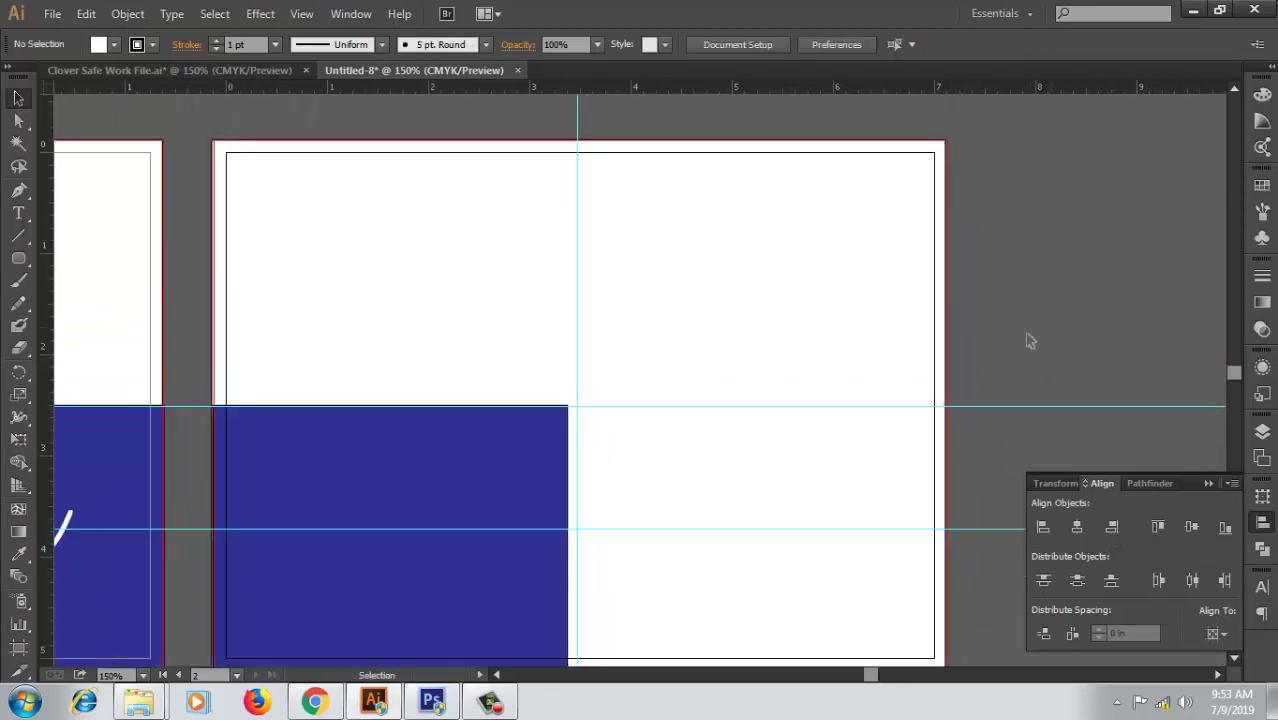
left_click(887, 312)
left_click(1078, 330)
scroll(1049, 335, "down", 1)
left_click(850, 316)
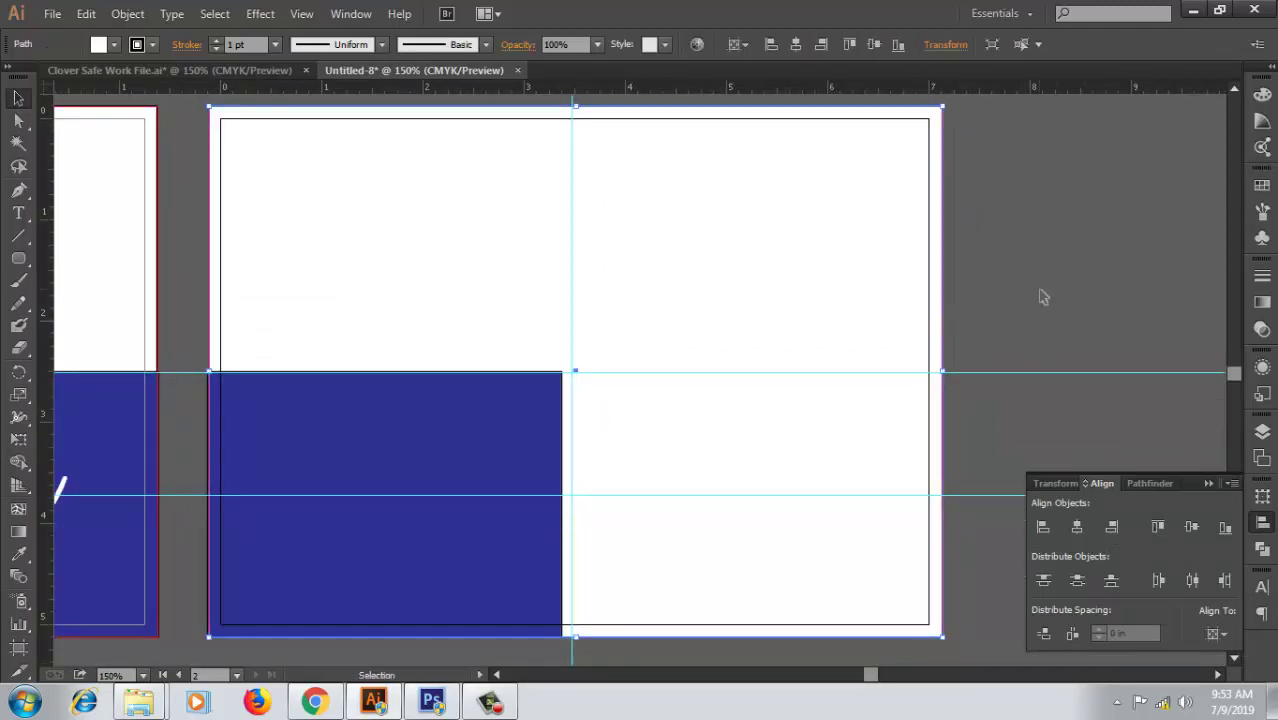
- Delete the navy rectangle from the second card and zoom out to both artboards
left_click_drag(468, 450, 513, 329)
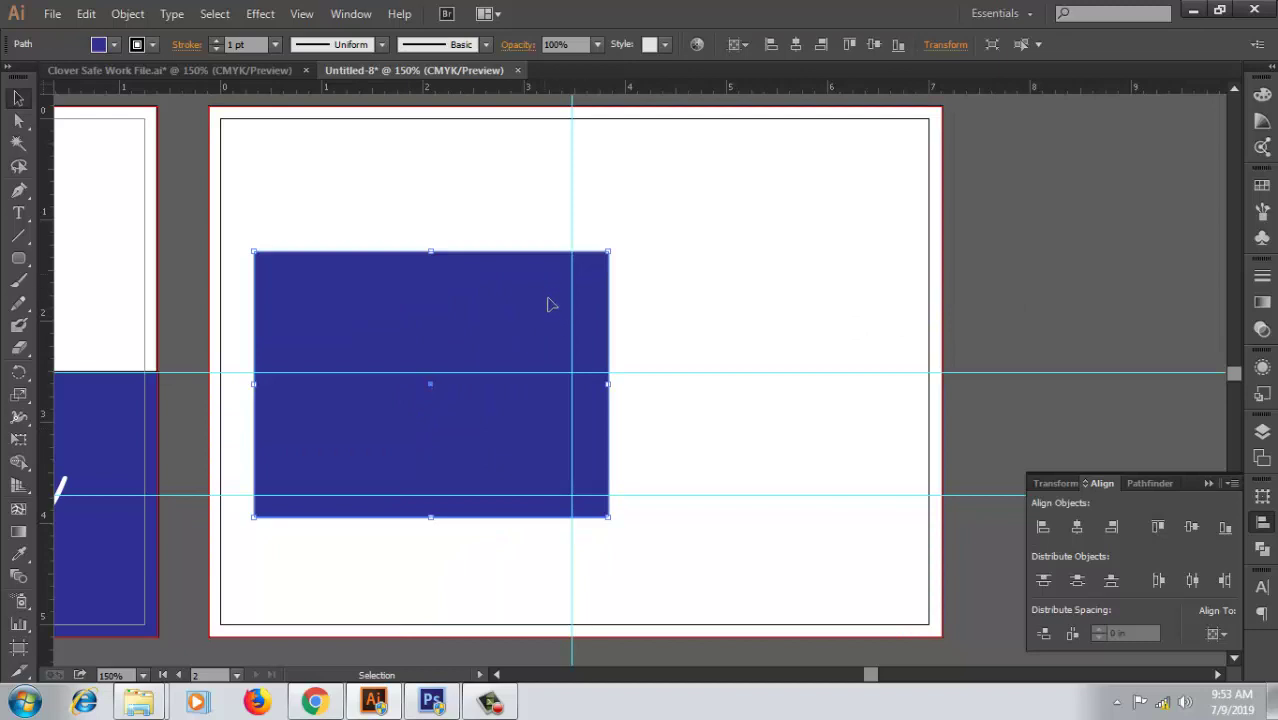
left_click_drag(445, 450, 432, 553)
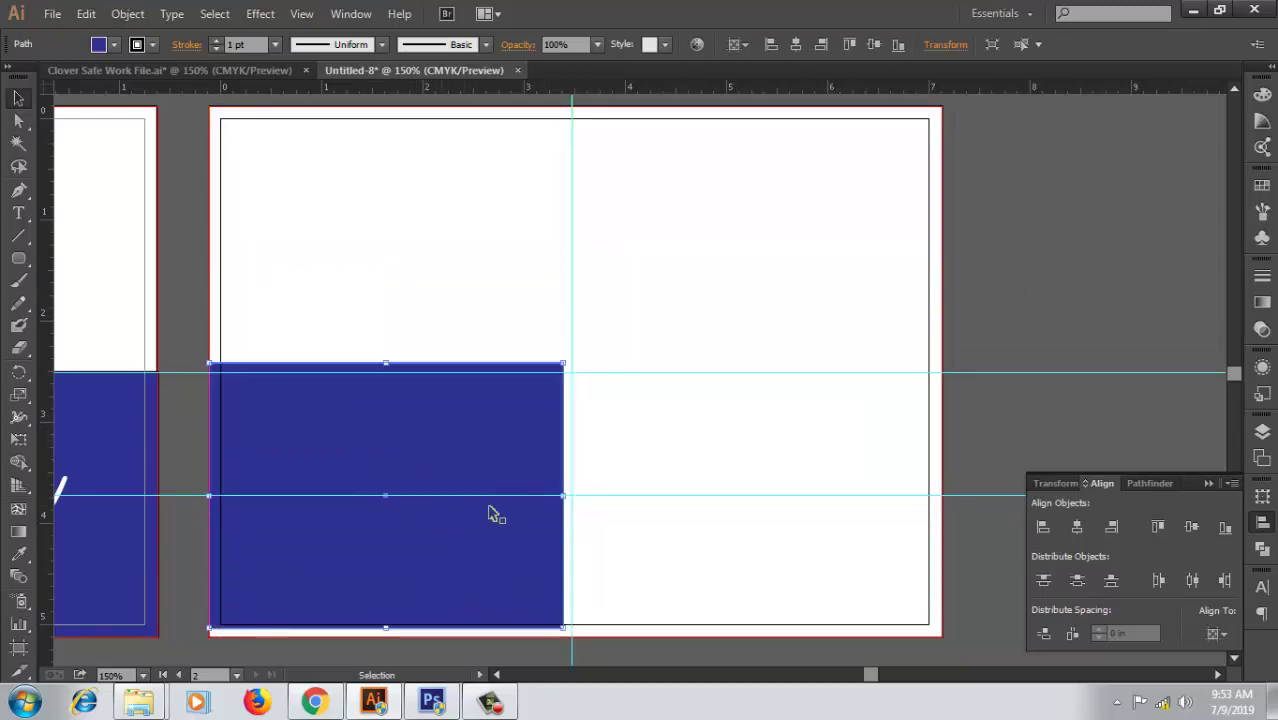
key("Delete")
scroll(510, 380, "up", 2)
scroll(510, 380, "left", 1)
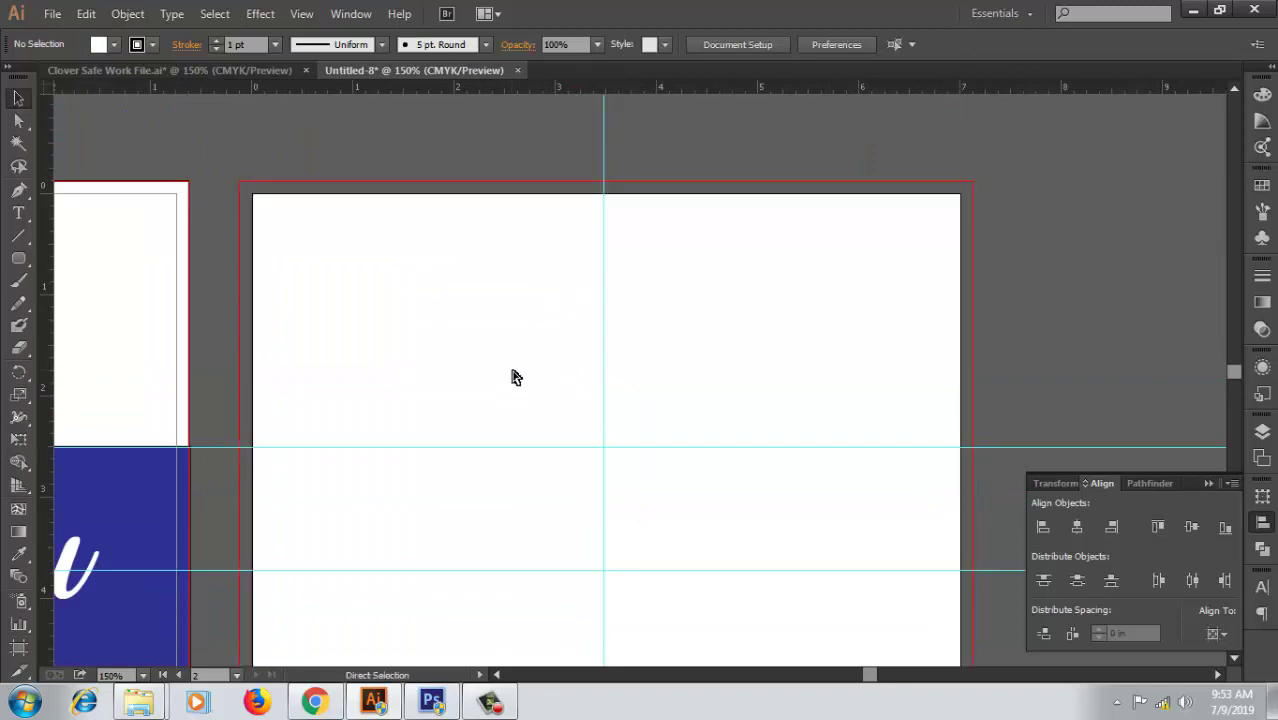
key("ctrl+minus")
key("ctrl+minus")
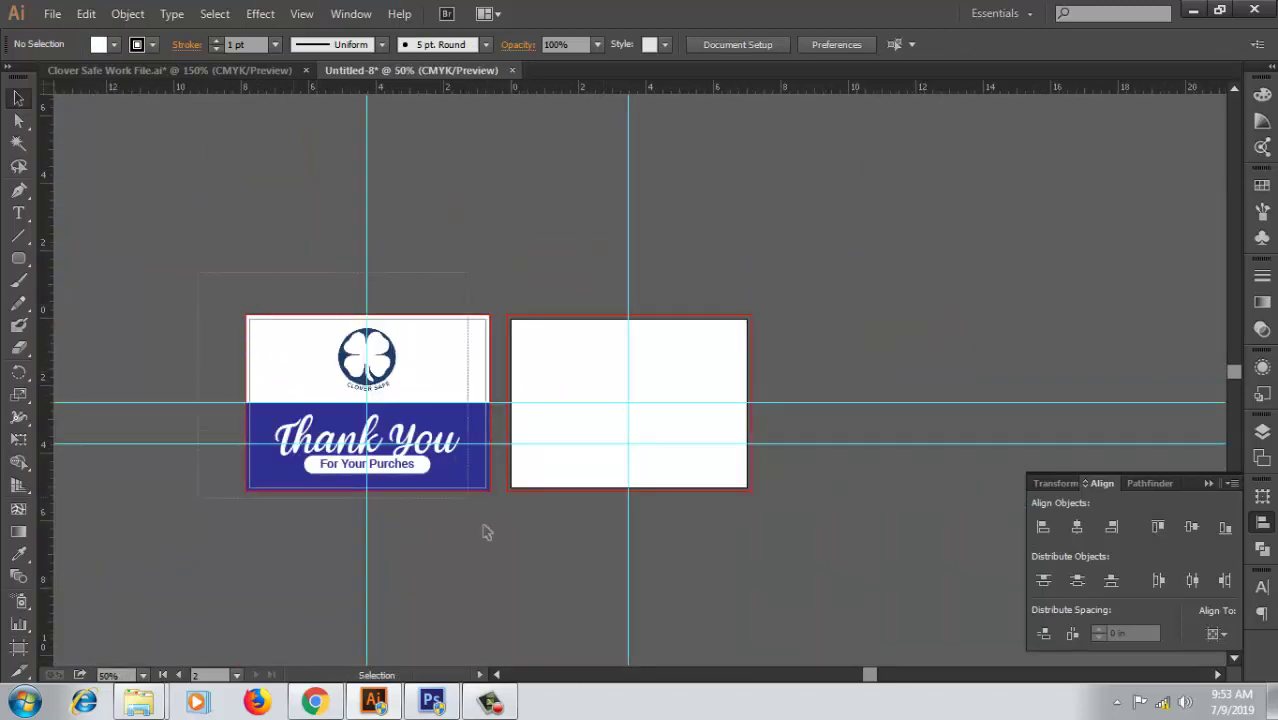
- Alt-drag a copy of the Thank You card onto the second artboard
left_click_drag(503, 547, 504, 547)
left_click_drag(410, 443, 680, 450)
left_click_drag(699, 314, 779, 380)
left_click_drag(635, 428, 556, 428)
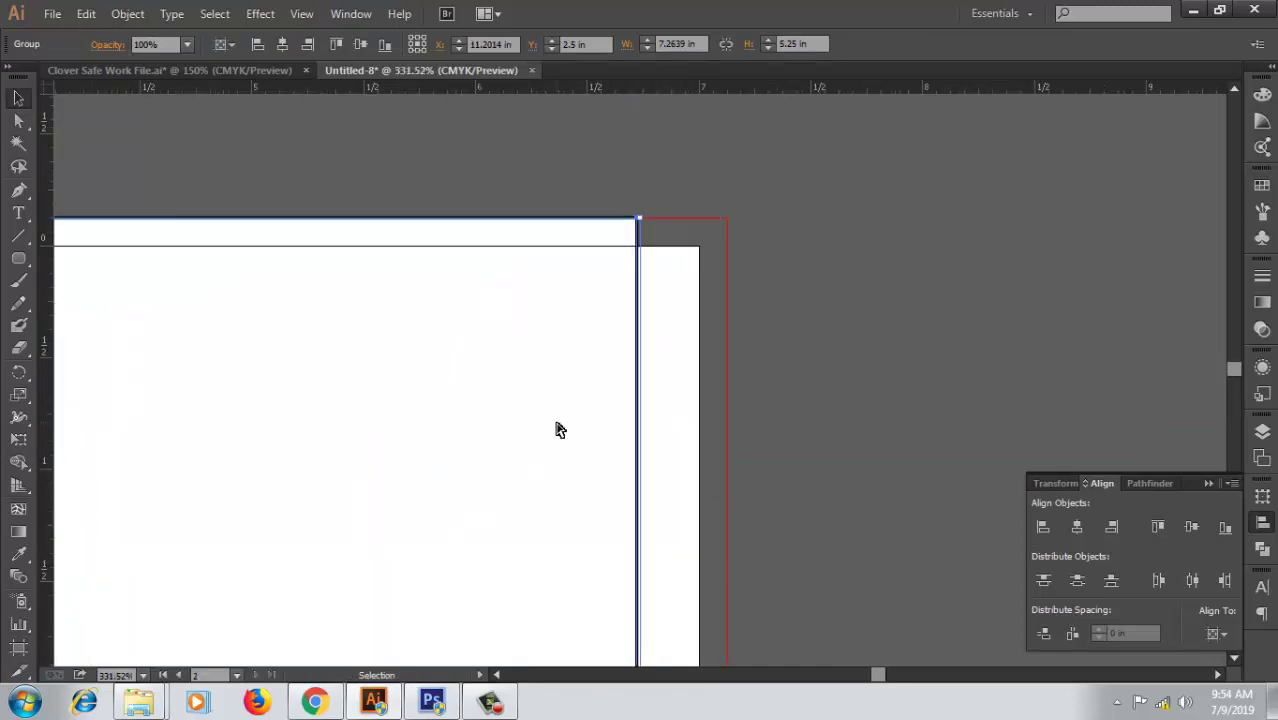
- In Outline view, snap the copied card's side to the red bleed edge
key("ctrl+y")
key("ctrl+plus")
left_click_drag(707, 342, 714, 296)
left_click_drag(549, 437, 656, 446)
left_click(820, 448)
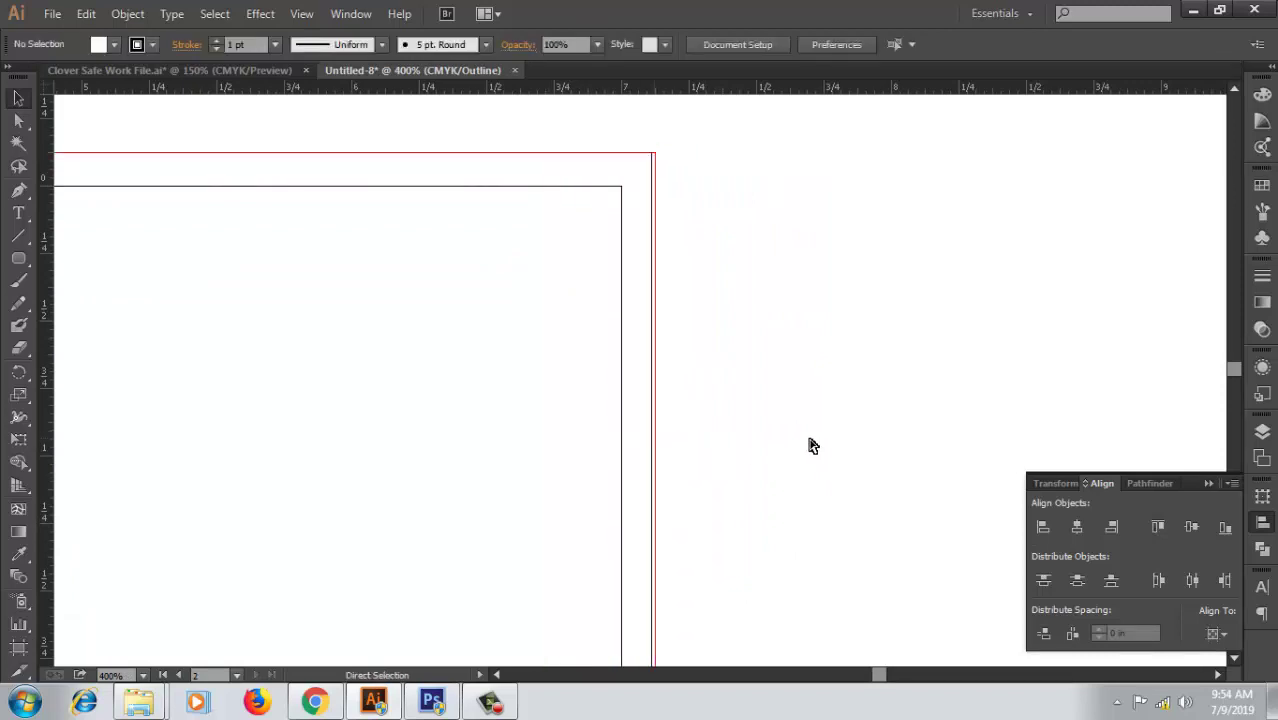
key("ctrl+y")
- Re-snap the copy to the bleed edge, verify in outlines, and bring both cards into view
key("ctrl+y")
left_click_drag(552, 380, 655, 393)
left_click(798, 392)
key("ctrl+y")
key("ctrl+minus")
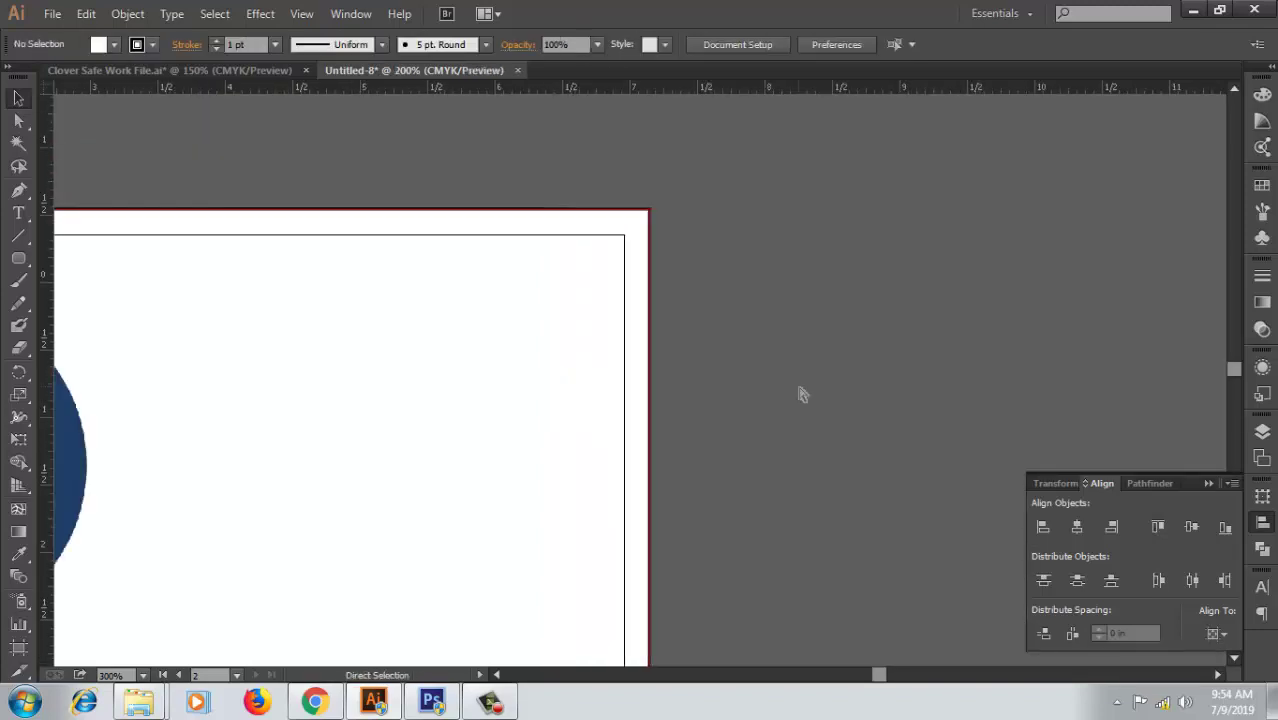
scroll(800, 393, "down", 5)
scroll(656, 400, "down", 1)
scroll(720, 400, "up", 1)
scroll(720, 400, "up", 2)
left_click_drag(720, 400, 546, 476)
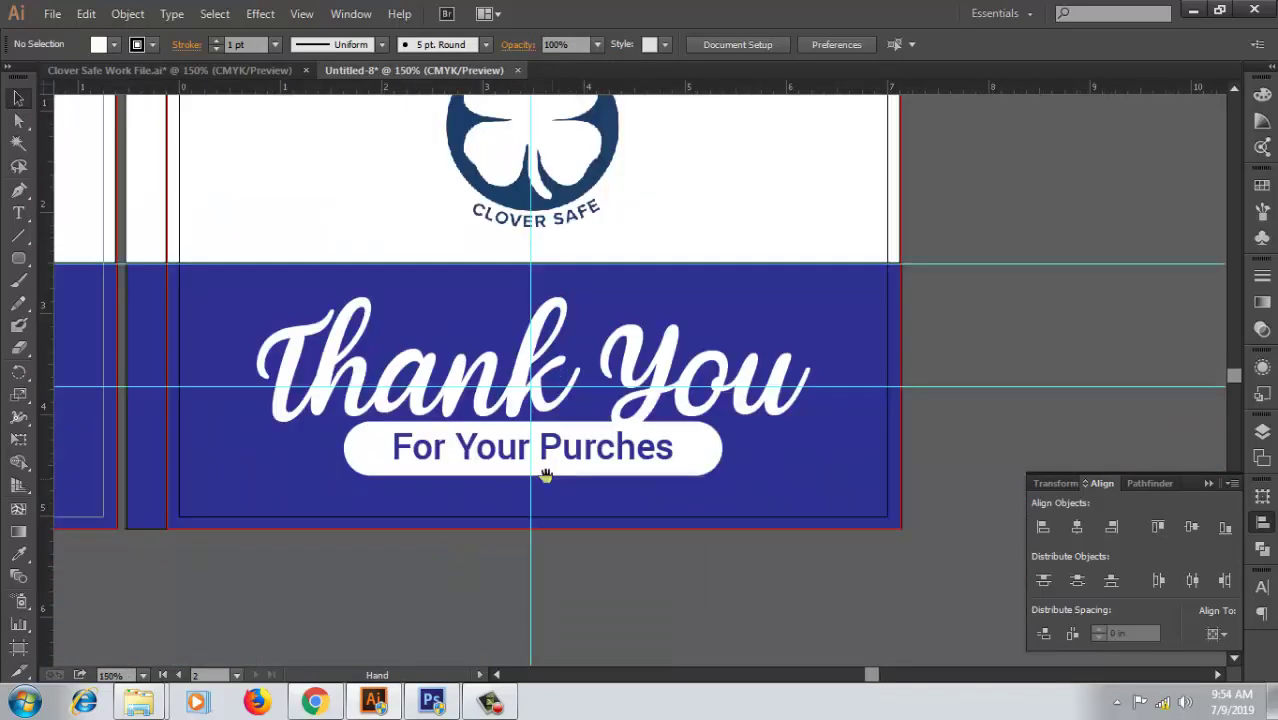
scroll(546, 476, "up", 3)
- Ungroup the copied card on the second artboard
key("ctrl+minus")
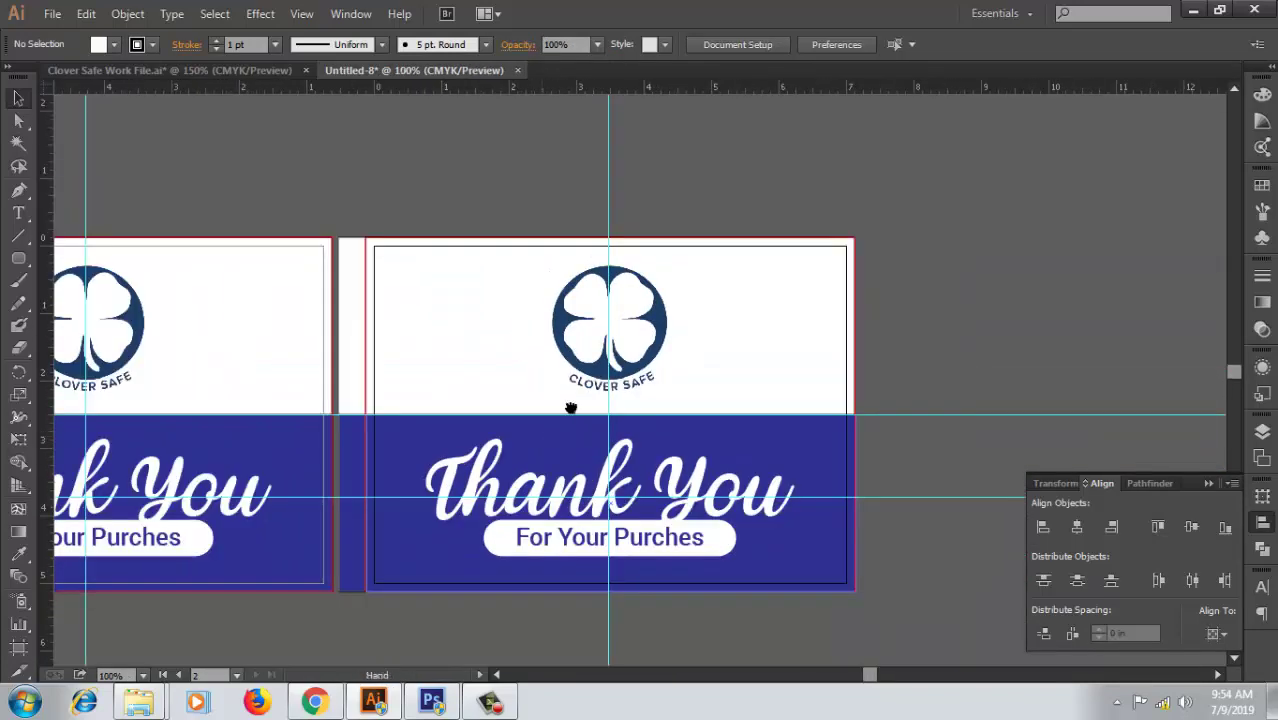
left_click(382, 385)
left_click(958, 177)
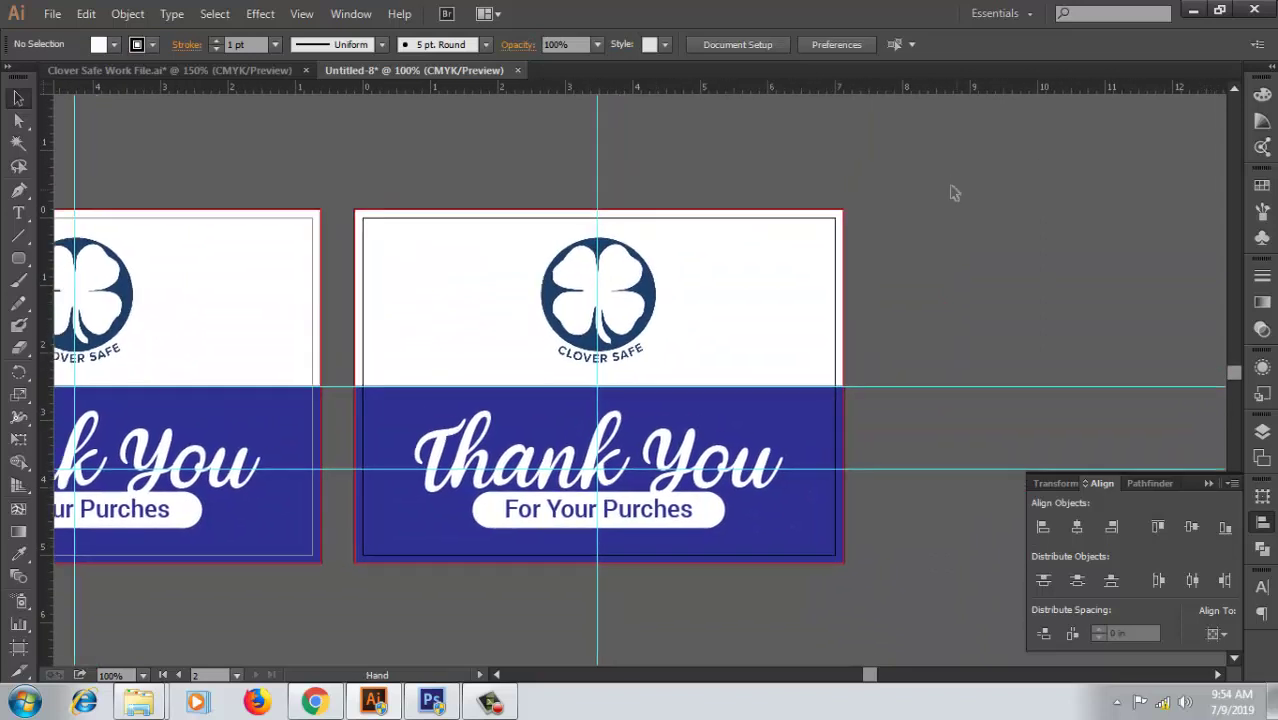
left_click(692, 328)
right_click(686, 327)
left_click(740, 431)
- Delete the copy's logo, blue Thank You band, For Your Purches caption, pill and stray line
left_click(655, 285)
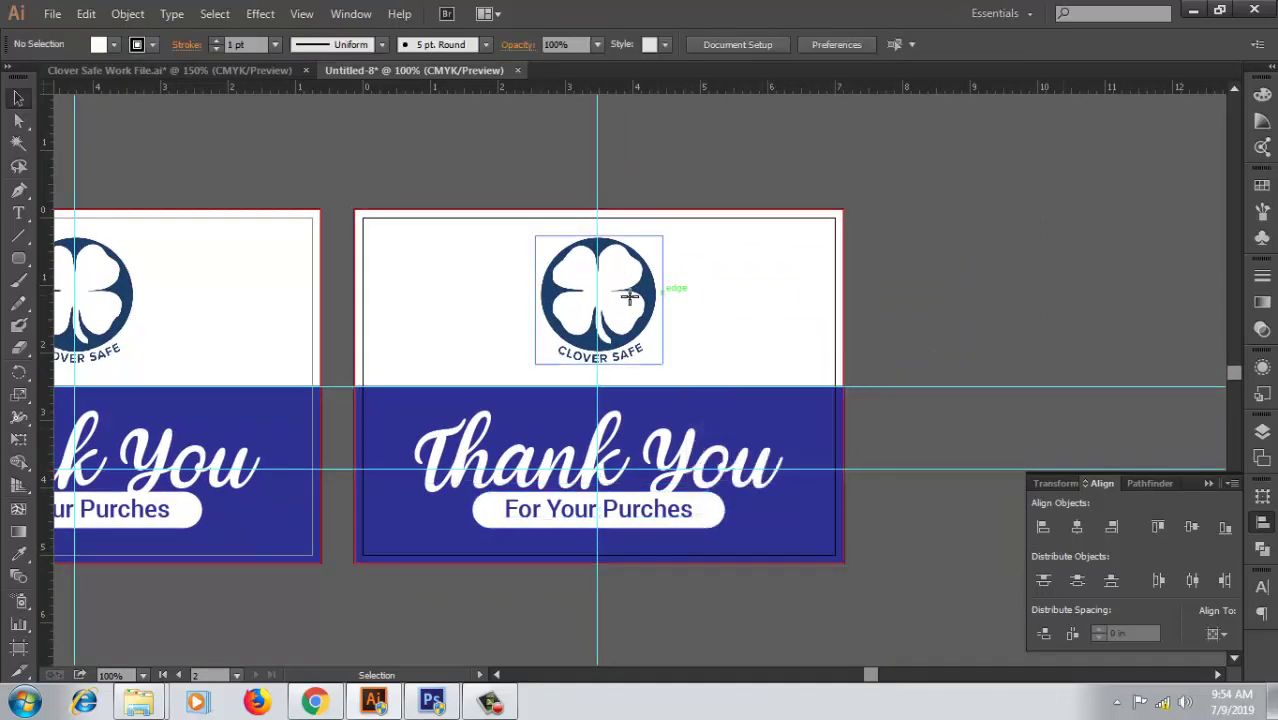
key("Delete")
left_click(825, 442)
key("Delete")
left_click(648, 528)
key("Delete")
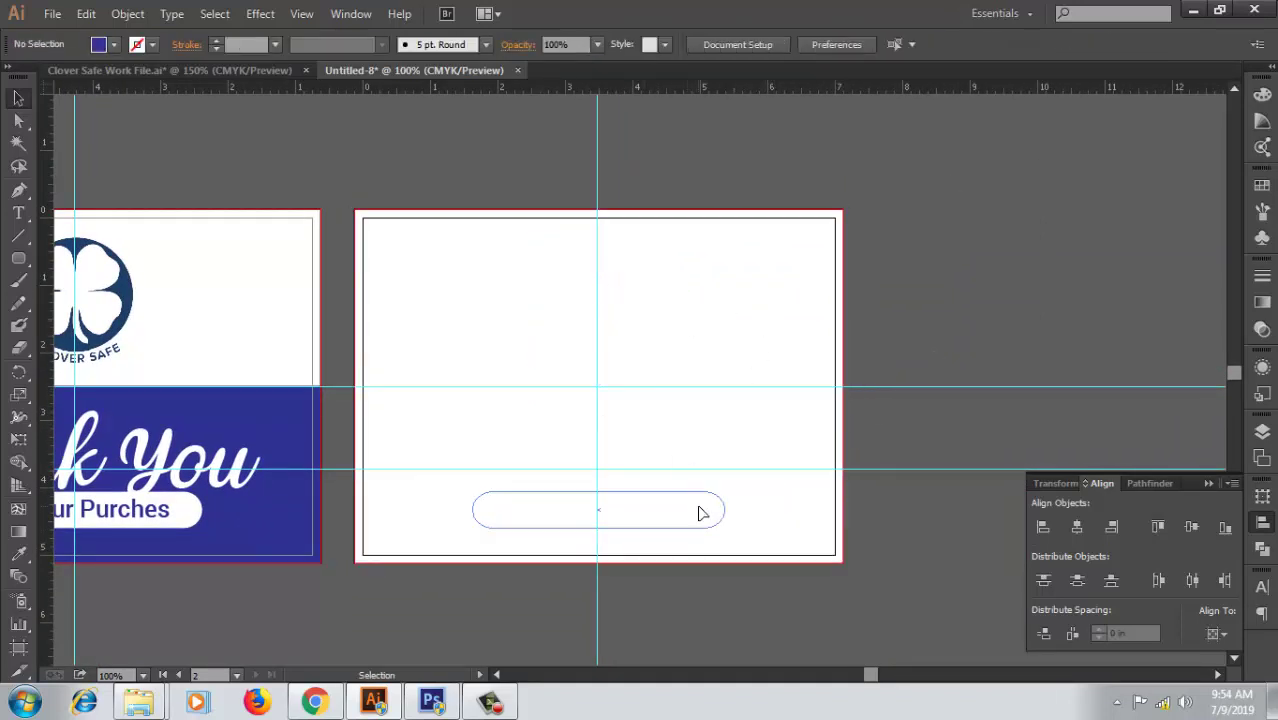
left_click(699, 514)
key("Delete")
left_click(641, 485)
key("Delete")
- Paste the white rectangle in front and narrow the duplicate to the centre guide
left_click(755, 313)
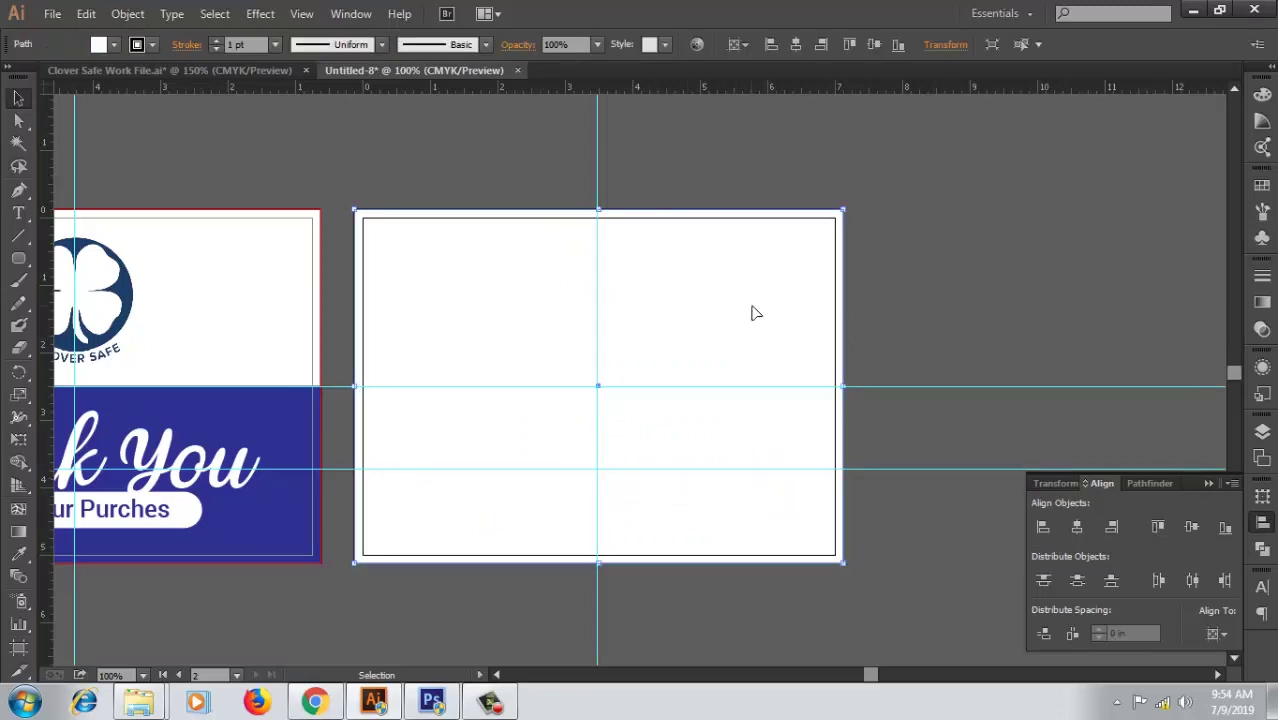
left_click(87, 14)
left_click(138, 107)
left_click(87, 14)
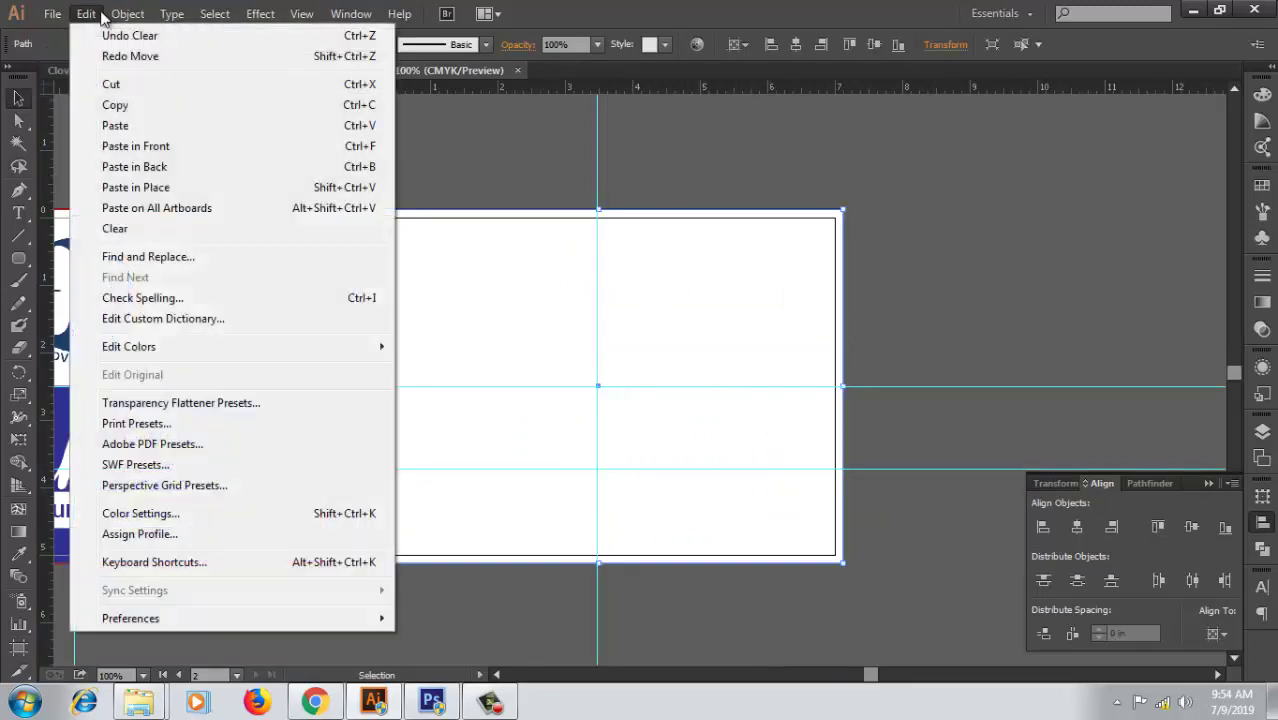
left_click(177, 150)
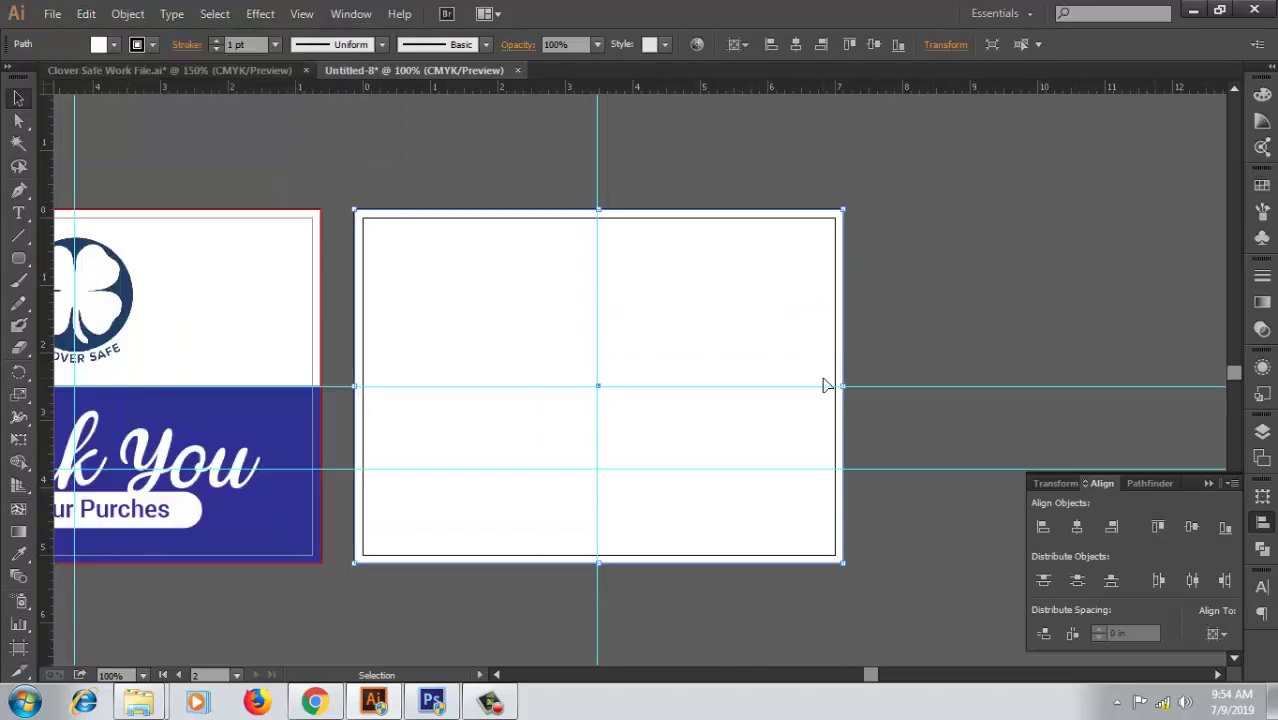
left_click_drag(843, 385, 598, 385)
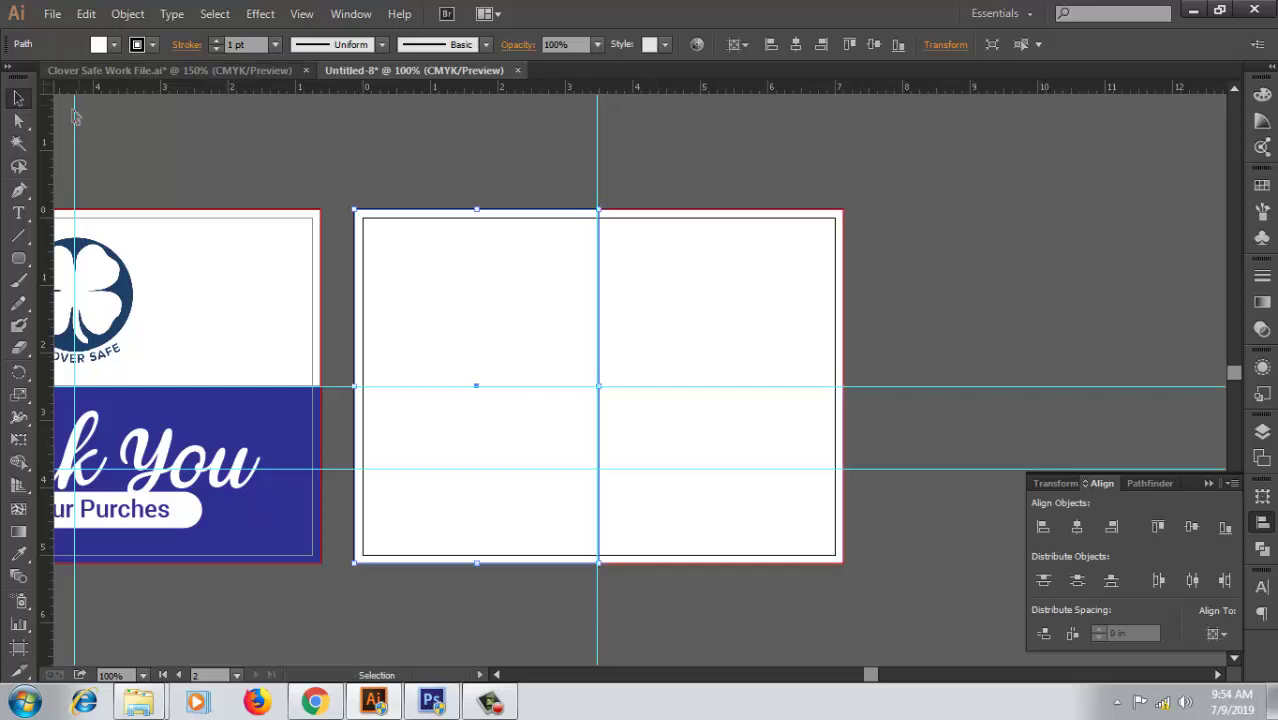
- Clear the half-width trial rectangle and select the full white card rectangle
left_click(86, 14)
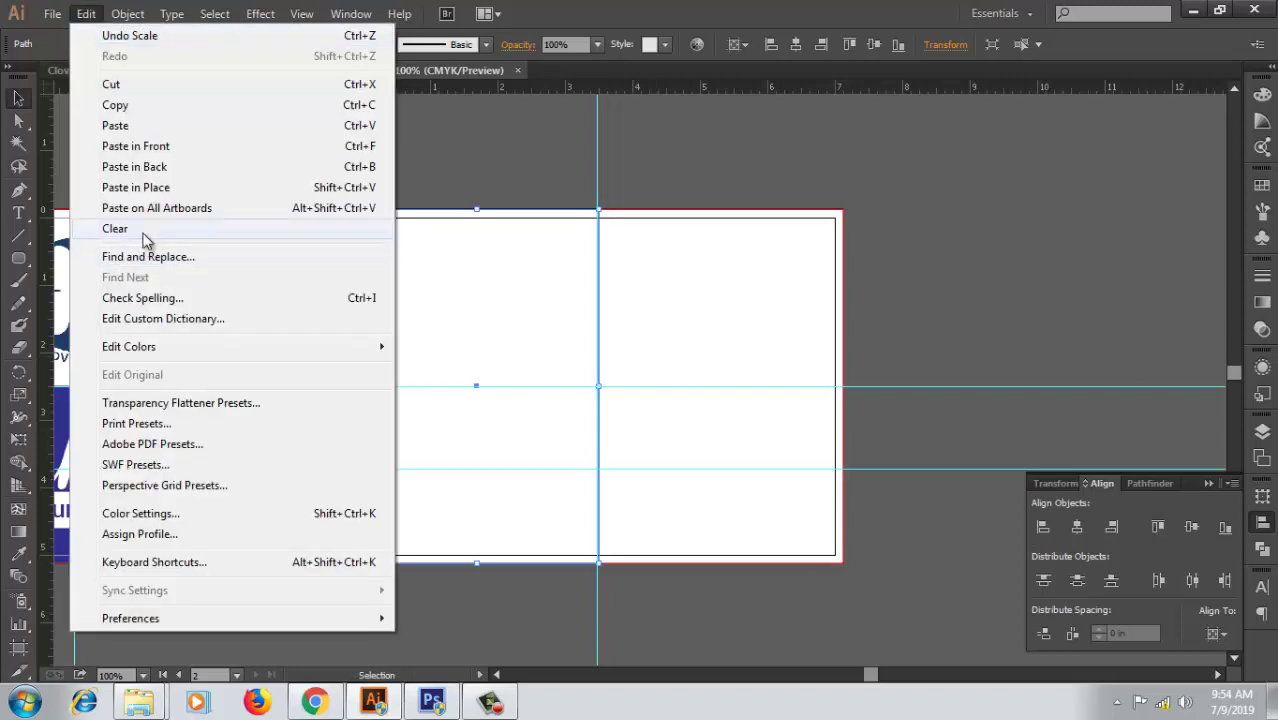
left_click(115, 229)
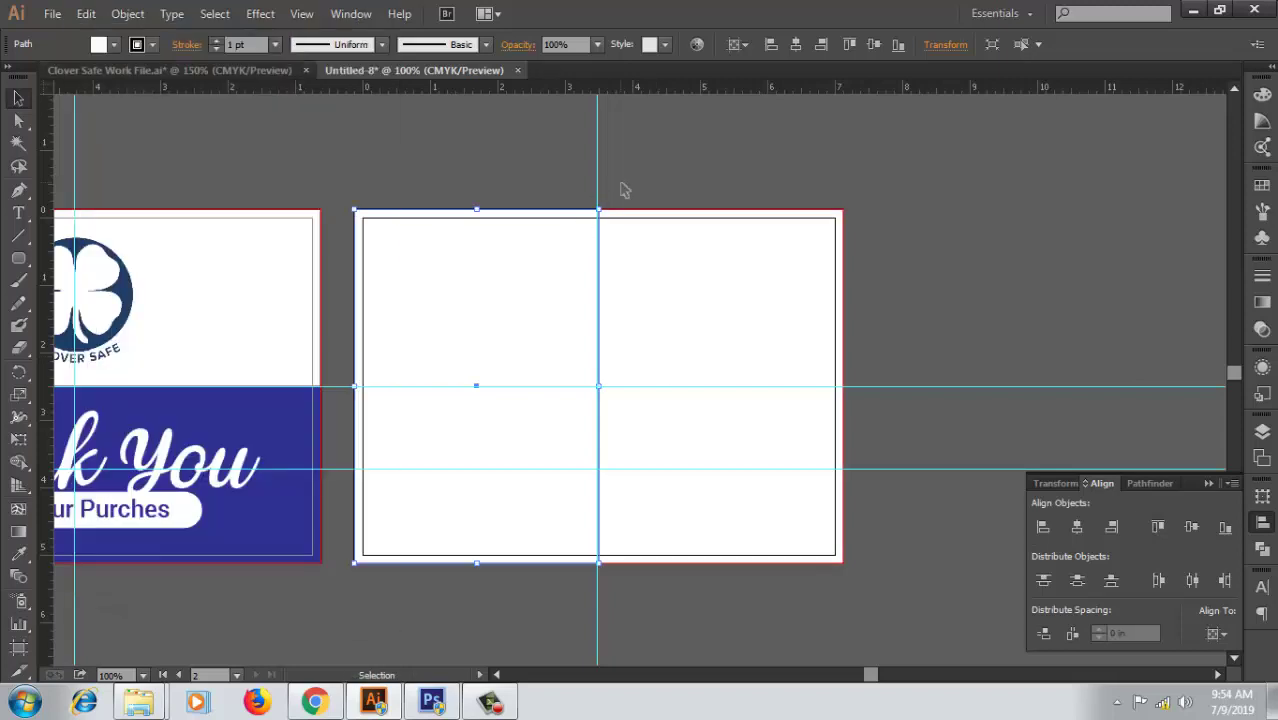
left_click(576, 209)
- Shrink the rectangle to the card's right half and fill it with the front card's navy
left_click_drag(358, 386, 596, 386)
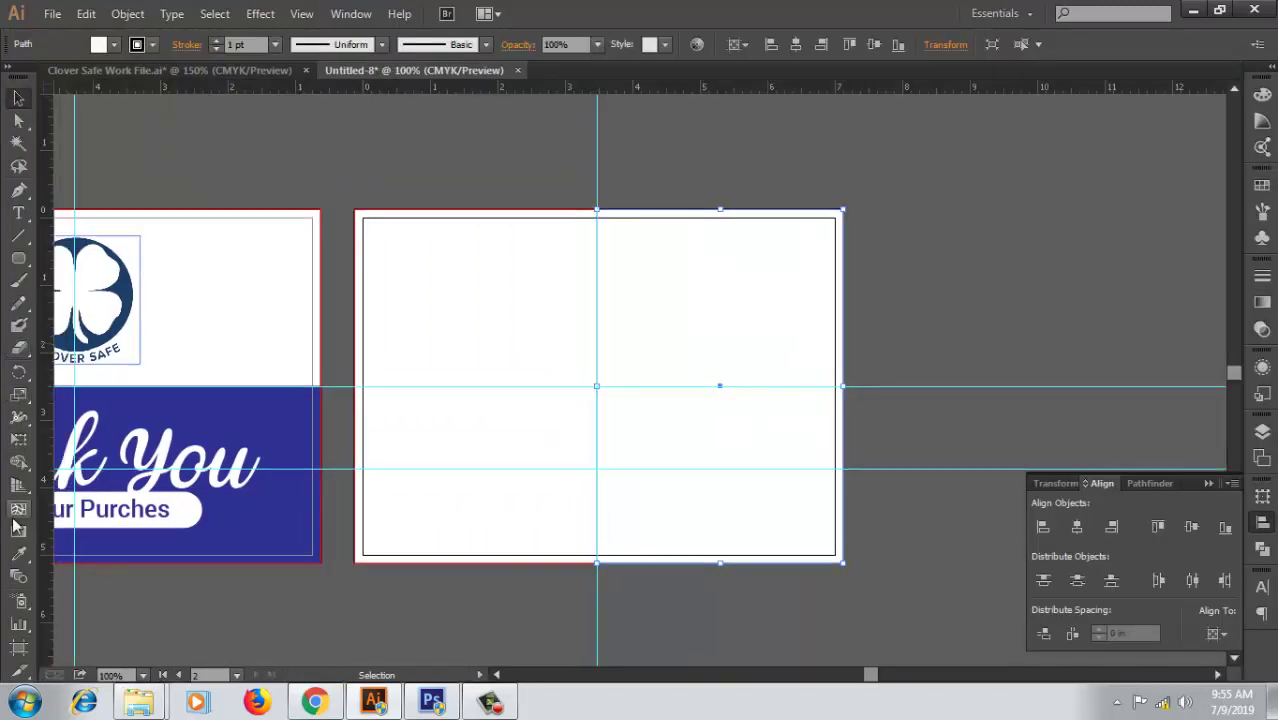
left_click(18, 553)
left_click(295, 423)
key("ctrl+shift+a")
left_click(18, 97)
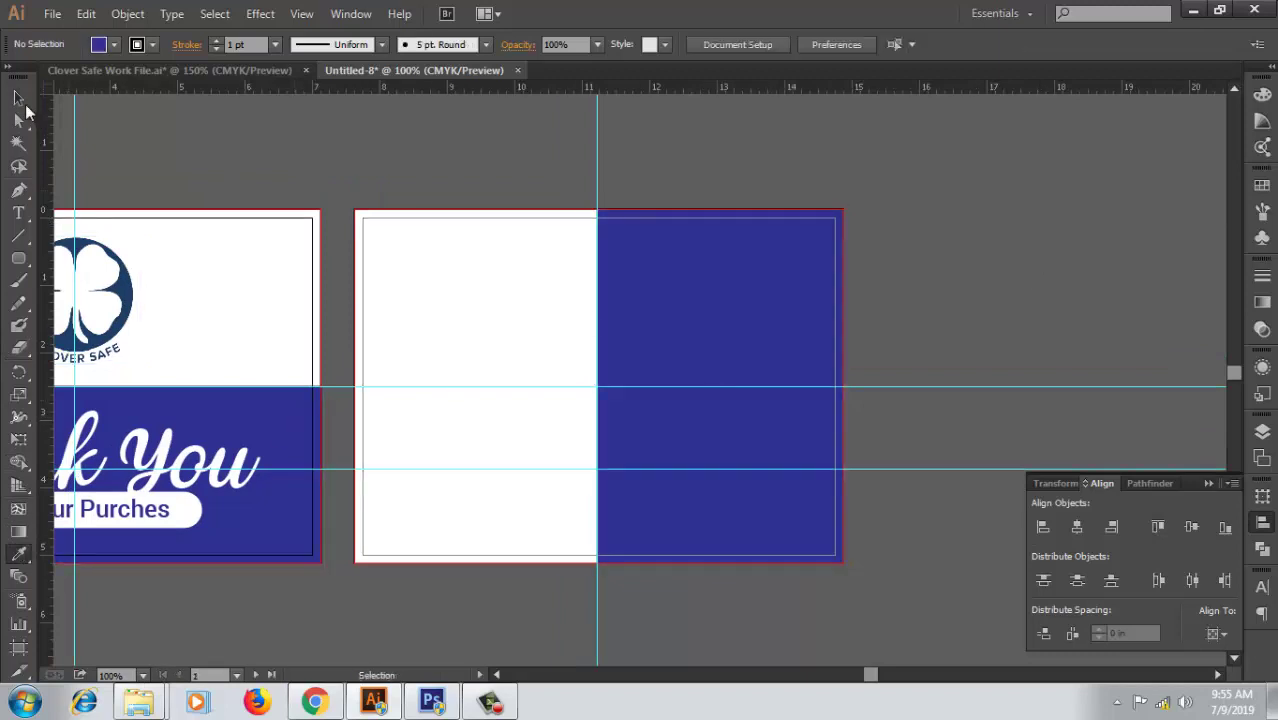
- Copy the navy rectangle onto the left half and align its edge with the bleed in outline view
left_click(699, 270)
left_click_drag(685, 345, 432, 354)
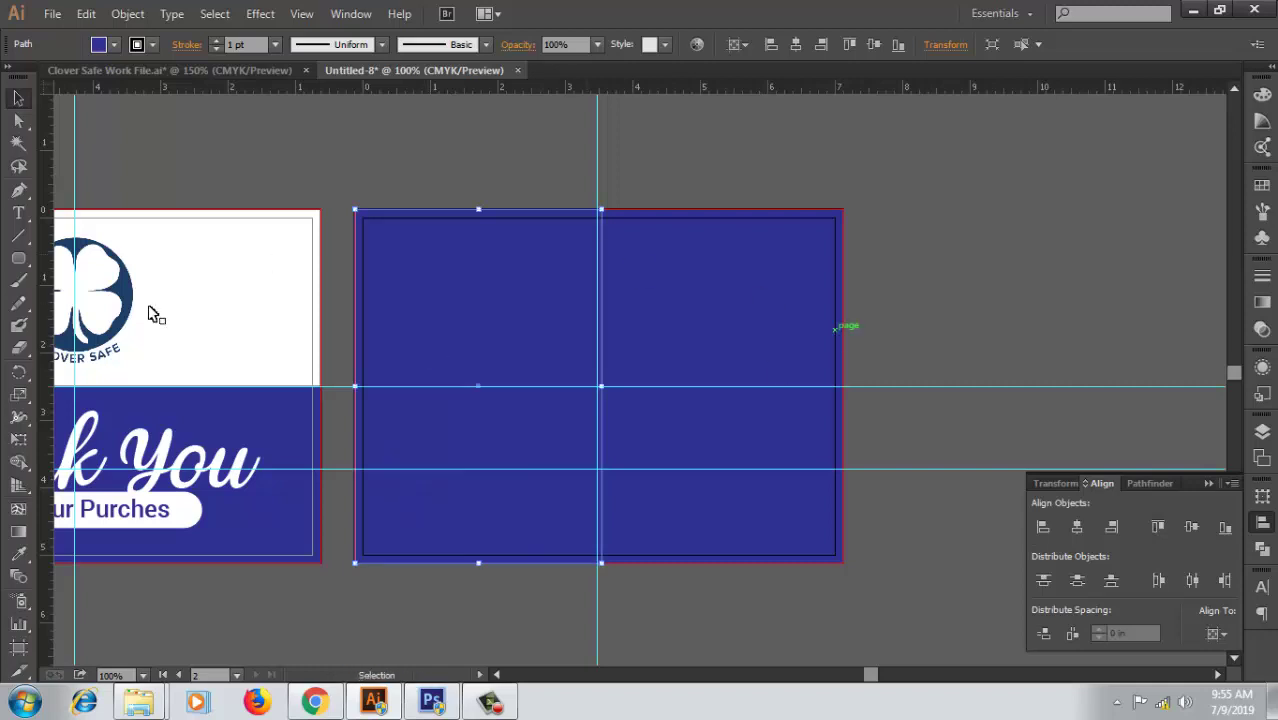
left_click(621, 419, "ctrl")
left_click(621, 419, "ctrl")
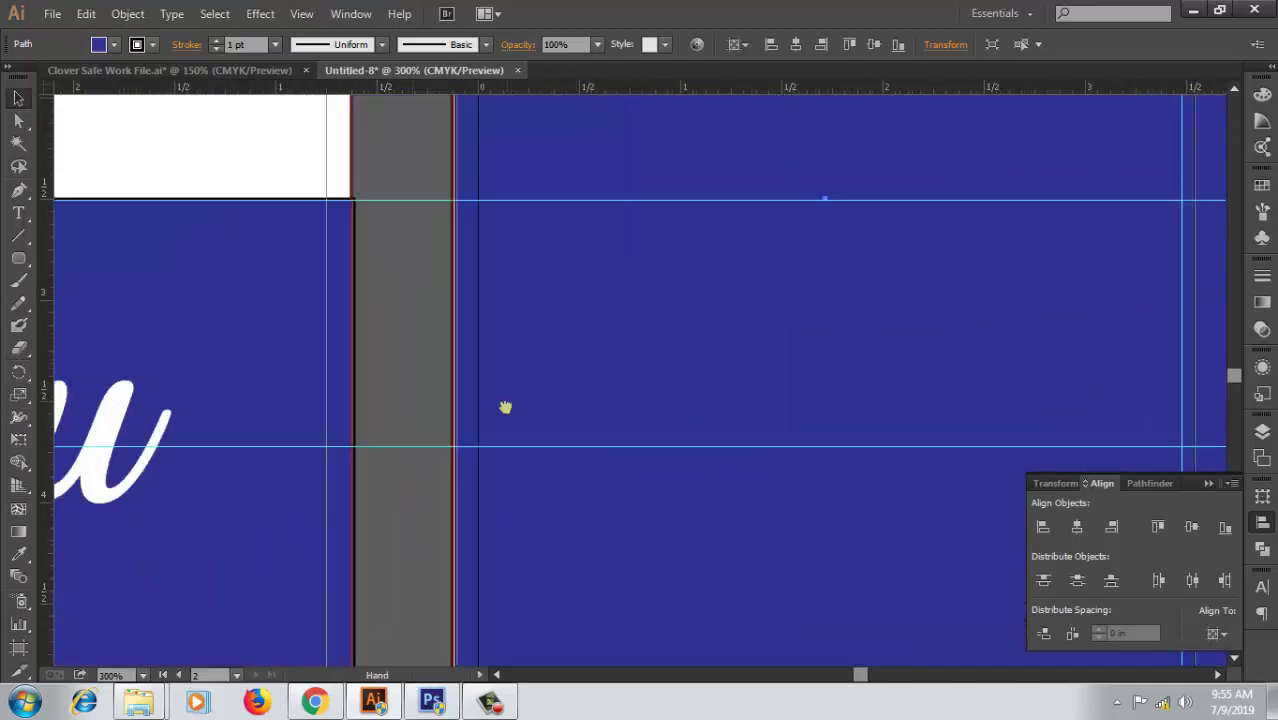
key("ctrl+y")
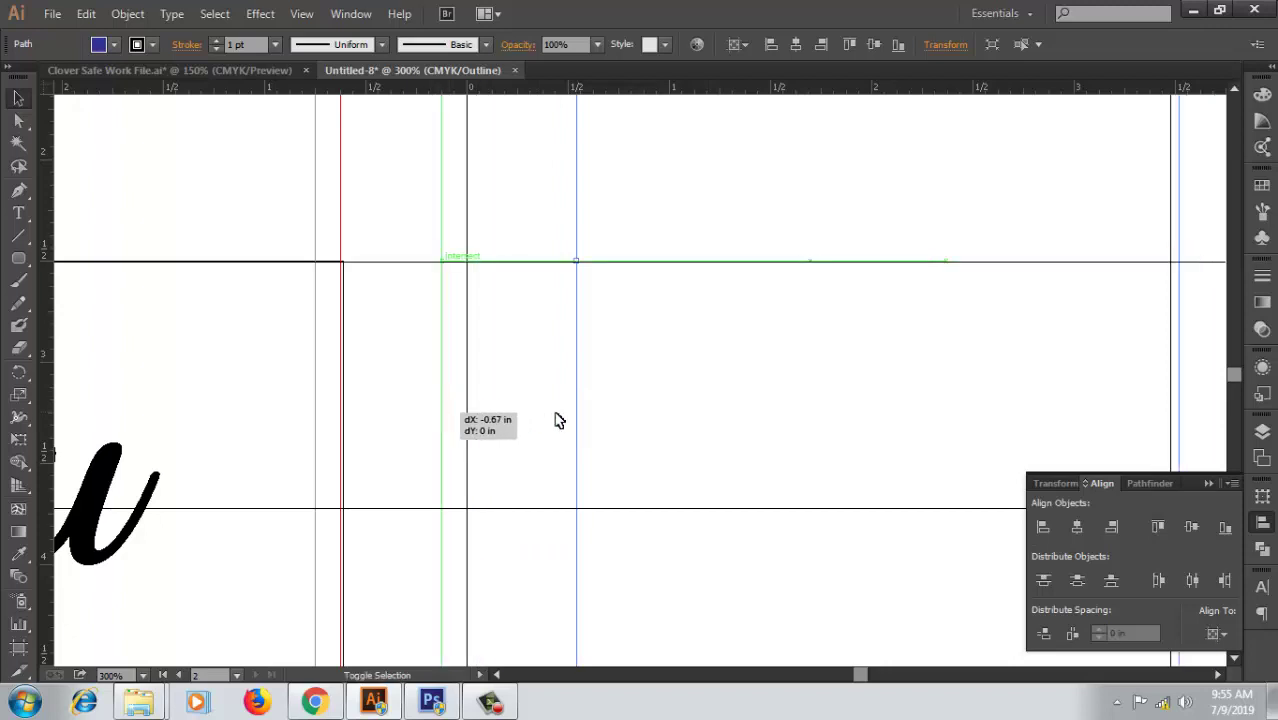
left_click_drag(581, 414, 601, 408)
key("ctrl+y")
key("ctrl+1")
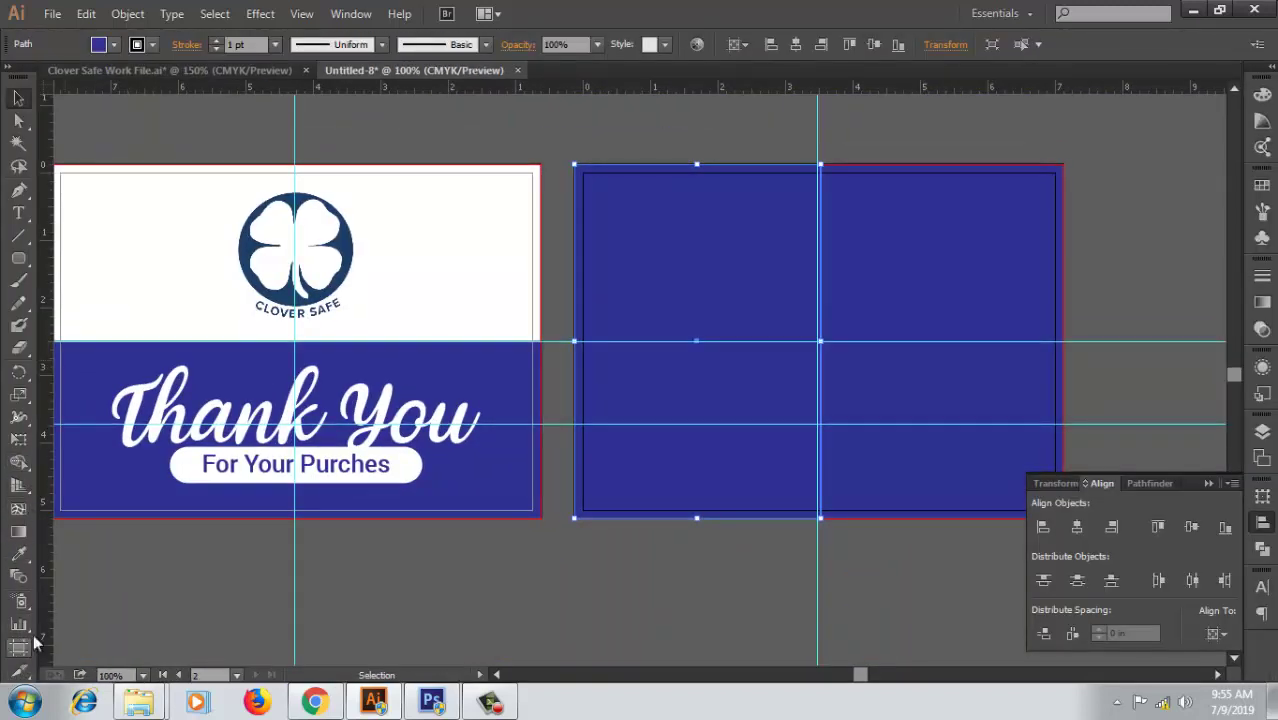
- Make the left-half rectangle white by sampling the card with the Eyedropper
left_click(18, 553)
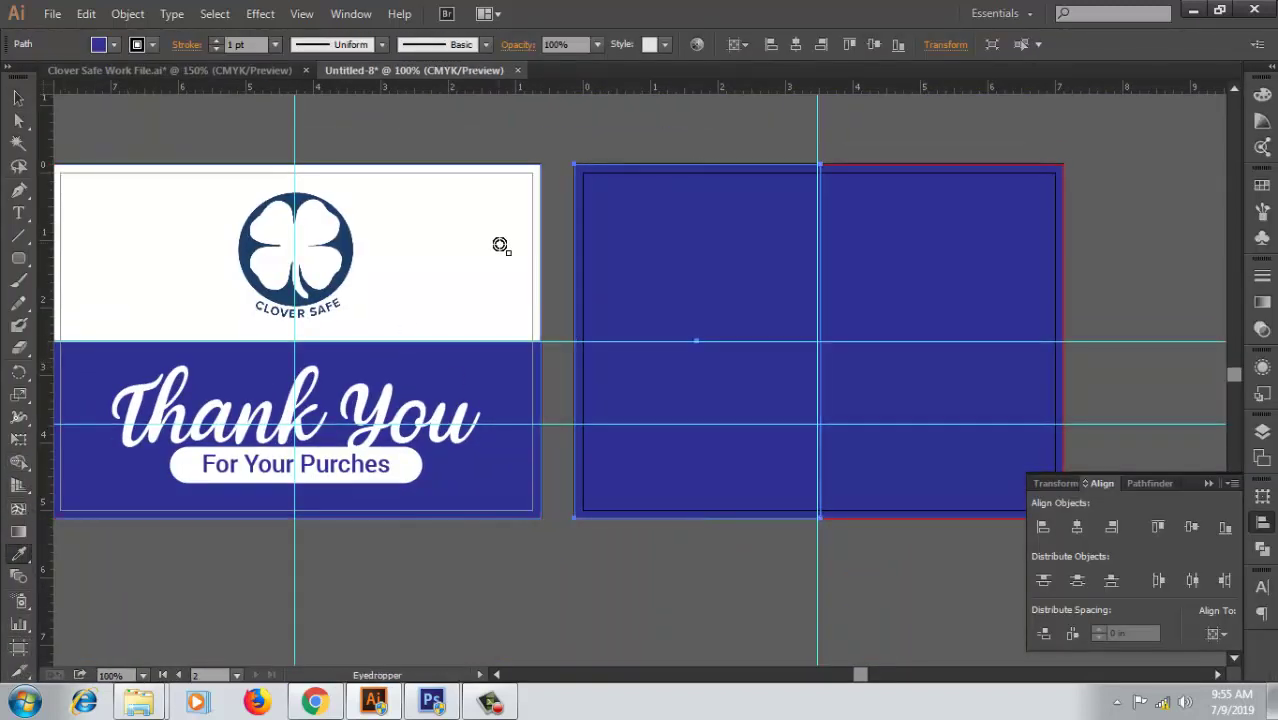
left_click(492, 252)
scroll(968, 131, "right", 3)
key("ctrl+shift+a")
left_click(18, 97)
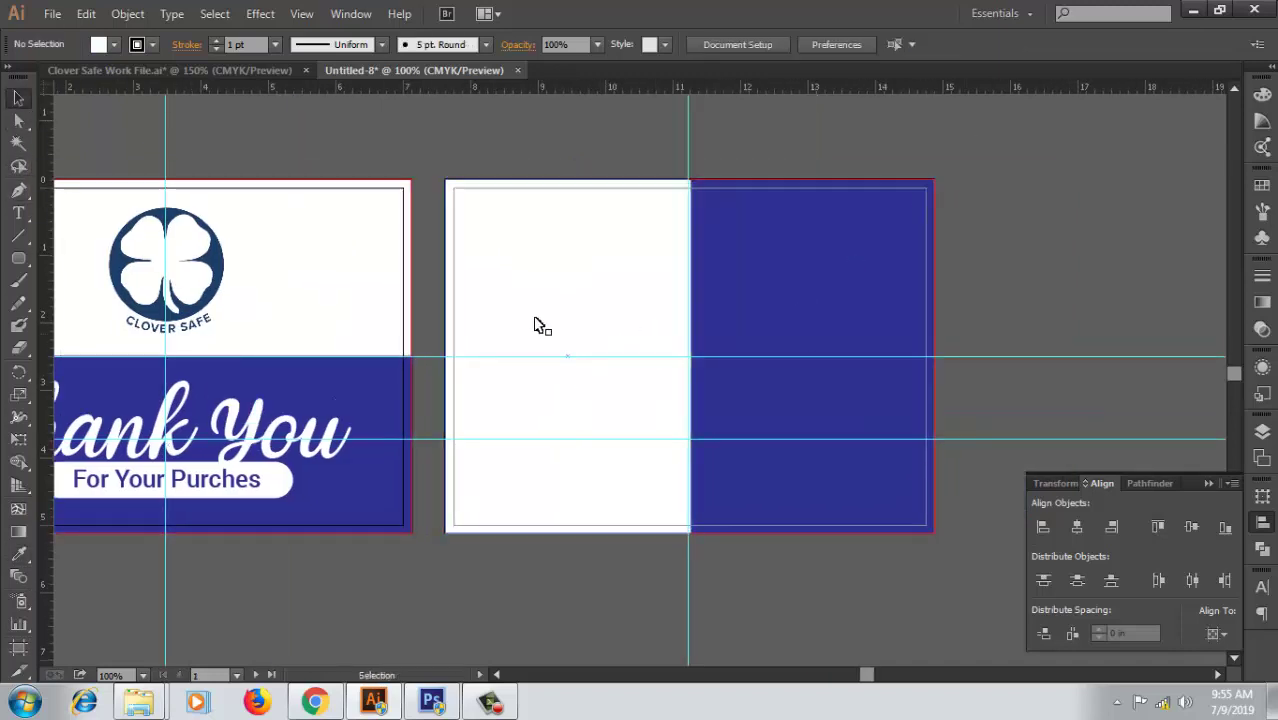
- Add vertical guides at the centres of the white and navy halves
left_click(543, 323)
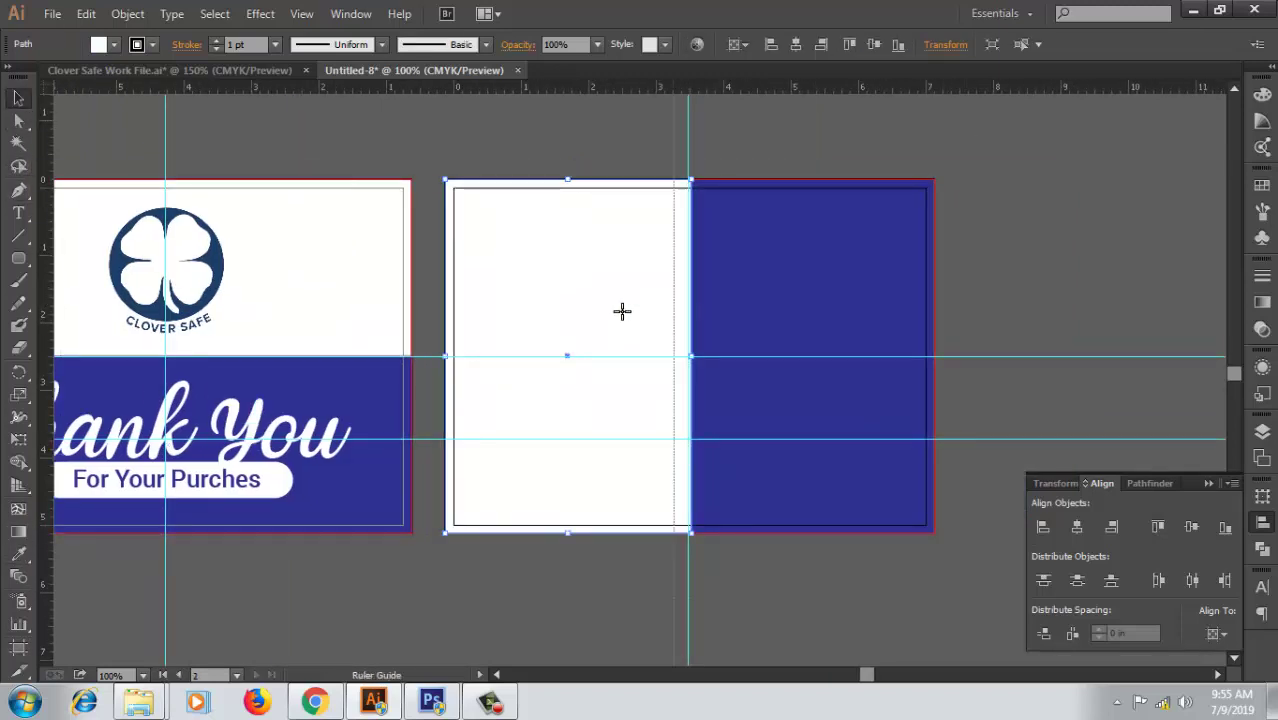
left_click_drag(622, 311, 567, 311)
left_click(755, 307)
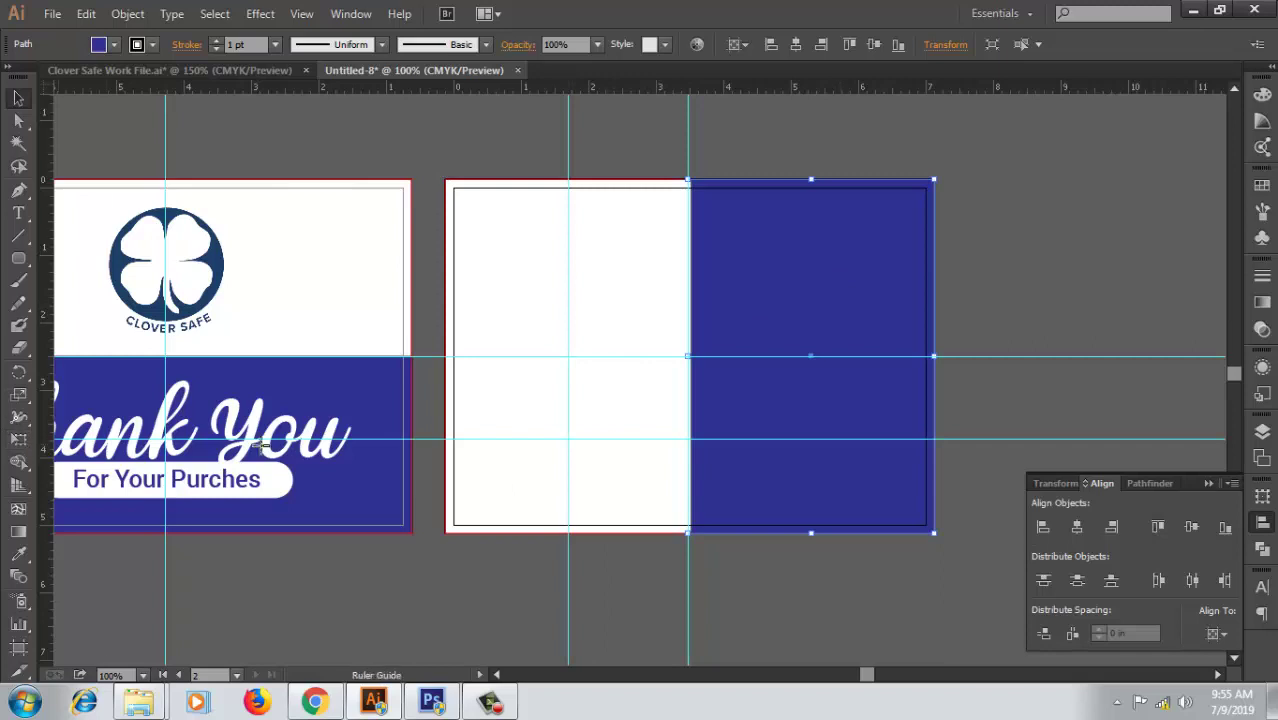
left_click_drag(811, 440, 811, 440)
- In the Clover Safe Work File, enter the back-design group and select the Happy? heading
left_click_drag(1027, 181, 1042, 219)
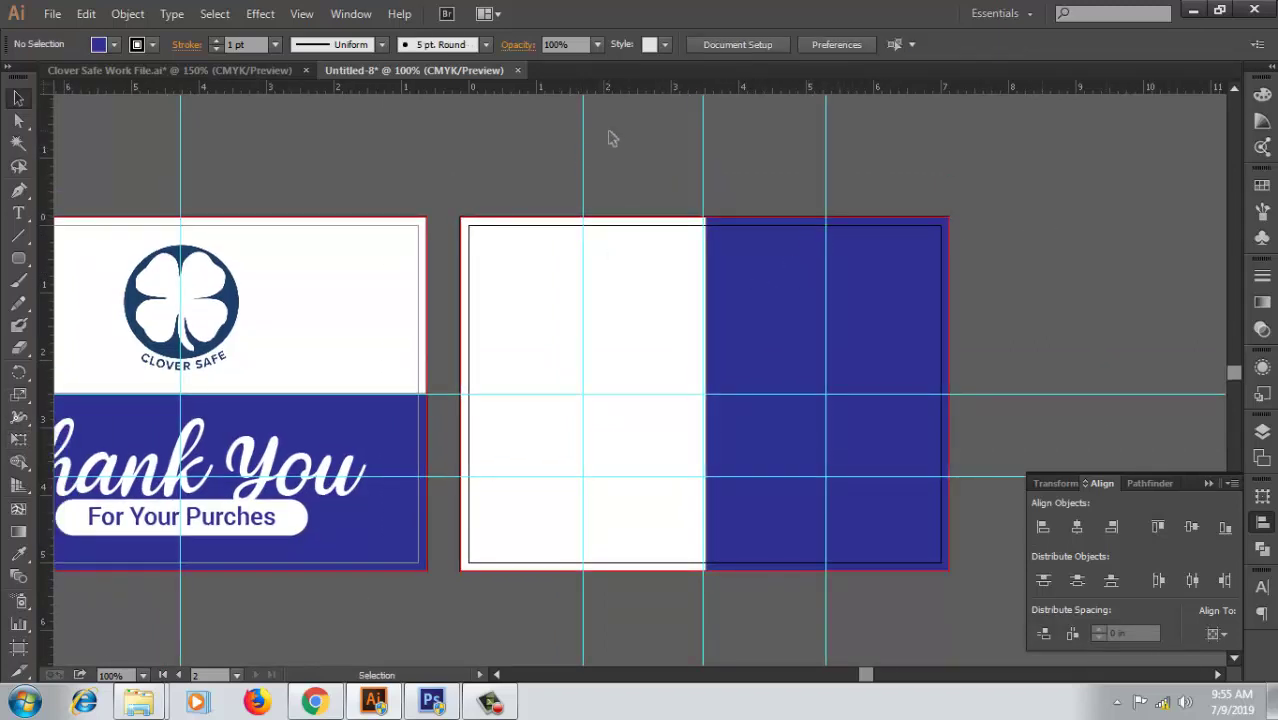
left_click(200, 70)
double_click(335, 280)
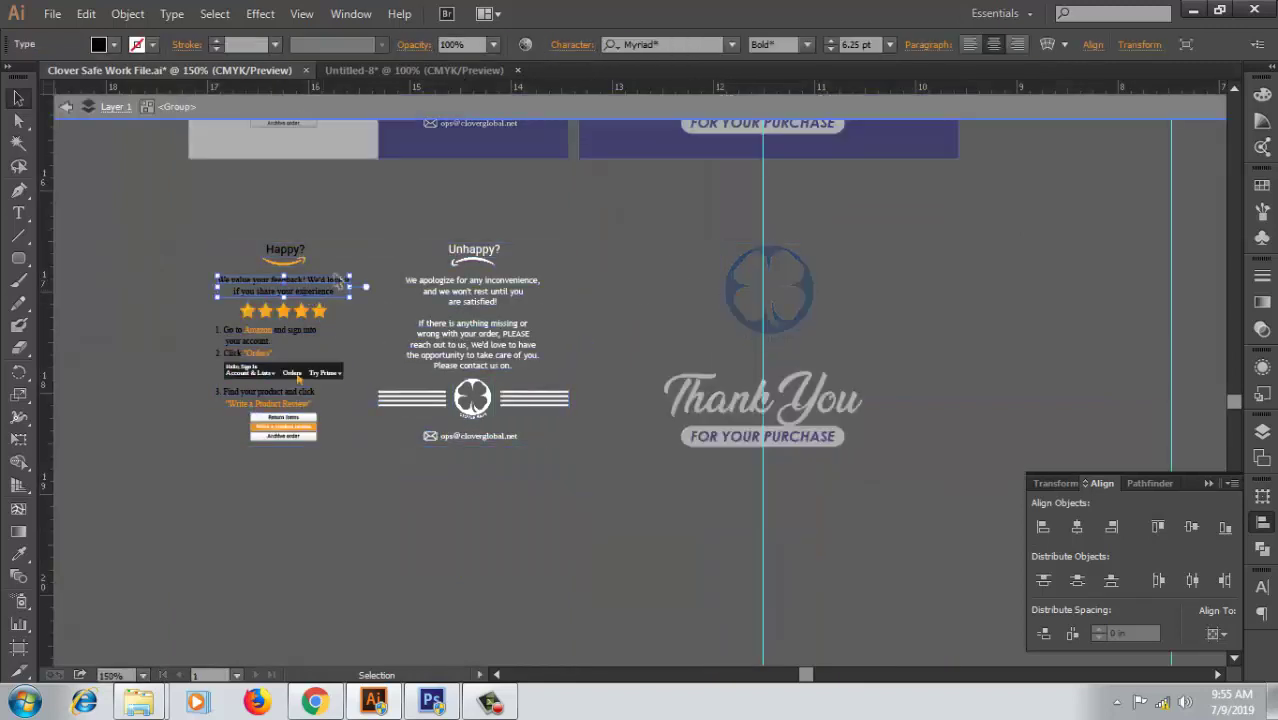
left_click(630, 530)
left_click_drag(656, 522, 519, 516)
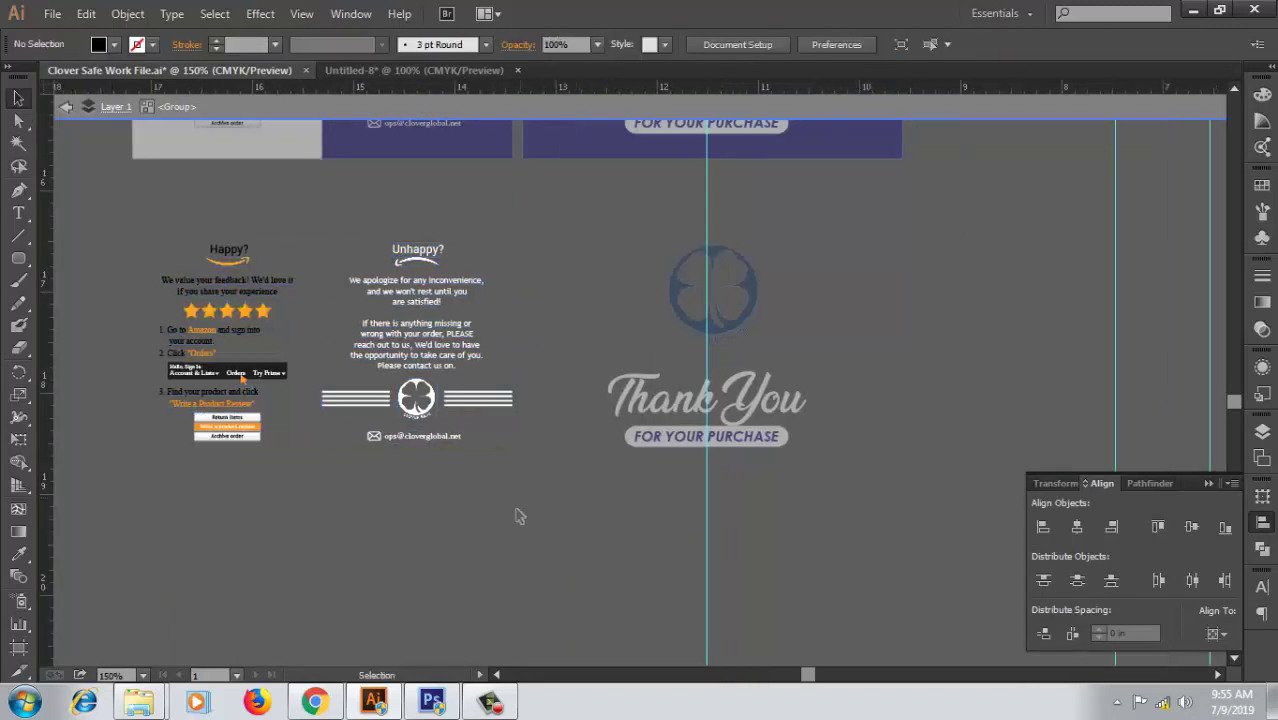
right_click(240, 282)
left_click(571, 211)
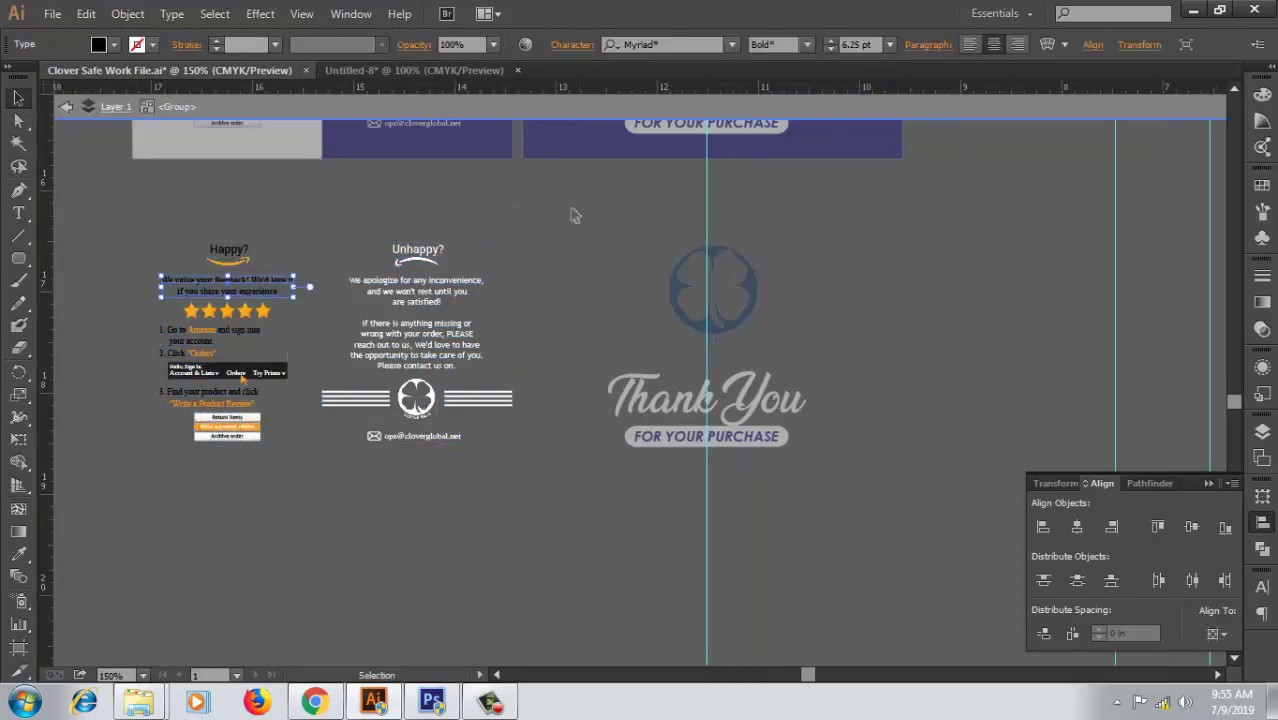
left_click(193, 231)
left_click(228, 250)
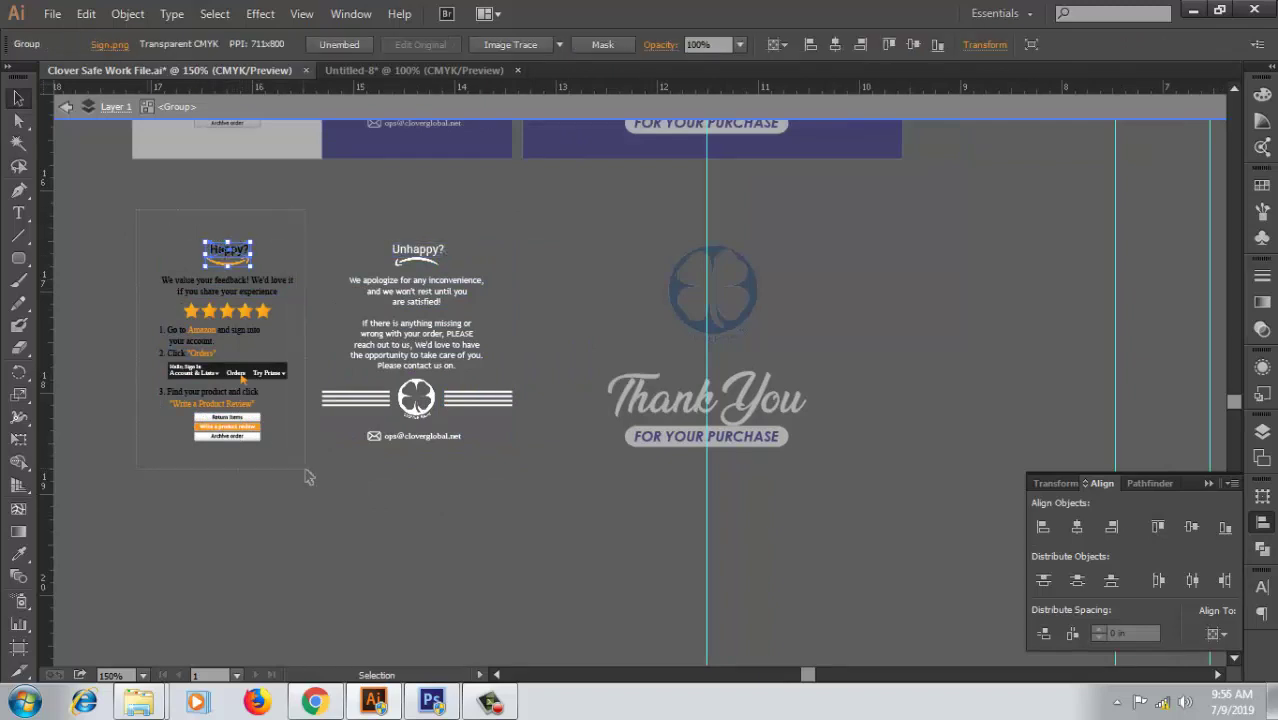
- Delete the left panel's background box, update the legacy text, and select the whole card artwork
left_click(305, 390)
key("Delete")
right_click(323, 368)
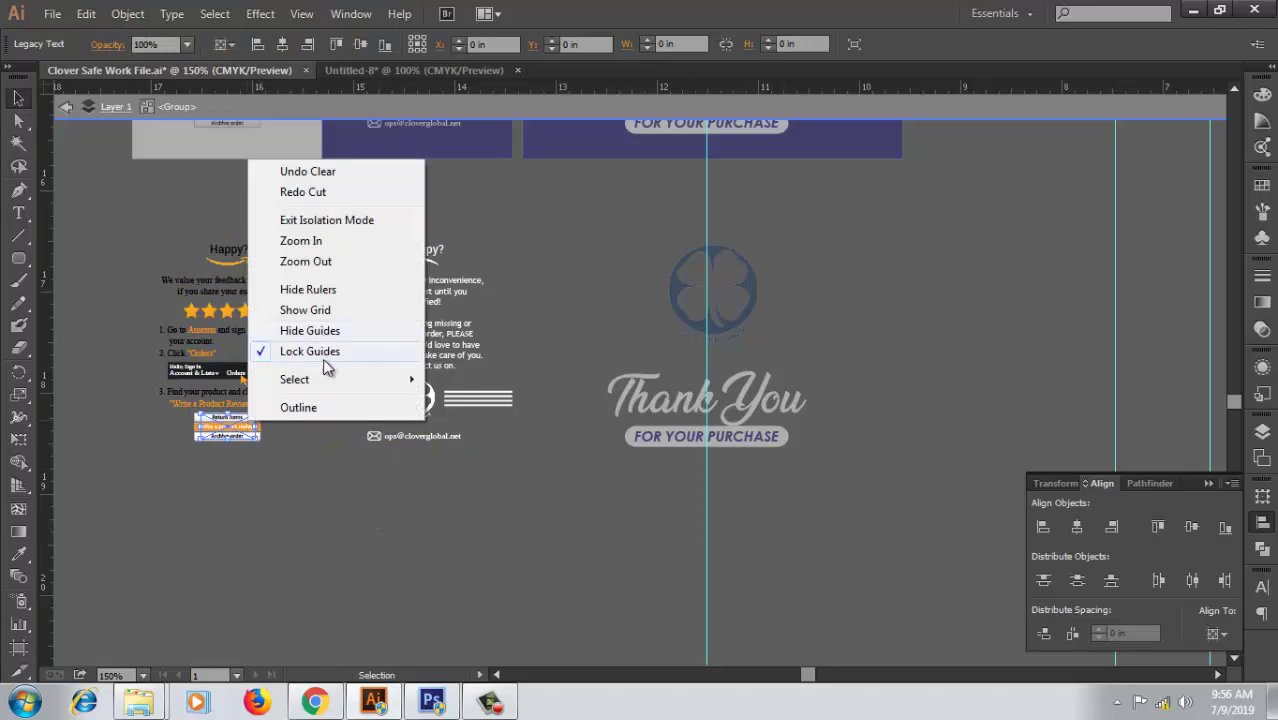
key("Escape")
key("t")
left_click(415, 330)
key("Return")
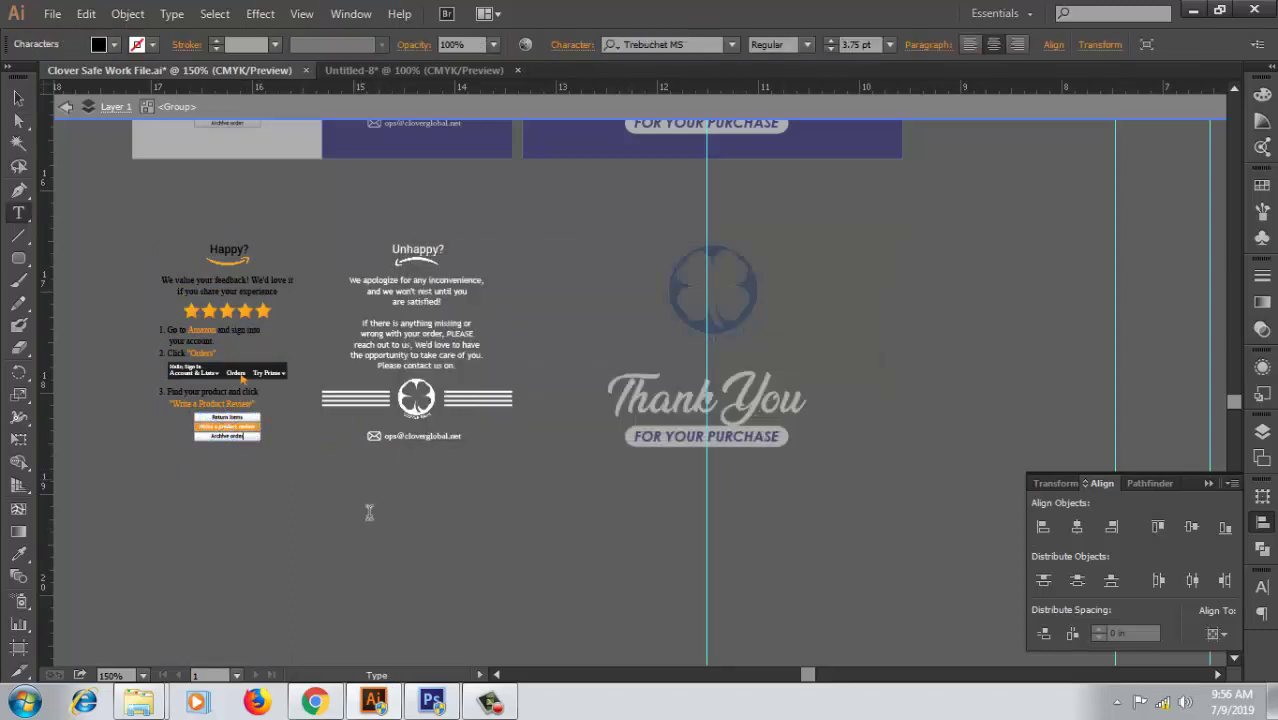
key("v")
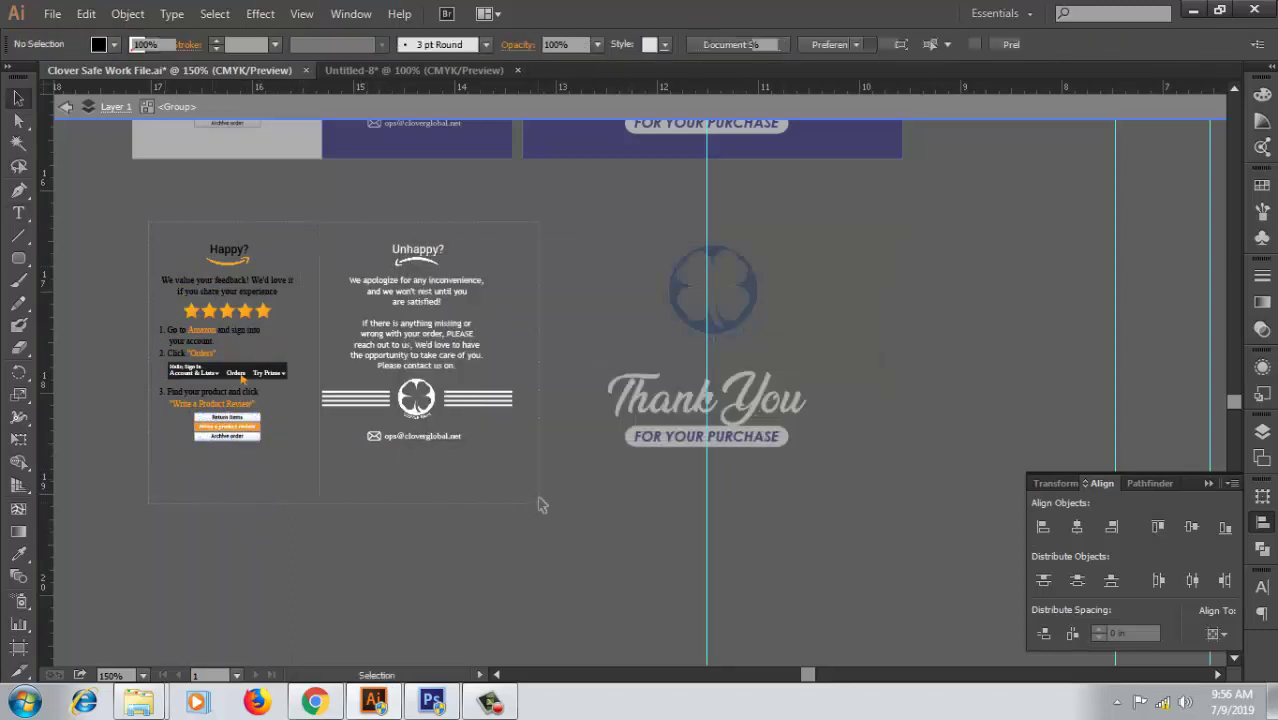
left_click(540, 505)
- Paste the card artwork into Untitled-8 and move it above the card artboard
left_click(410, 70)
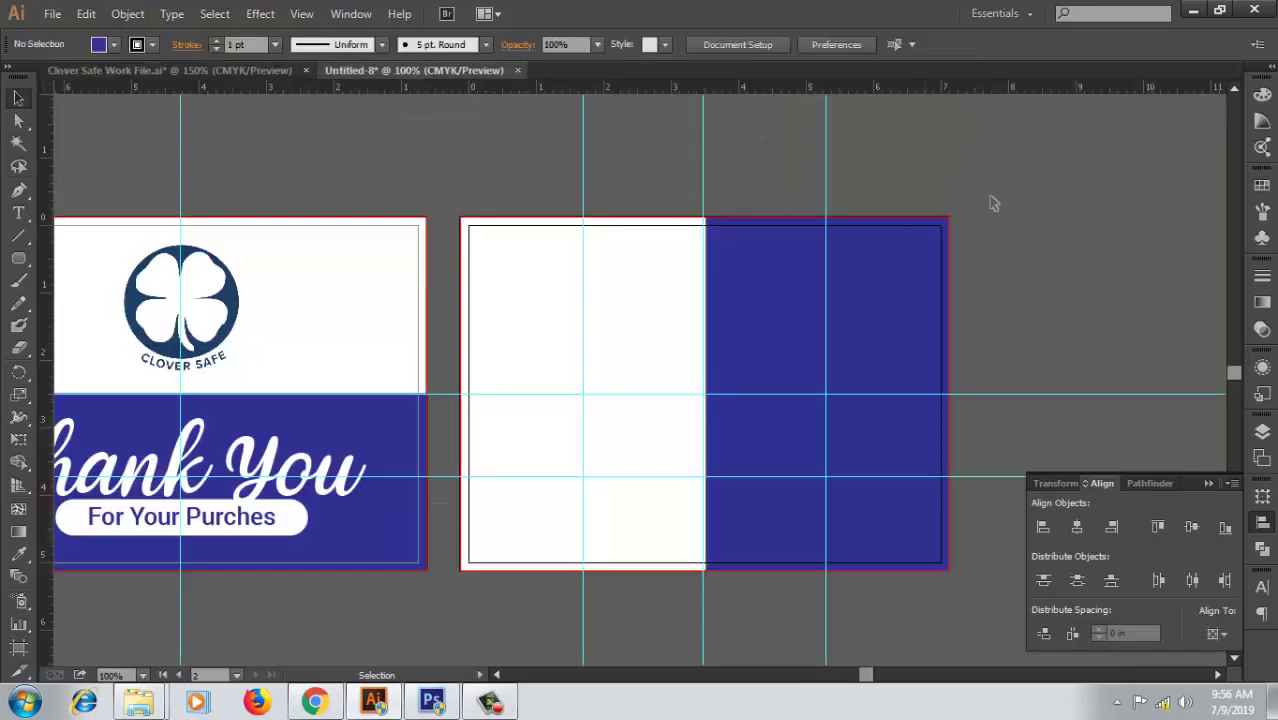
key("ctrl+minus")
key("ctrl+minus")
key("ctrl+v")
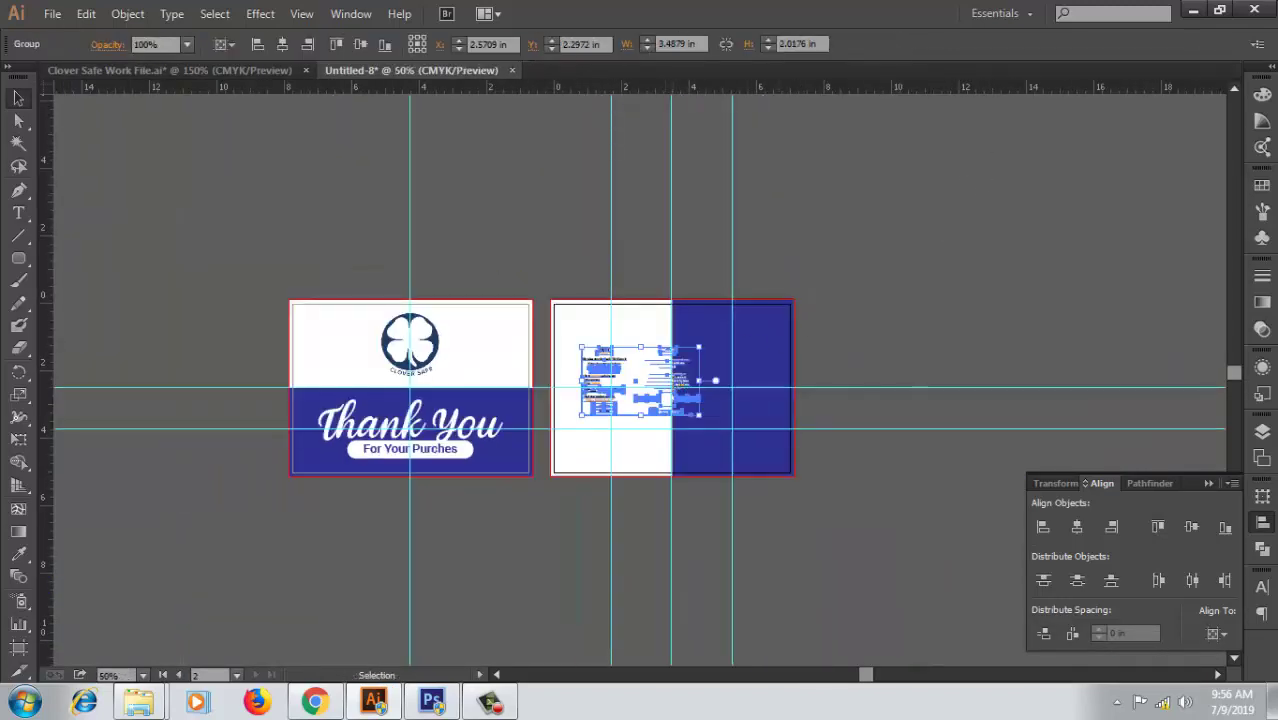
left_click_drag(725, 372, 648, 214)
left_click(918, 214)
key("ctrl+equal")
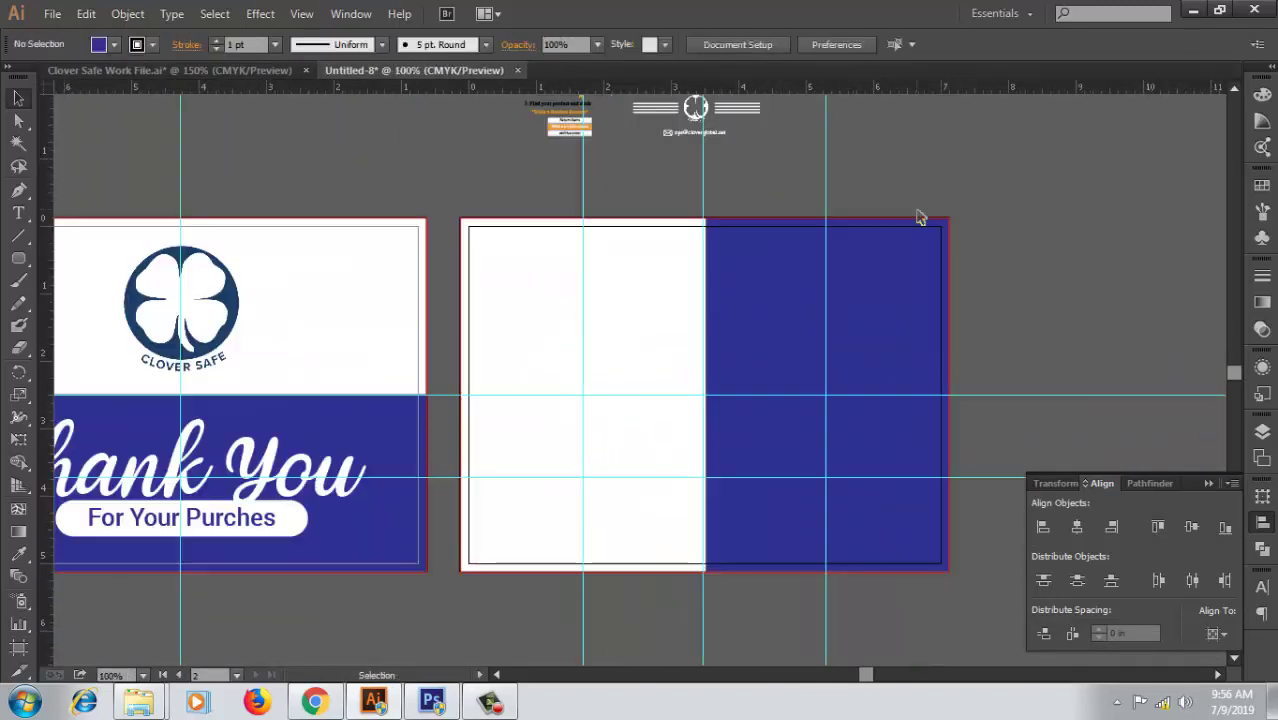
left_click_drag(659, 303, 629, 399)
- Ungroup the pasted artwork and move the Happy? heading onto the card's white half
left_click(550, 110)
right_click(548, 104)
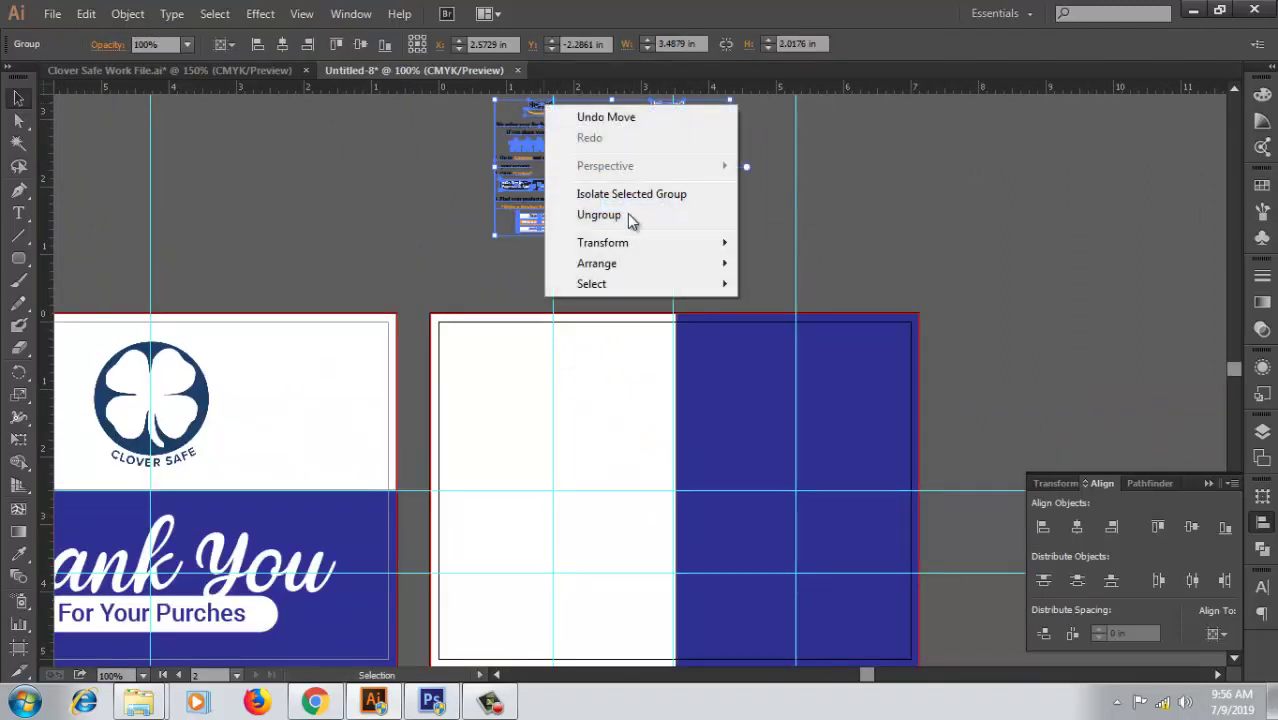
left_click(630, 217)
left_click(867, 157)
mouse_move(540, 100)
left_mouse_down()
mouse_move(550, 400)
mouse_move(548, 362)
mouse_move(601, 384)
left_mouse_up()
left_click(950, 240)
- Place the 'We value your feedback' text just below the Happy? heading
scroll(975, 220, "down", 1)
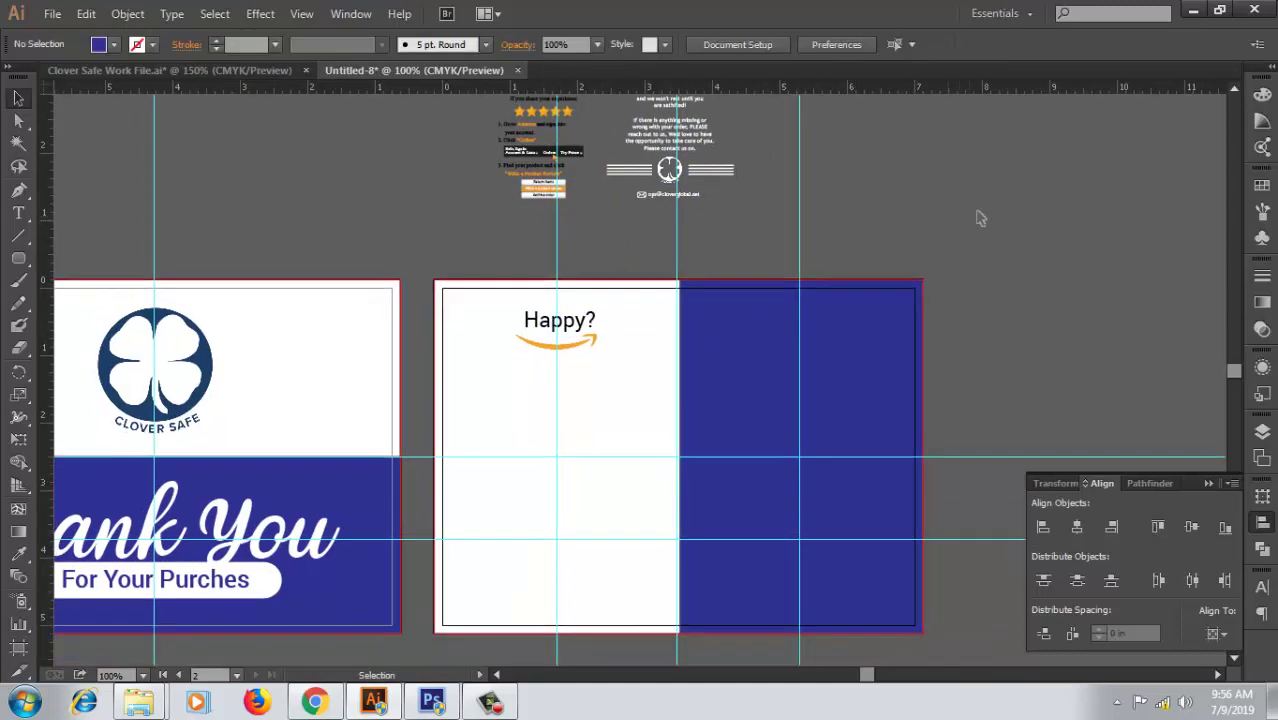
scroll(967, 248, "up", 2)
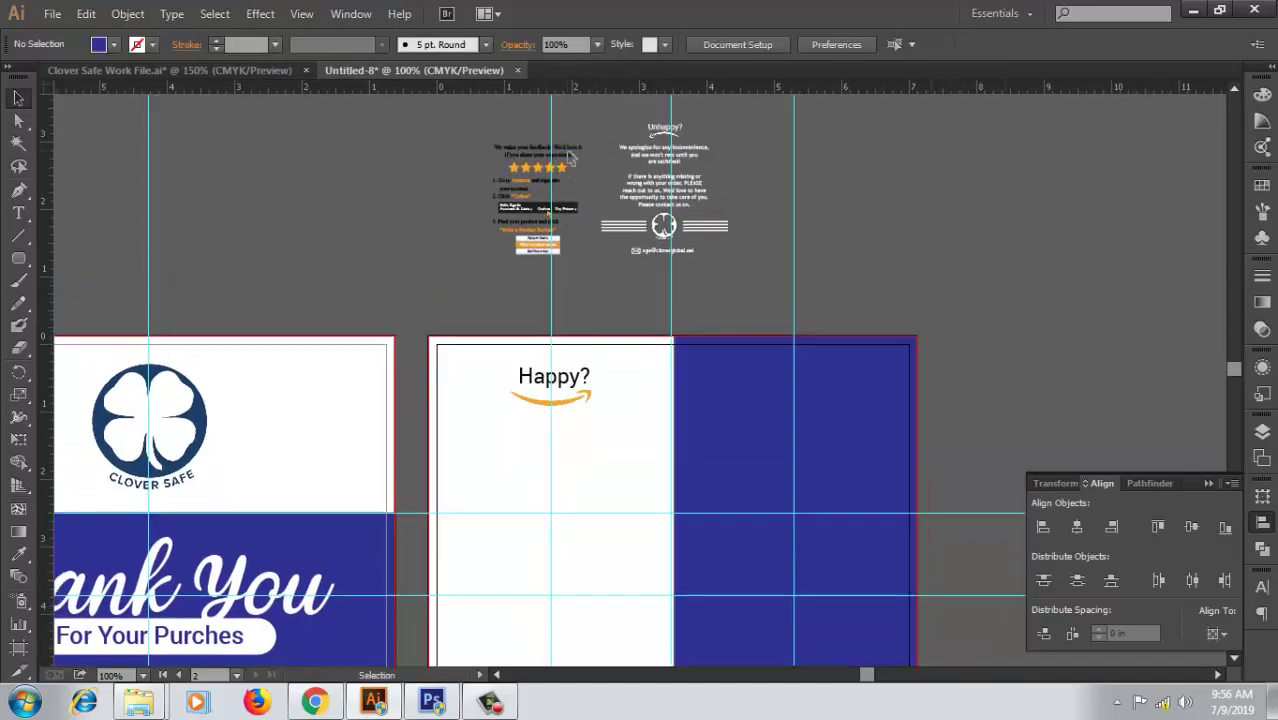
left_click_drag(570, 157, 588, 437)
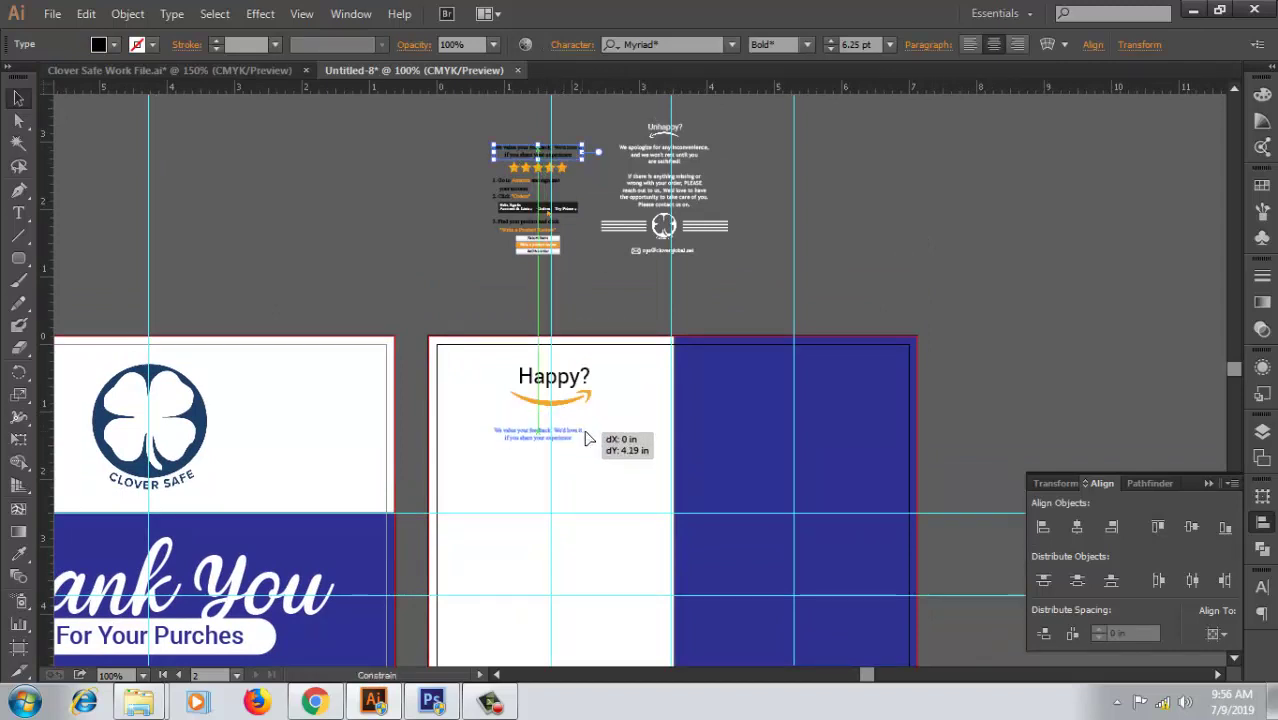
left_click_drag(598, 438, 607, 442)
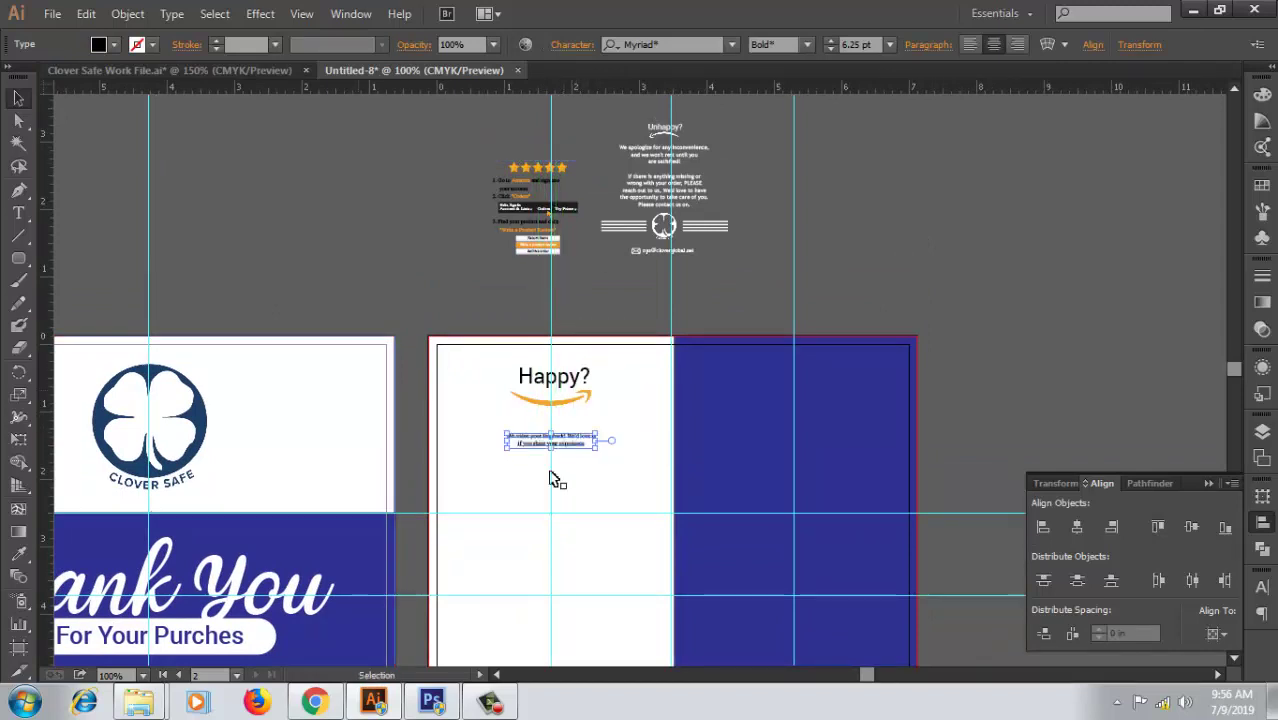
- In the Character panel, widen the feedback line's leading and make it Times New Roman Regular, 13 pt
left_click(1263, 589)
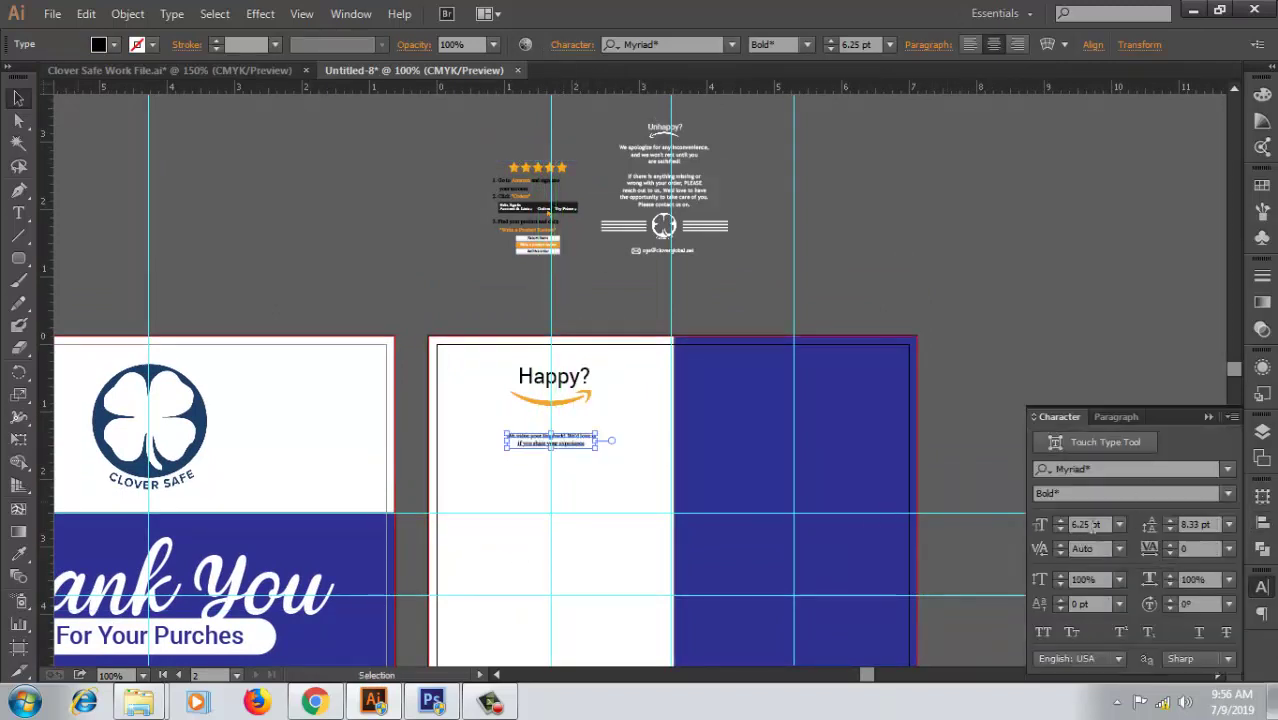
left_click(1085, 524)
type("15")
key("Return")
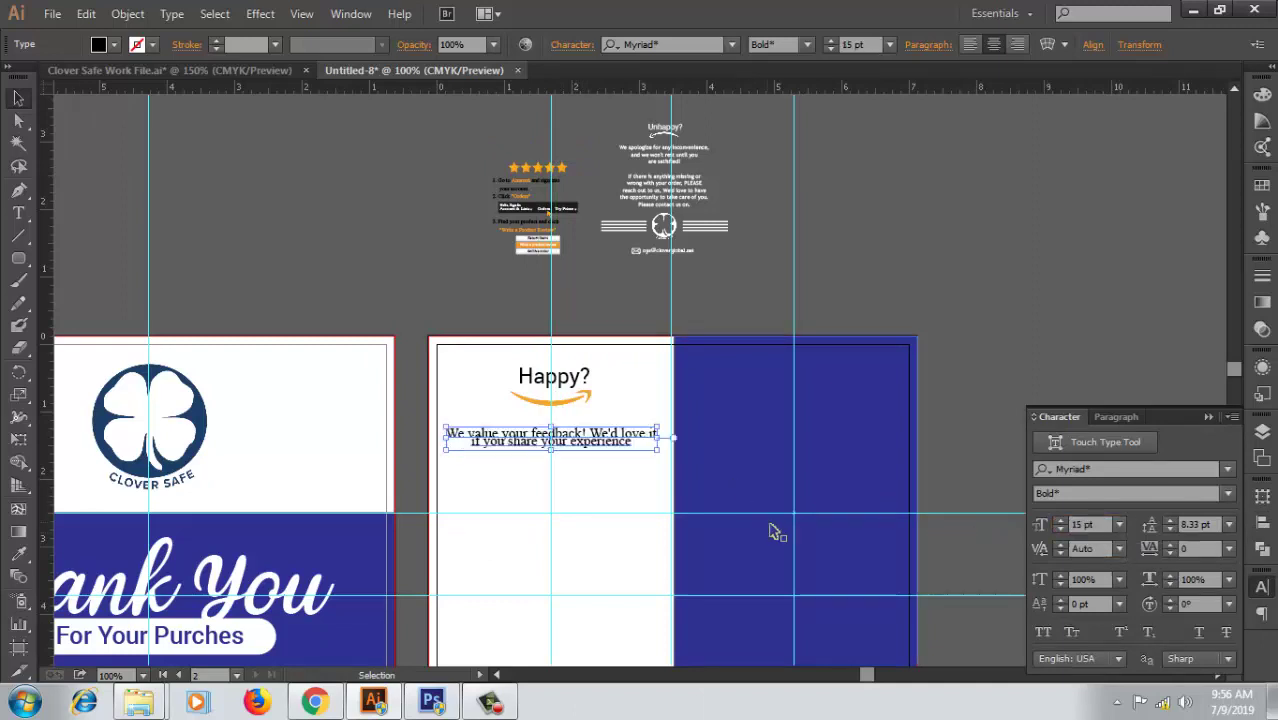
key("alt+Down")
key("alt+Down")
left_click(1138, 468)
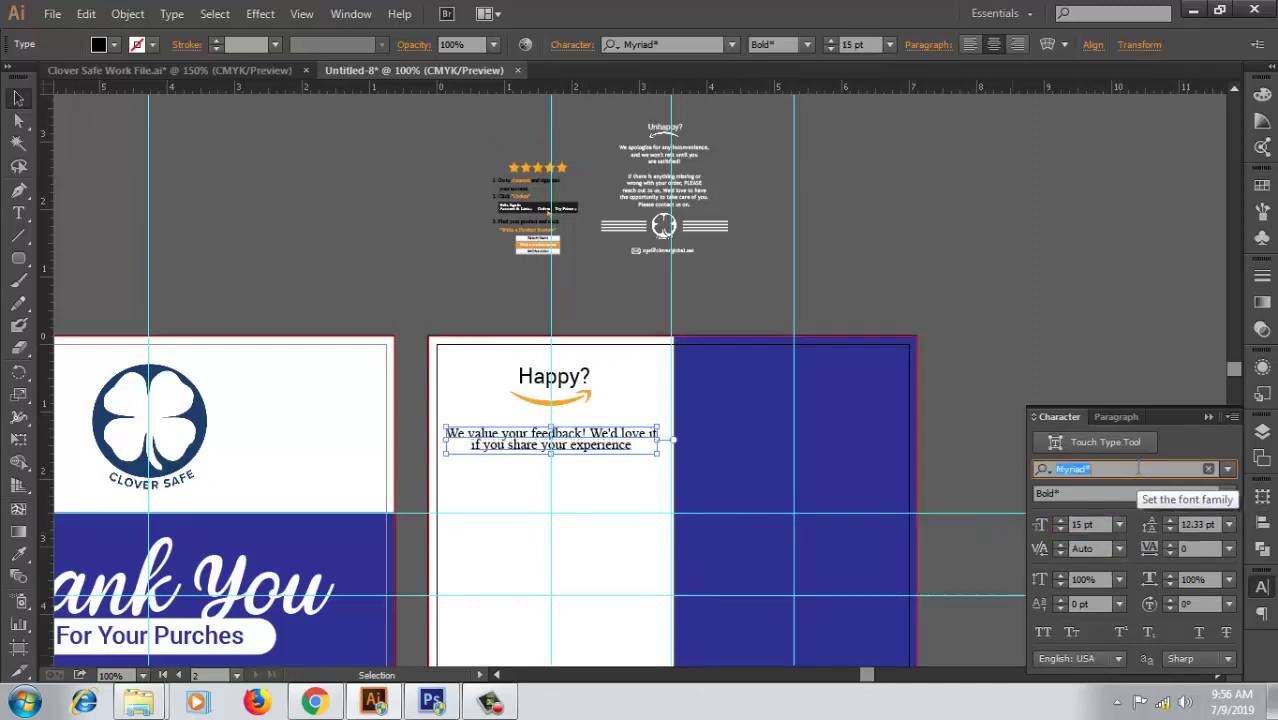
type("C")
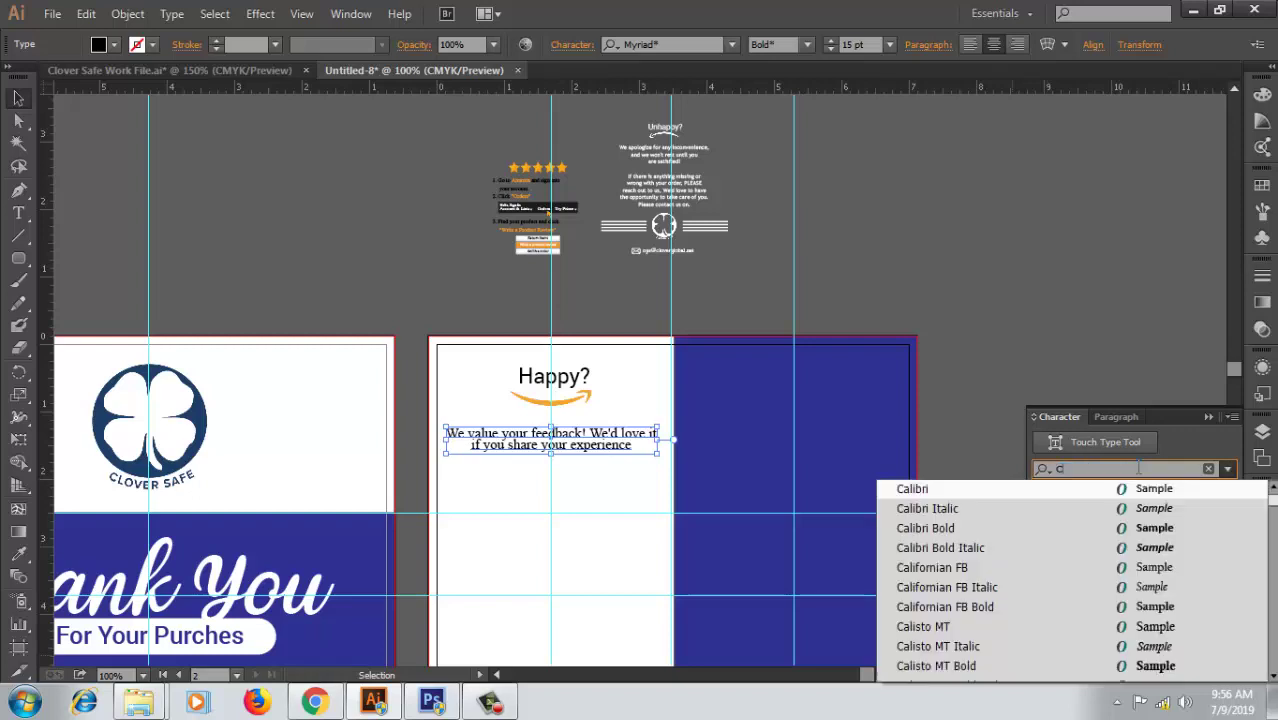
type("ENTY")
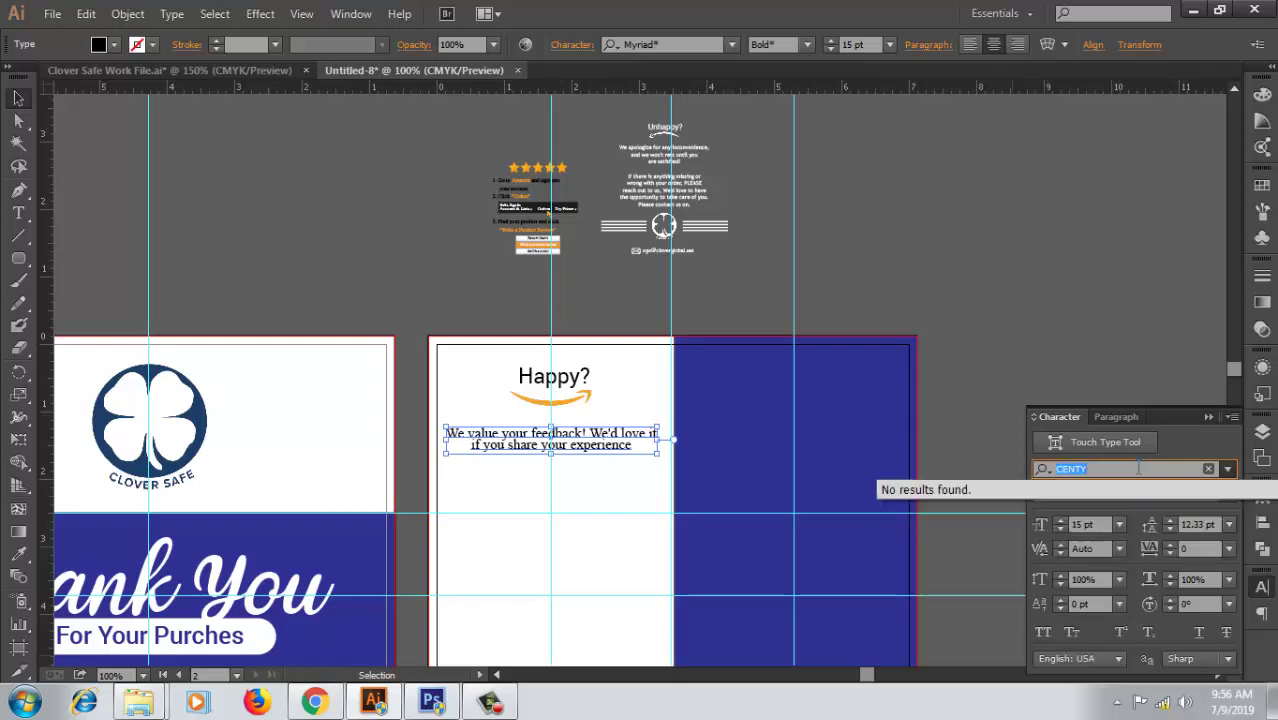
type("ROBOT")
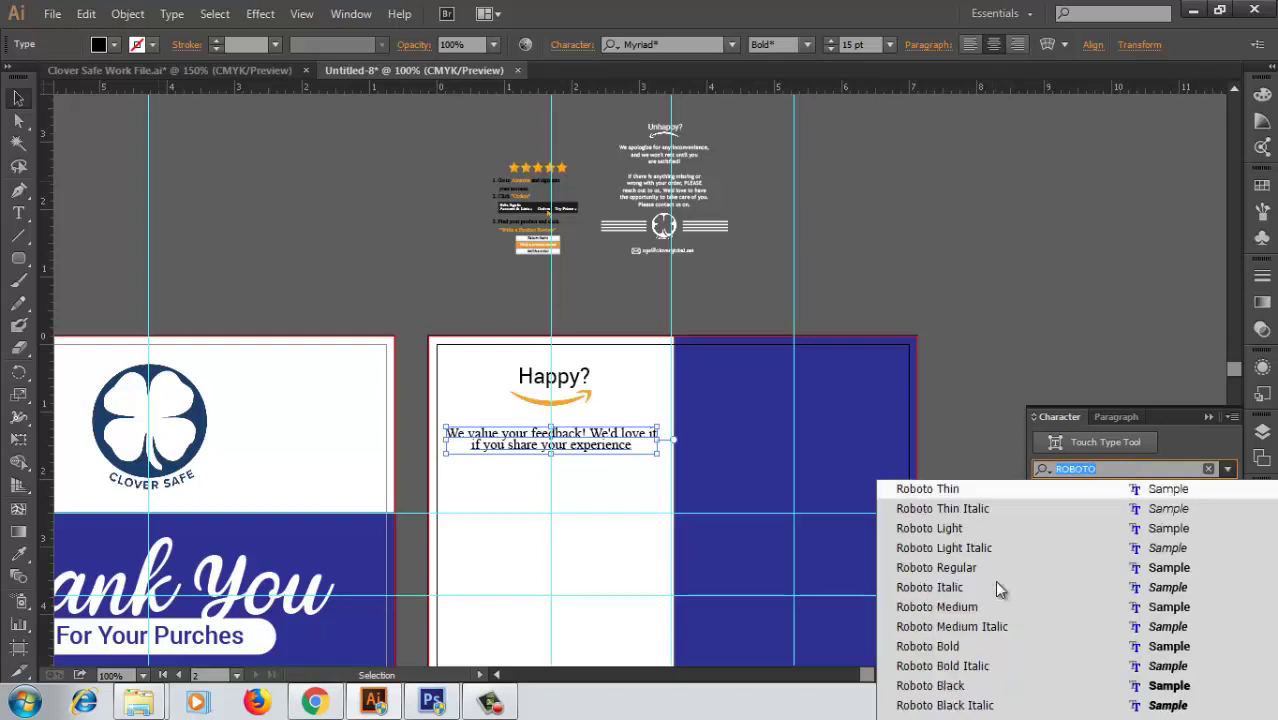
type("IMES")
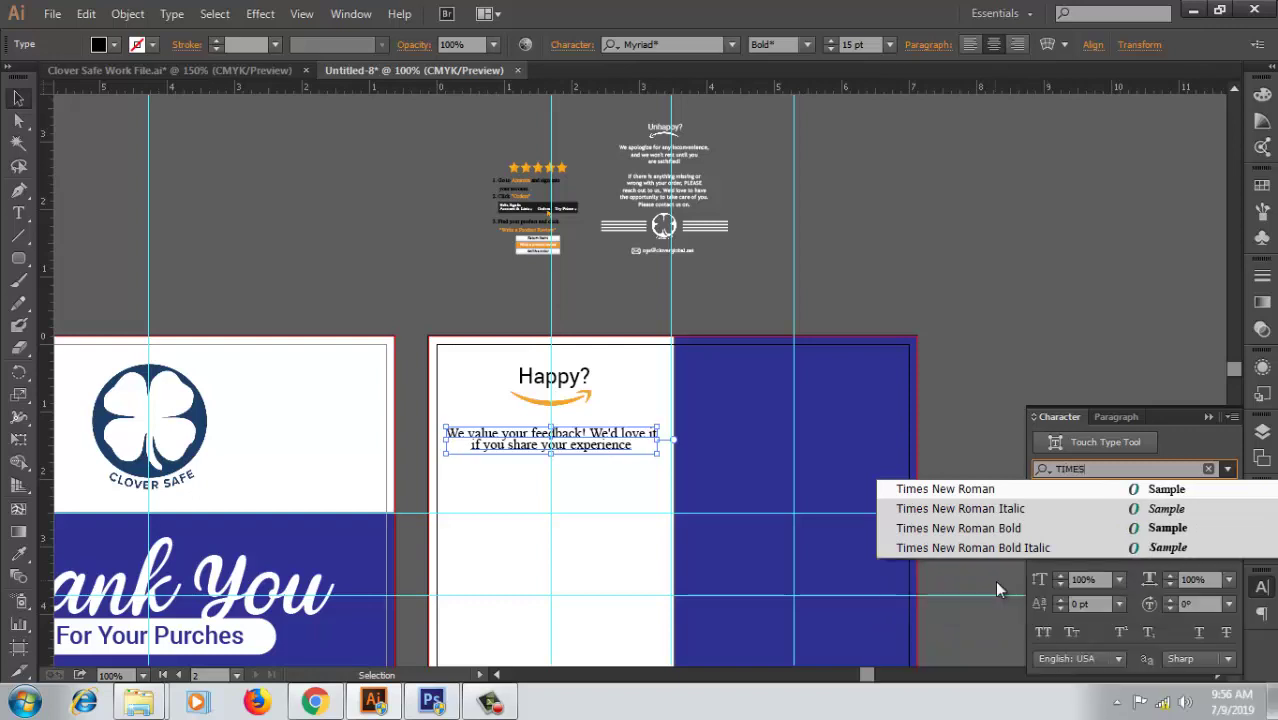
key("Return")
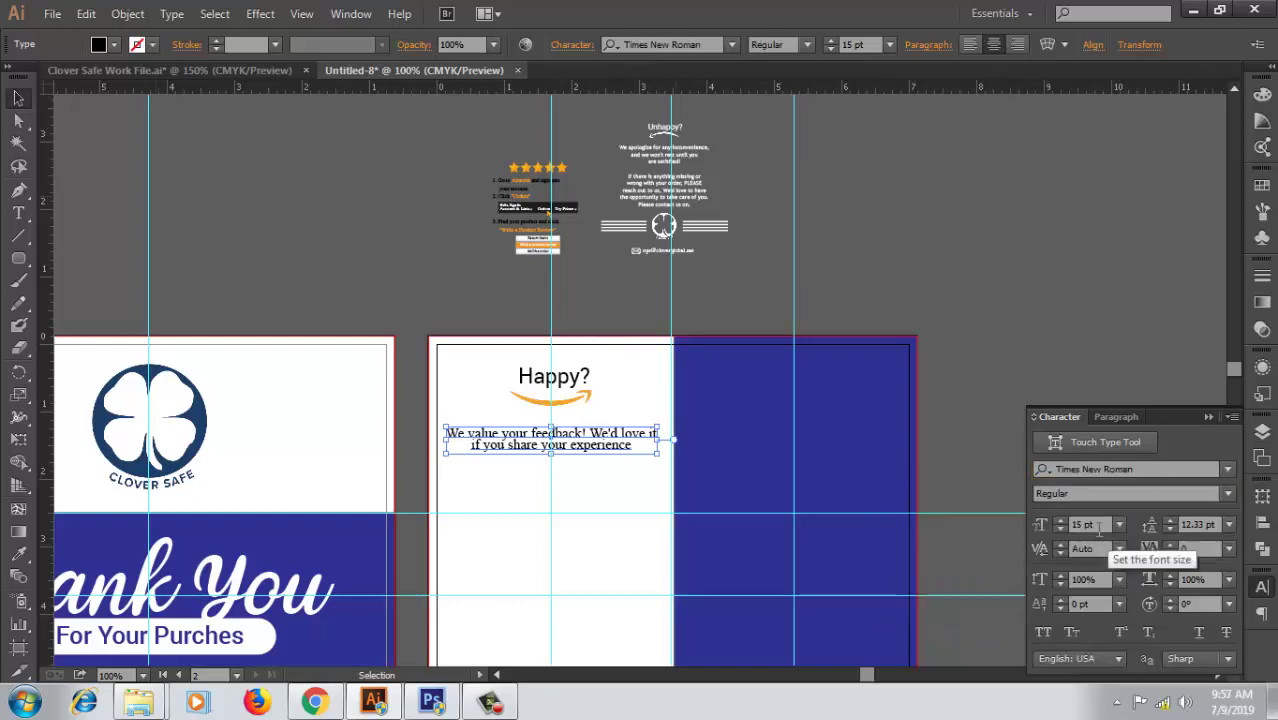
key("Down")
key("Down")
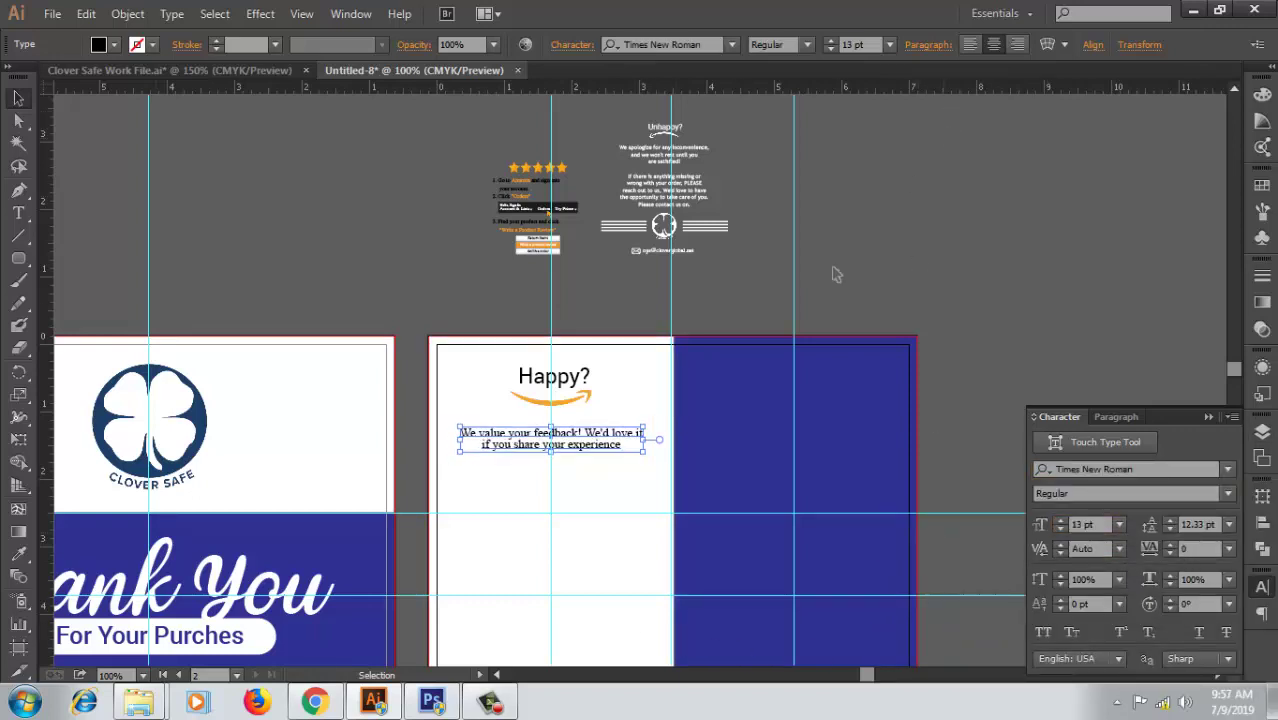
- Position the five-star rating just below the feedback text
left_click(921, 251)
left_click_drag(921, 251, 901, 239)
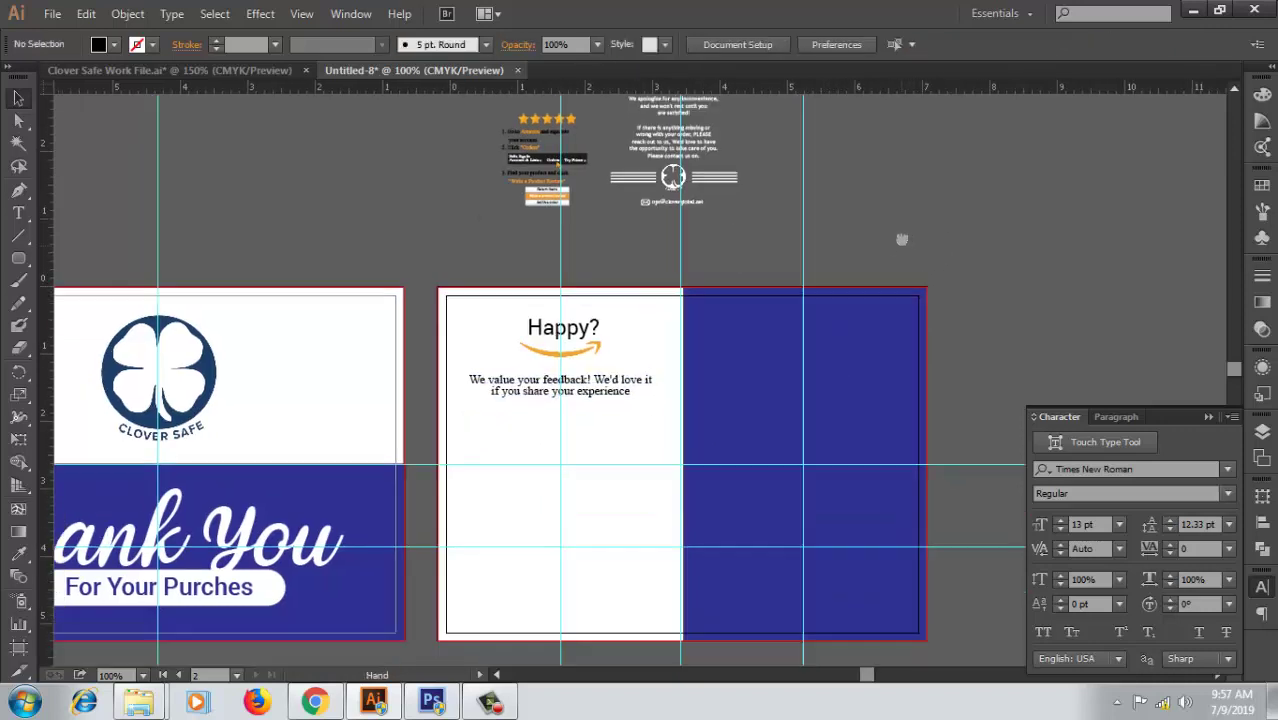
mouse_move(567, 138)
left_mouse_down()
mouse_move(511, 112)
mouse_move(525, 132)
mouse_move(535, 120)
mouse_move(540, 420)
left_mouse_up()
left_click_drag(736, 274, 800, 247)
left_click_drag(548, 393, 578, 395)
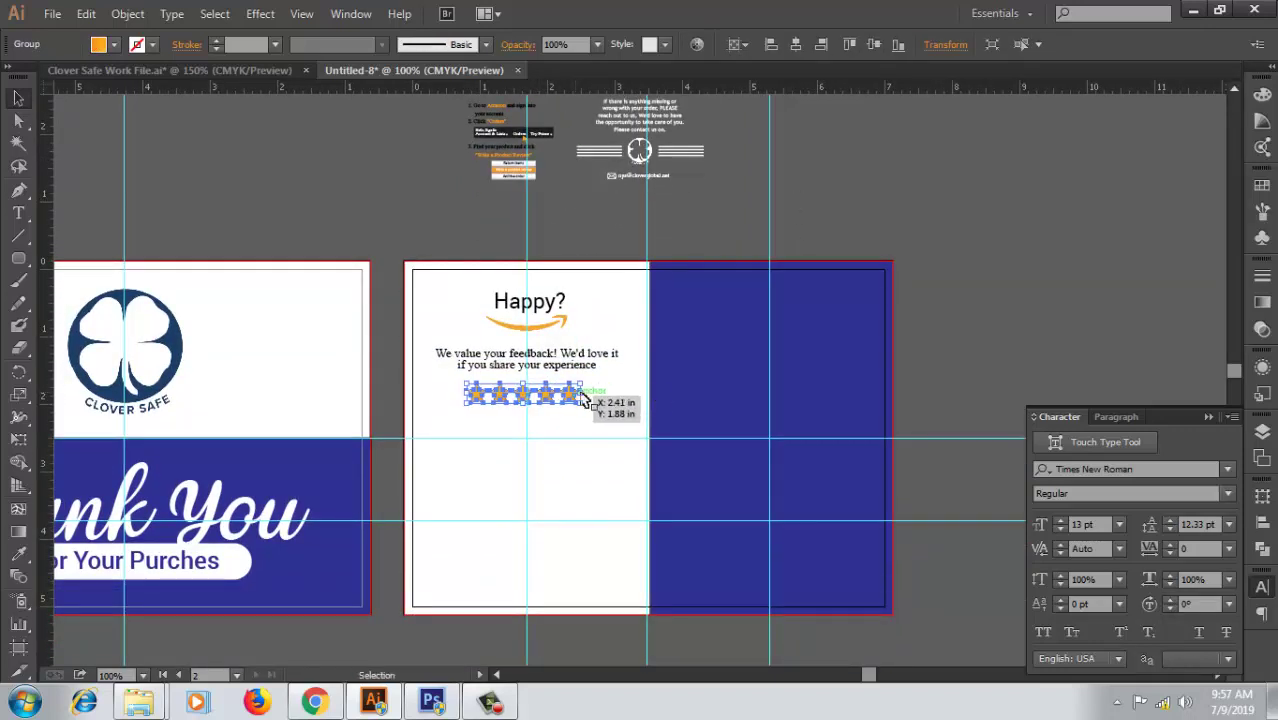
left_click(661, 373)
left_click_drag(562, 394, 570, 393)
left_click(648, 380)
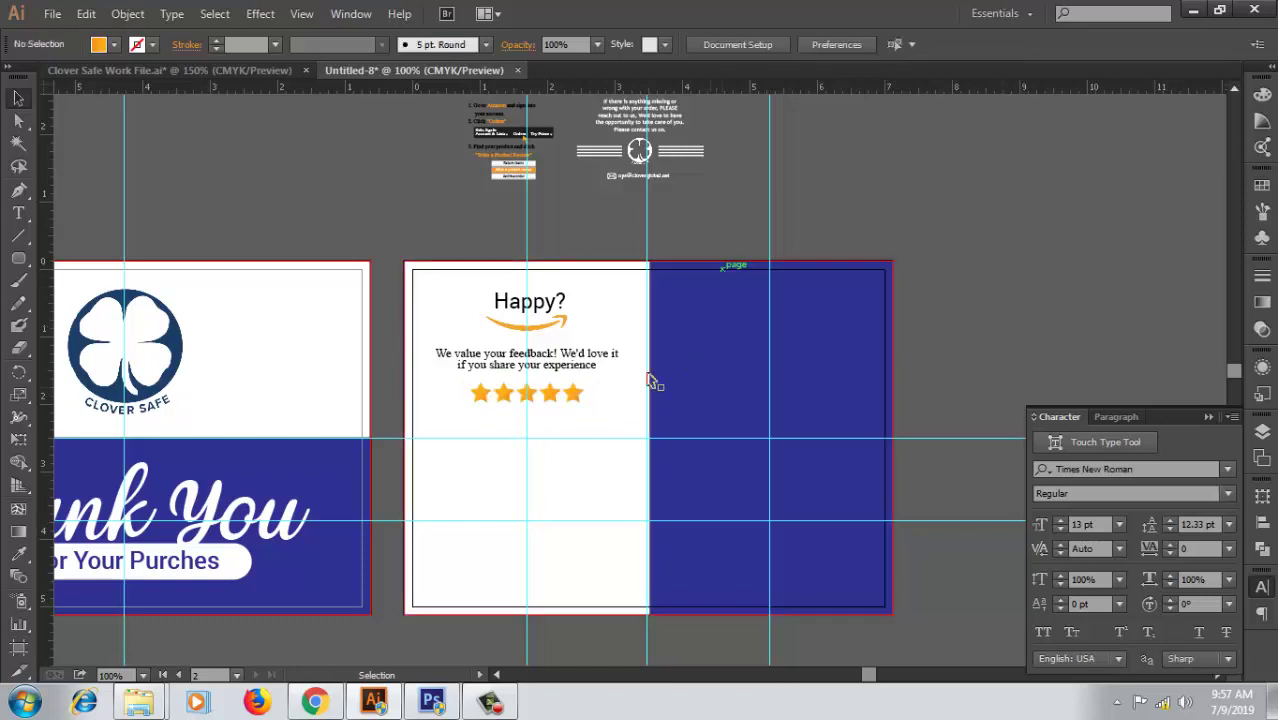
left_click(562, 398)
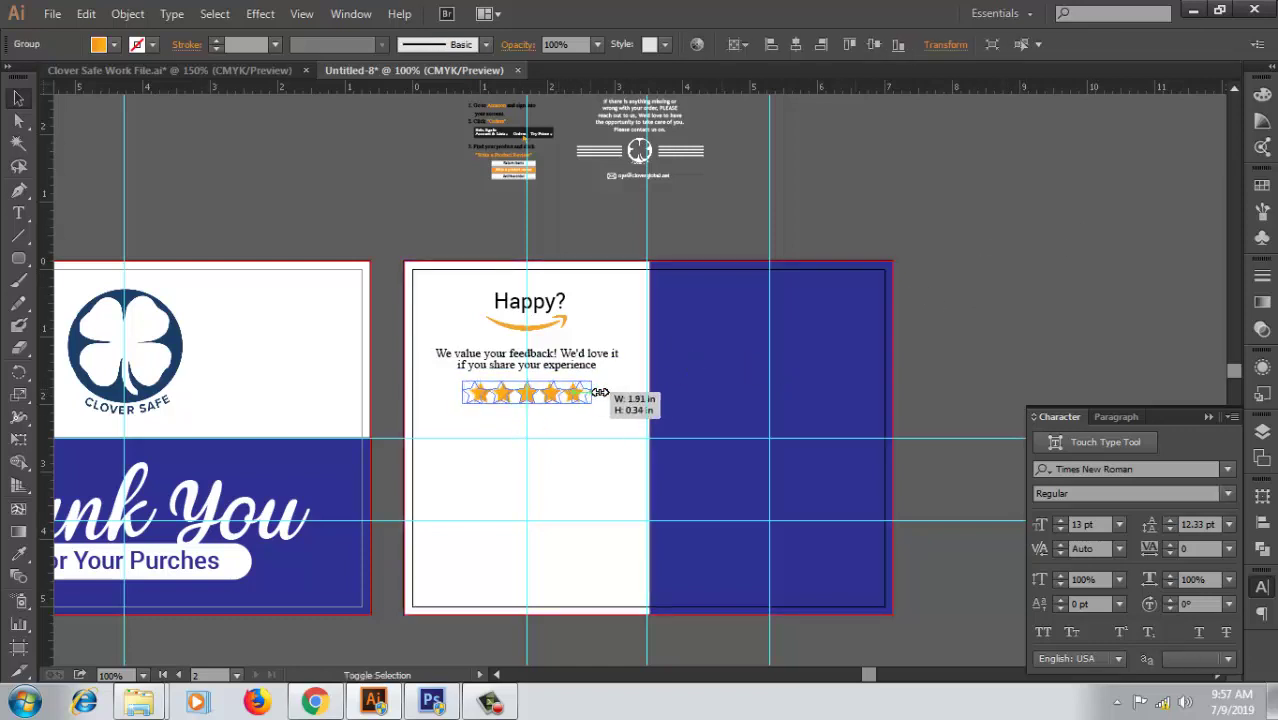
left_click(630, 430)
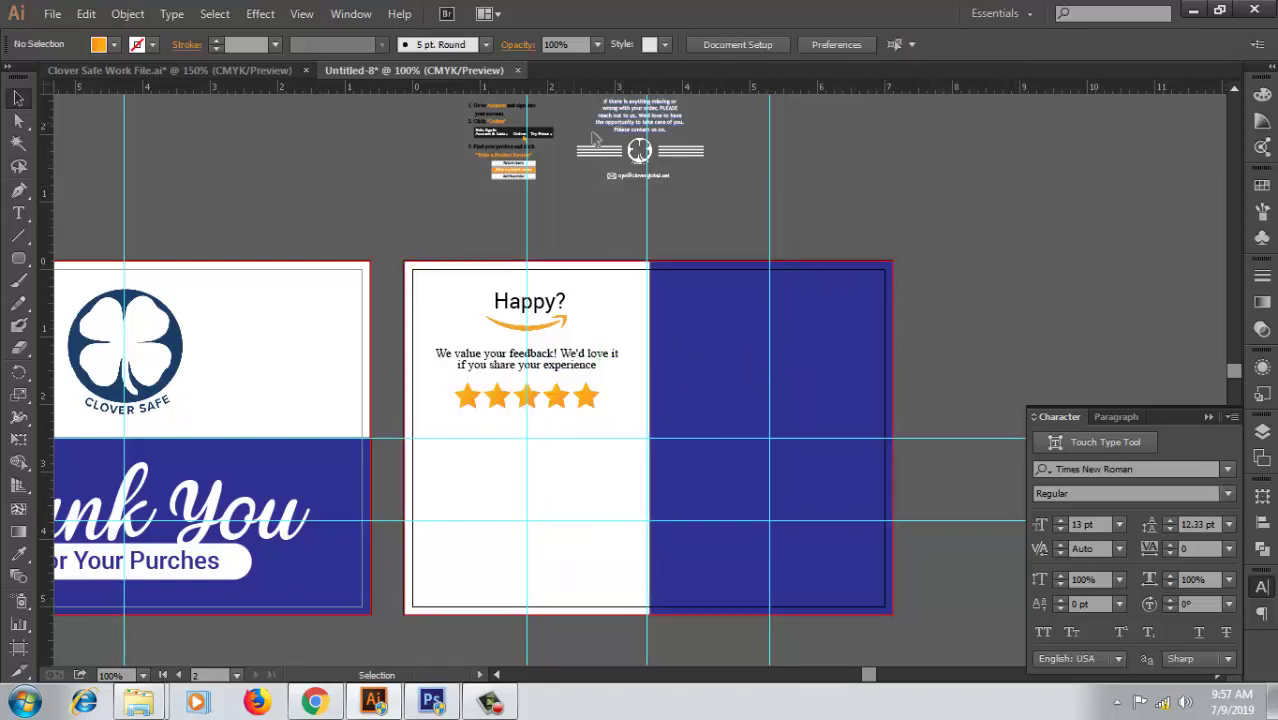
- Move the numbered Amazon review steps onto the white Happy? panel below the stars
scroll(511, 140, "up", 1)
left_click(504, 163)
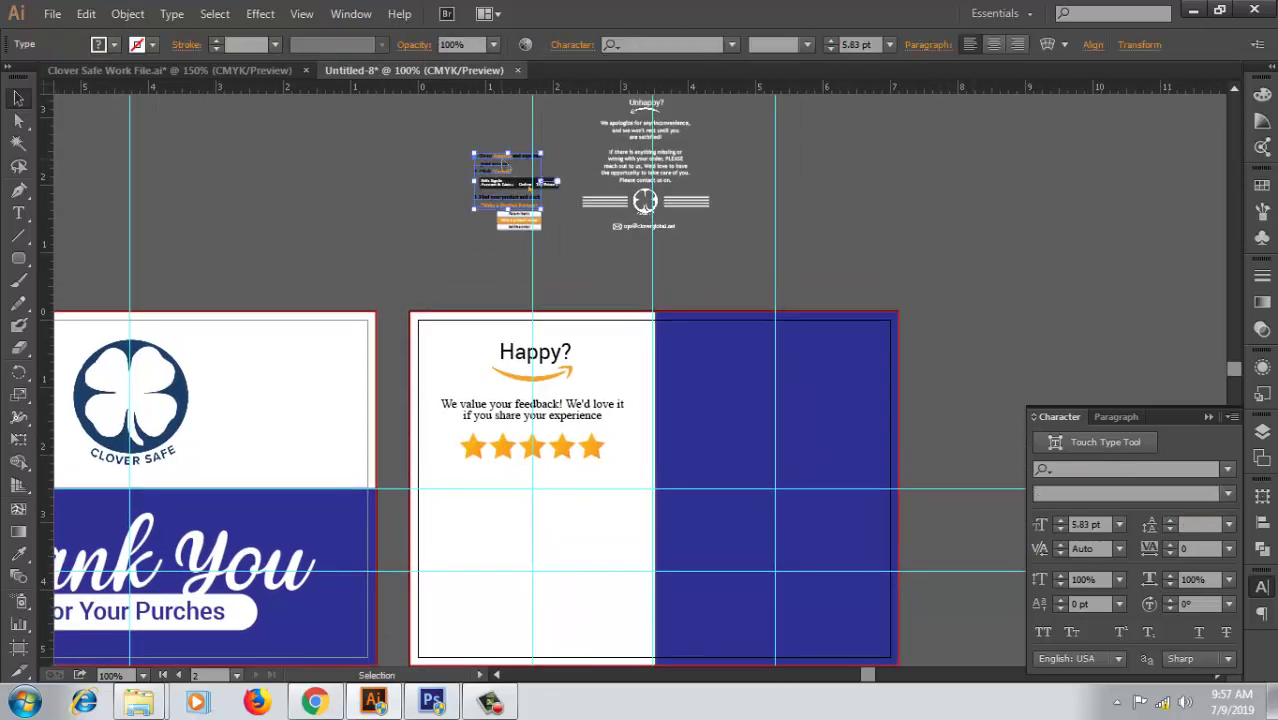
left_click(424, 140)
left_click_drag(444, 151, 526, 243)
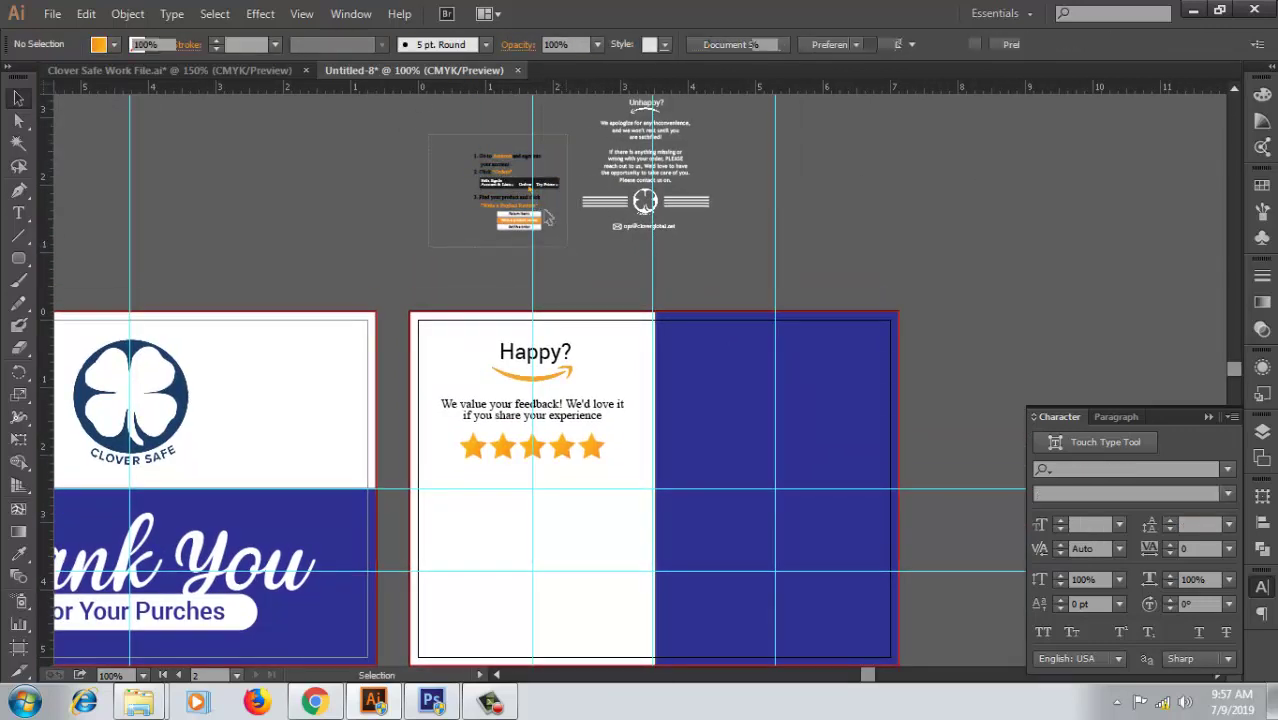
left_click(561, 262)
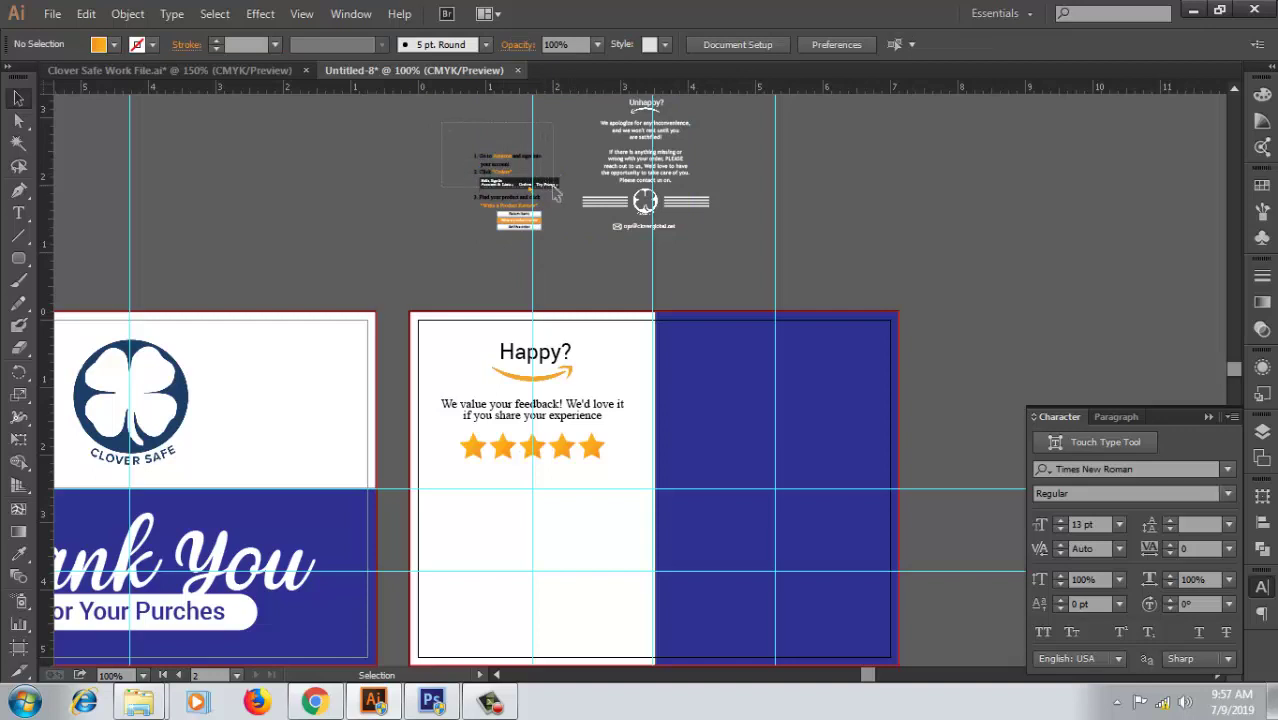
left_click_drag(556, 193, 593, 203)
left_click(580, 228, "shift")
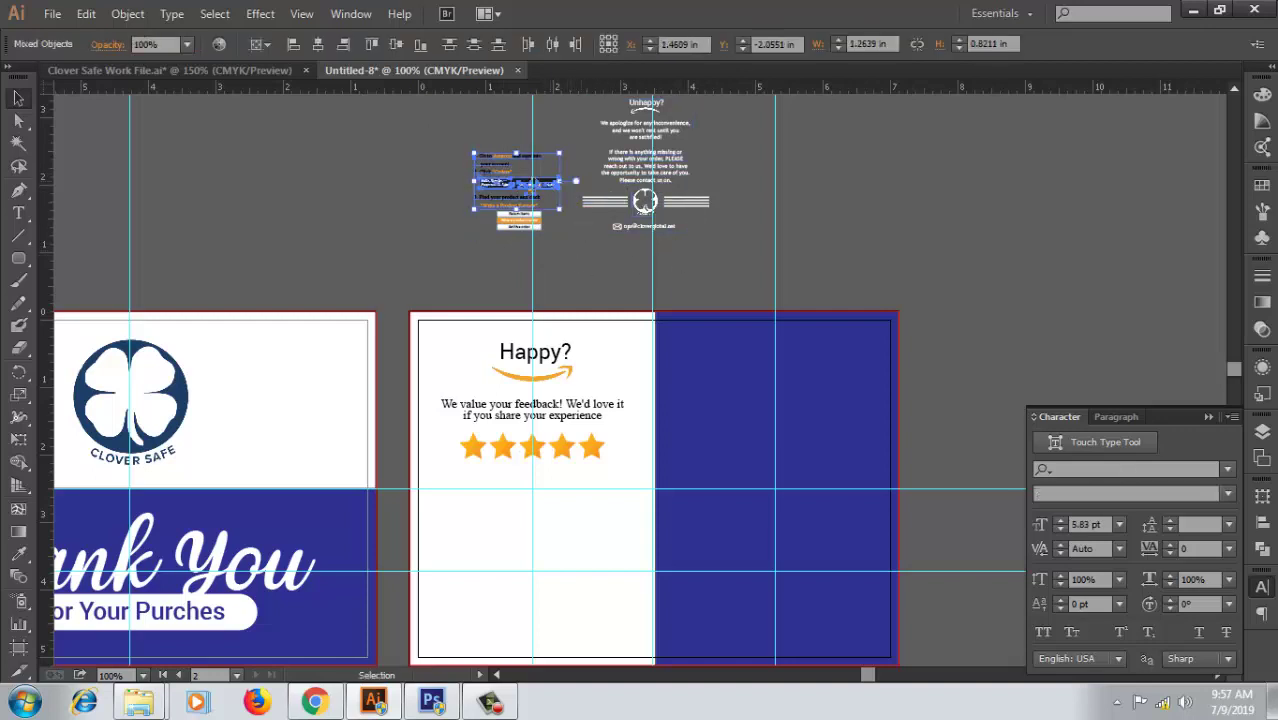
mouse_move(605, 330)
left_mouse_down()
mouse_move(572, 513)
mouse_move(611, 516)
left_mouse_up()
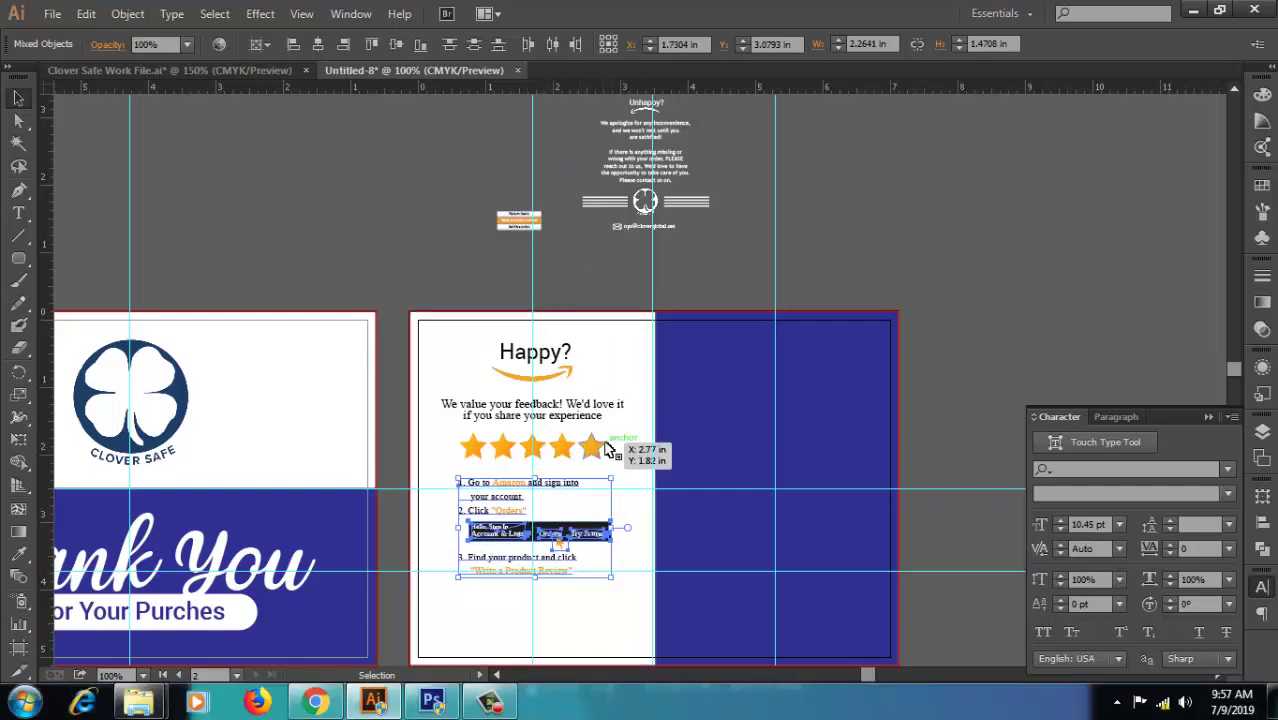
- Move the three-button block below step 3
left_click(887, 262)
scroll(964, 314, "down", 1)
scroll(770, 336, "up", 3)
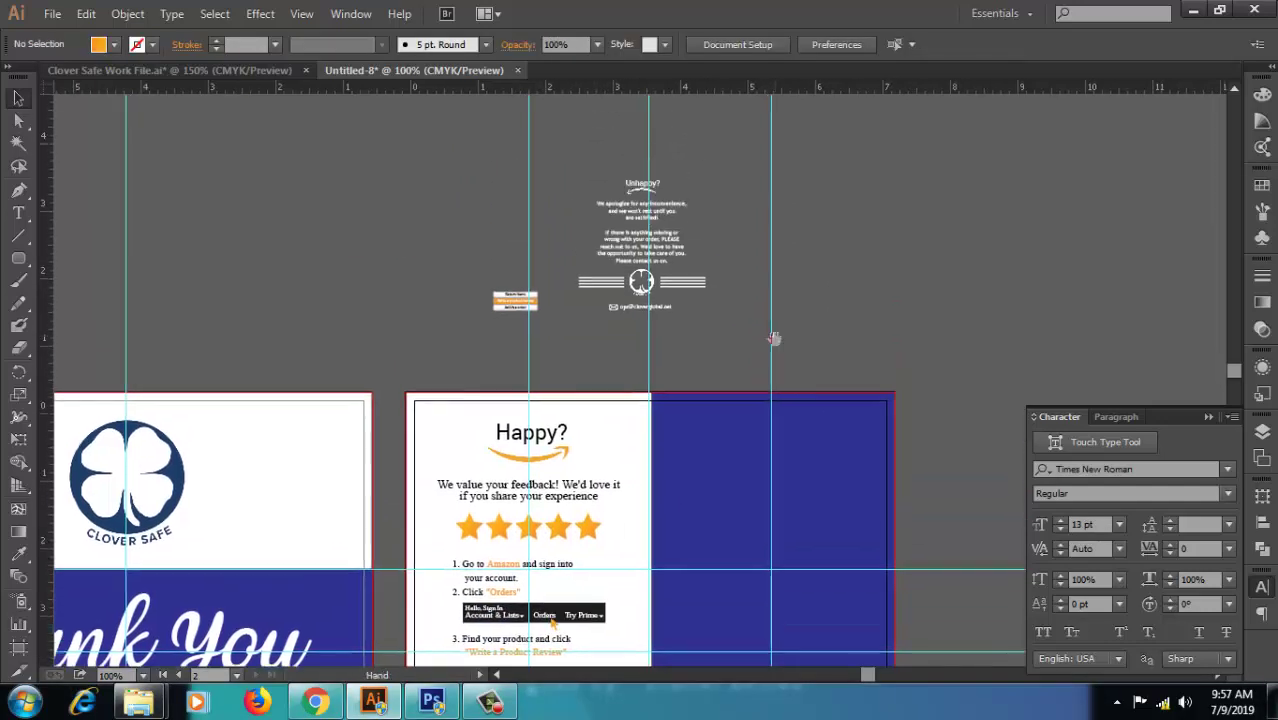
left_click(541, 327)
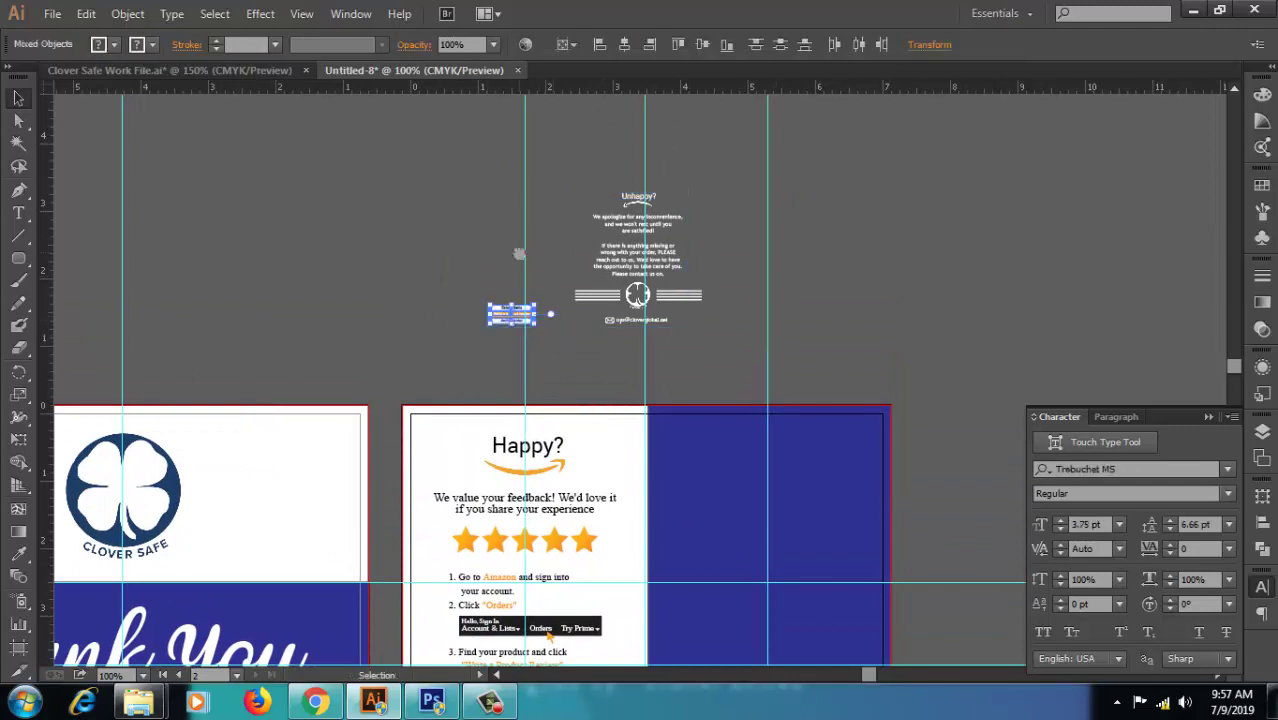
scroll(519, 253, "down", 3)
left_click_drag(533, 207, 536, 577)
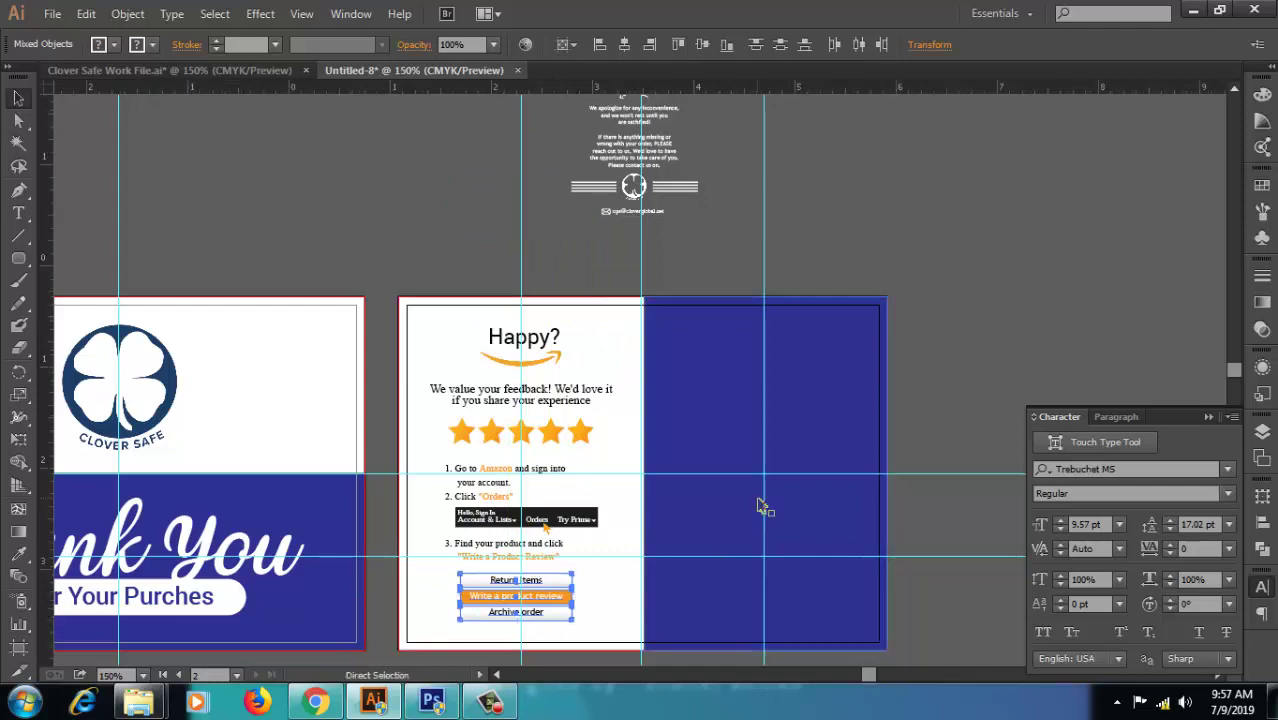
- Apply Times New Roman to the Amazon nav-bar text inside the steps group
key("ctrl+=")
scroll(562, 257, "down", 2)
left_click(548, 268)
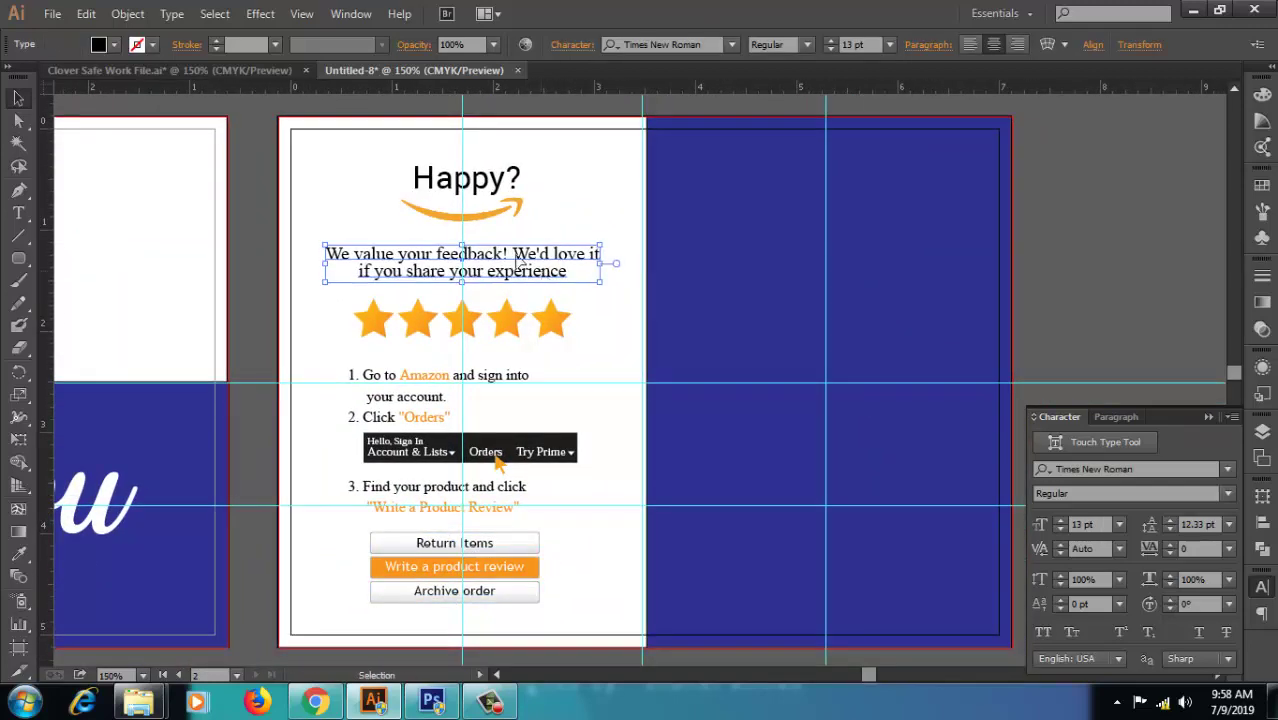
left_click(535, 333)
left_click(497, 395)
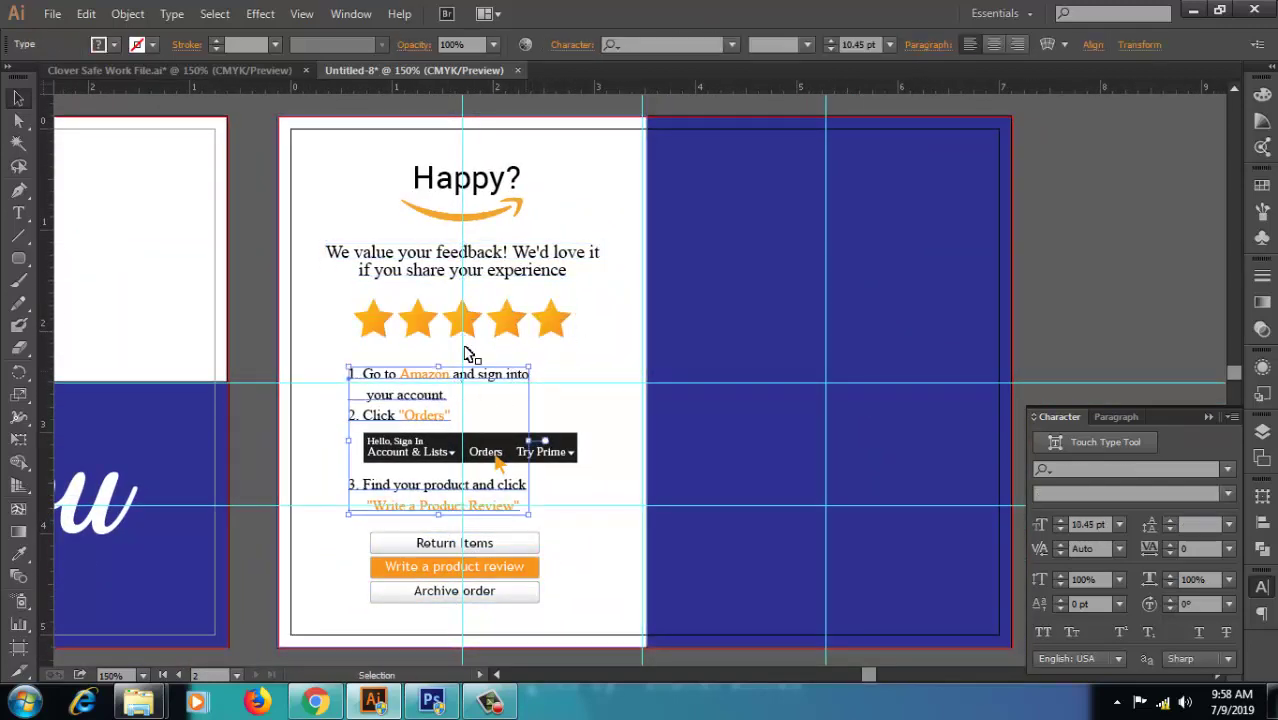
double_click(466, 376)
key("ctrl+a")
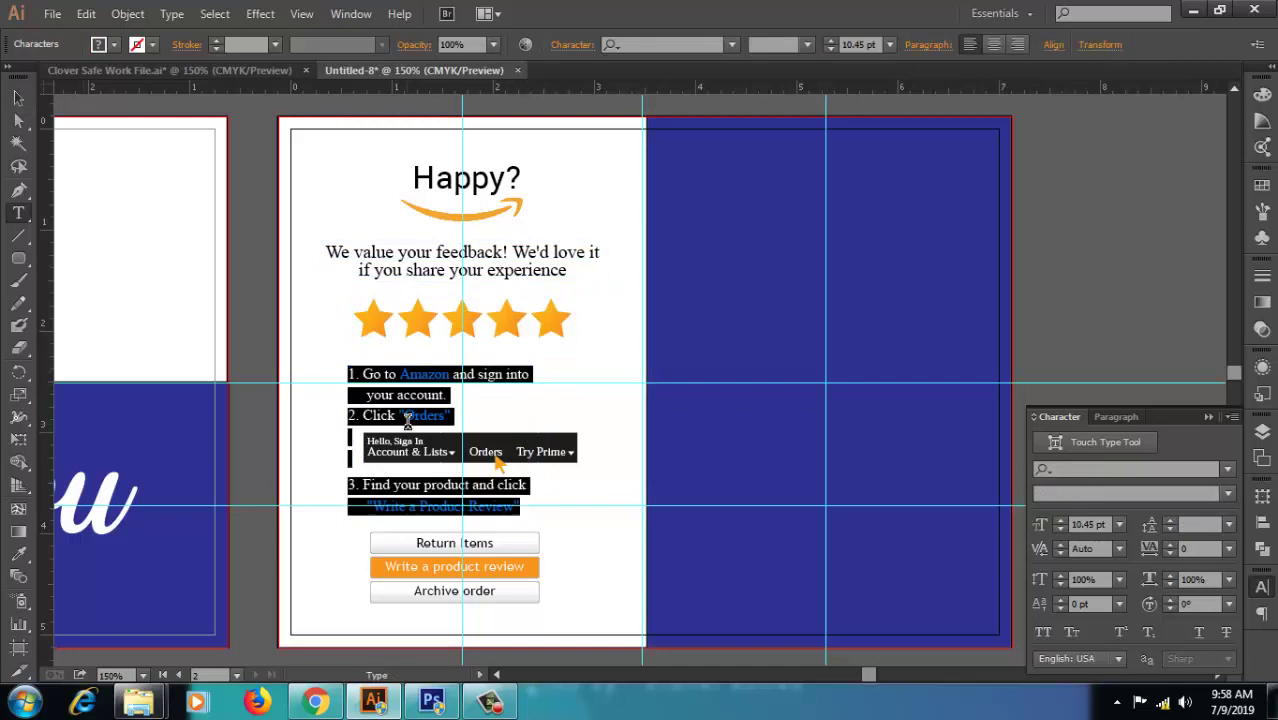
left_click(407, 421)
left_click(610, 401)
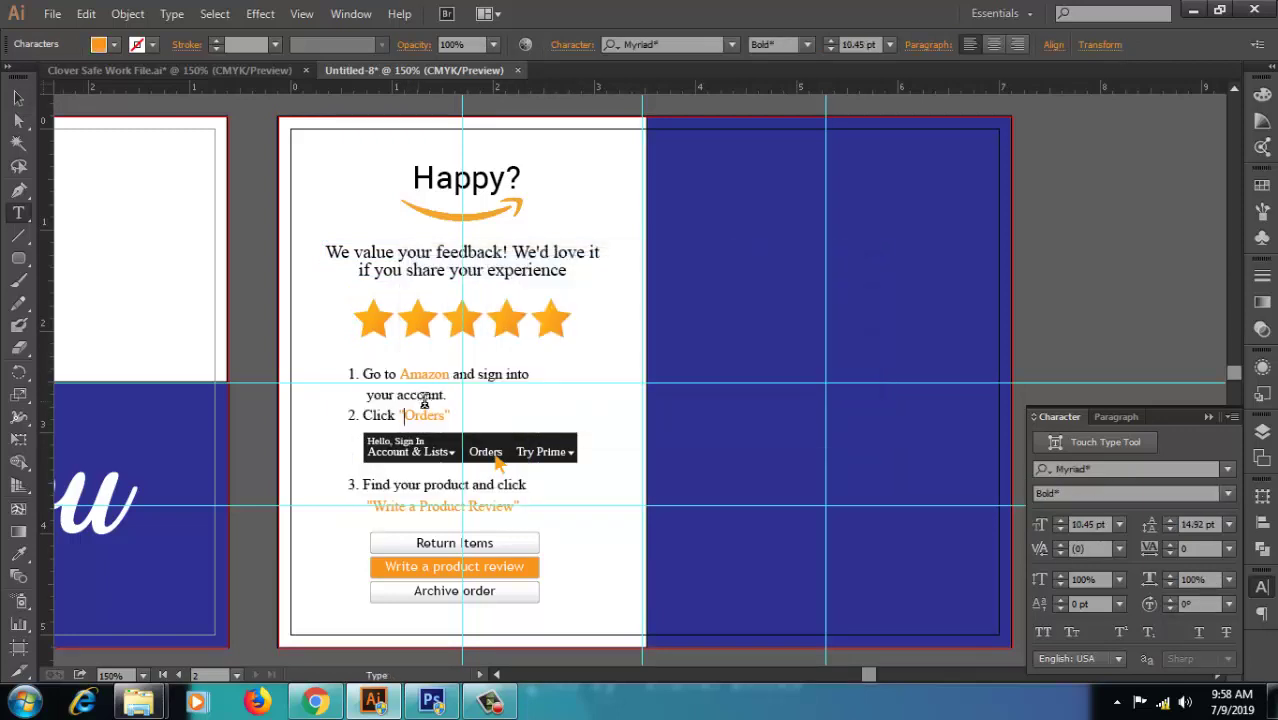
key("ctrl+a")
key("Escape")
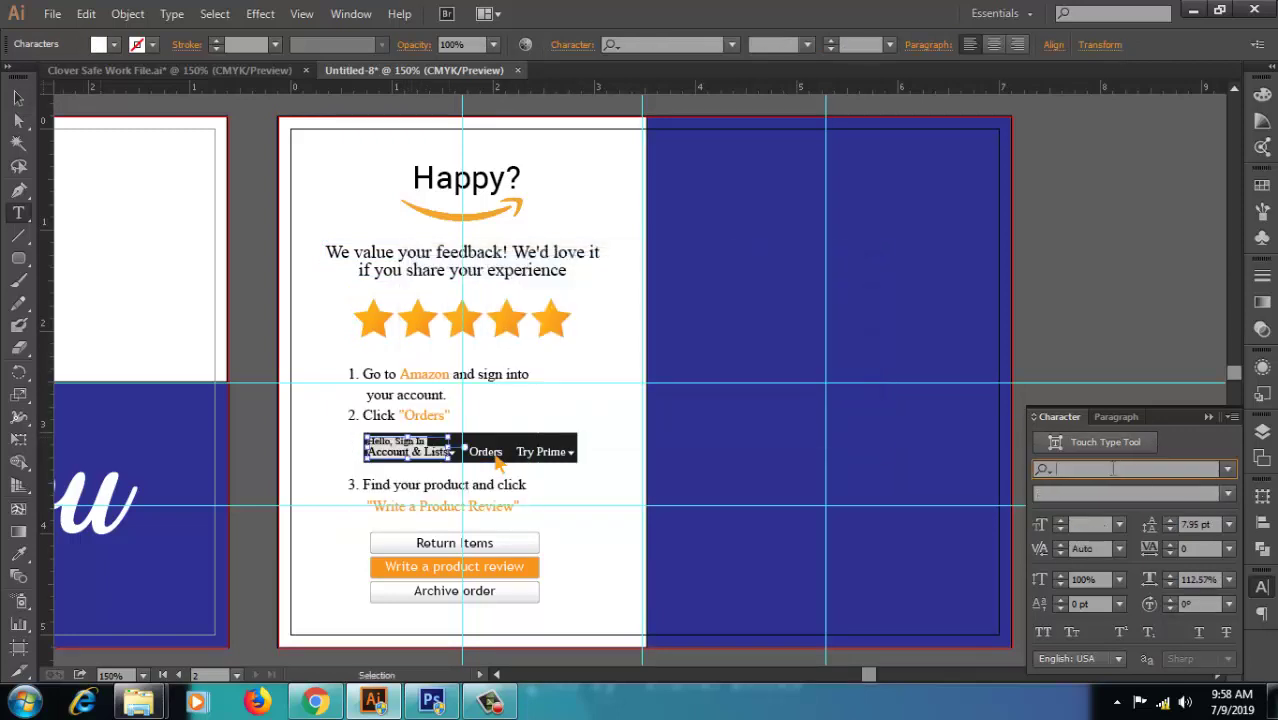
type("TIMES")
key("Return")
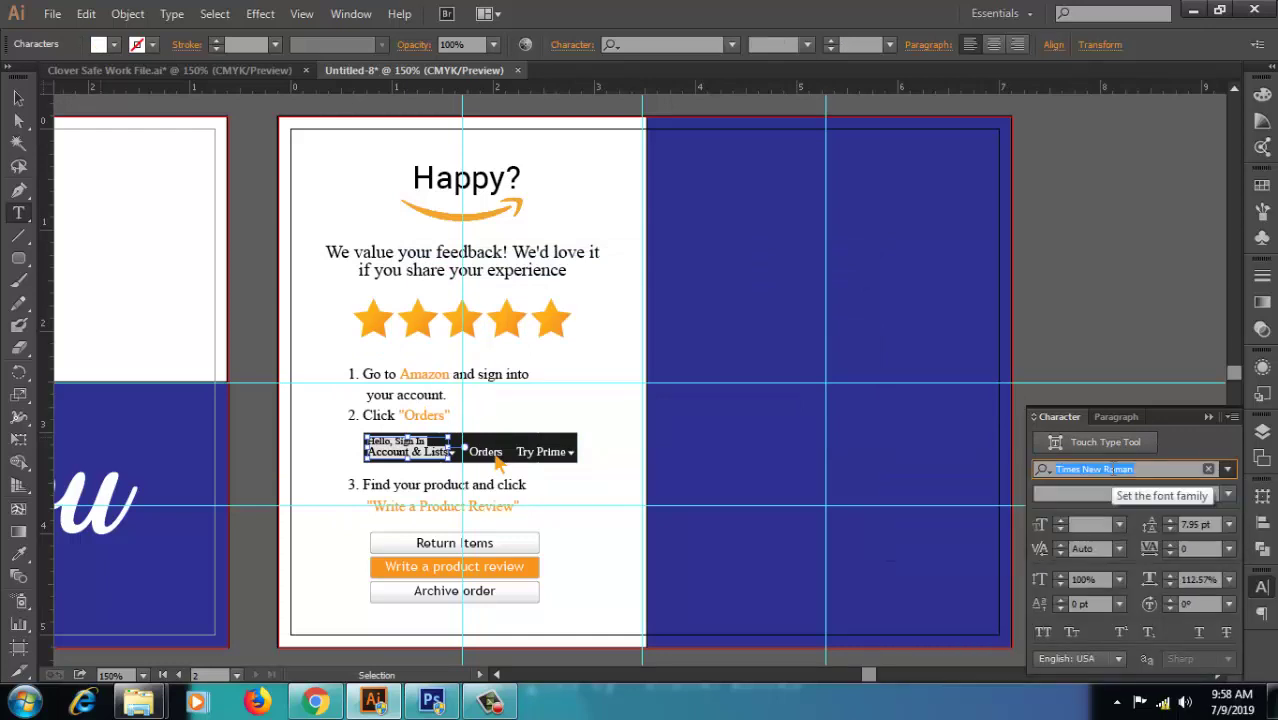
left_click(1027, 296)
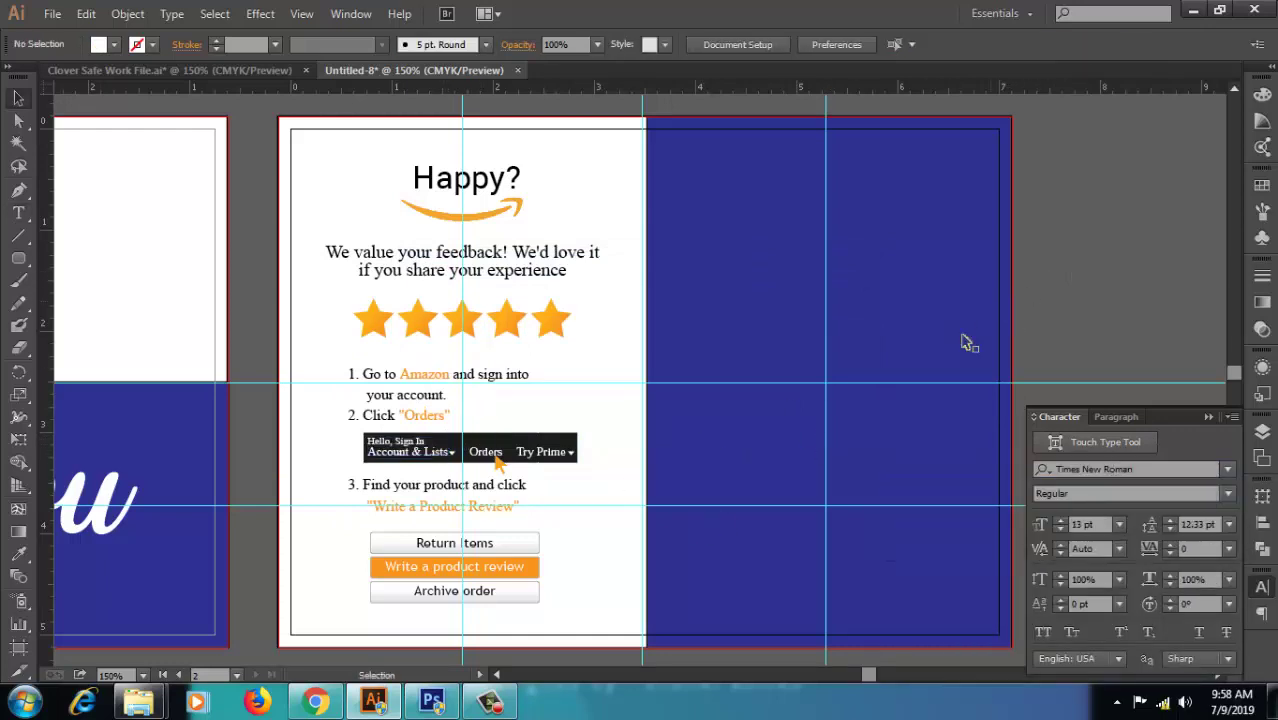
- Set the numbered-steps text to Times New Roman
double_click(384, 403)
key("ctrl+a")
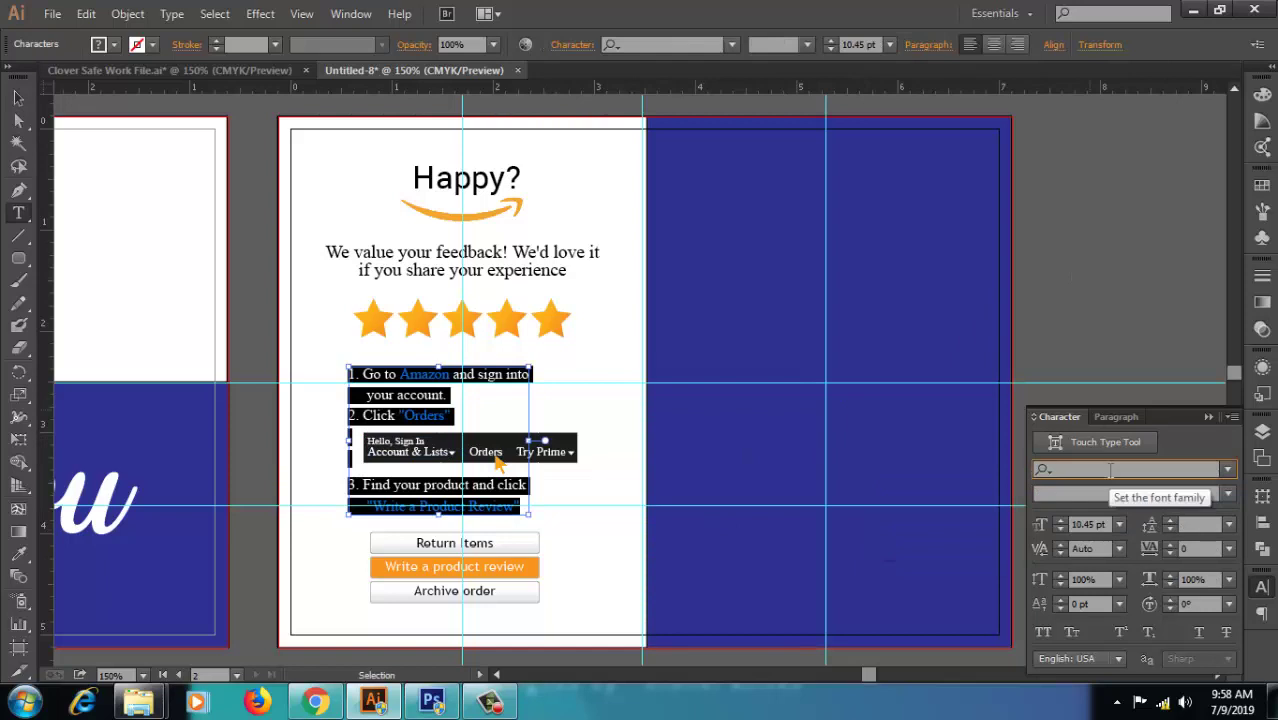
left_click(1110, 470)
type("TIMES")
key("Return")
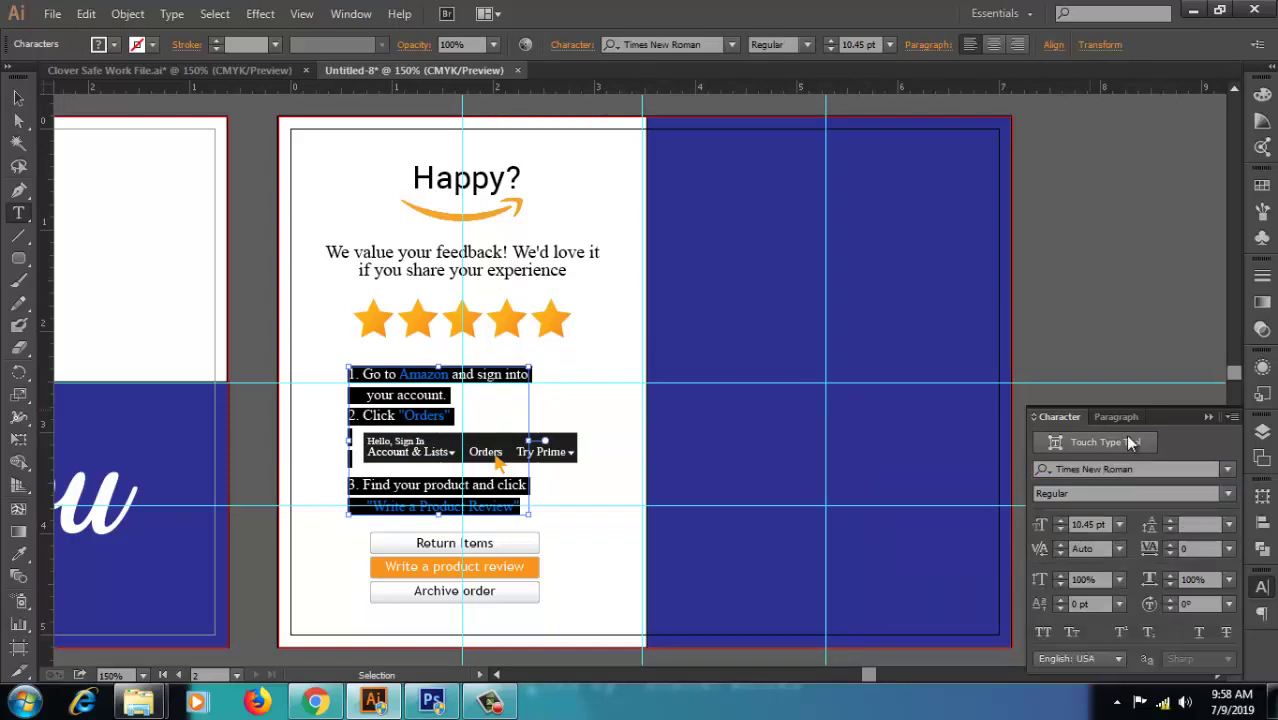
key("Escape")
left_click(590, 470)
- Nudge the button-label text down slightly
left_click(574, 447)
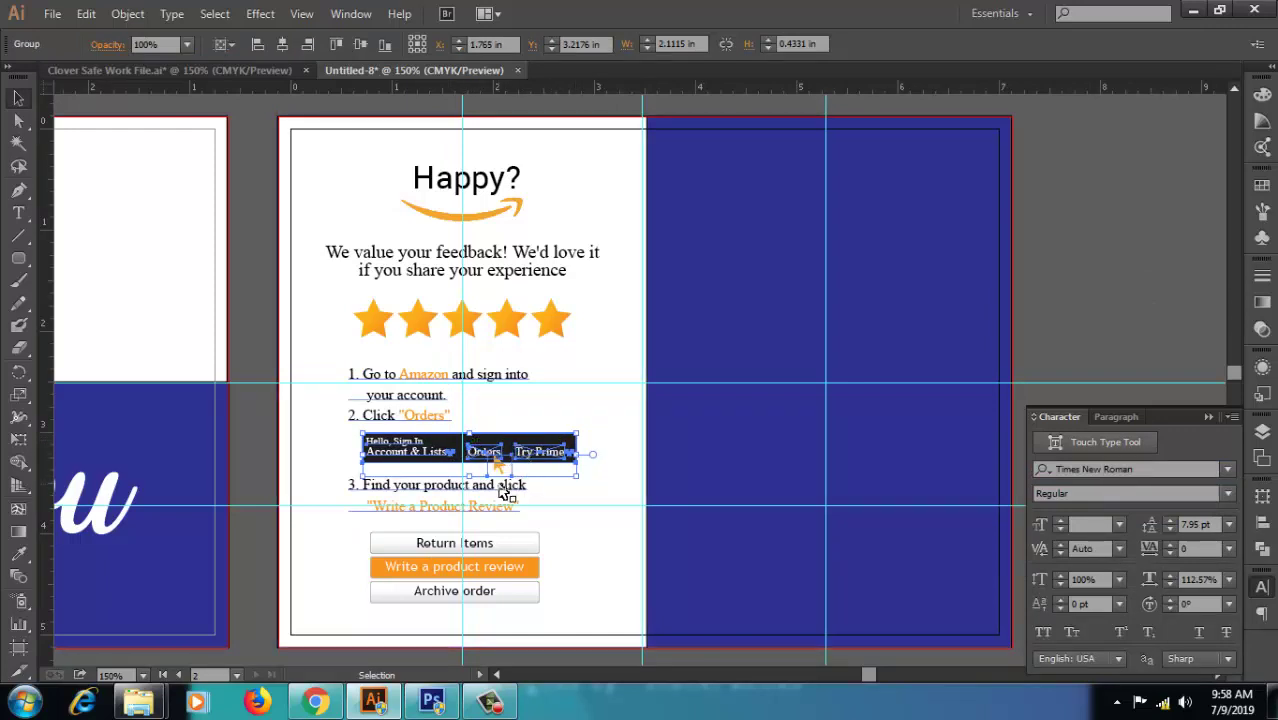
left_click(792, 370)
left_click_drag(792, 370, 813, 323)
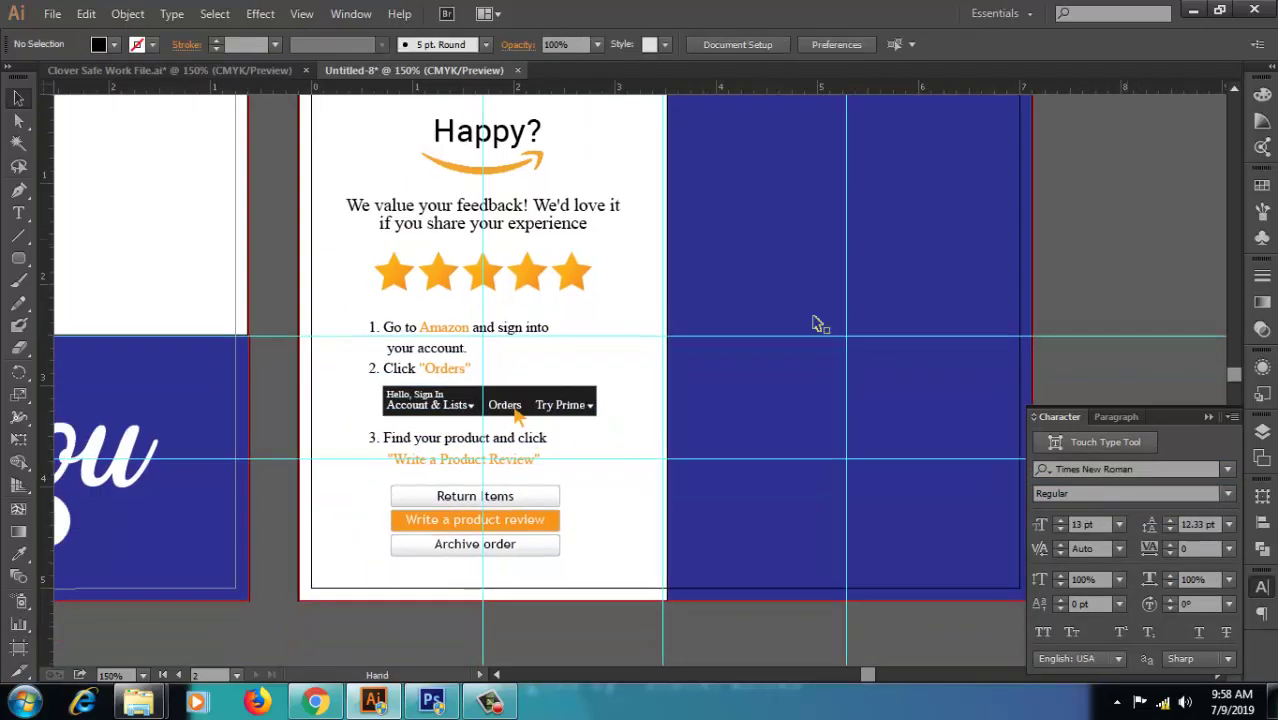
left_click(570, 284)
left_click(620, 472)
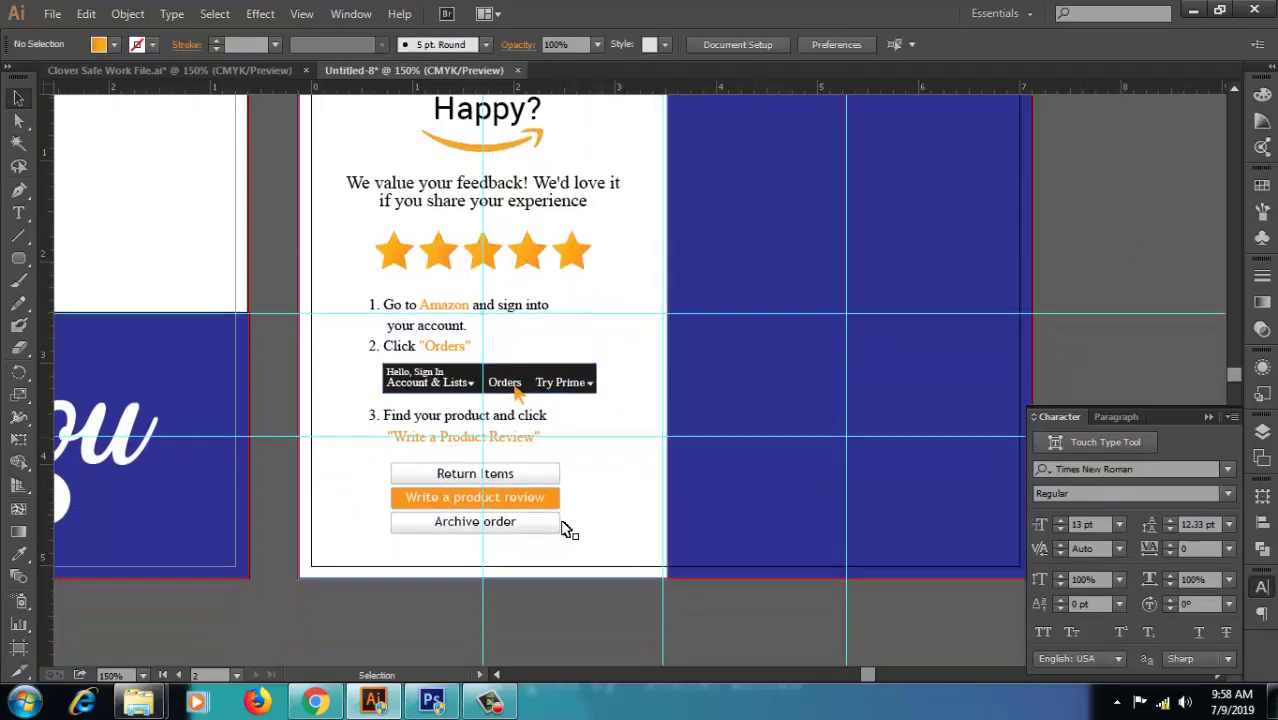
scroll(570, 528, "down", 1)
left_click(545, 497)
key("Down")
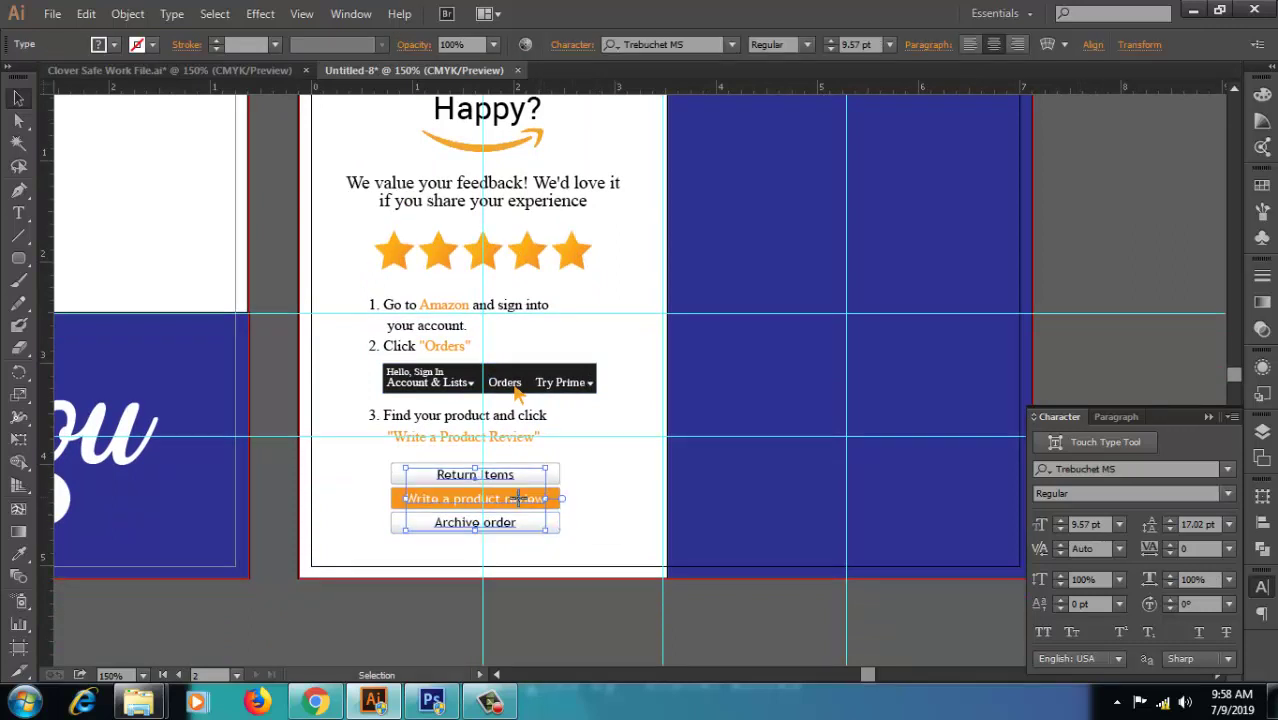
- Set all three button labels to Times New Roman Bold
double_click(518, 498)
key("ctrl+a")
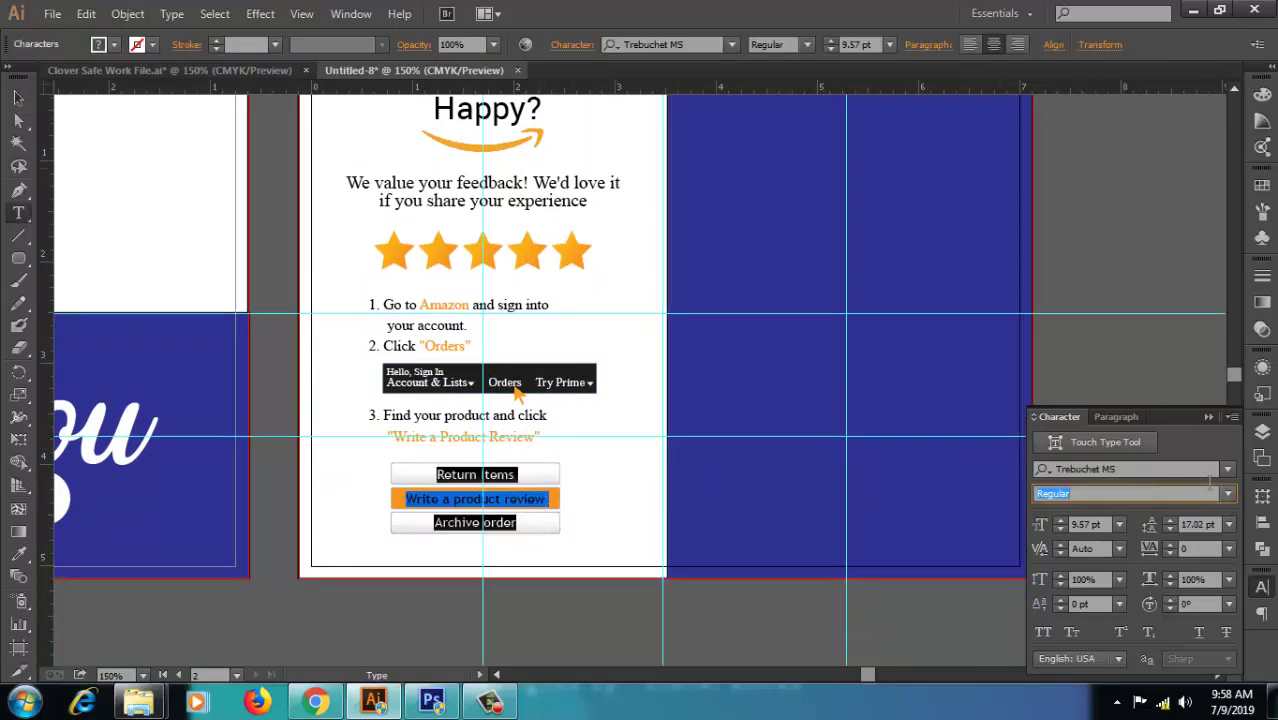
left_click(1176, 467)
type("times")
key("Return")
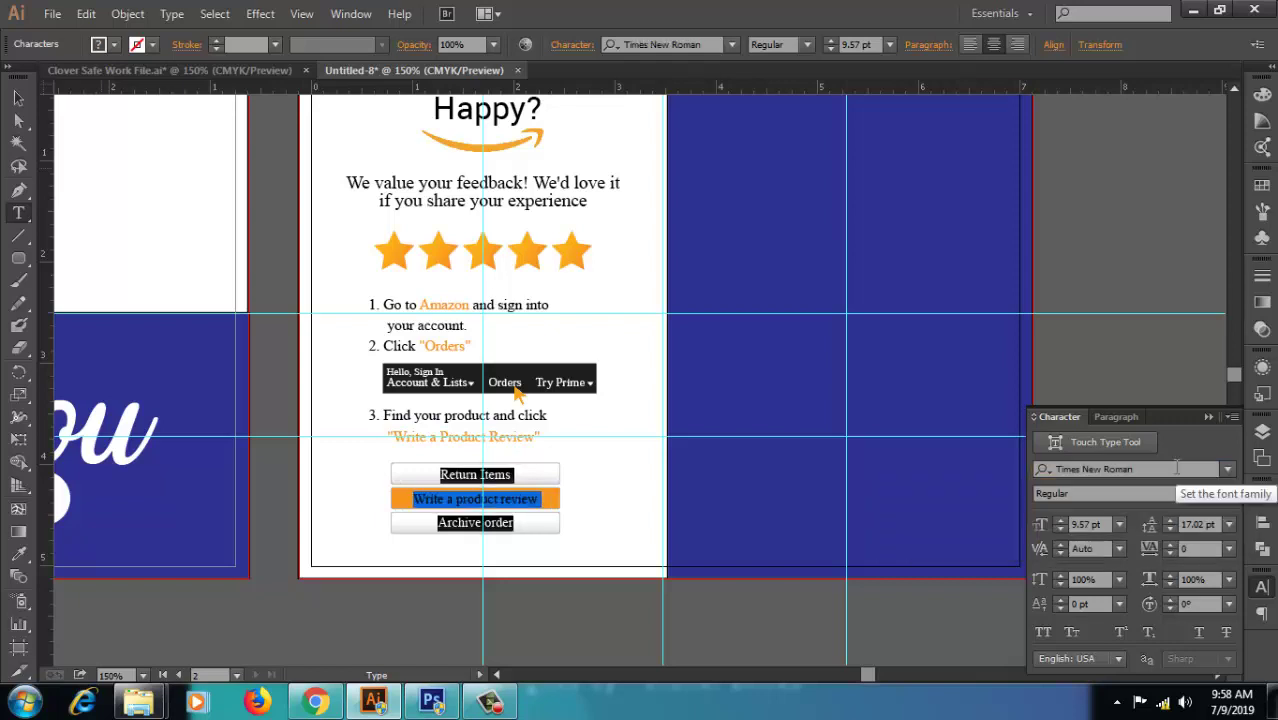
left_click(1227, 493)
left_click(1185, 555)
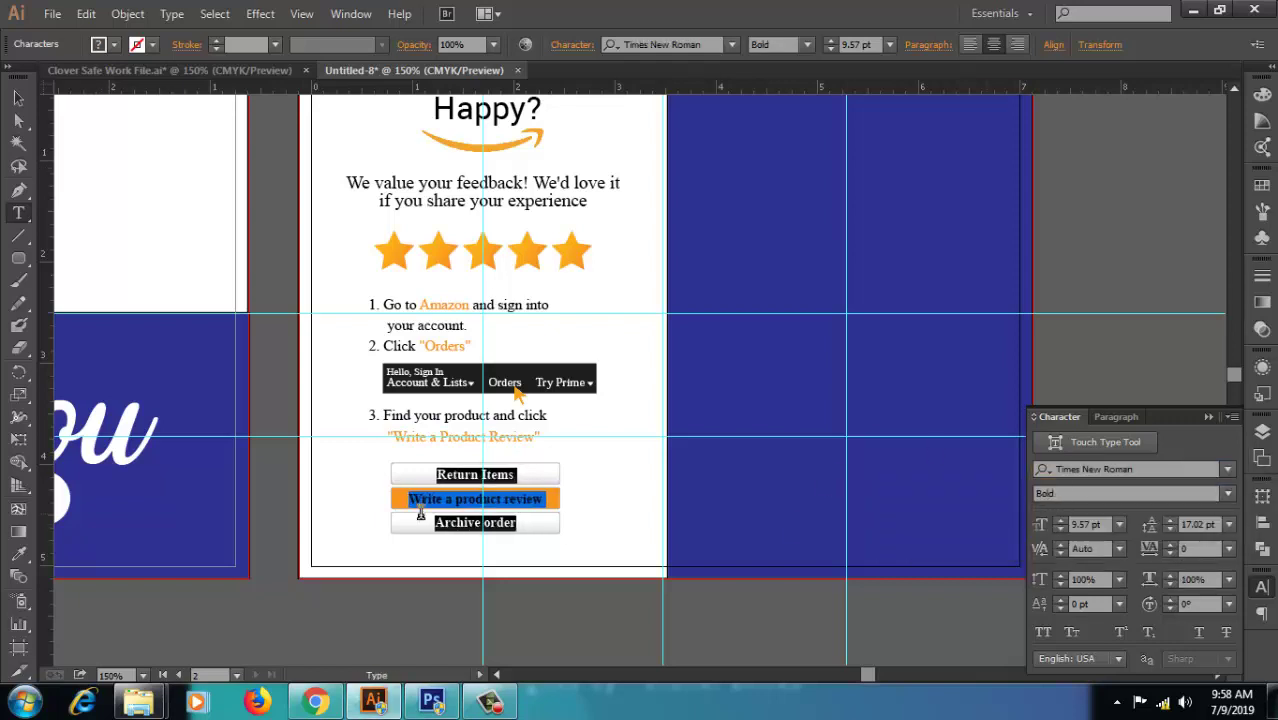
key("Escape")
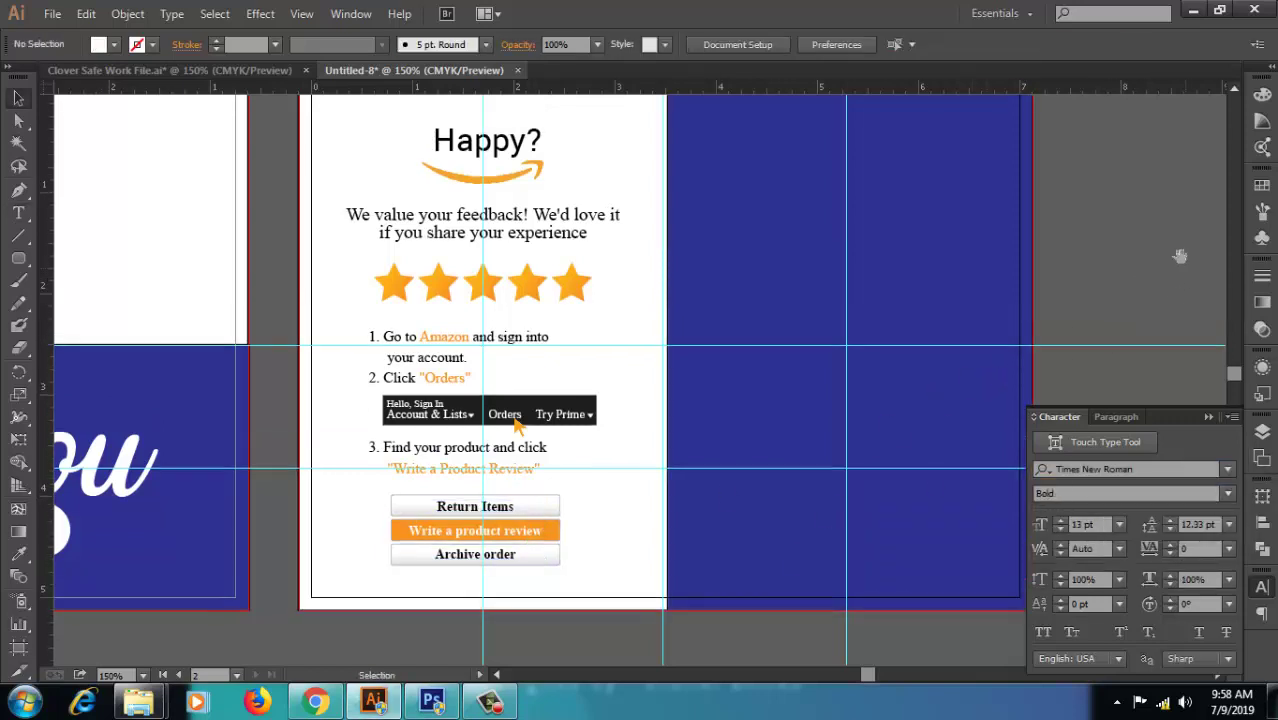
mouse_move(726, 338)
left_mouse_down()
mouse_move(718, 383)
mouse_move(776, 400)
left_mouse_up()
- Group the Return Items, review and Archive order buttons into one group
left_click(594, 540)
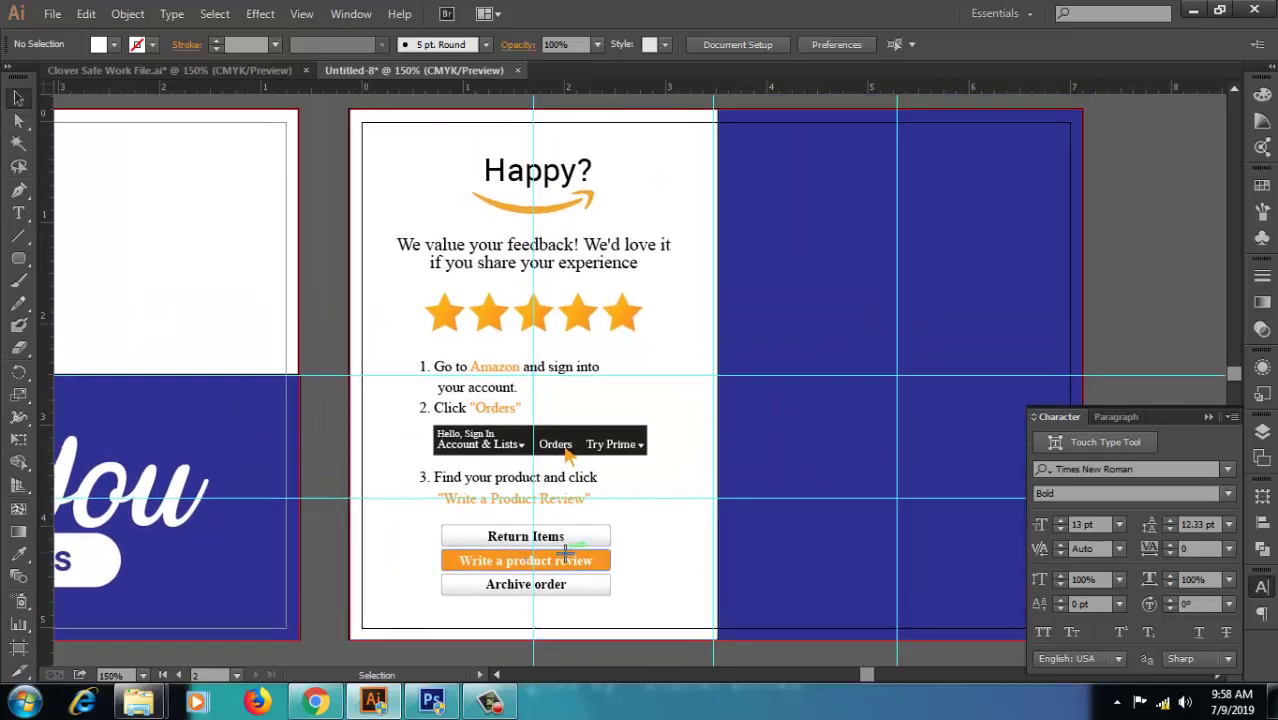
left_click(604, 588, "shift")
right_click(588, 566)
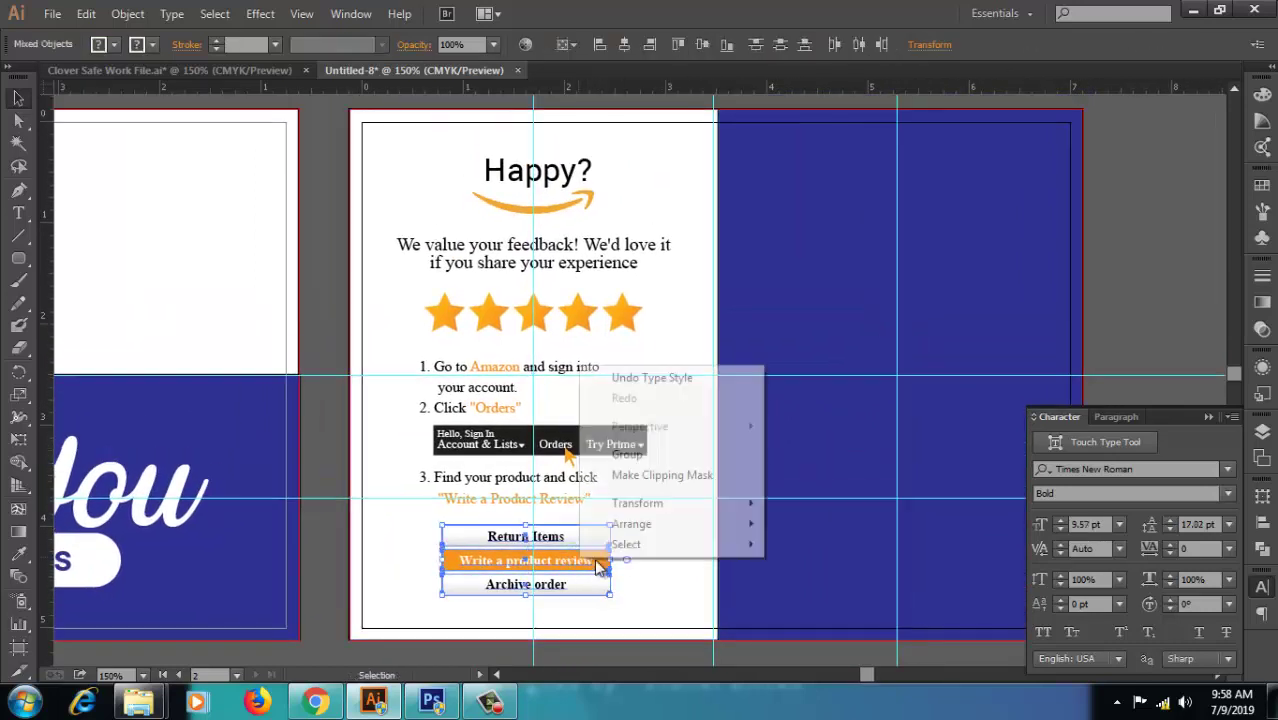
left_click(645, 449)
left_click(1159, 249)
left_click_drag(1159, 249, 1163, 287)
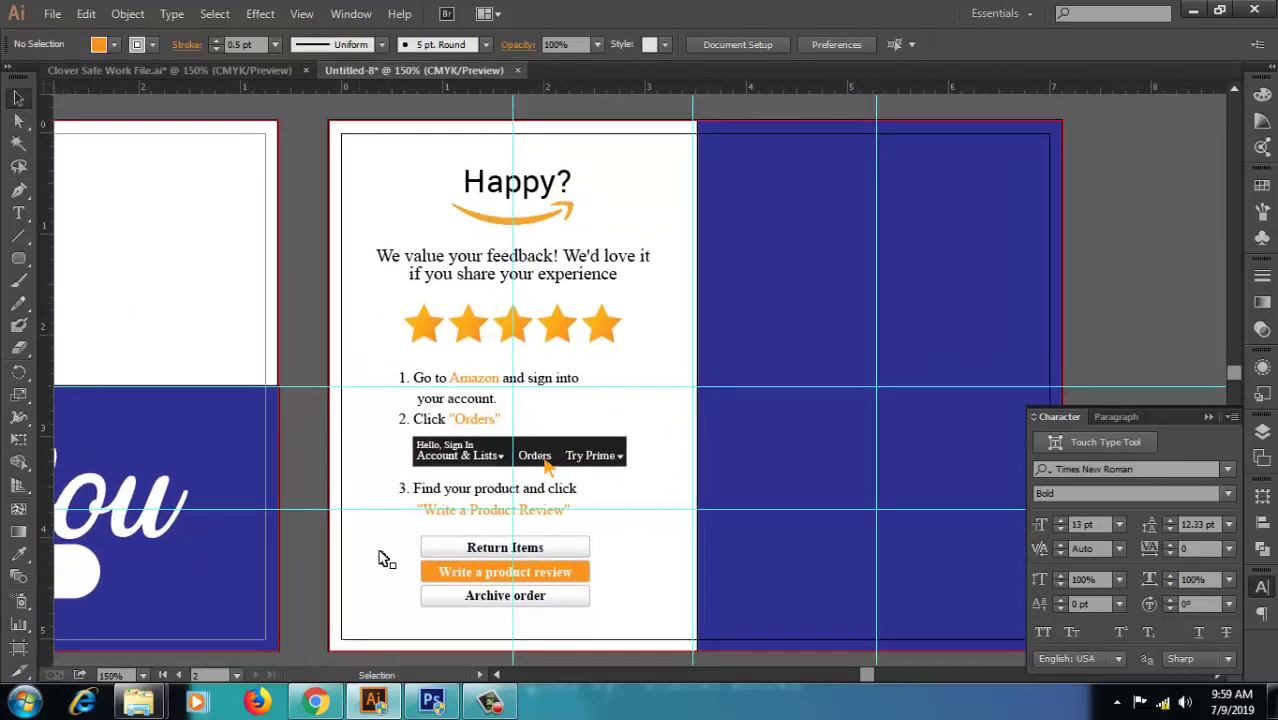
- Shift the grouped buttons slightly right beneath the steps text and nav bar
left_click(440, 568)
left_click(543, 515)
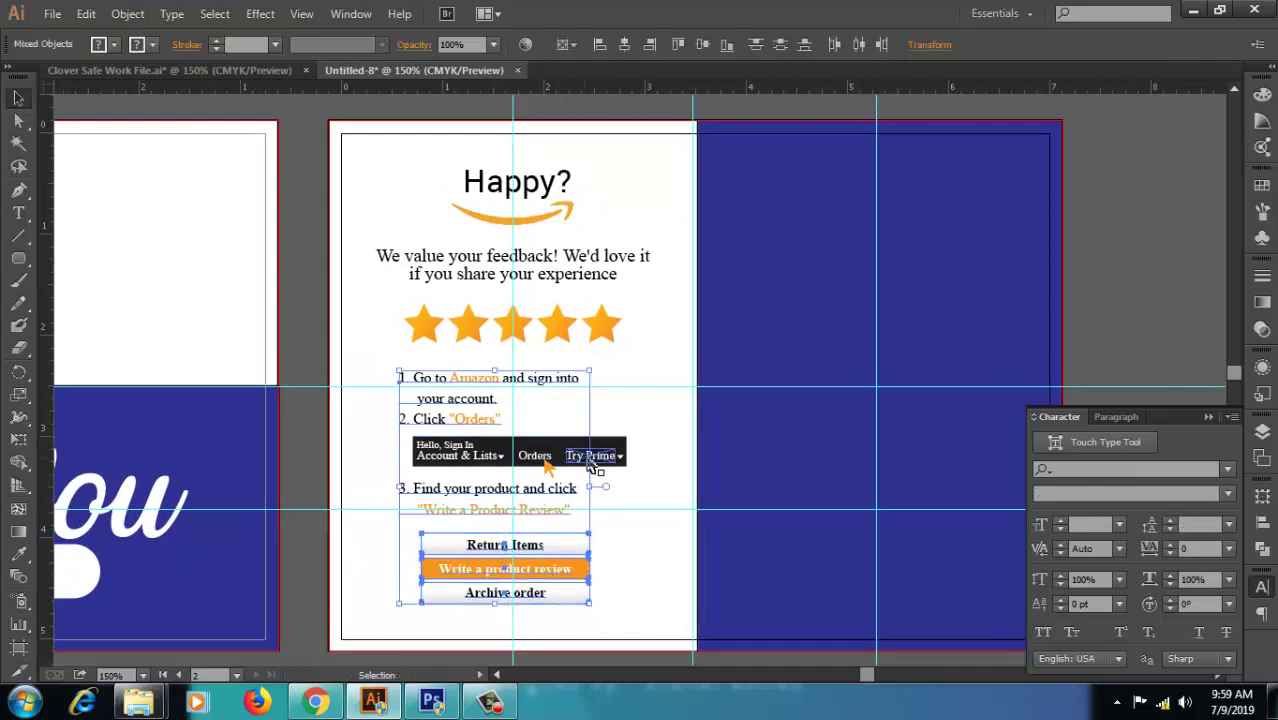
left_click(490, 408)
left_click(479, 419)
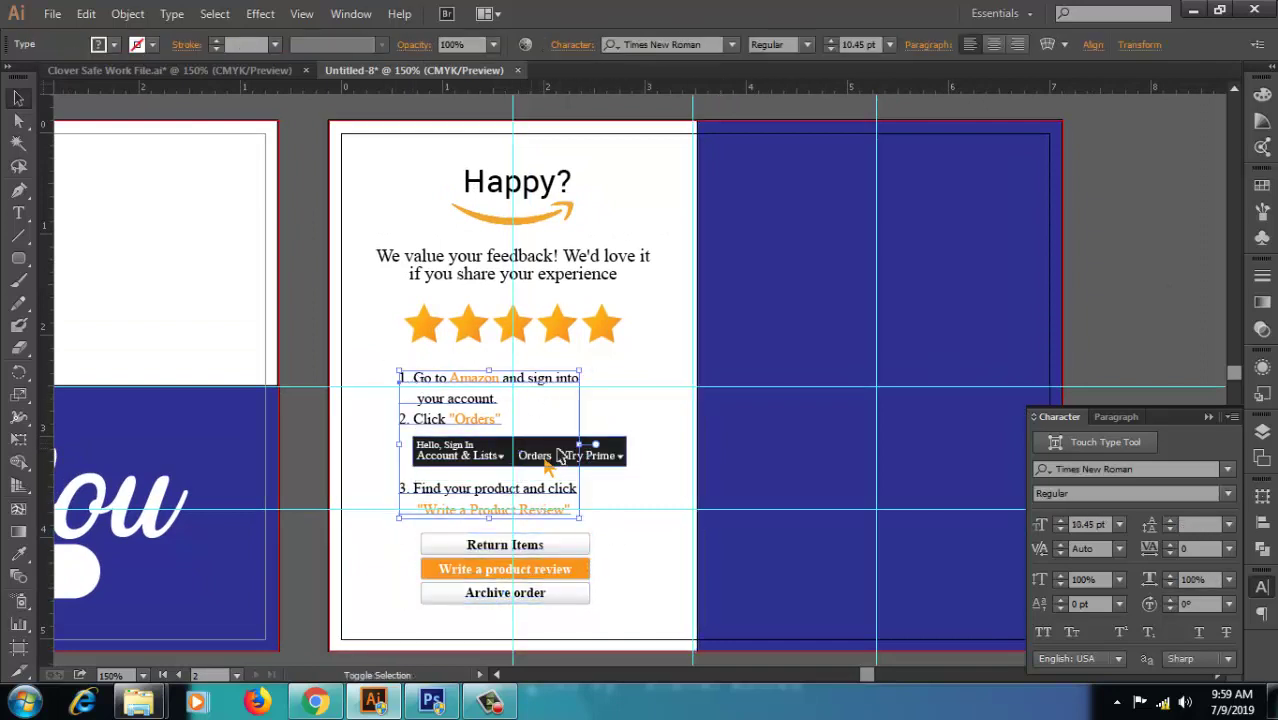
left_click(556, 458, "shift")
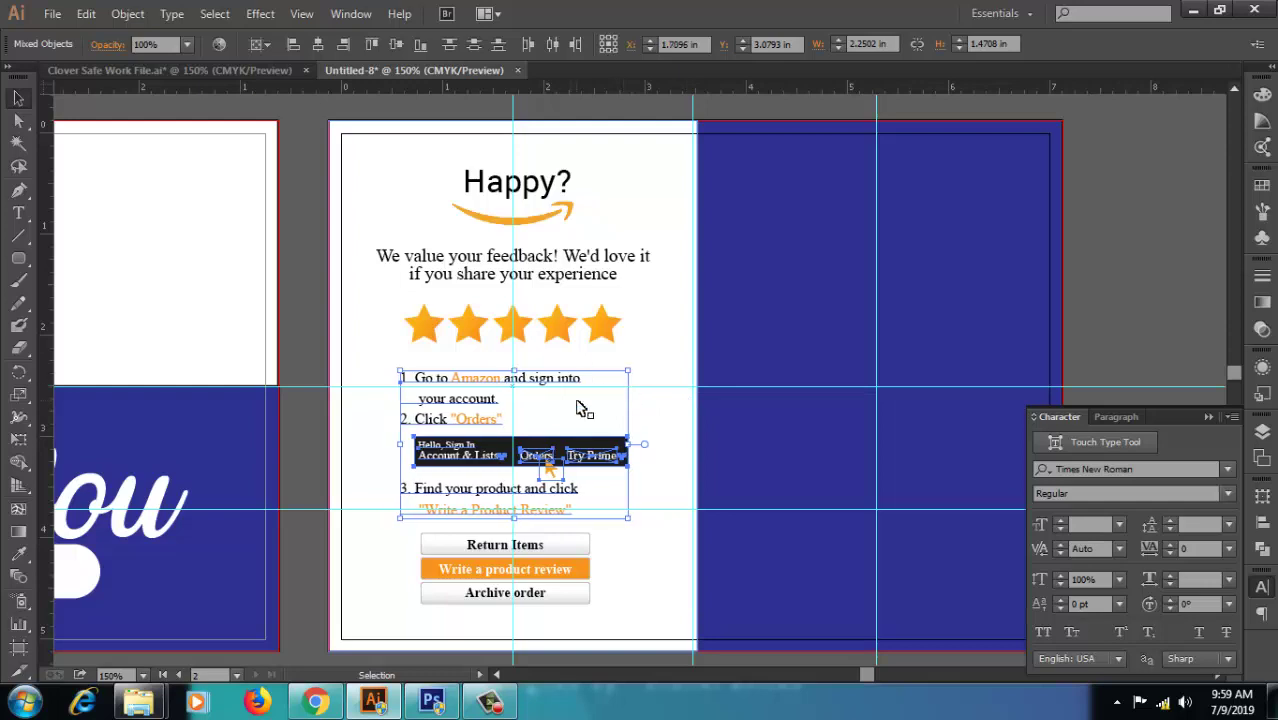
left_click(552, 558)
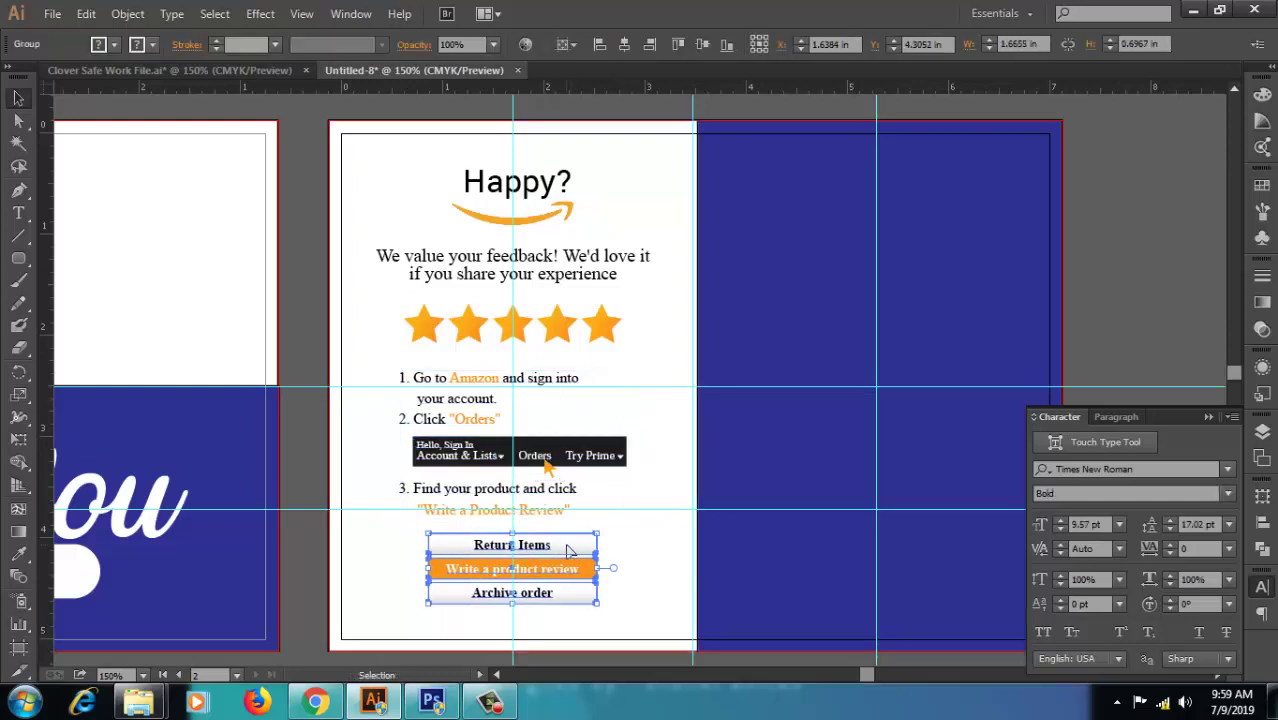
left_click_drag(575, 553, 582, 553)
- Horizontally centre the heading, stars, steps, nav bar and buttons over the white half
left_click(590, 455, "shift")
left_click(553, 338, "shift")
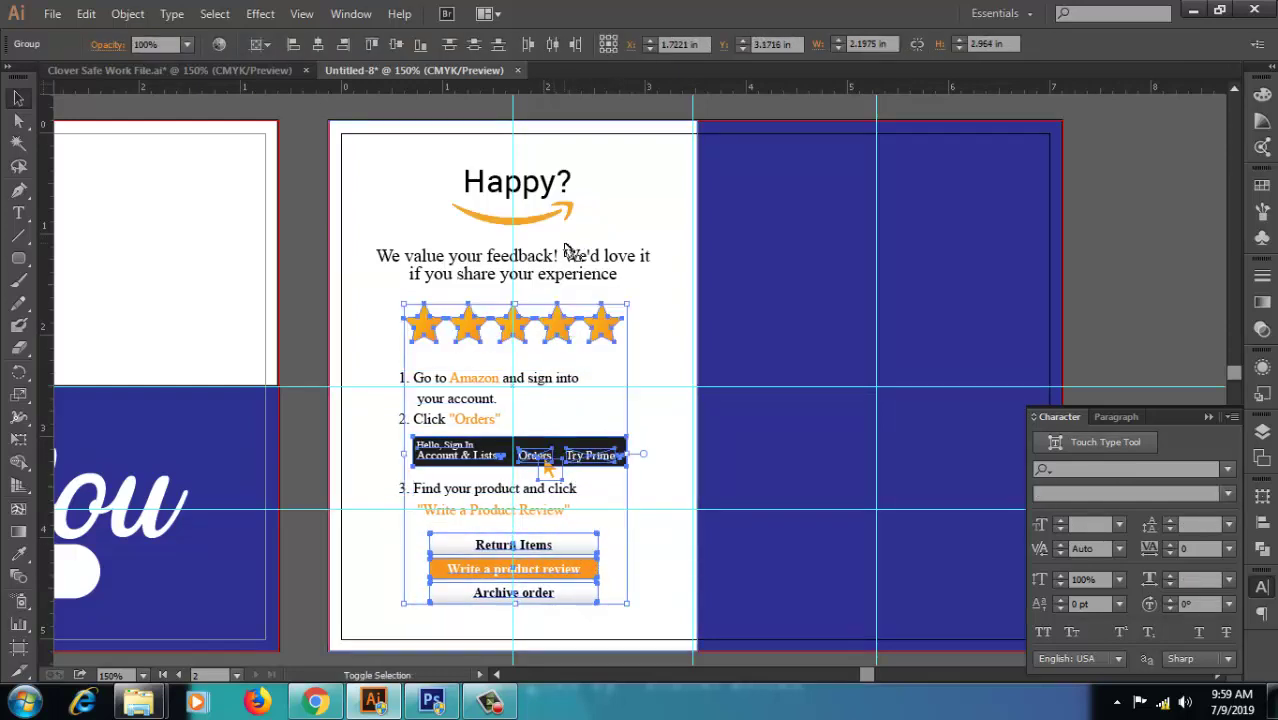
left_click(571, 256, "shift")
left_click(560, 208, "shift")
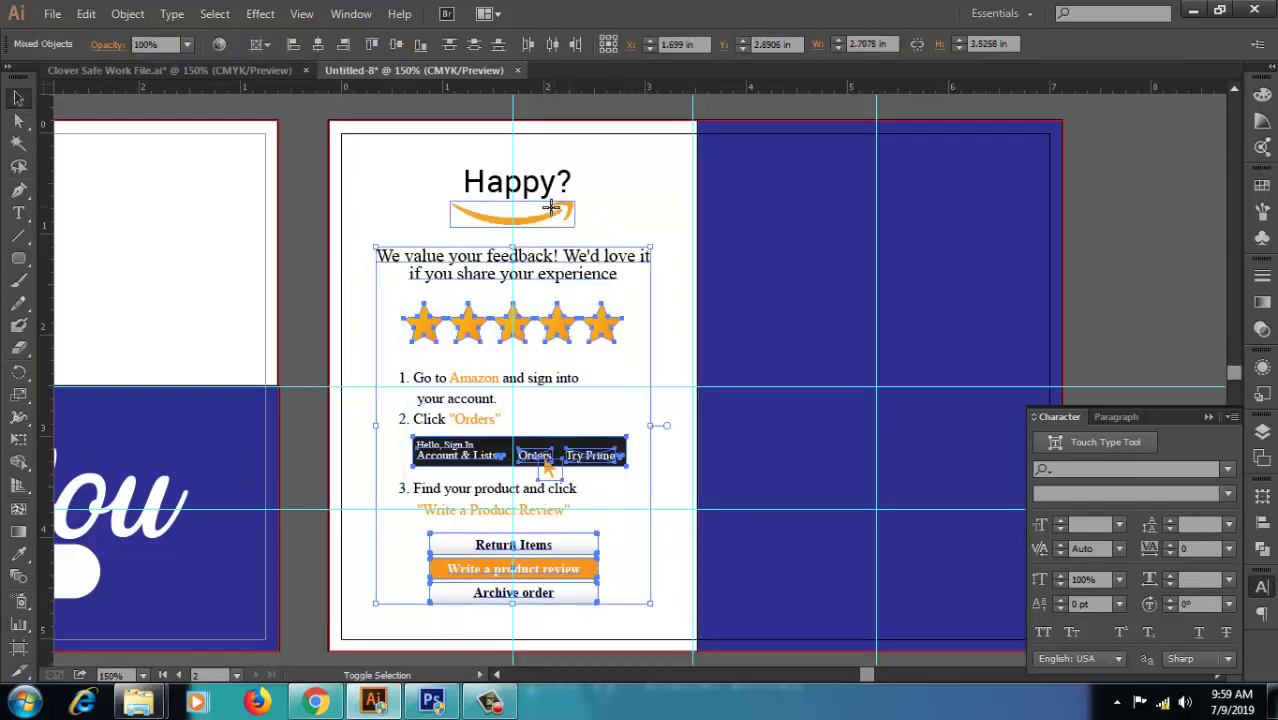
left_click(320, 43)
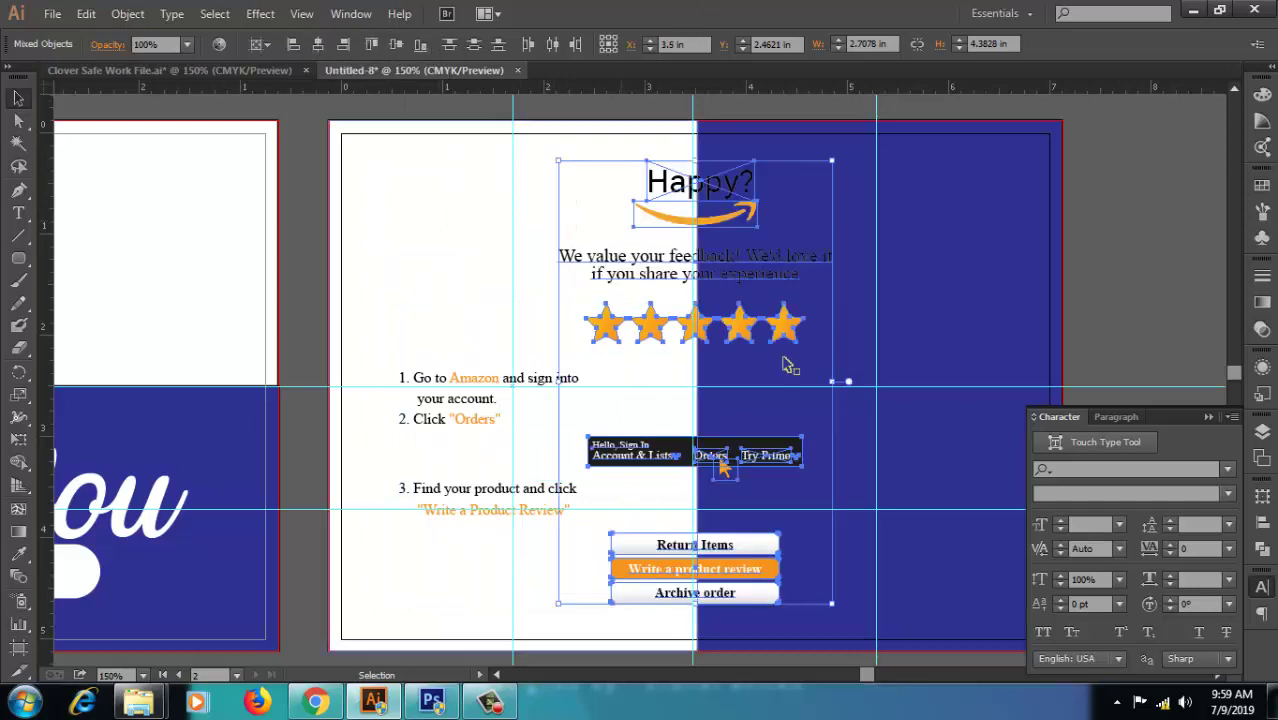
key("ctrl+z")
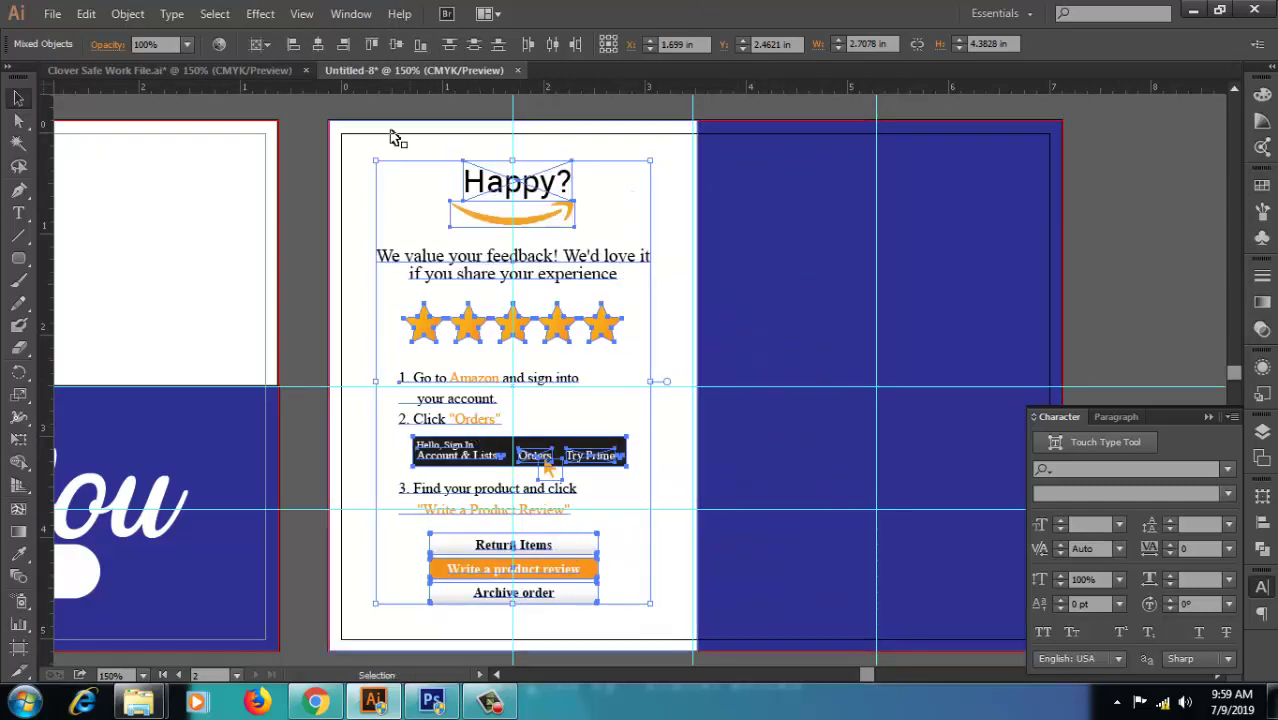
left_click(320, 44)
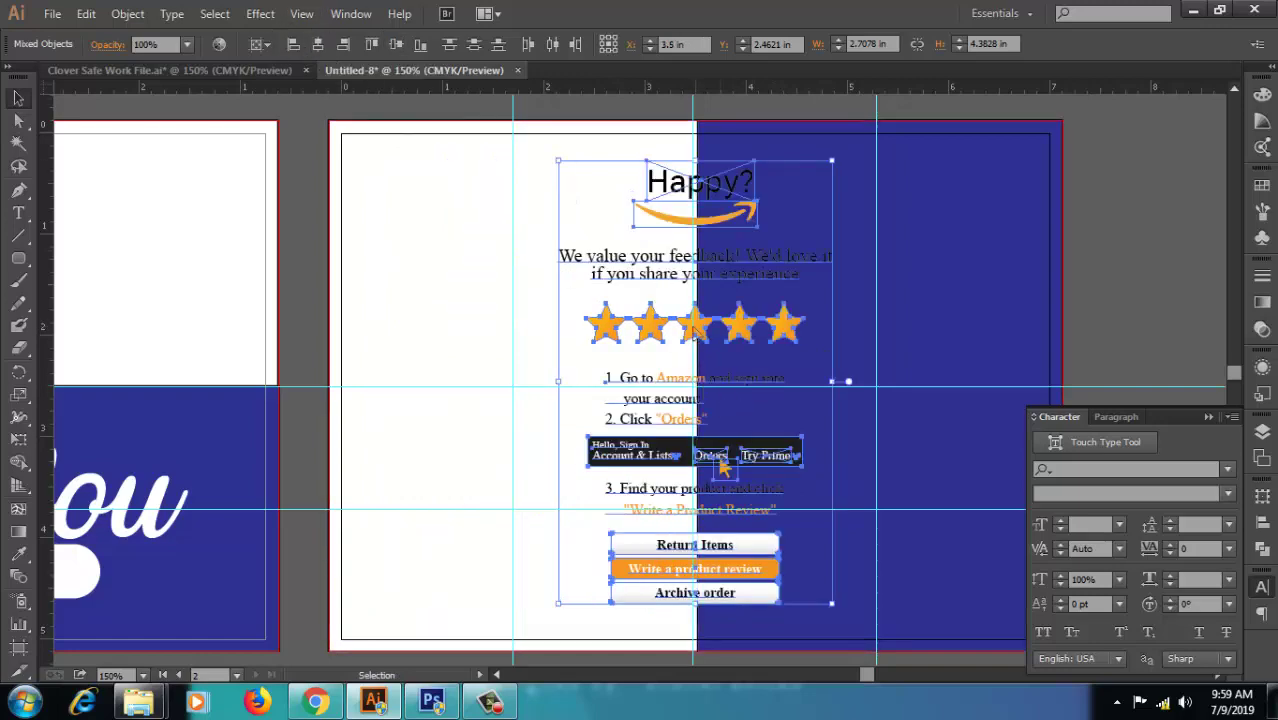
left_click_drag(697, 333, 514, 333)
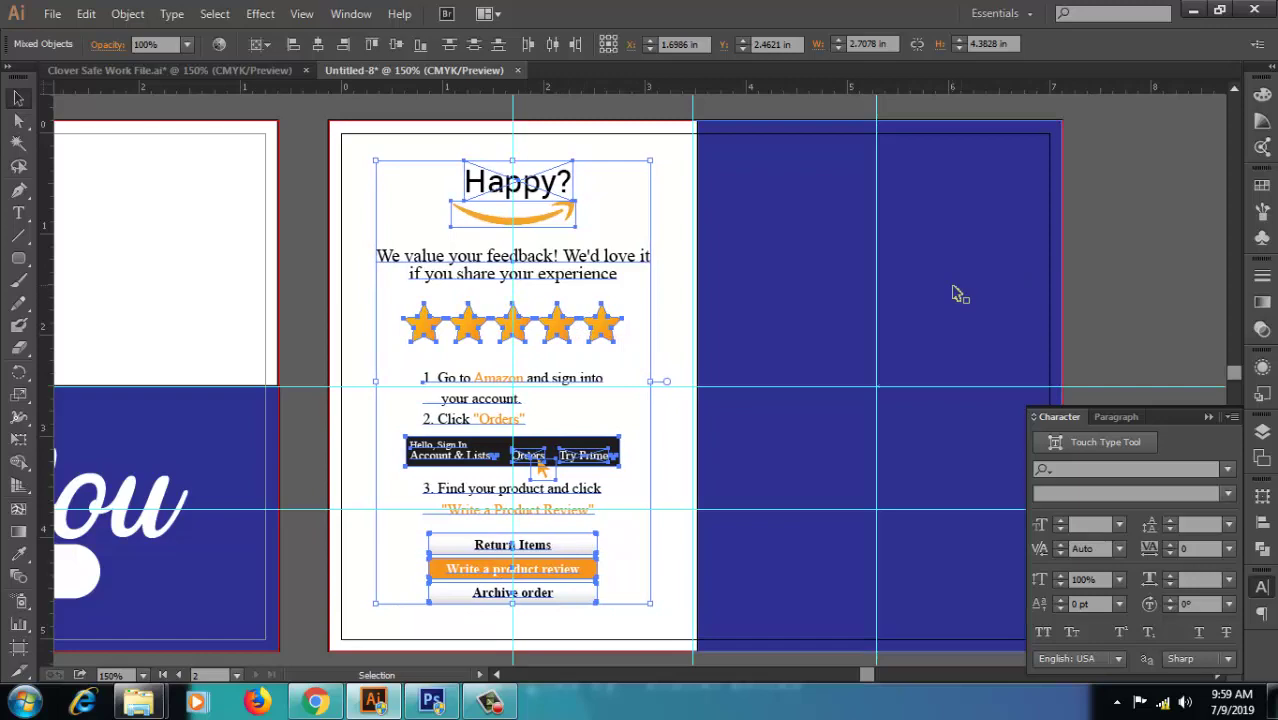
left_click(1146, 237)
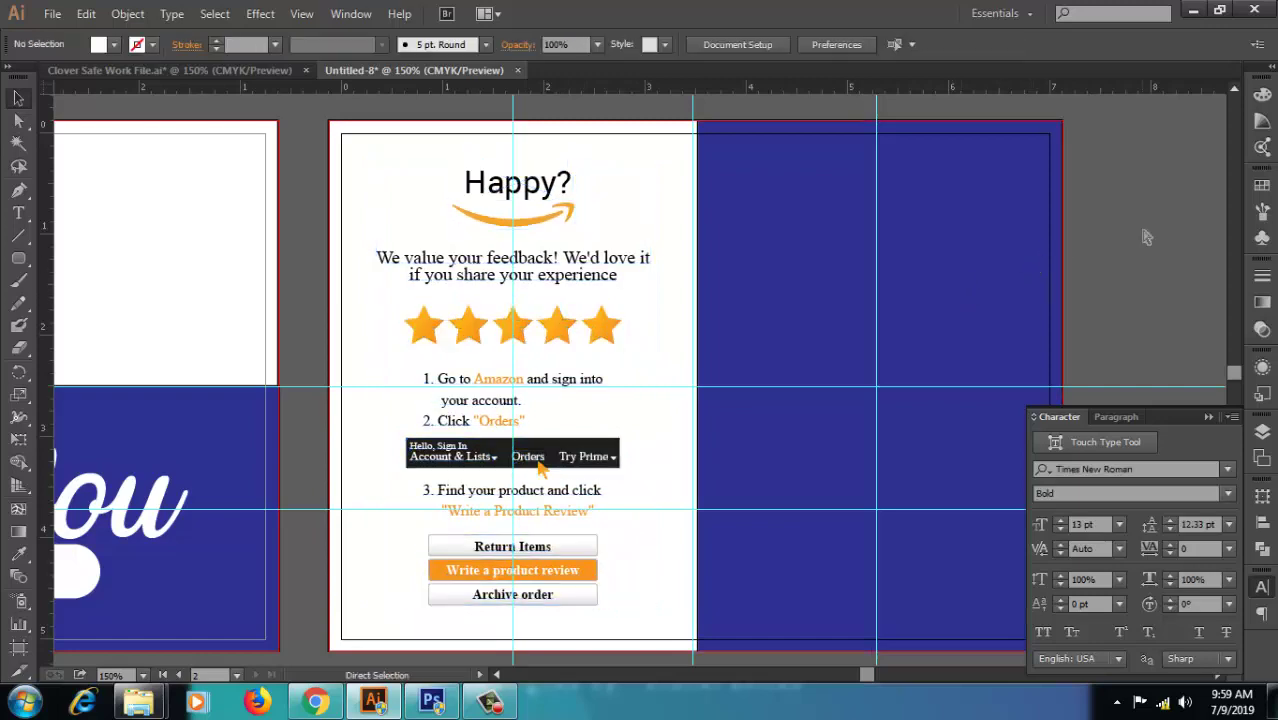
- Zoom out to the Unhappy? heading artwork and select it
key("ctrl+minus")
scroll(786, 210, "up", 2)
scroll(786, 210, "up", 2)
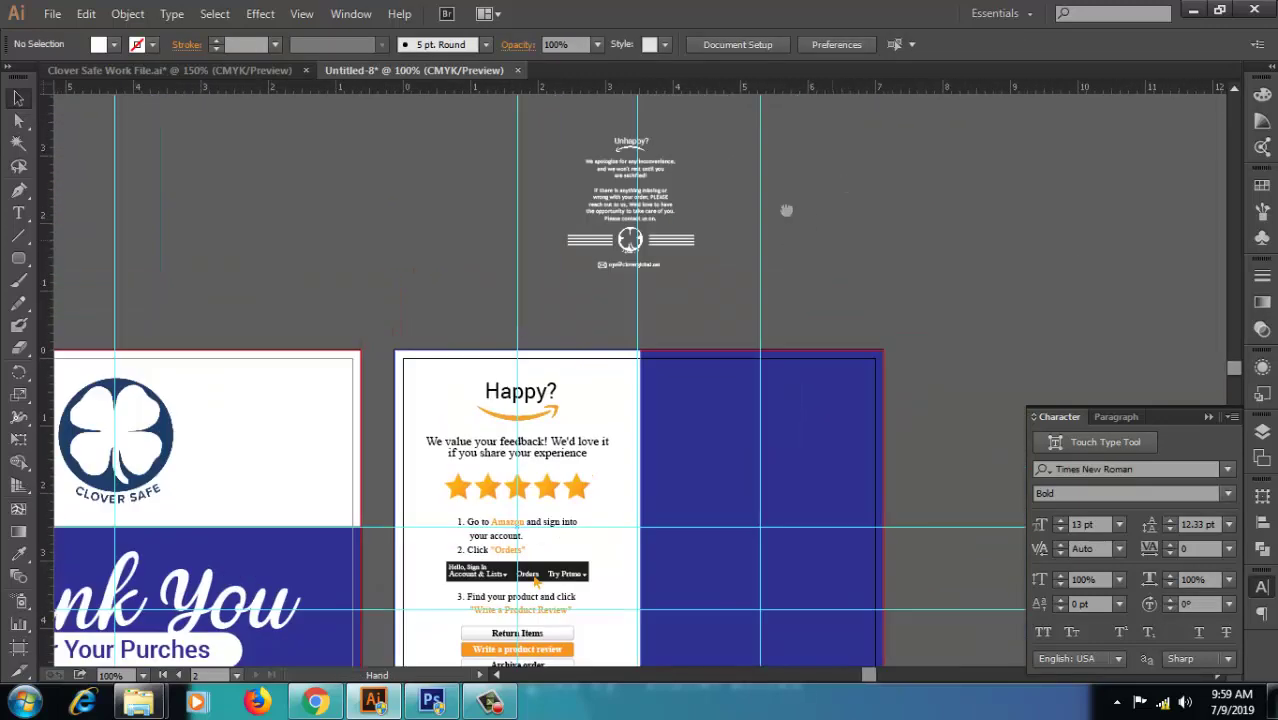
left_click_drag(786, 210, 688, 178)
left_click(420, 360)
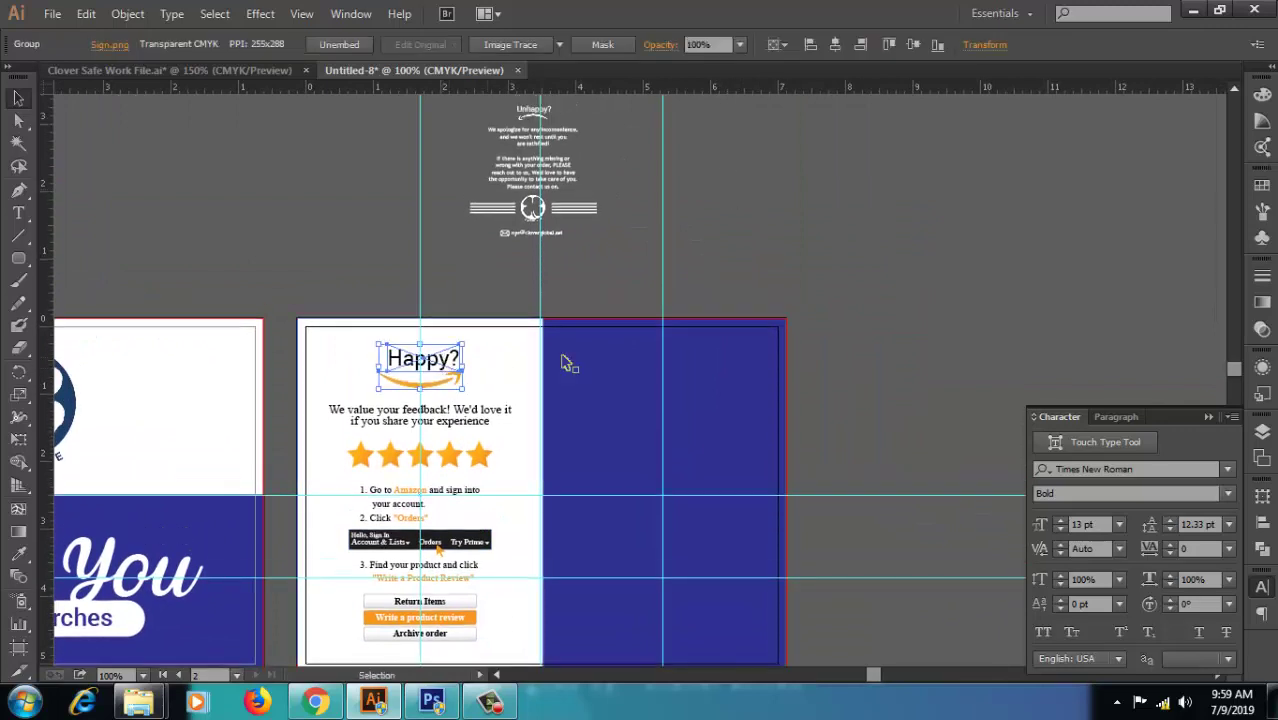
left_click(786, 273)
left_click(535, 112)
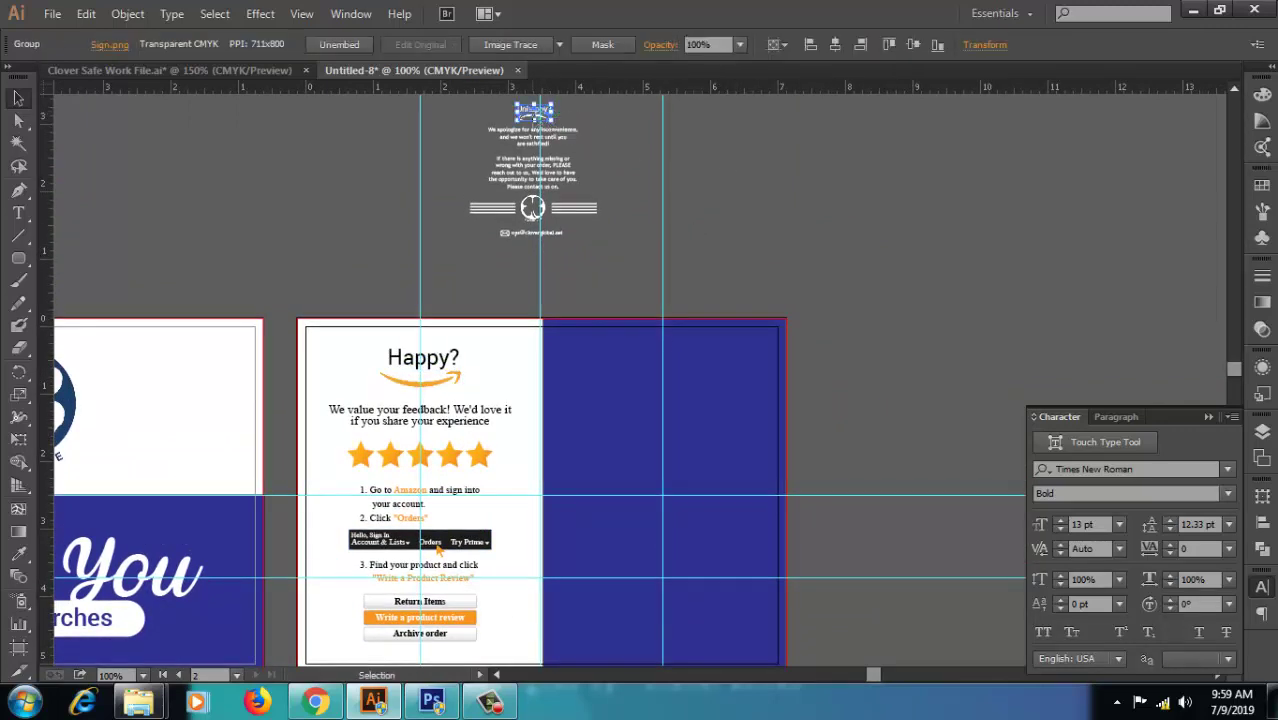
left_click(404, 352, "shift")
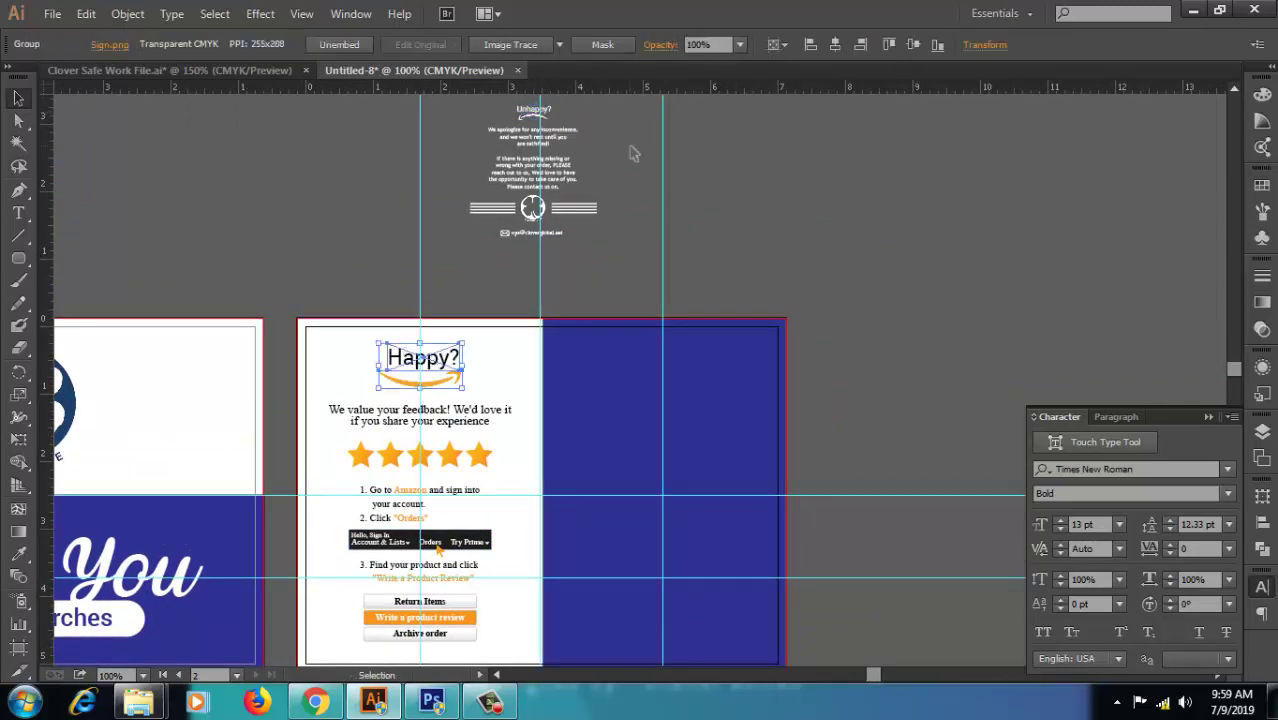
left_click(533, 112)
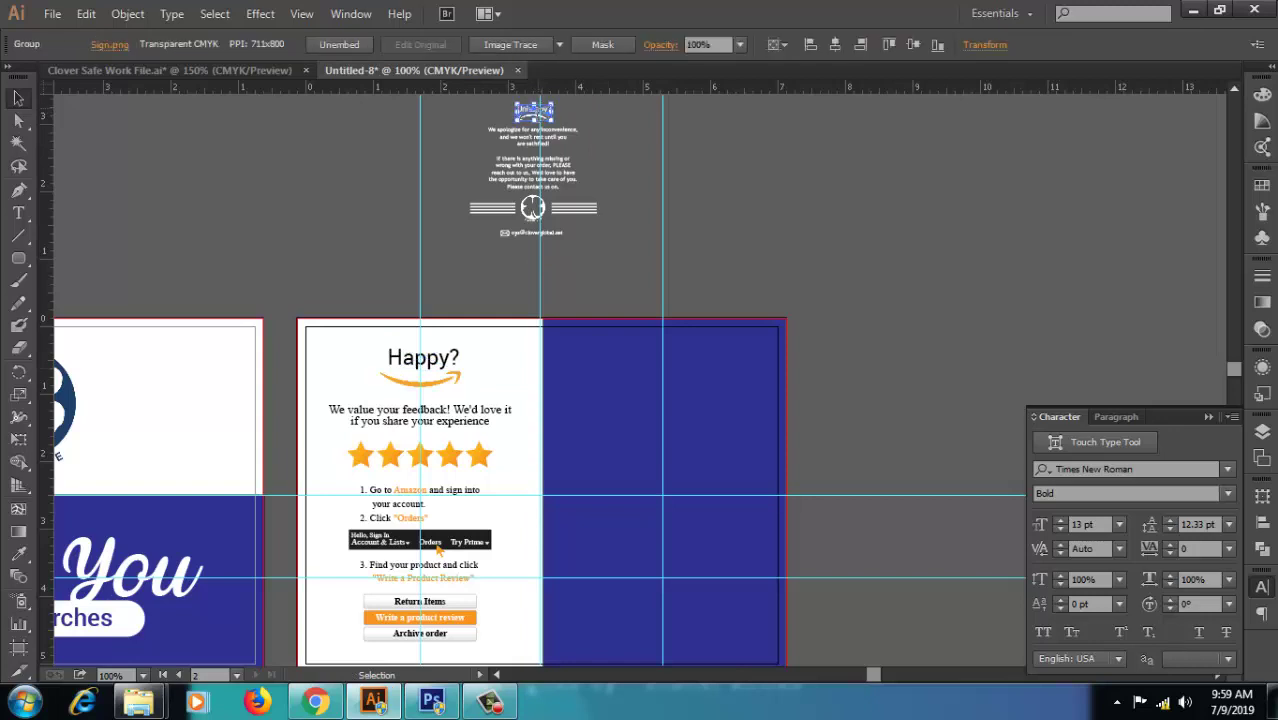
- Move the Unhappy? heading onto the navy panel and top-align it with Happy?
left_click_drag(740, 186, 662, 365)
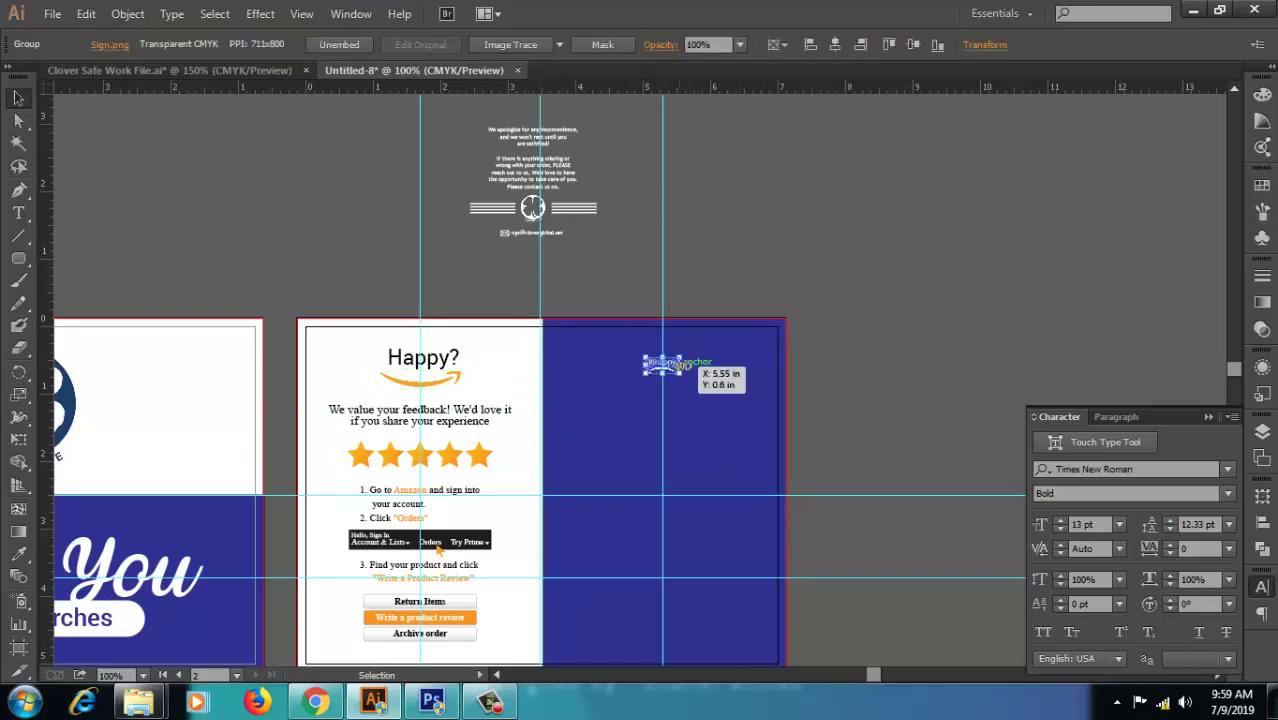
left_click(1010, 345)
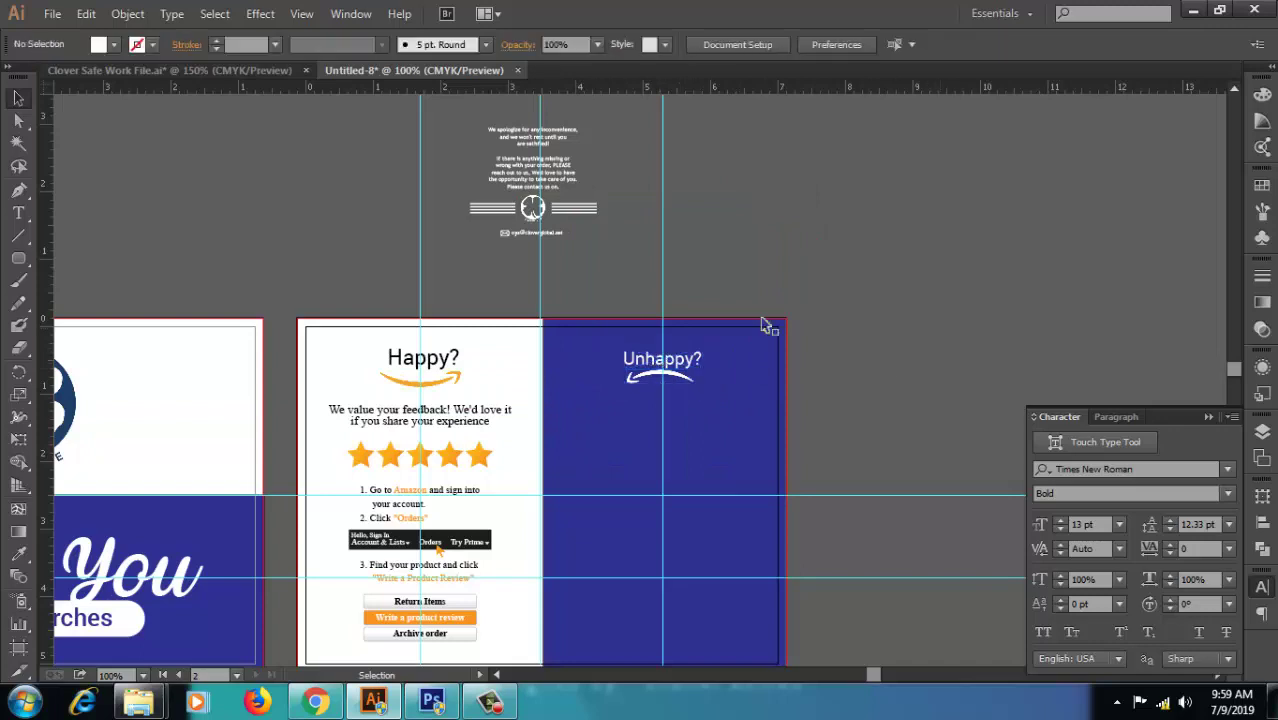
key("ctrl+z")
key("ctrl+z")
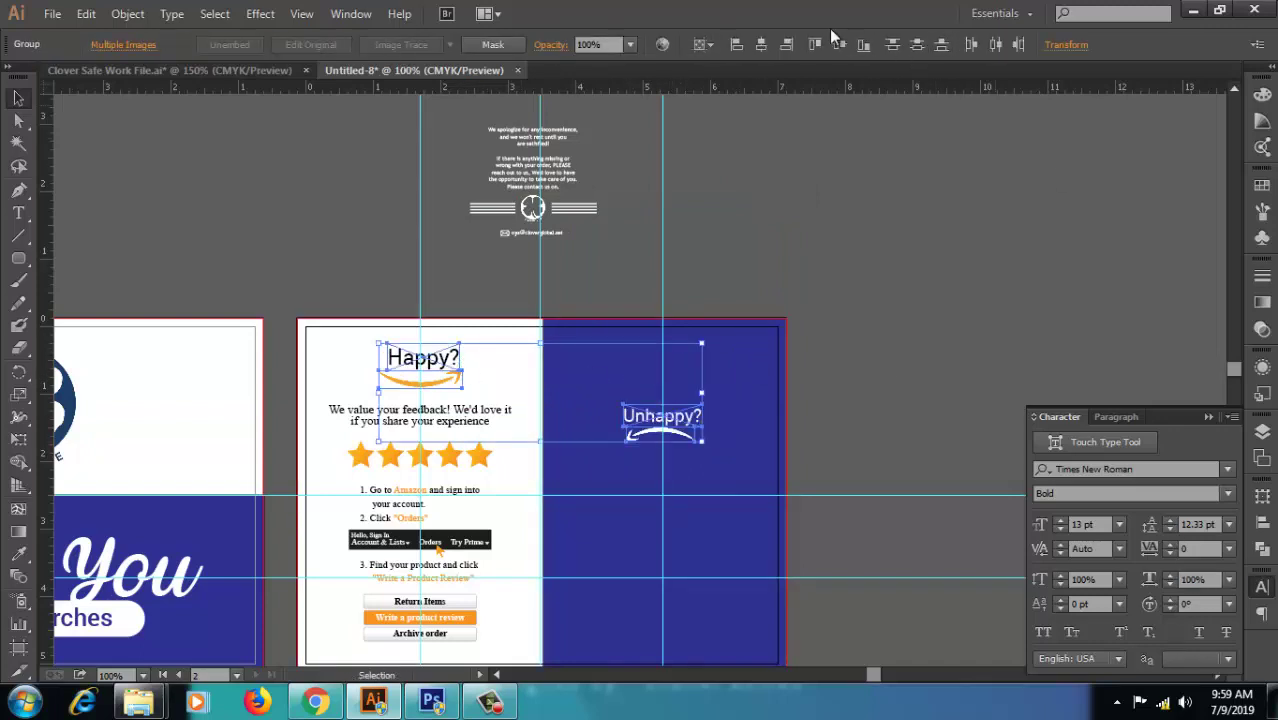
left_click(815, 45)
left_click(834, 277)
key("ctrl+z")
left_click(816, 46)
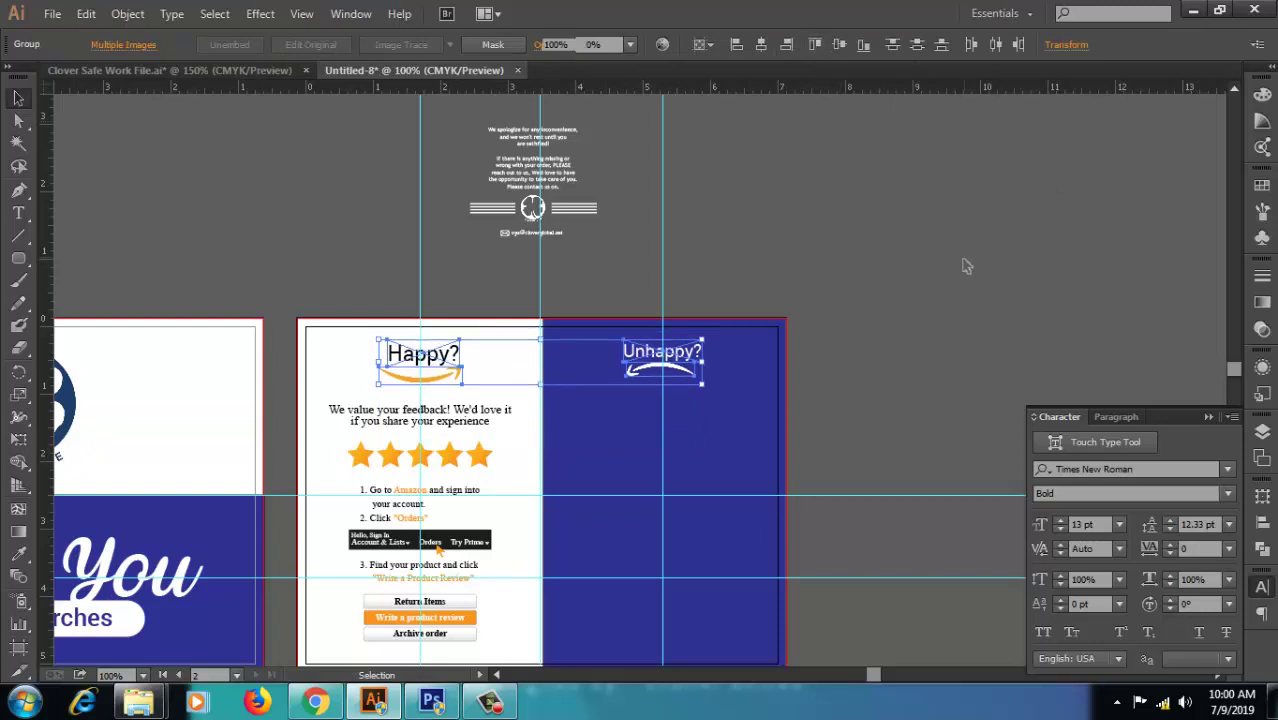
left_click(926, 291)
left_click_drag(855, 329, 861, 363)
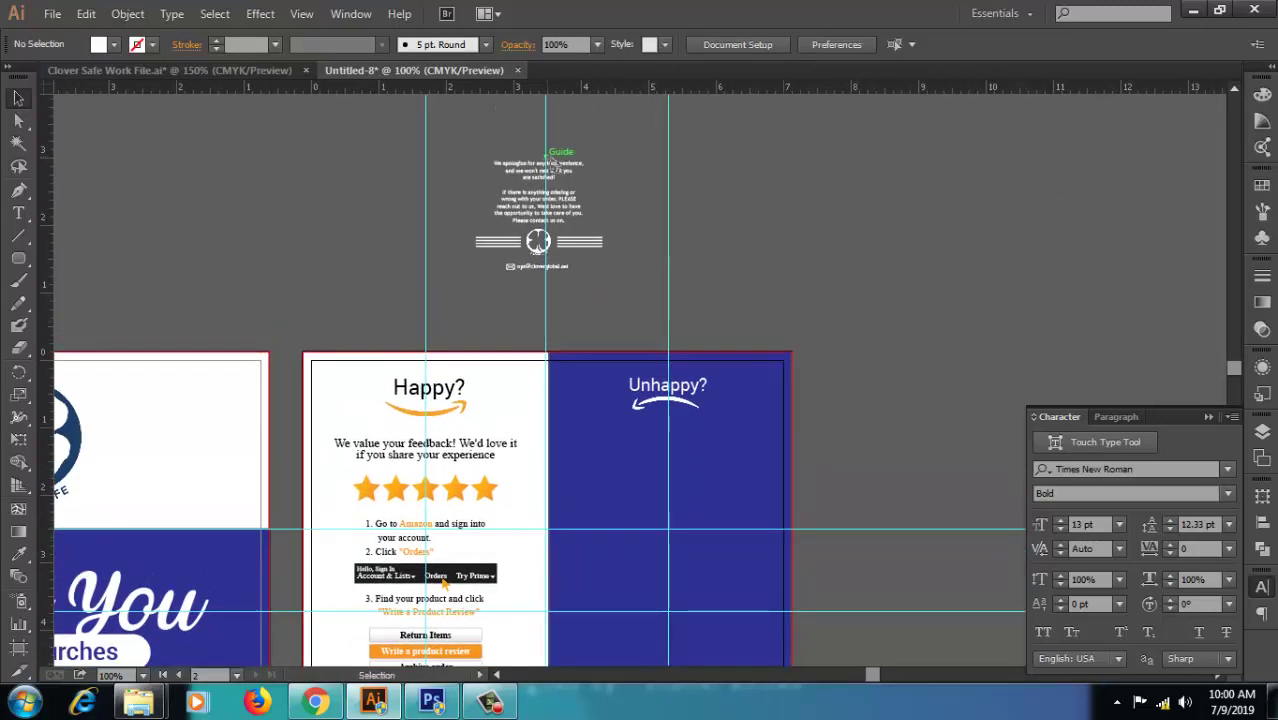
- Place a white, feedback-styled 'We apologize for any inconvenience' line under Unhappy?
key("t")
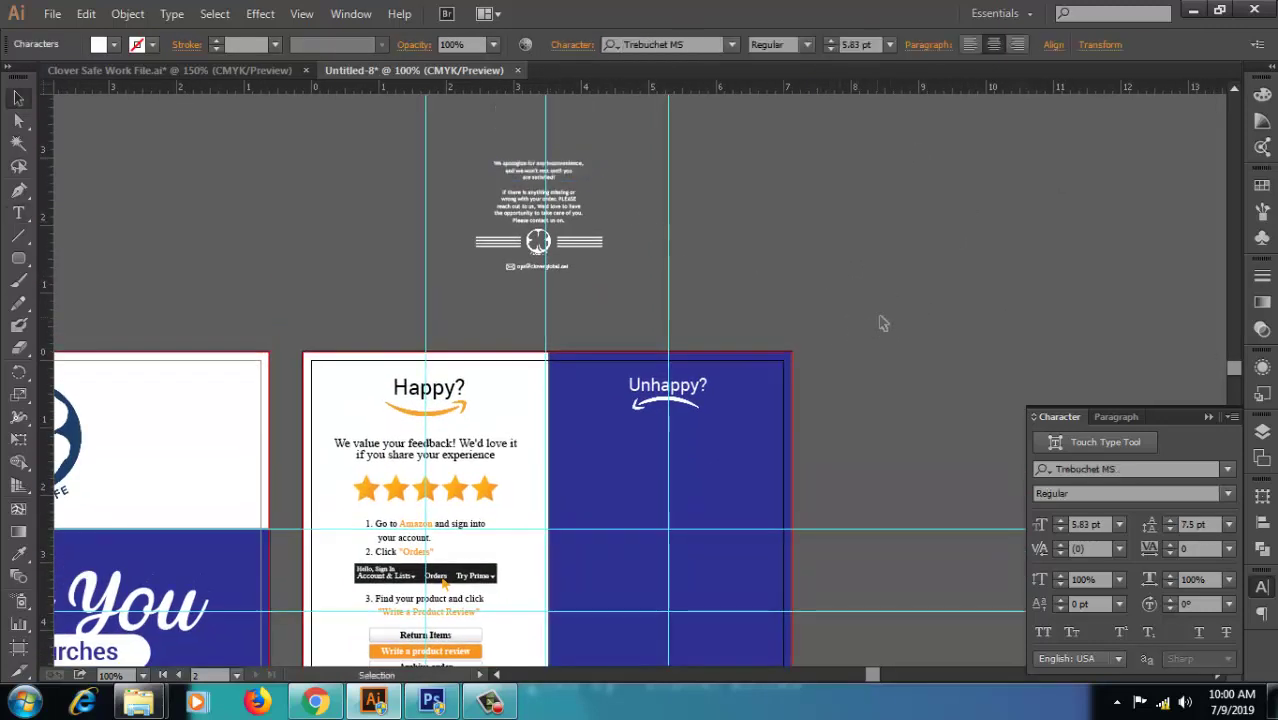
left_click_drag(416, 440, 609, 440)
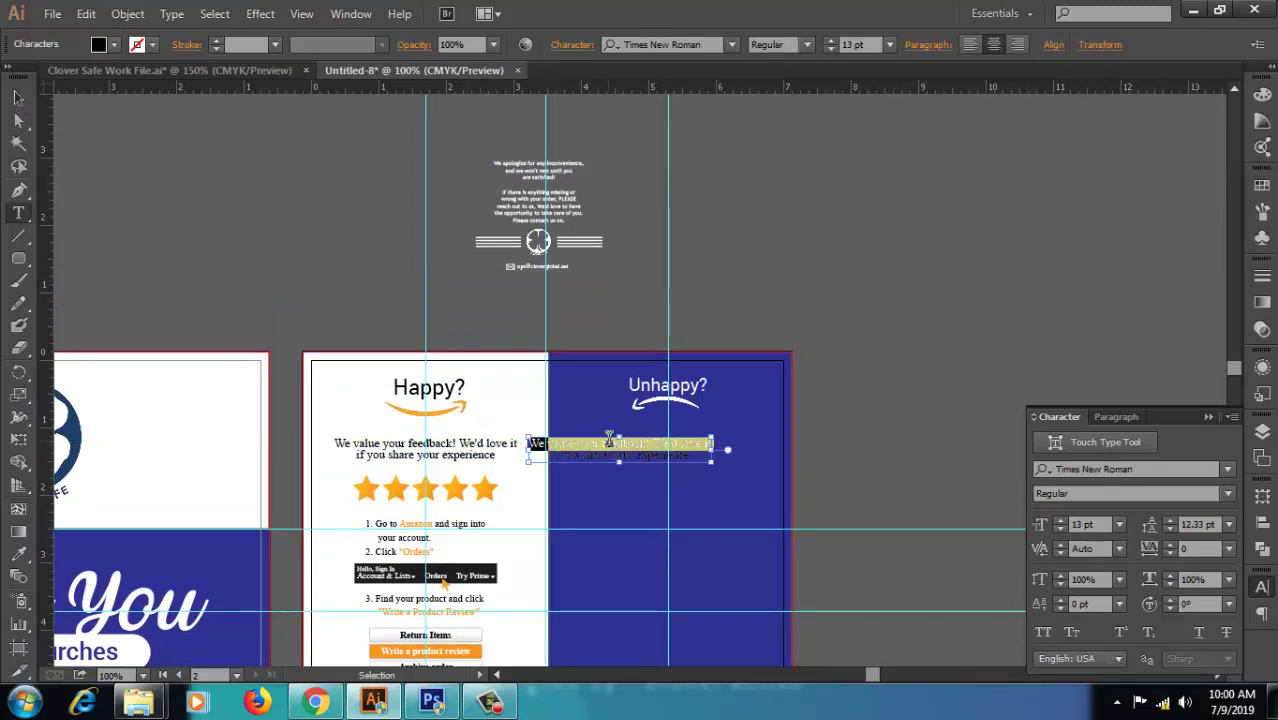
key("ctrl+v")
key("Escape")
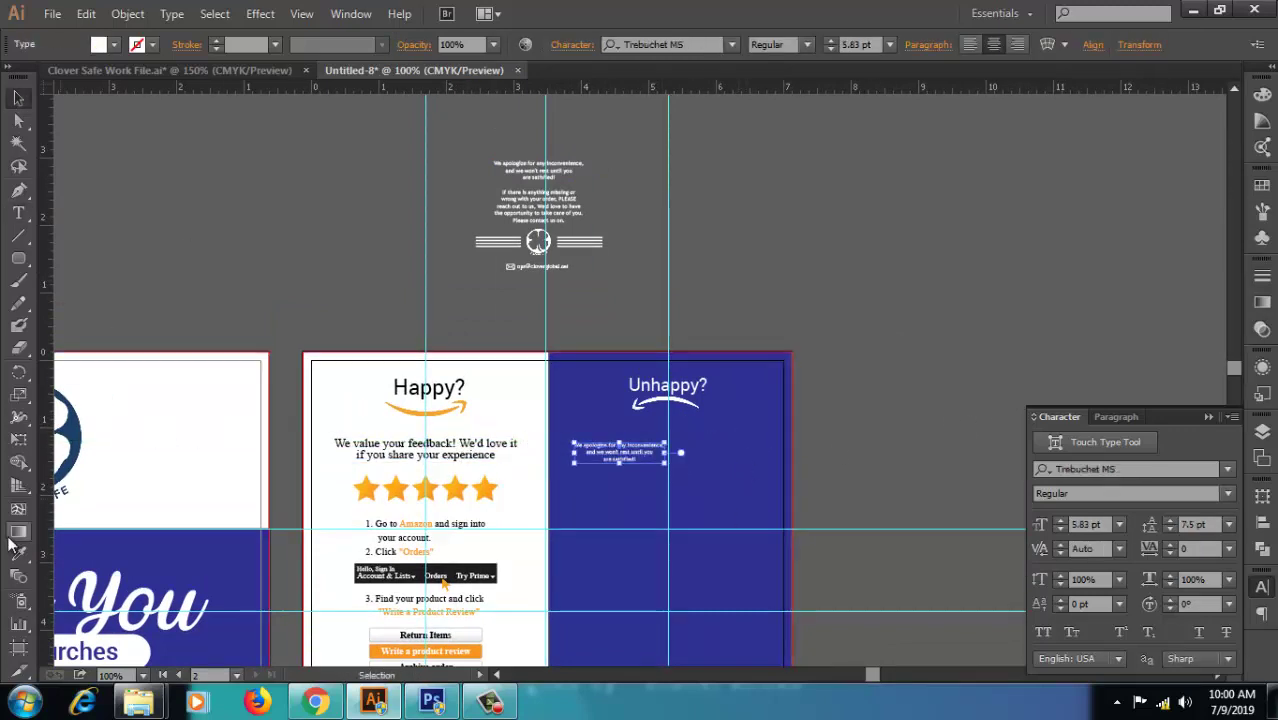
left_click(16, 552)
left_click(452, 443)
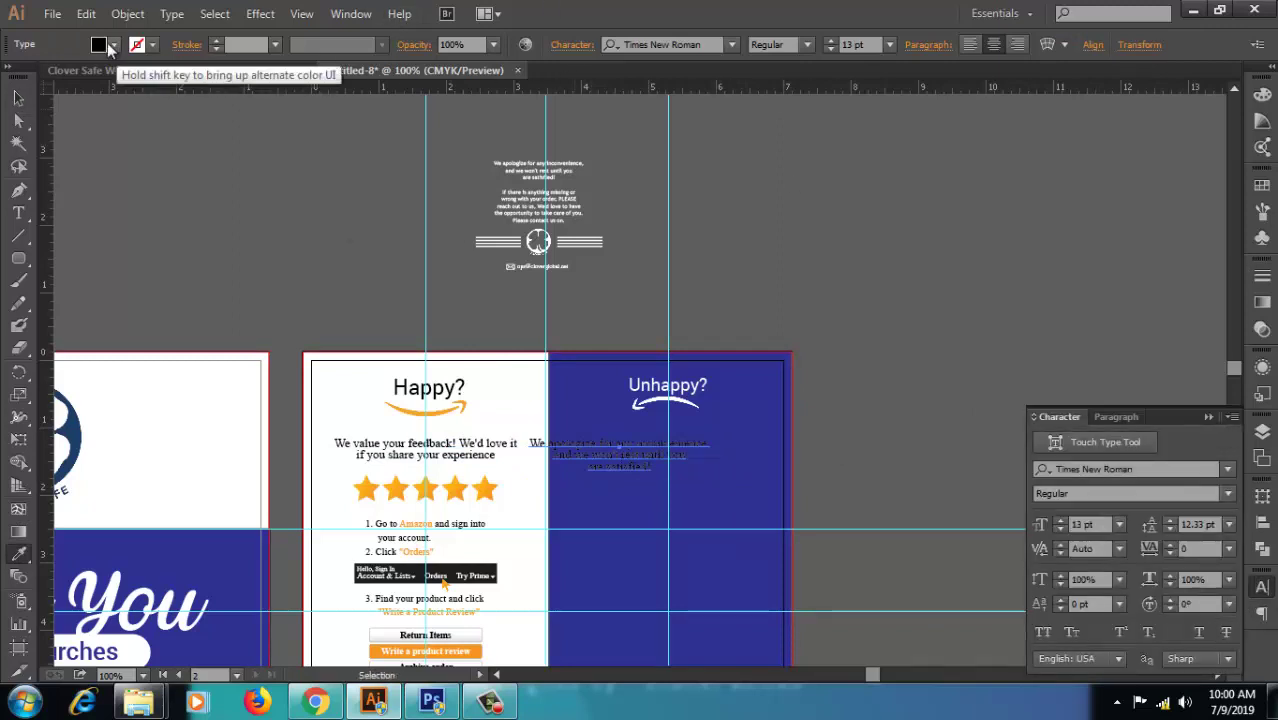
left_click(114, 44)
left_click(24, 82)
key("Escape")
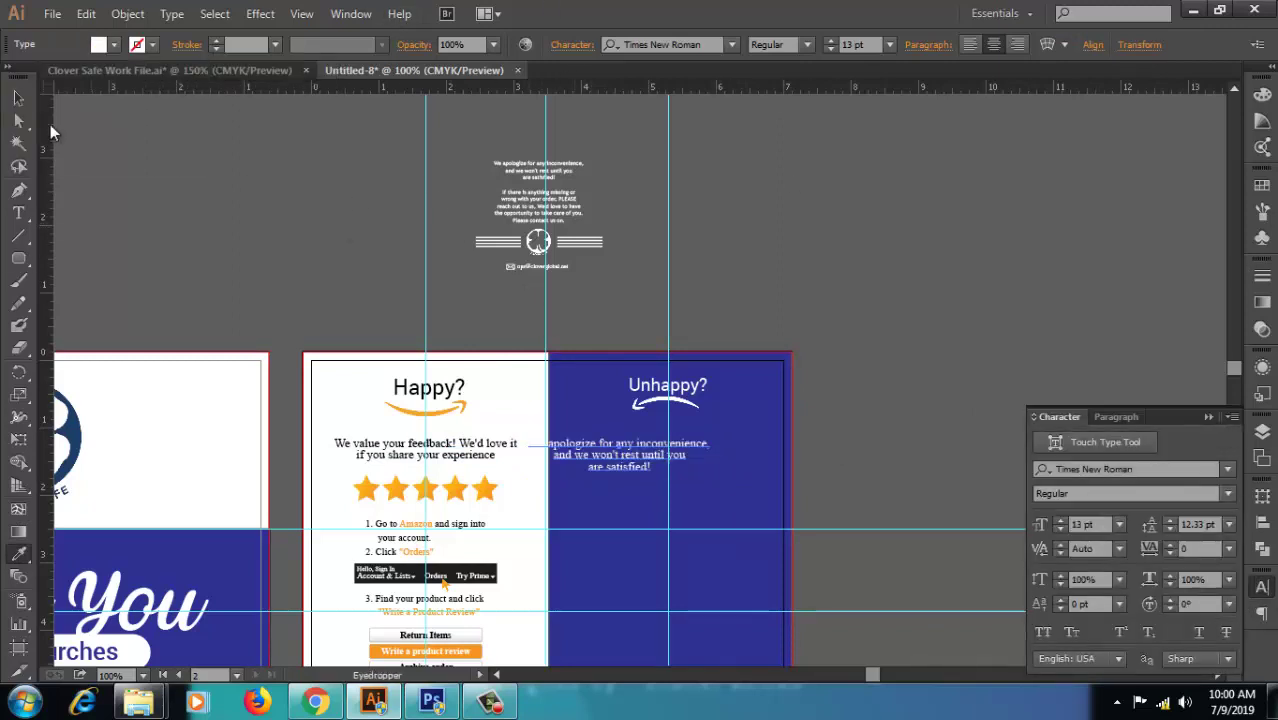
key("v")
key("shift+Right")
key("shift+Right")
key("shift+Right")
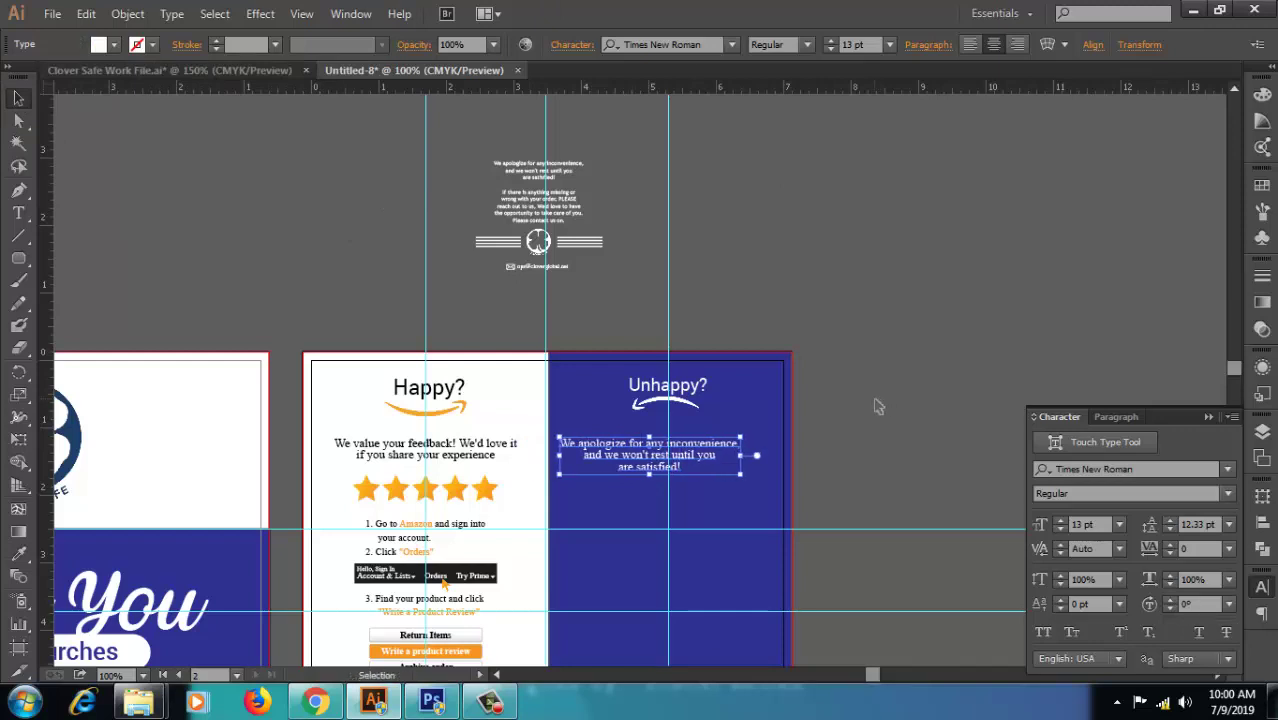
key("shift+Right")
key("shift+Right")
key("shift+Right")
key("Right")
key("Right")
key("Right")
left_click(841, 358)
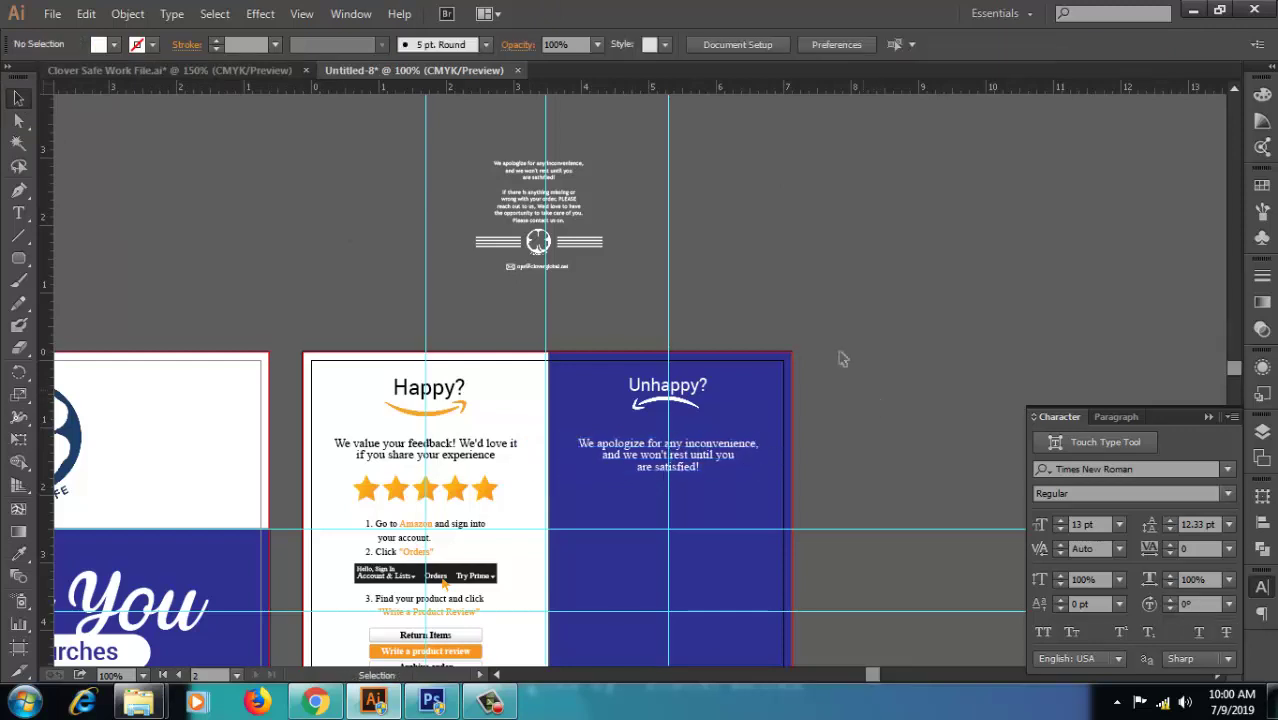
- Duplicate the apology line below it and replace its words with the missing-order paragraph
left_click(540, 172)
left_click(713, 171)
key("ctrl+plus")
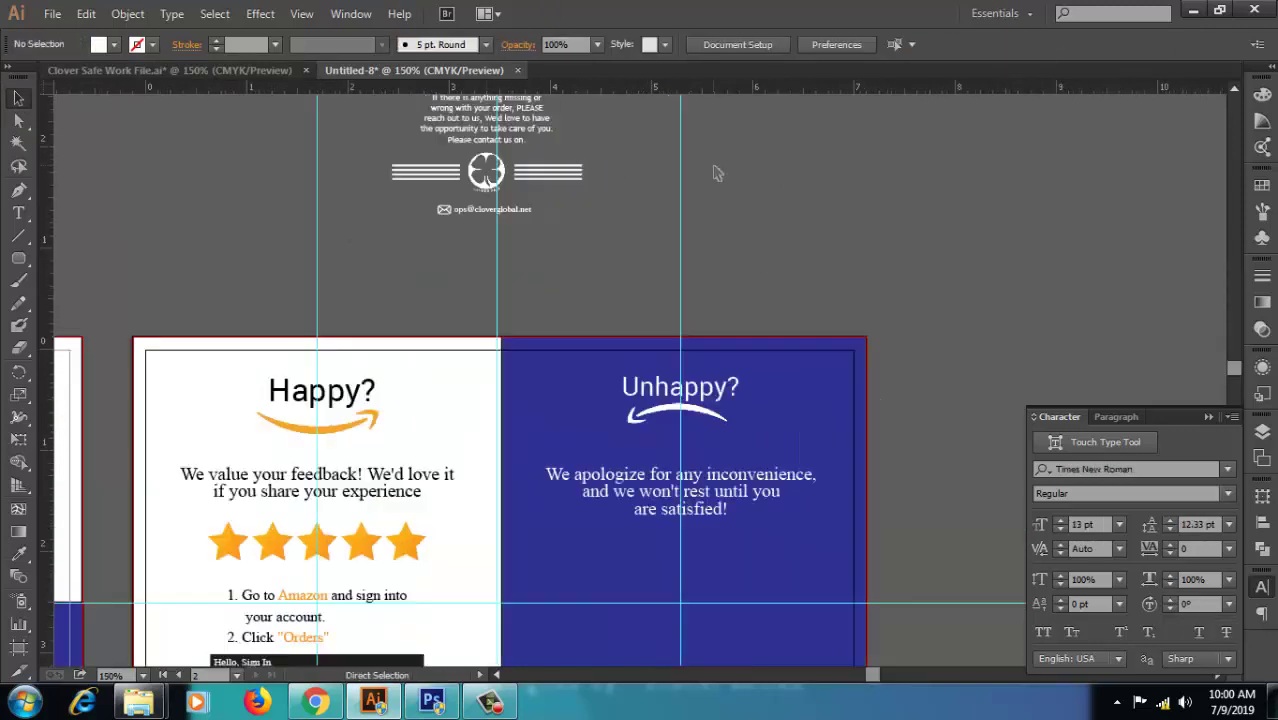
left_click_drag(586, 284, 554, 376)
left_click(457, 200)
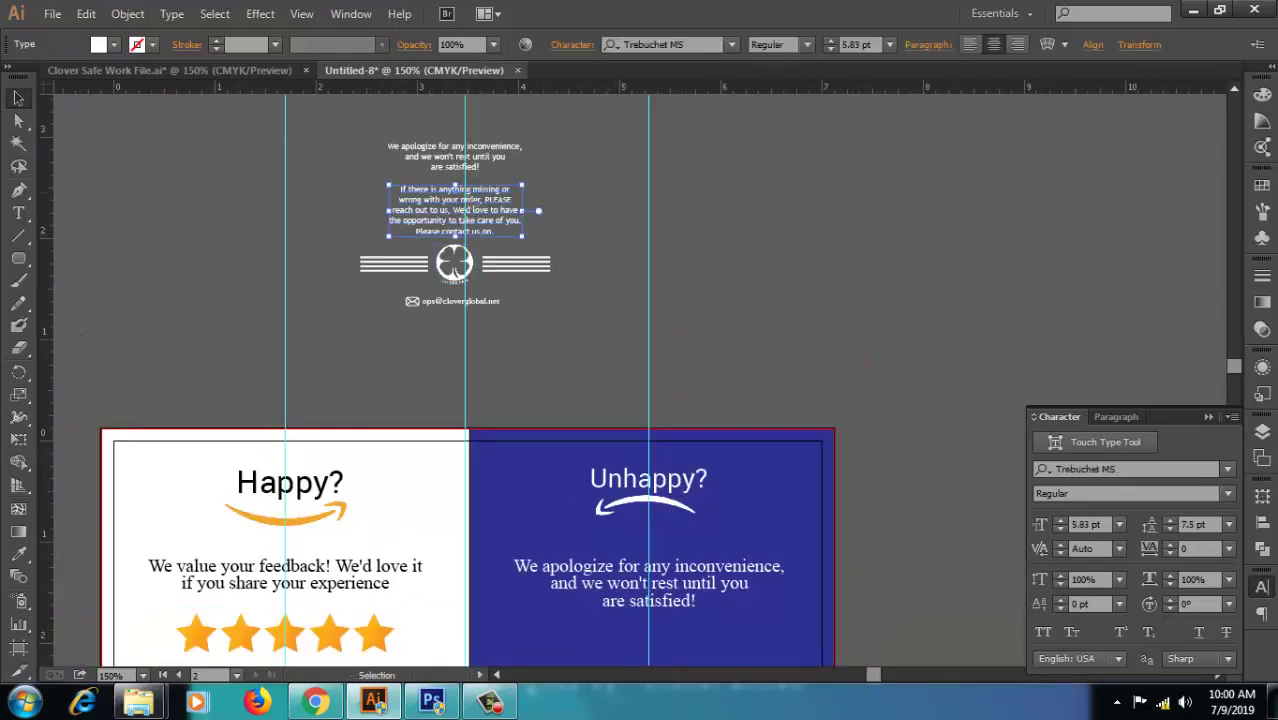
scroll(731, 340, "down", 3)
left_click_drag(686, 375, 686, 465)
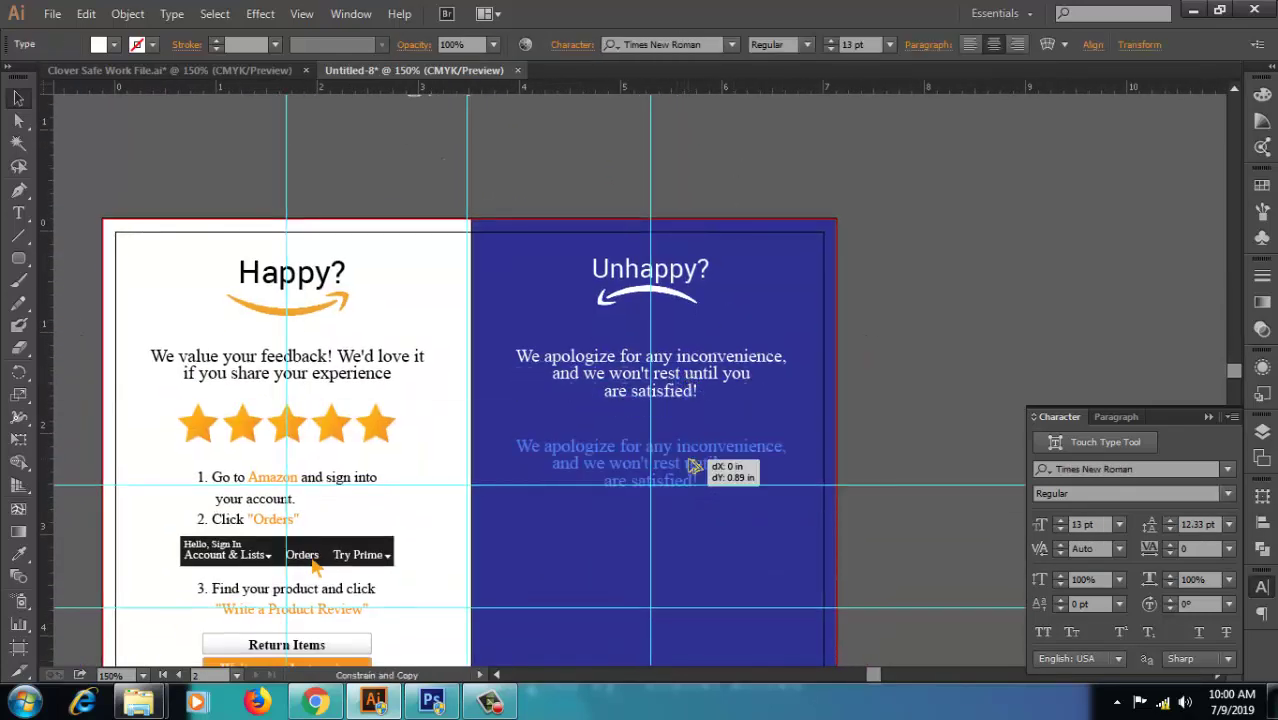
key("t")
triple_click(686, 463)
key("ctrl+v")
key("Escape")
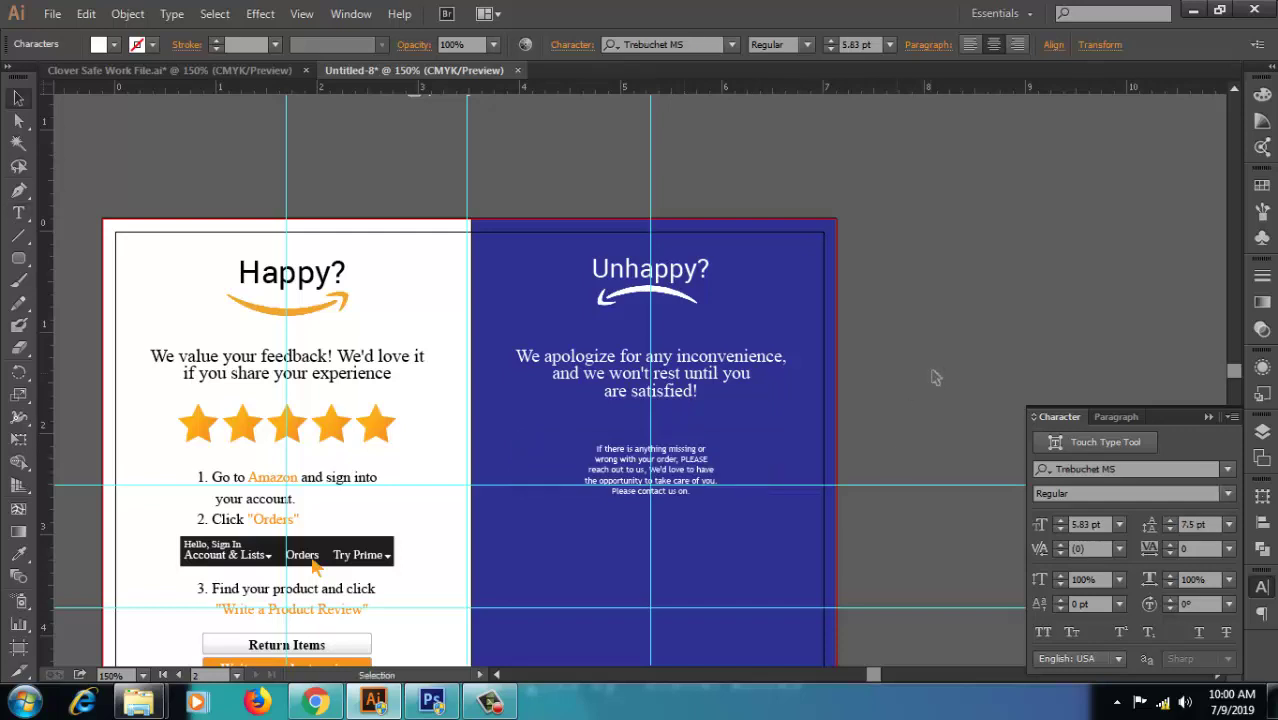
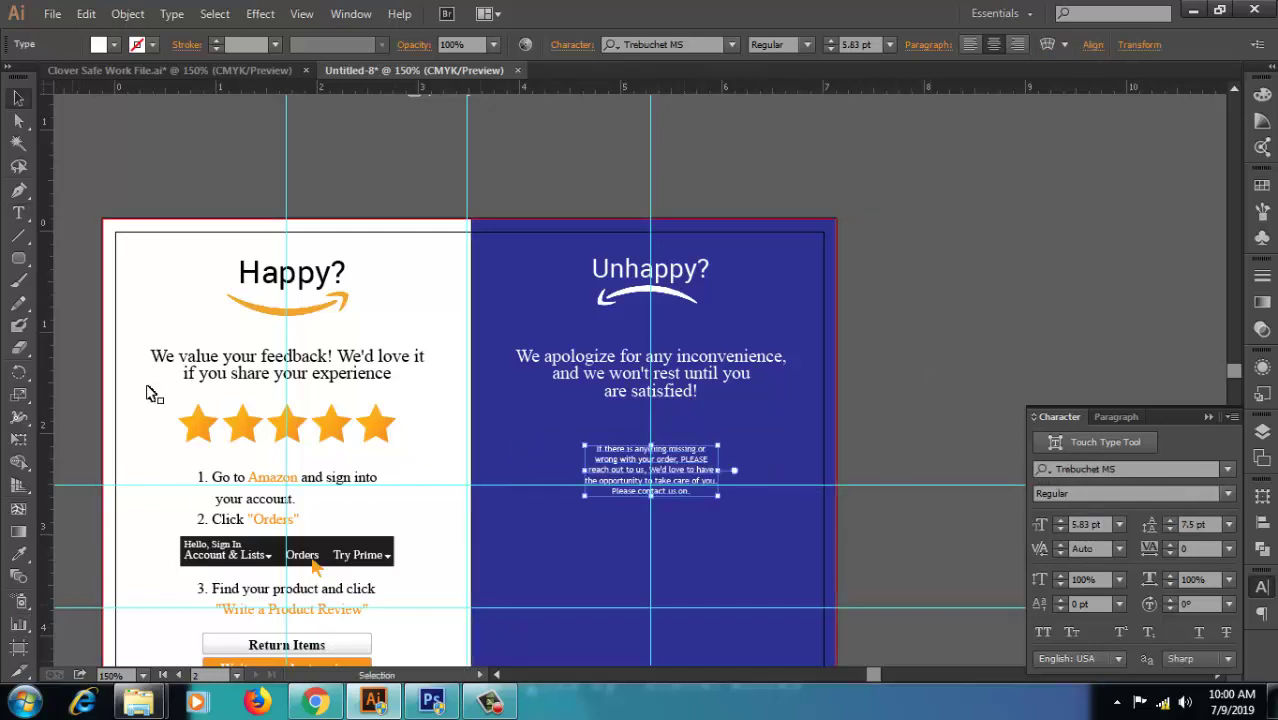
- Eyedropper the Times New Roman body style onto the small contact text
left_click(18, 553)
left_click(640, 395)
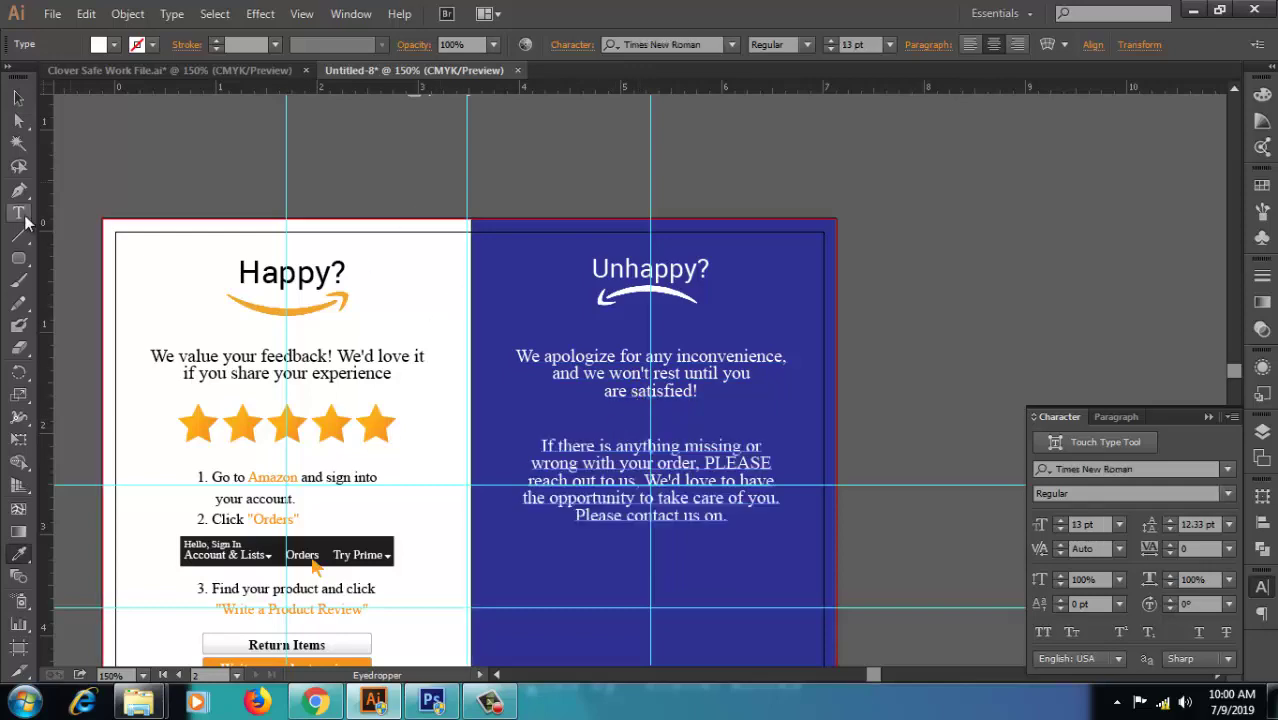
key("v")
left_click(913, 371)
- Copy the clover logo bars and email line onto the blue panel
scroll(657, 308, "up", 5)
scroll(657, 308, "up", 1)
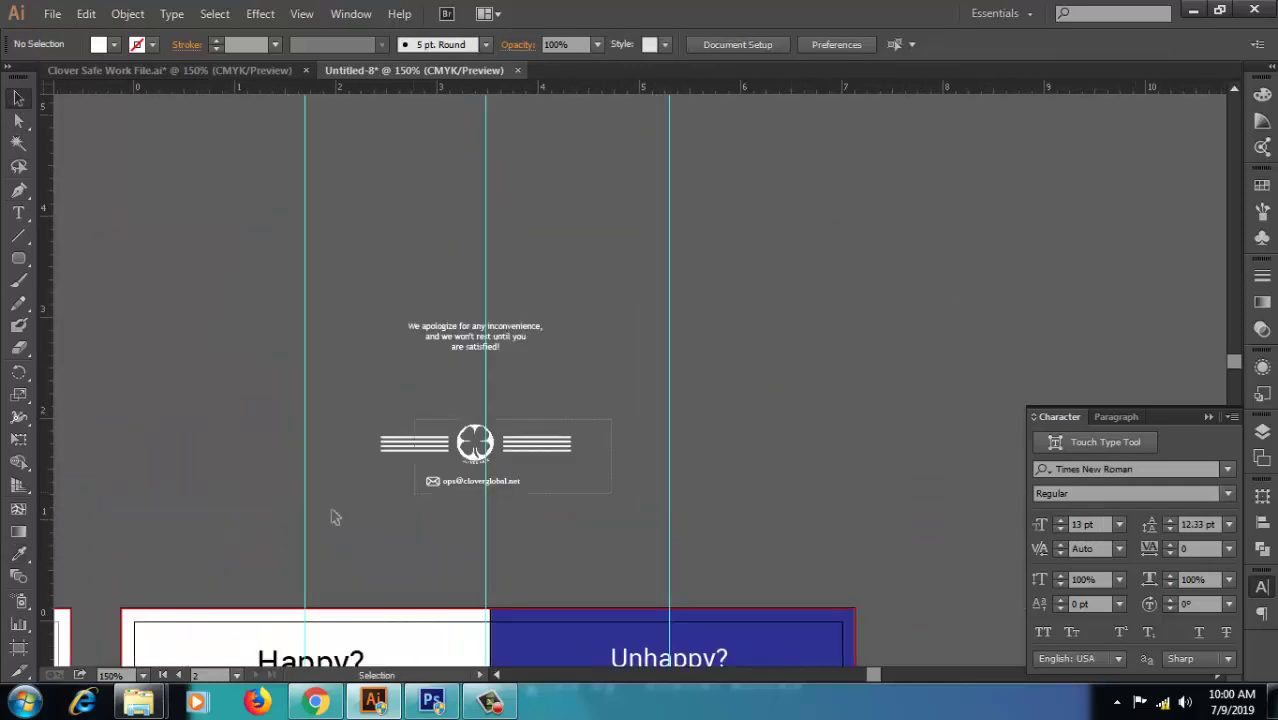
left_click_drag(334, 516, 519, 465)
left_click(456, 499)
left_click_drag(456, 499, 170, 298)
left_click(475, 442)
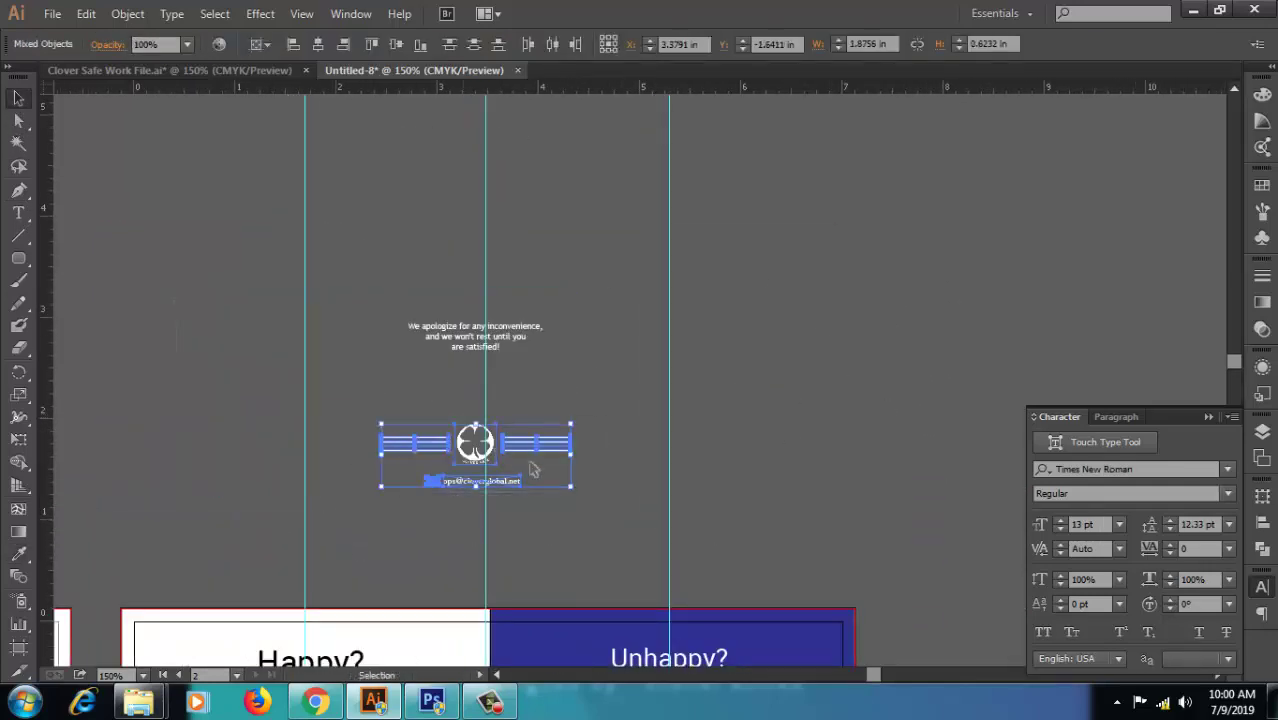
scroll(727, 518, "down", 6)
scroll(727, 518, "down", 4)
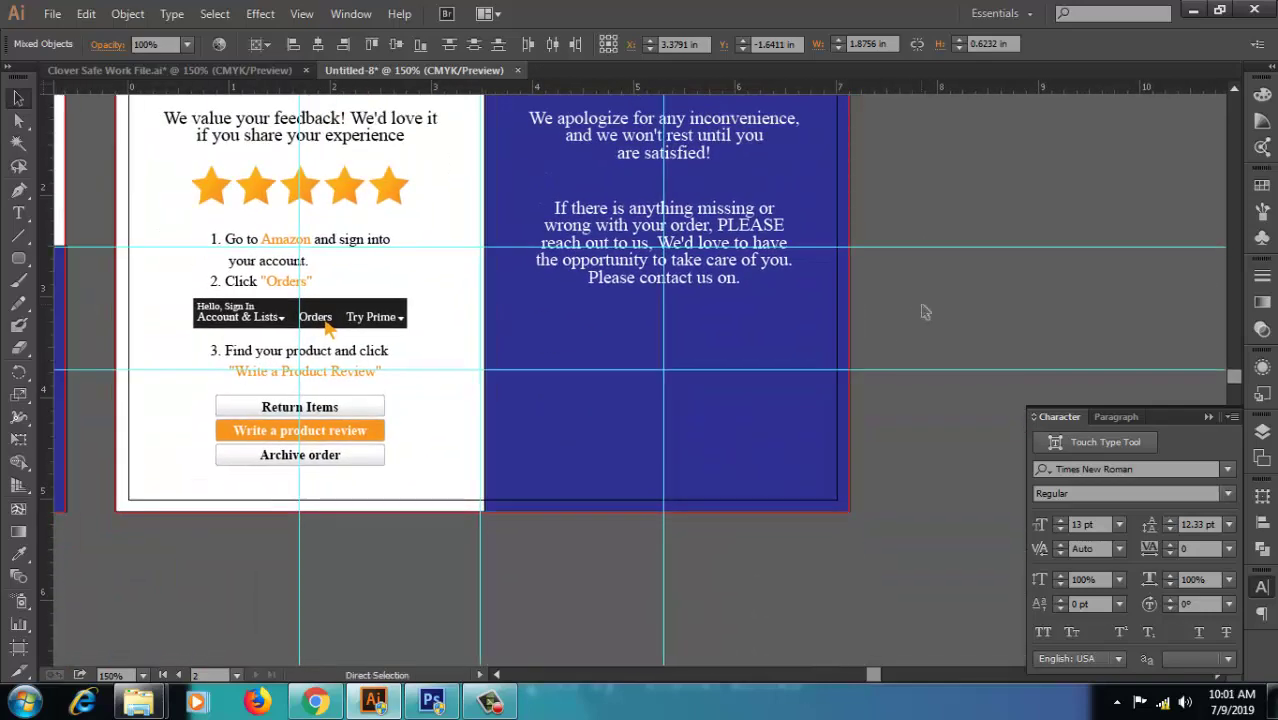
key("ctrl+v")
left_click_drag(950, 292, 873, 393)
- Enlarge the email line; an attempted alignment with the buttons is undone
left_click(560, 508)
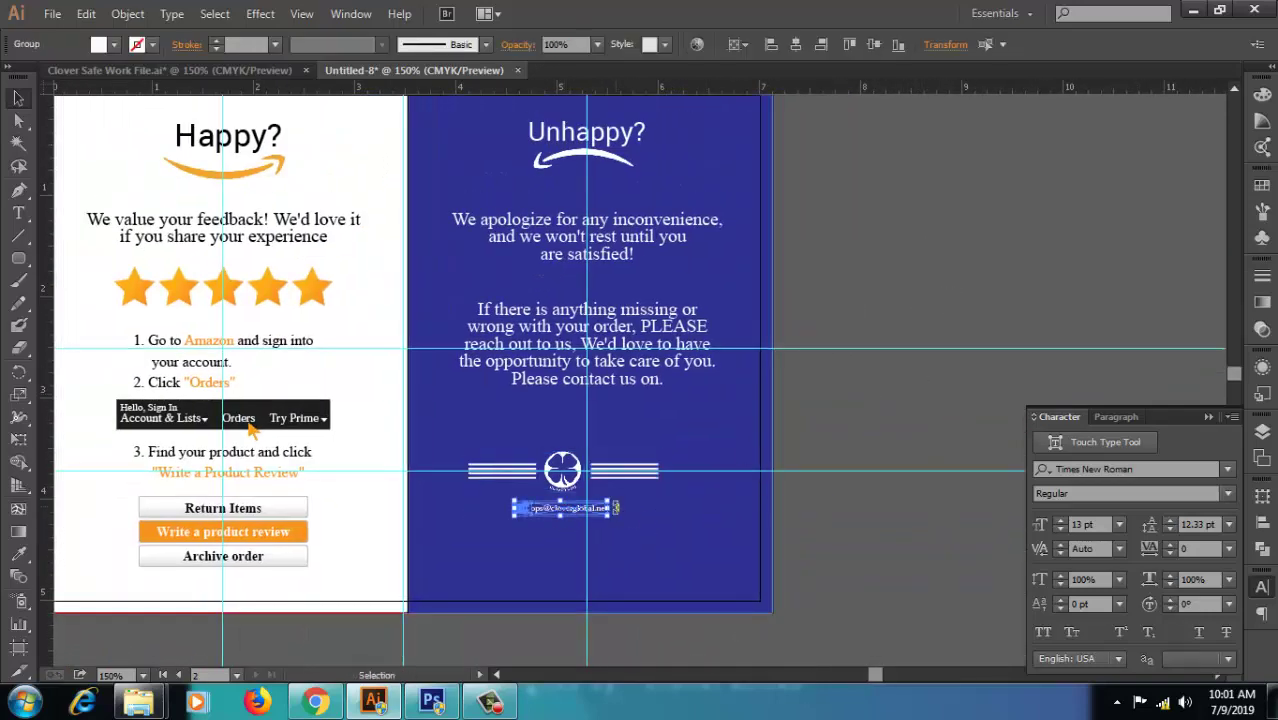
left_click_drag(632, 509, 646, 530)
left_click(290, 556, "shift")
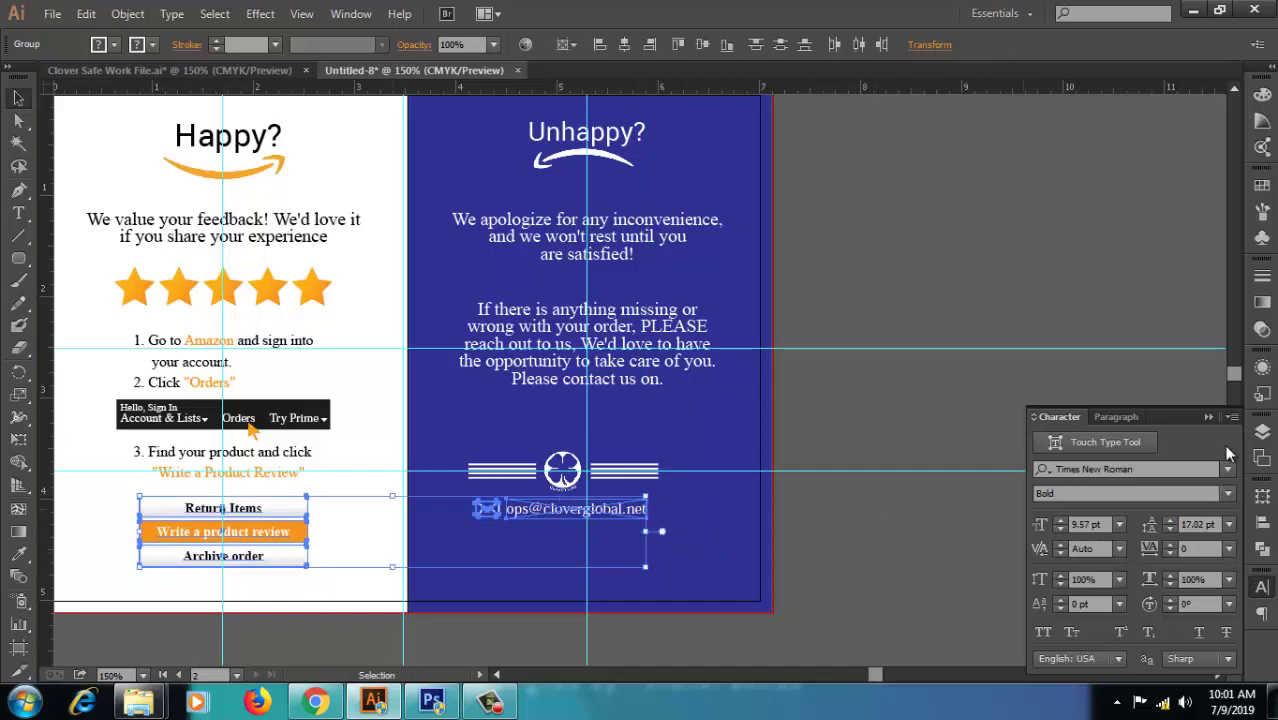
left_click(803, 48)
key("ctrl+z")
left_click(327, 525)
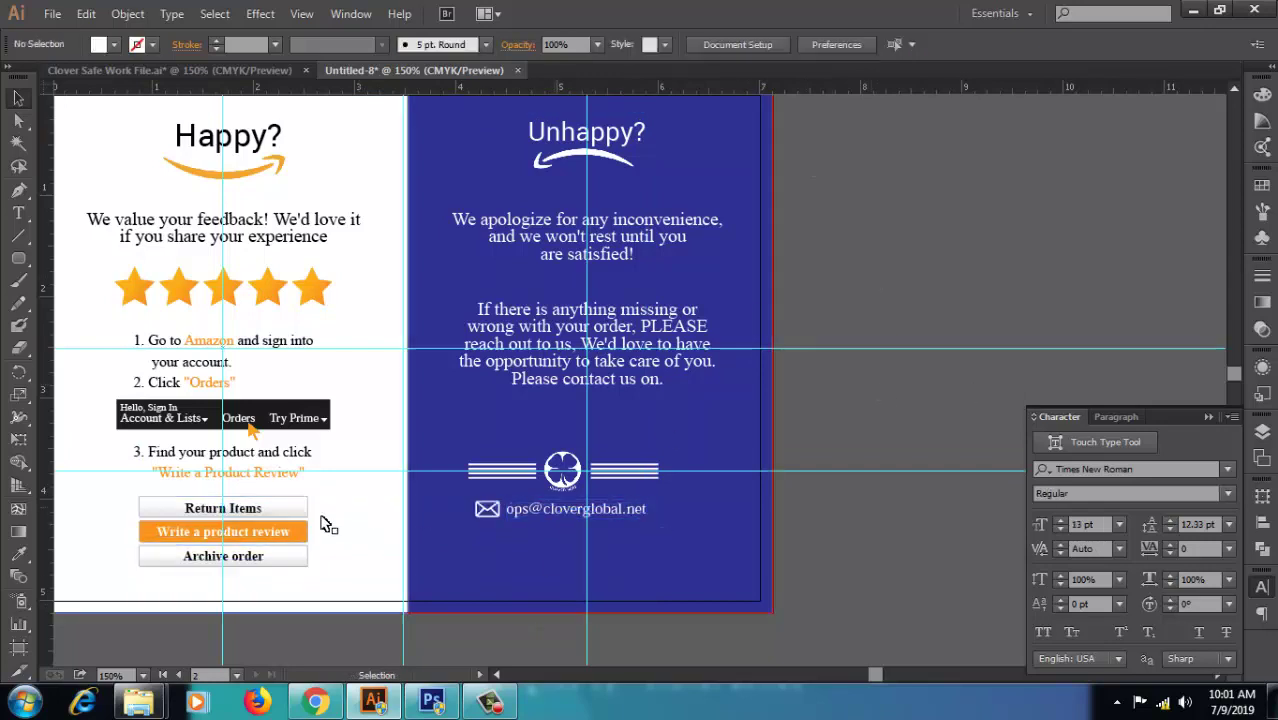
left_click(300, 528)
- Bottom-align the email line with the button group
left_click(726, 52)
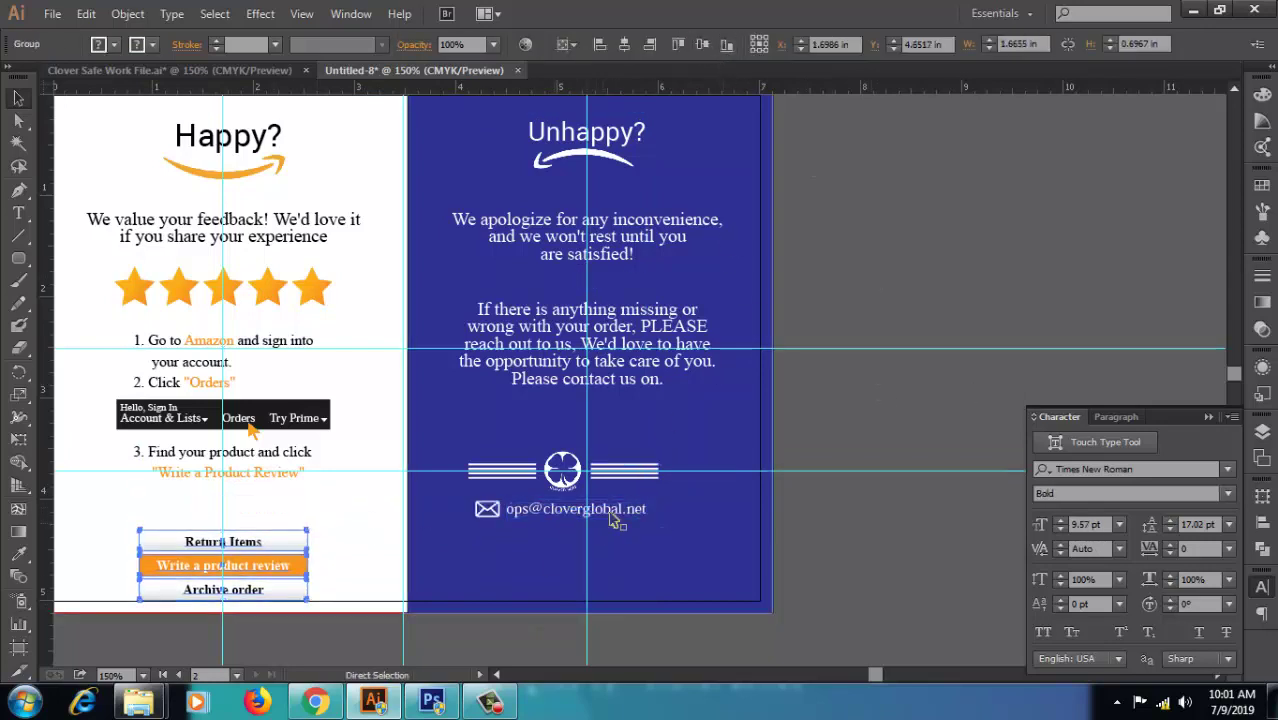
key("ctrl+z")
left_click(900, 420)
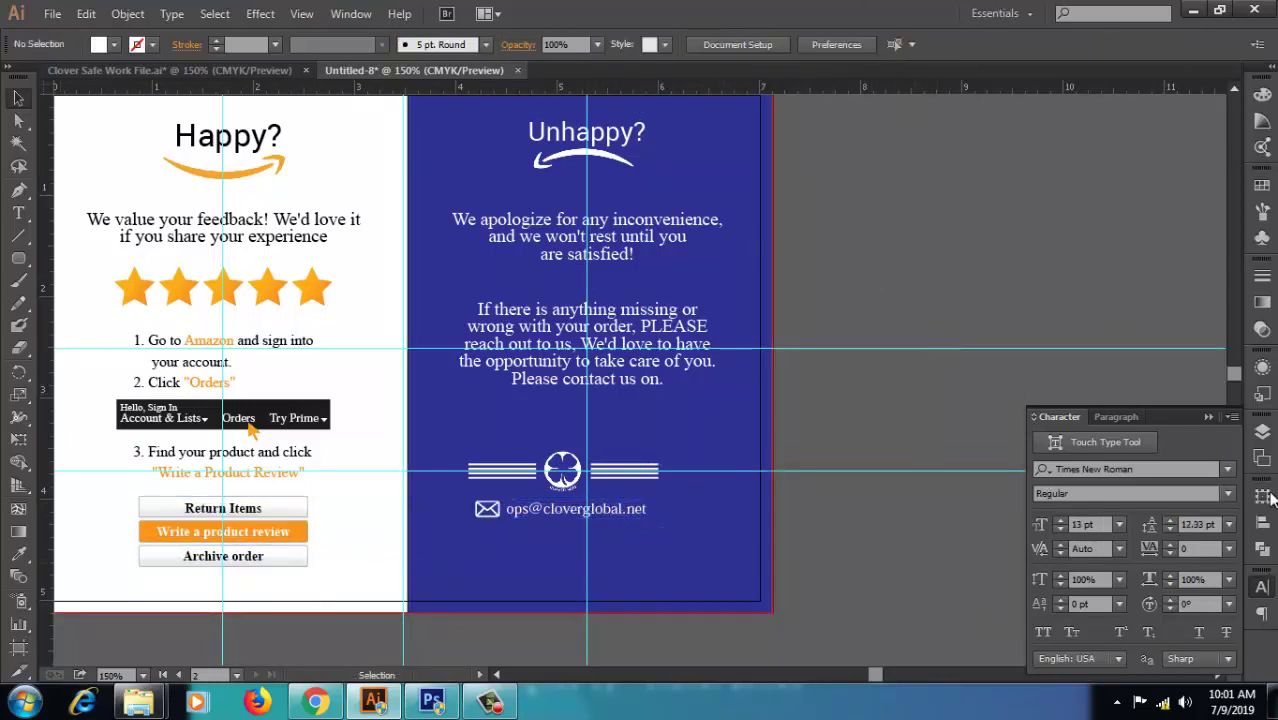
left_click(1262, 521)
key("ctrl+z")
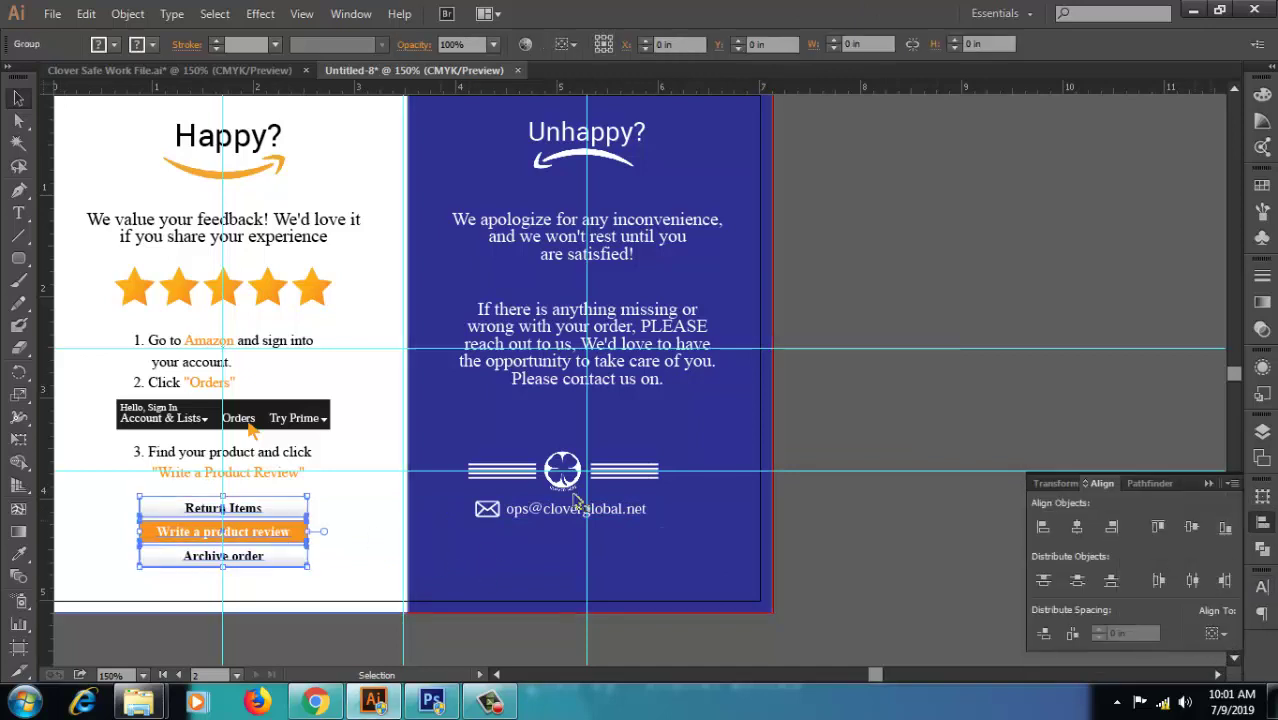
left_click(577, 508, "shift")
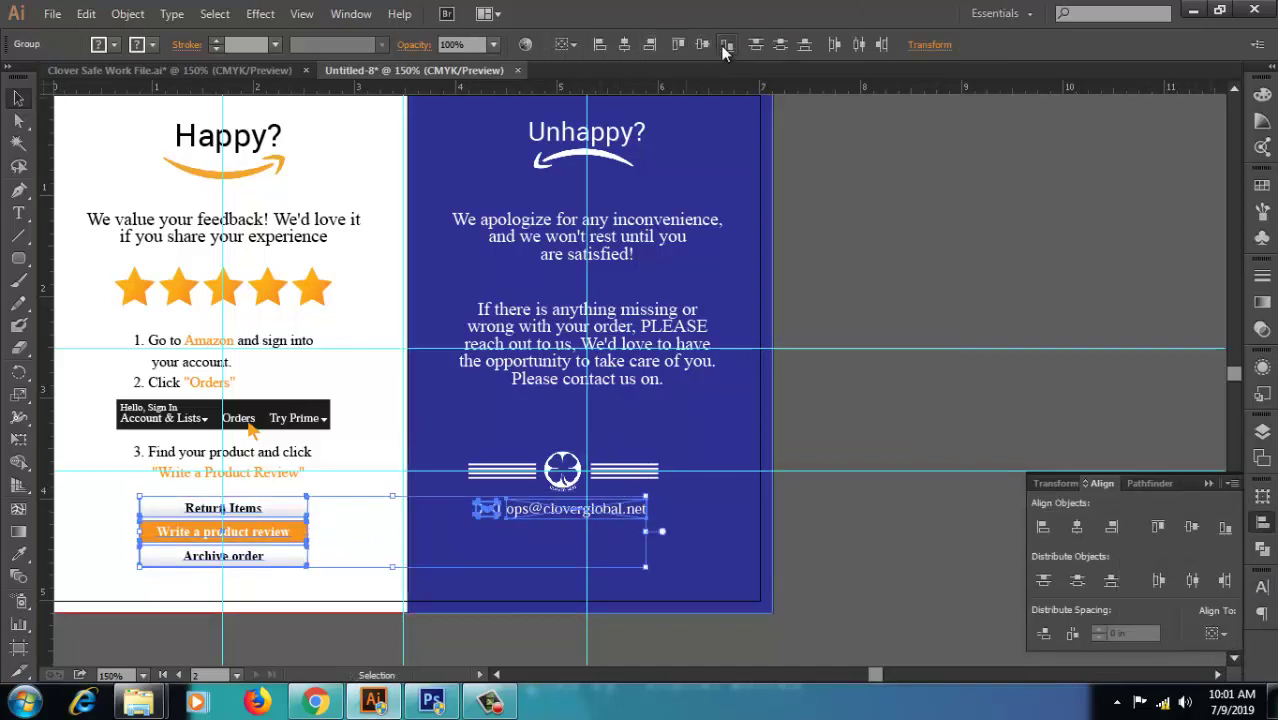
left_click(725, 52)
- Nudge the email line sideways and re-align it with the buttons, leaving the stripe ornament in place
left_click(827, 228)
left_click(560, 557)
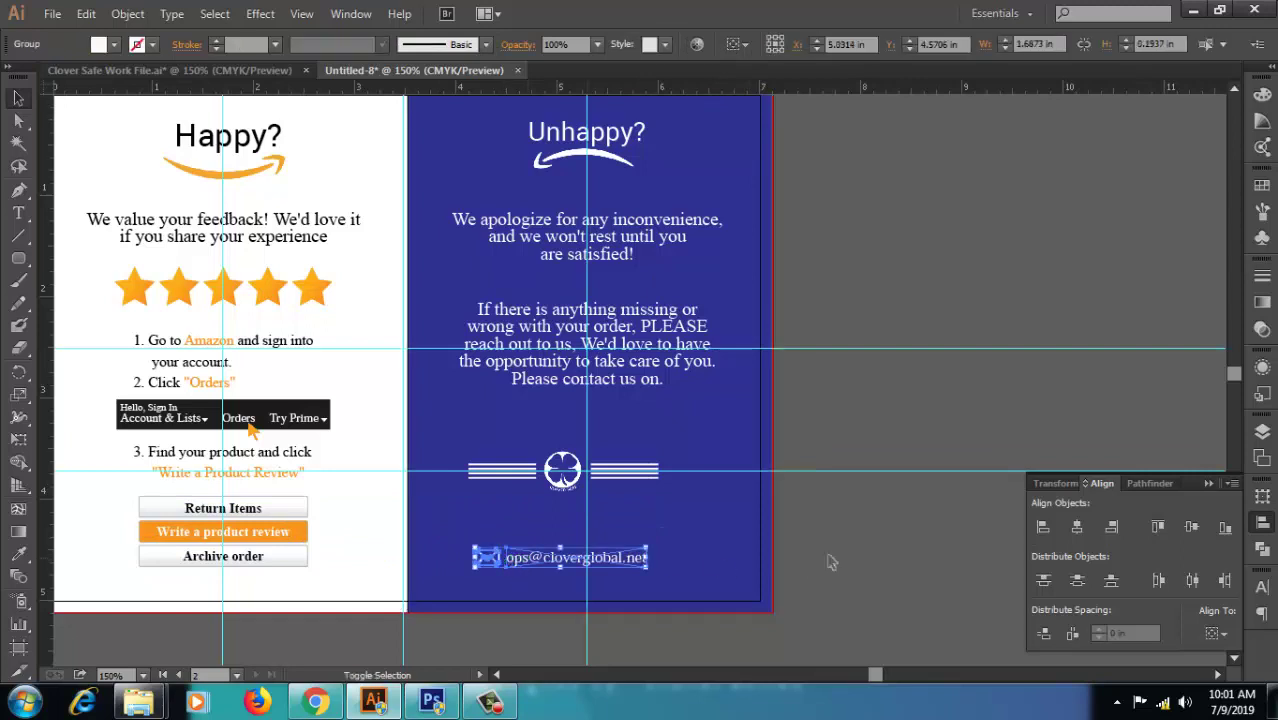
key("shift+Right")
key("shift+Right")
left_click_drag(690, 557, 678, 557)
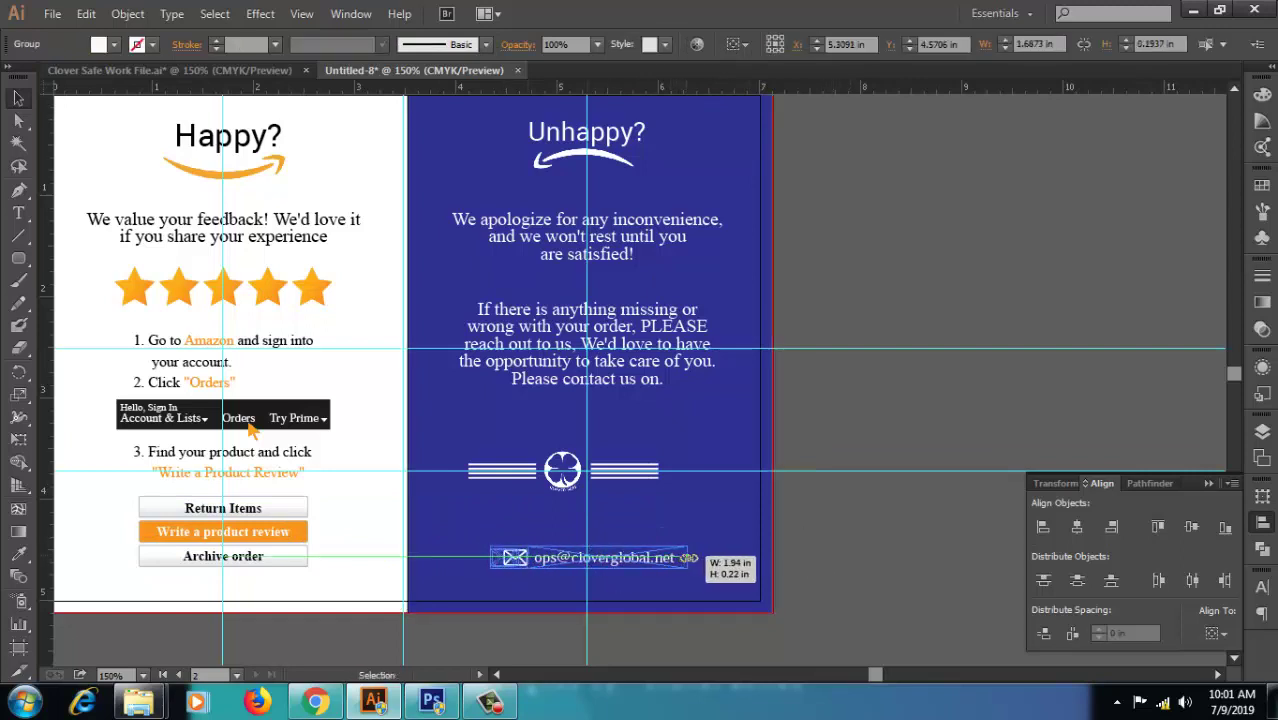
left_click(223, 530, "shift")
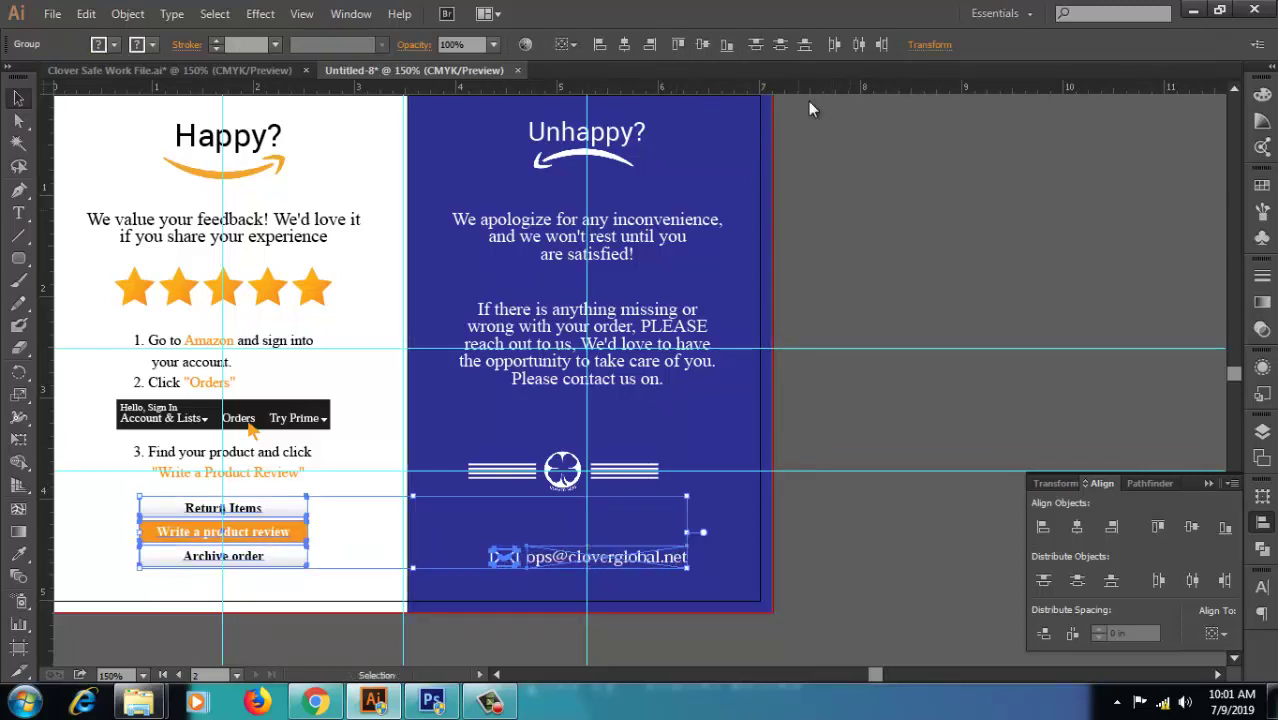
left_click(702, 46)
left_click(727, 46)
mouse_move(640, 470)
left_mouse_down()
mouse_move(525, 480)
mouse_move(650, 480)
left_mouse_up()
left_click(650, 480)
- Duplicate the striped bars onto both sides of the clover logo
key("ctrl+plus")
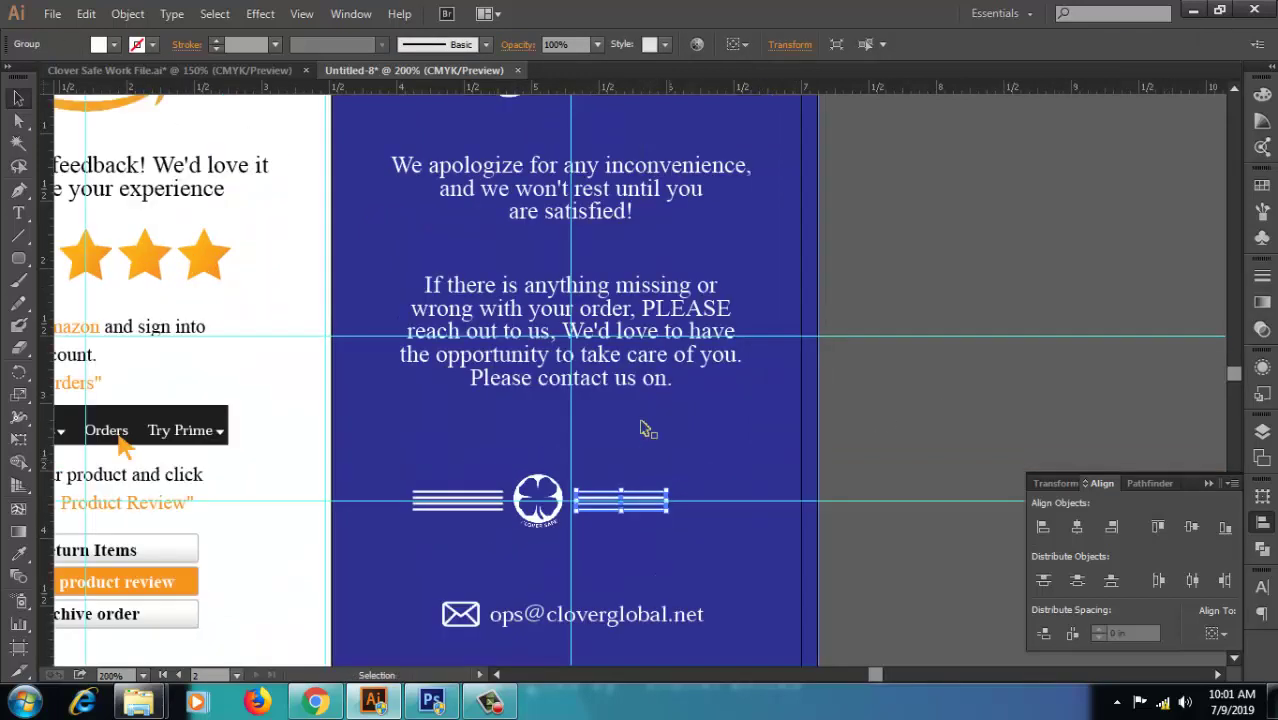
mouse_move(575, 499)
left_mouse_down()
mouse_move(410, 500)
mouse_move(574, 500)
left_mouse_up()
left_click(919, 399)
scroll(485, 490, "down", 2)
- Group the stripes with the logo and stretch the group to about 3.55 in wide
left_click_drag(490, 360, 713, 450)
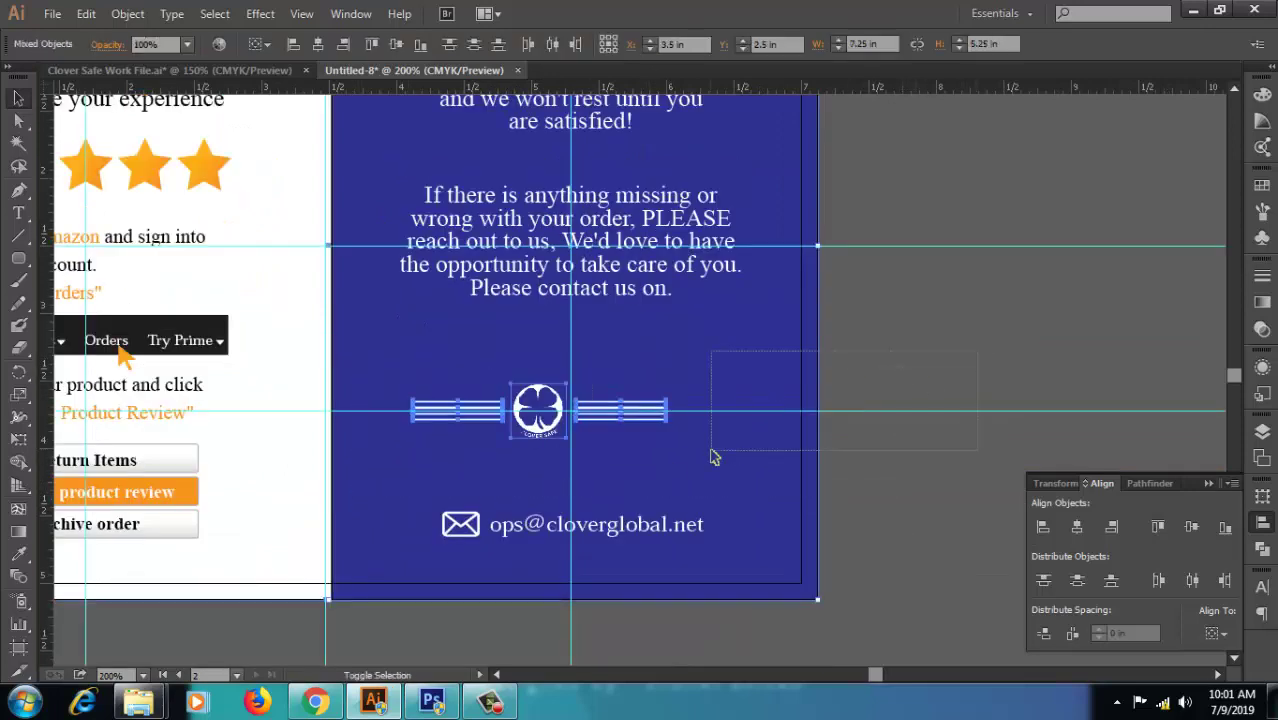
right_click(505, 420)
left_click(550, 509)
left_click_drag(666, 410, 816, 411)
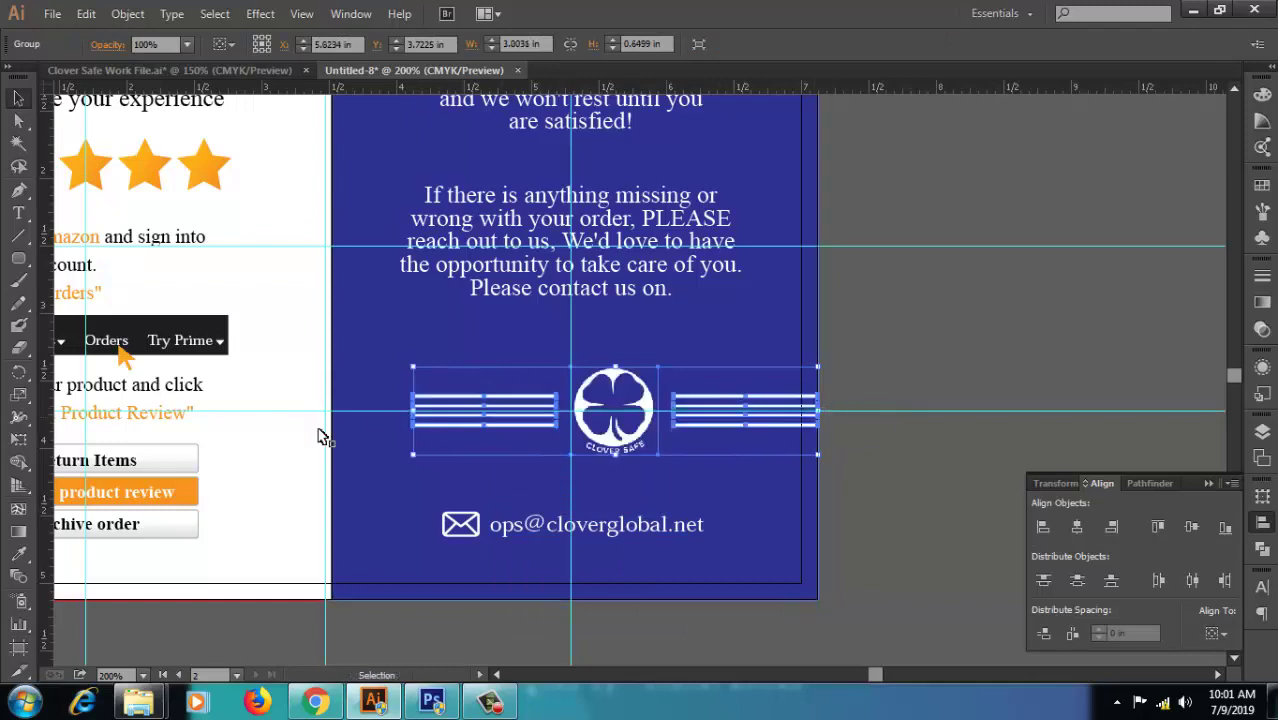
left_click_drag(413, 411, 340, 411)
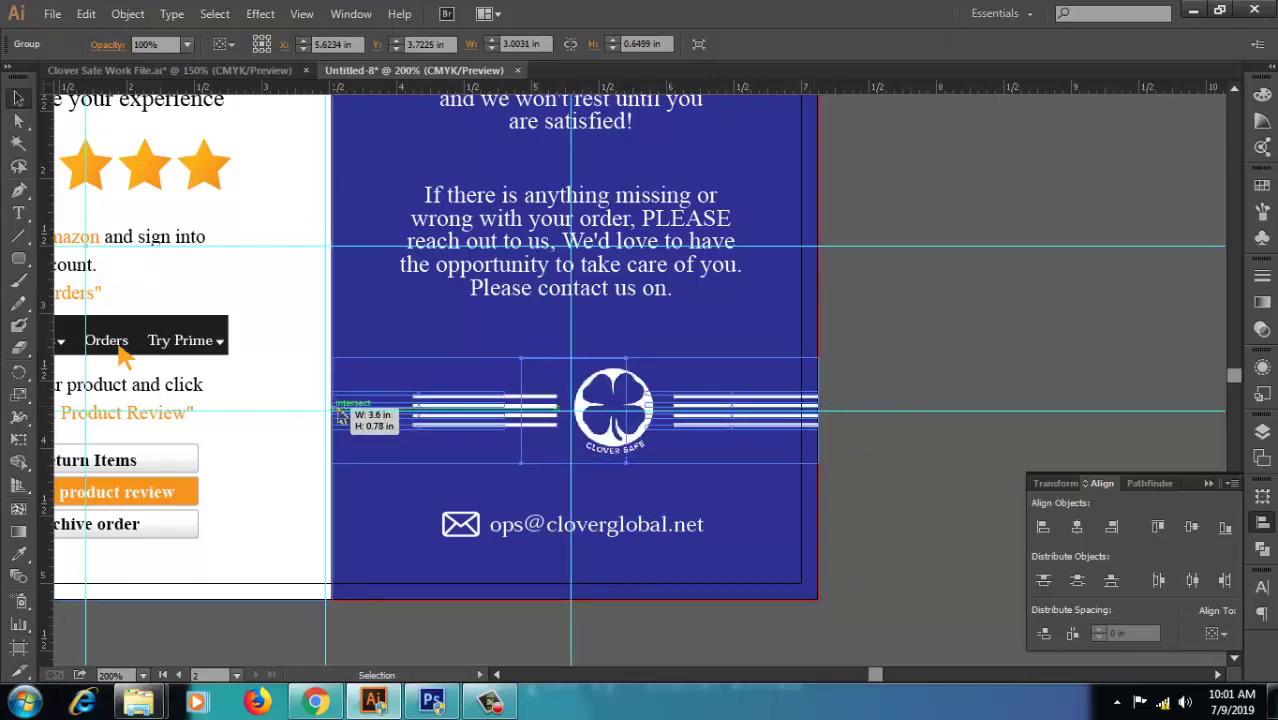
left_click(893, 300)
scroll(900, 360, "up", 2)
scroll(911, 400, "down", 2)
key("ctrl+minus")
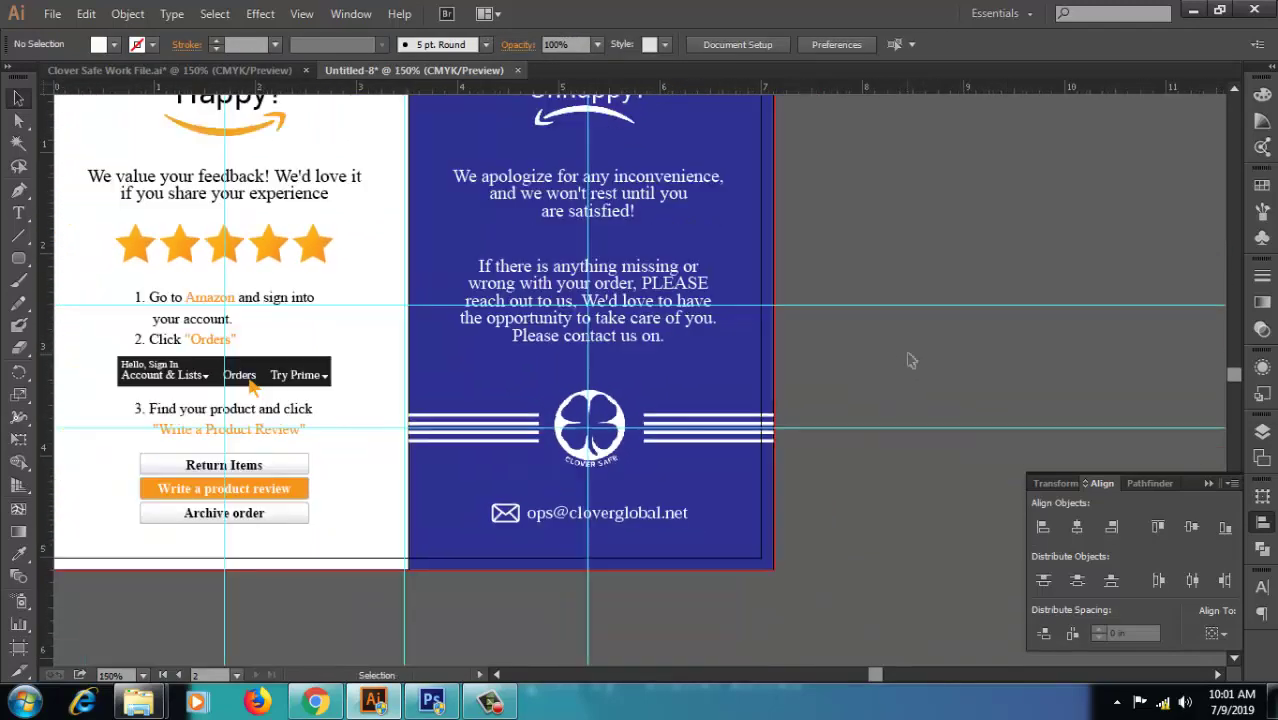
scroll(745, 430, "up", 1)
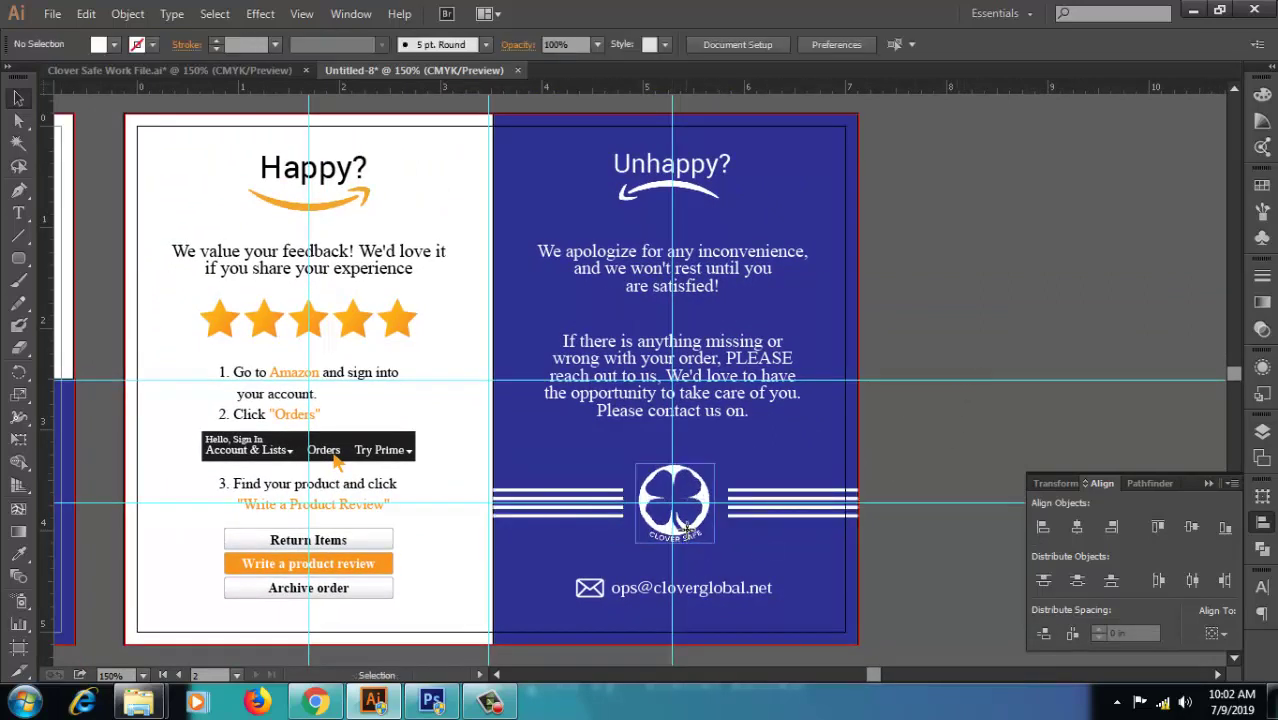
- Nudge the logo down slightly and select all of the e-mail line's text
left_click_drag(676, 535, 676, 542)
left_click(949, 360)
left_click_drag(949, 360, 955, 384)
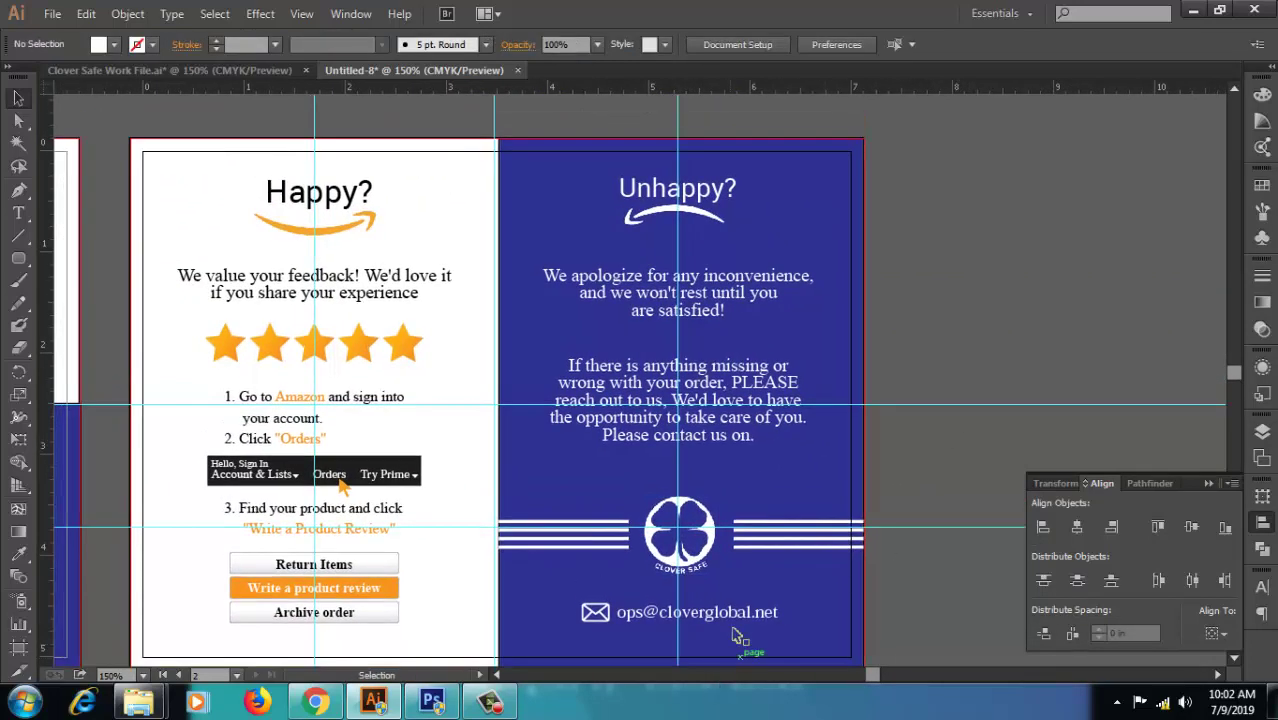
double_click(706, 610)
double_click(706, 610)
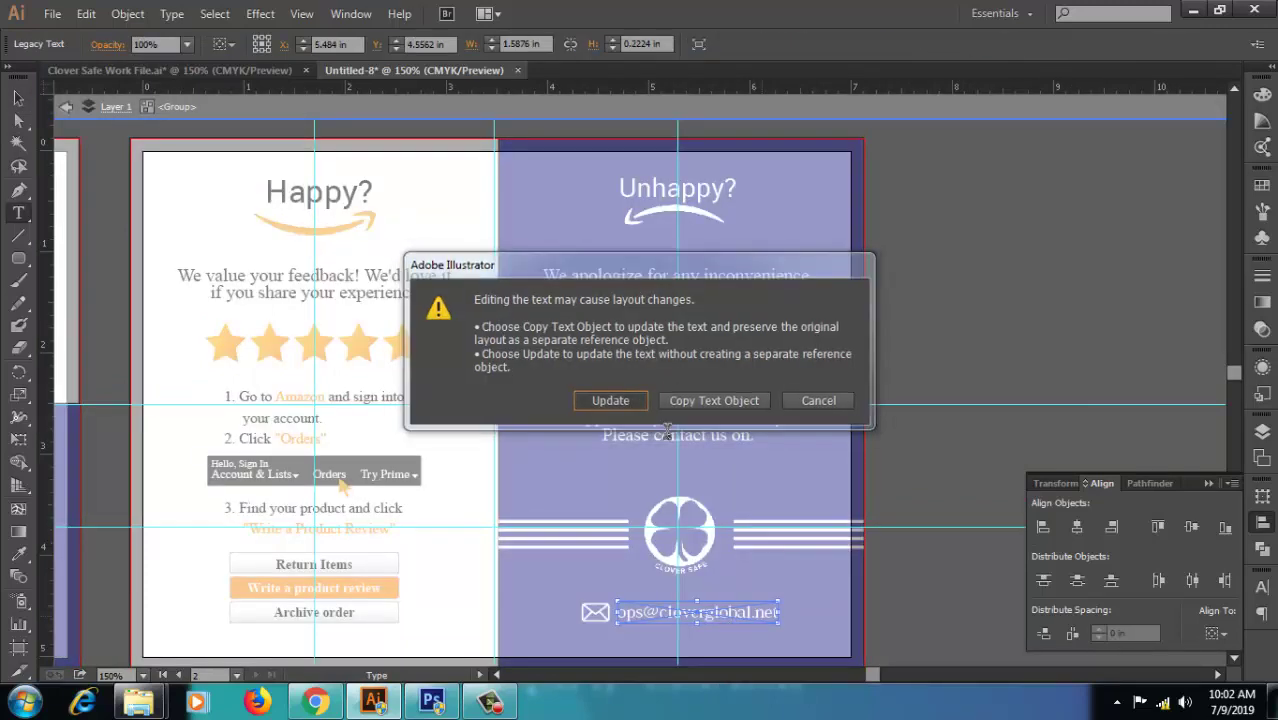
key("Return")
key("ctrl+a")
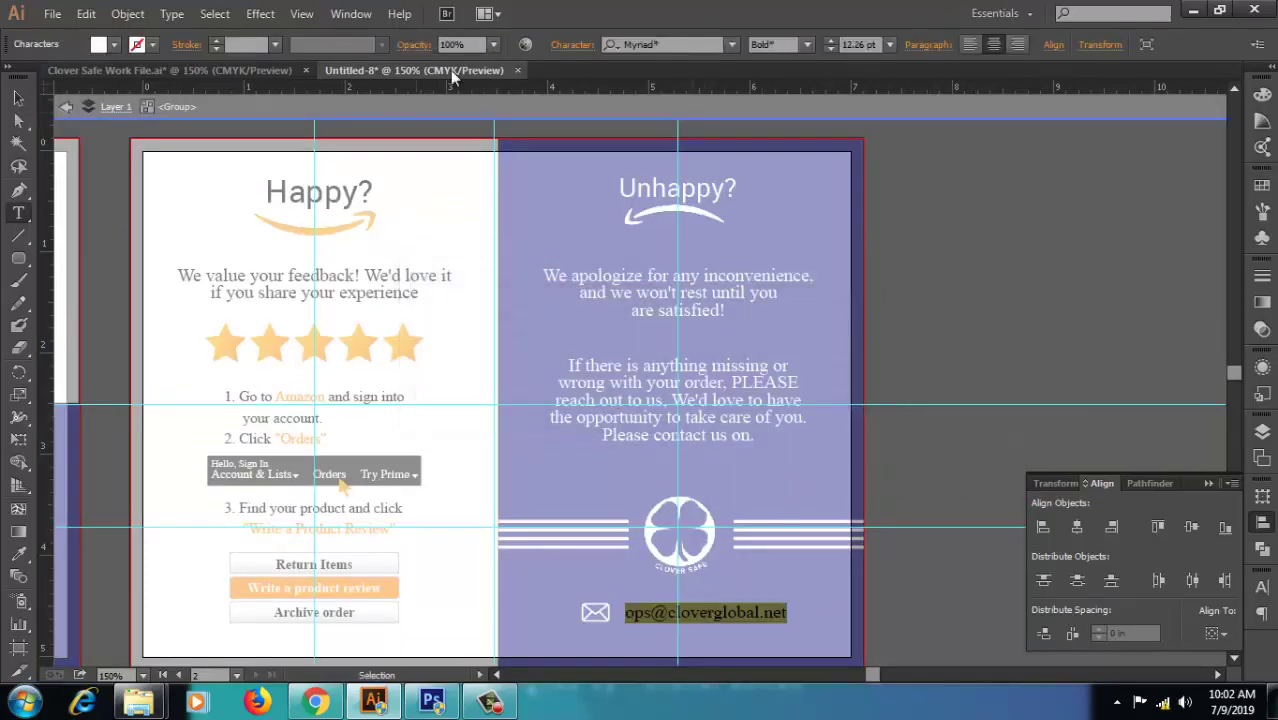
- Set the e-mail text to Roboto Regular in the Character panel
left_click(1058, 483)
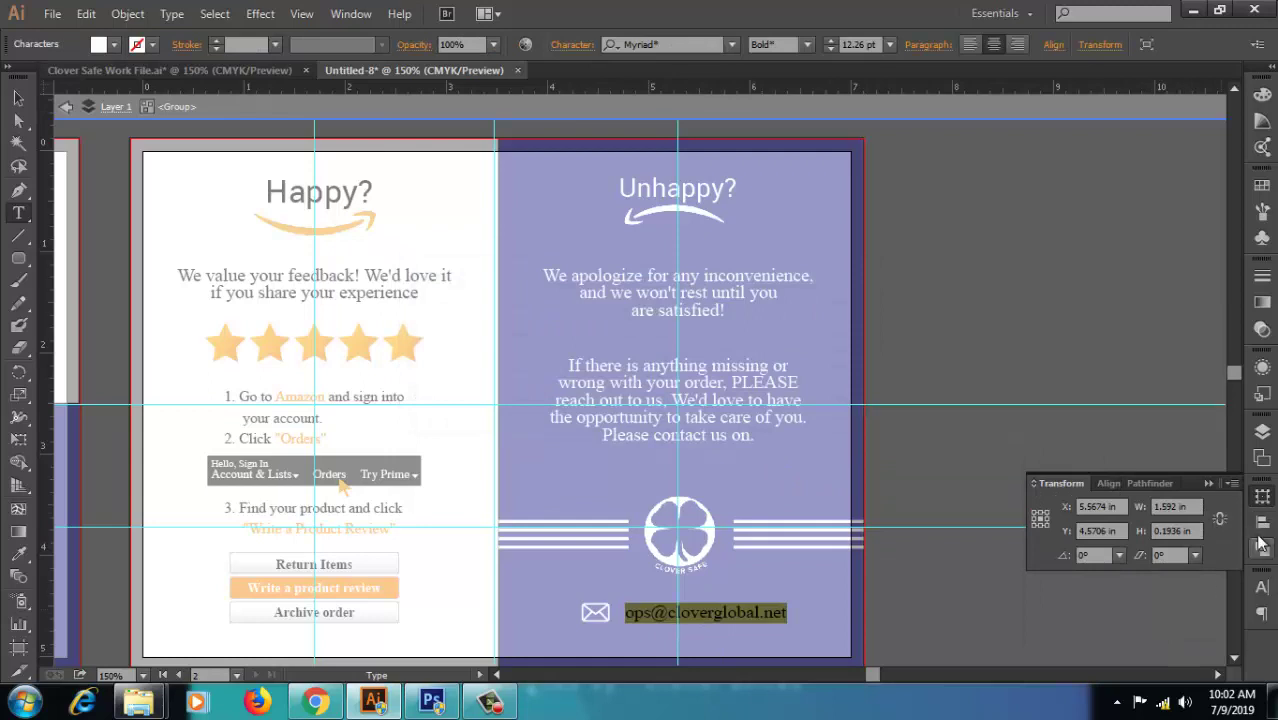
left_click(1261, 587)
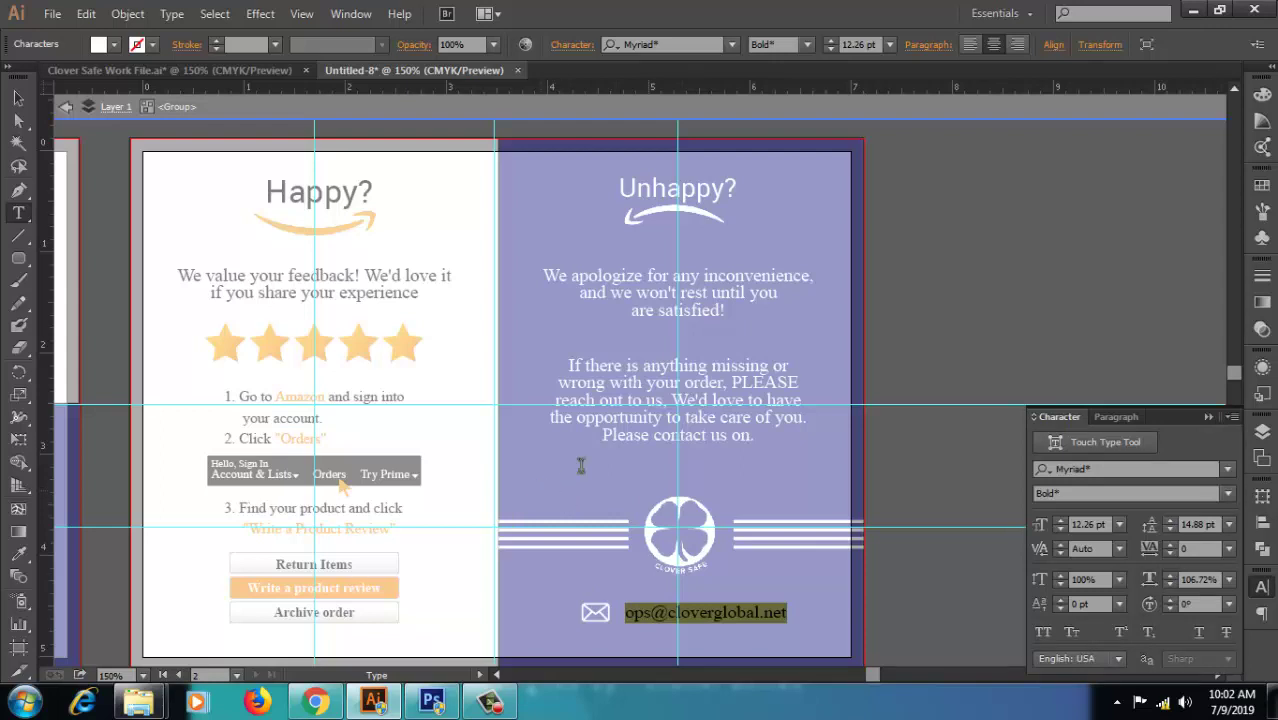
left_click(1082, 492)
left_click(1140, 468)
type("roboto")
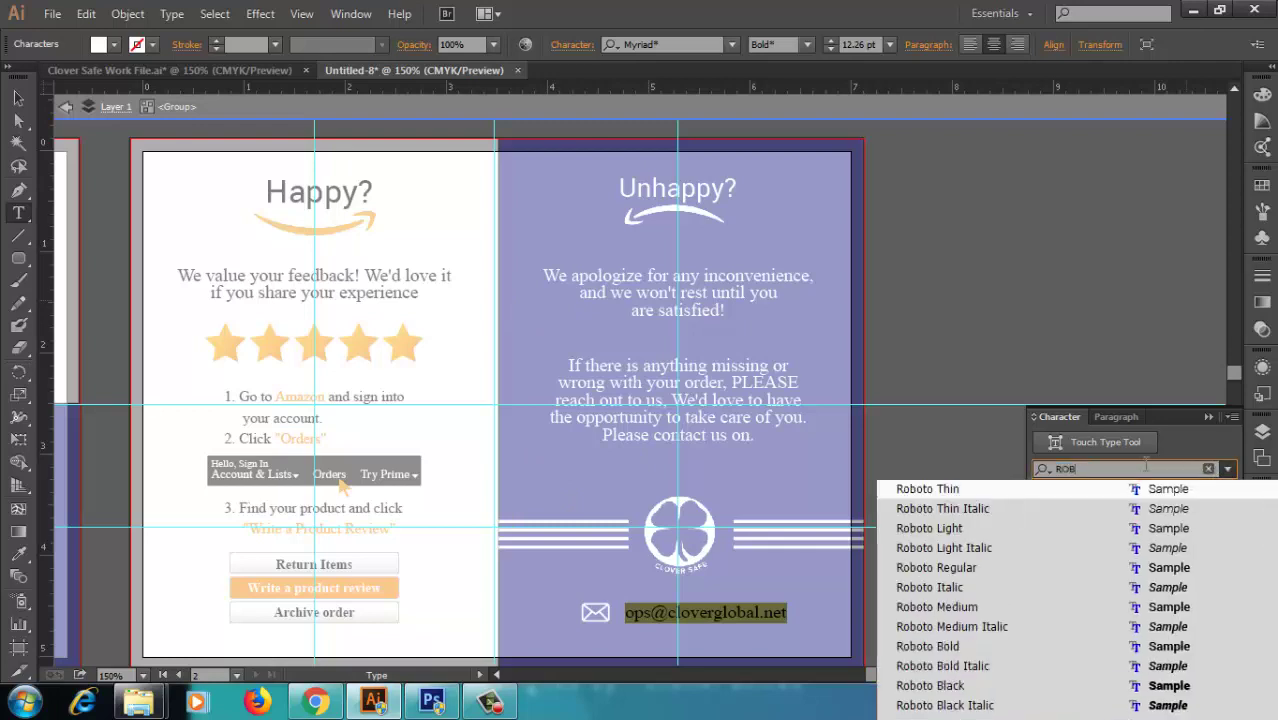
type(" c")
key("Escape")
left_click(1099, 476)
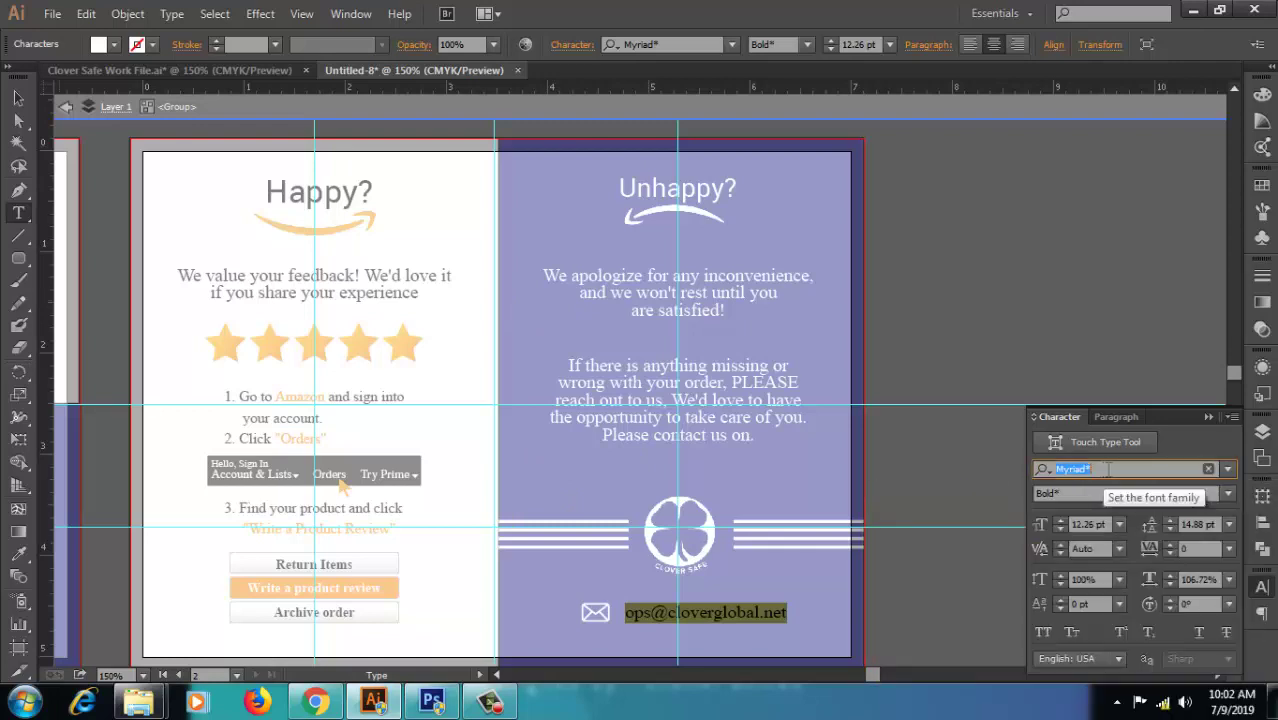
type("roboto")
key("Return")
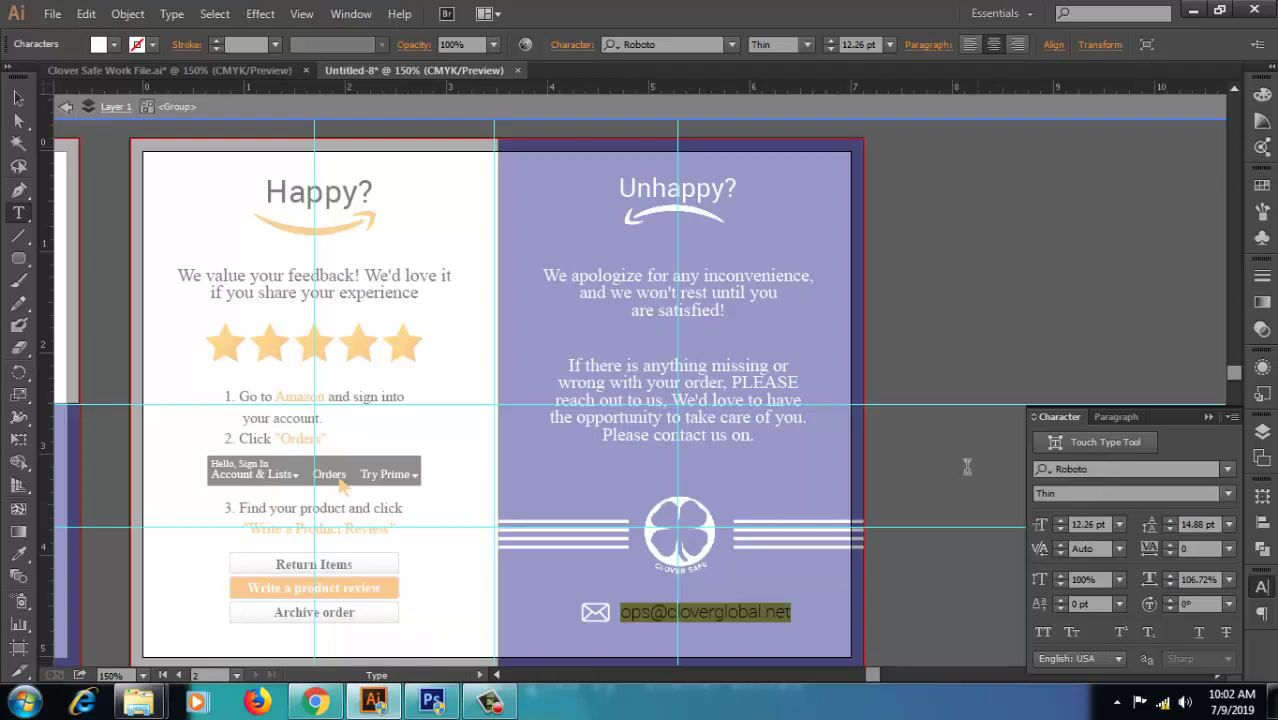
left_click(1228, 494)
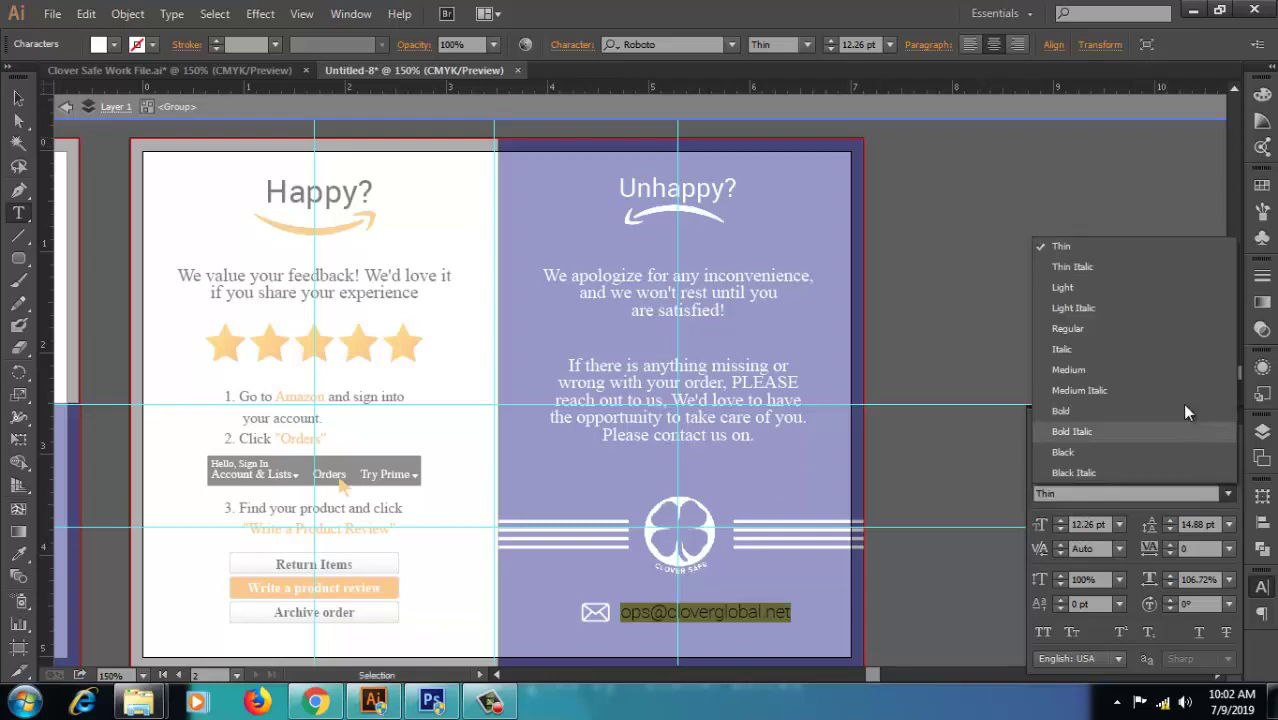
left_click(1174, 328)
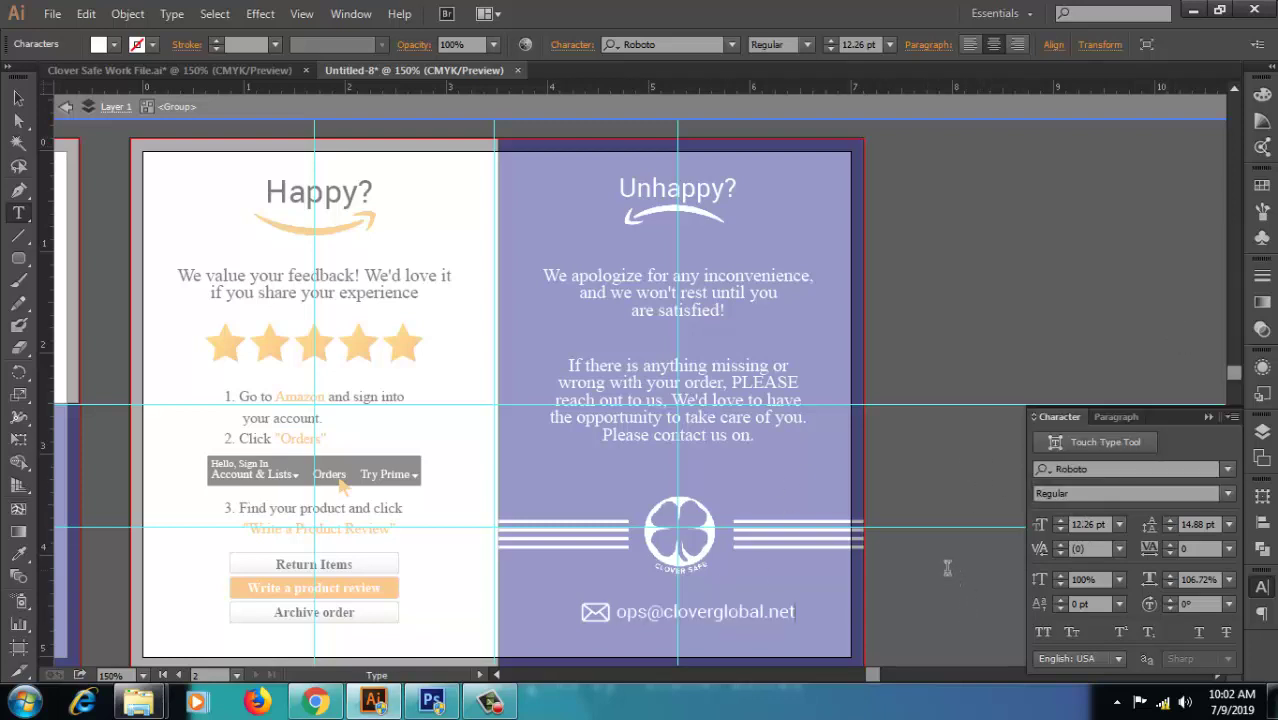
key("Escape")
left_click(735, 618)
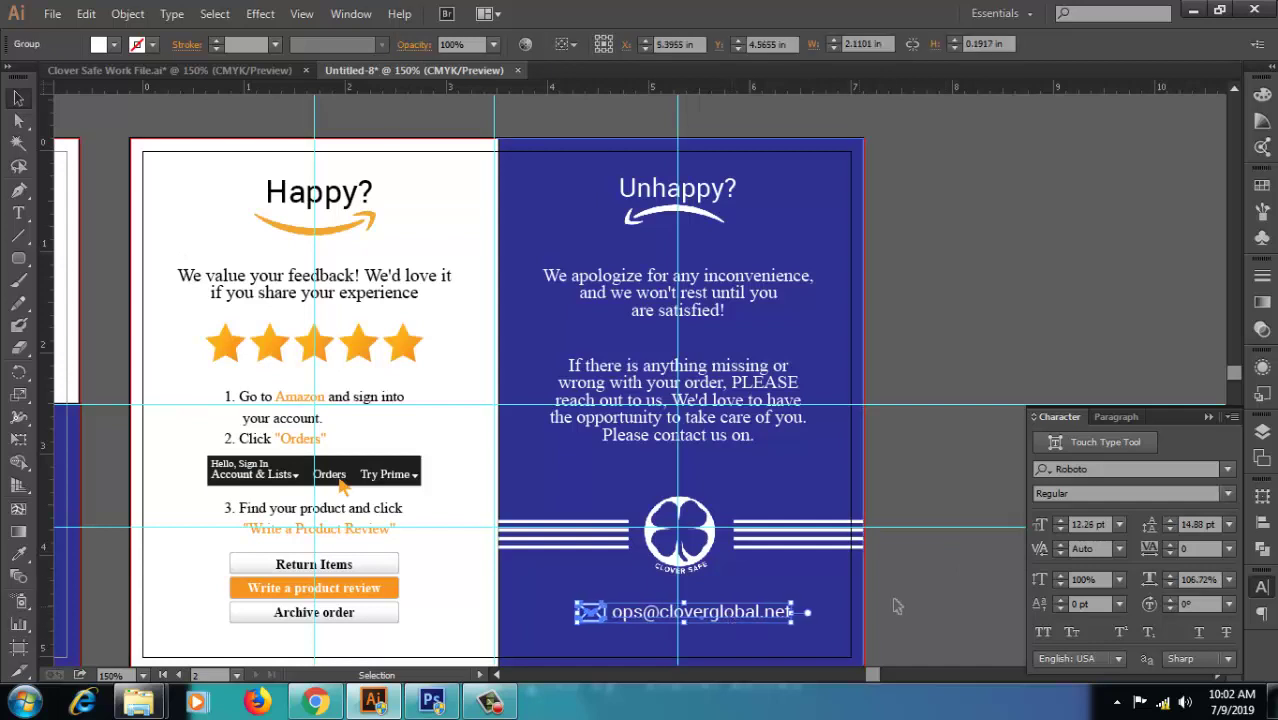
- Select the 'If there is anything missing' paragraph and set it to Roboto Medium
left_click(963, 600)
left_click_drag(964, 469, 963, 506)
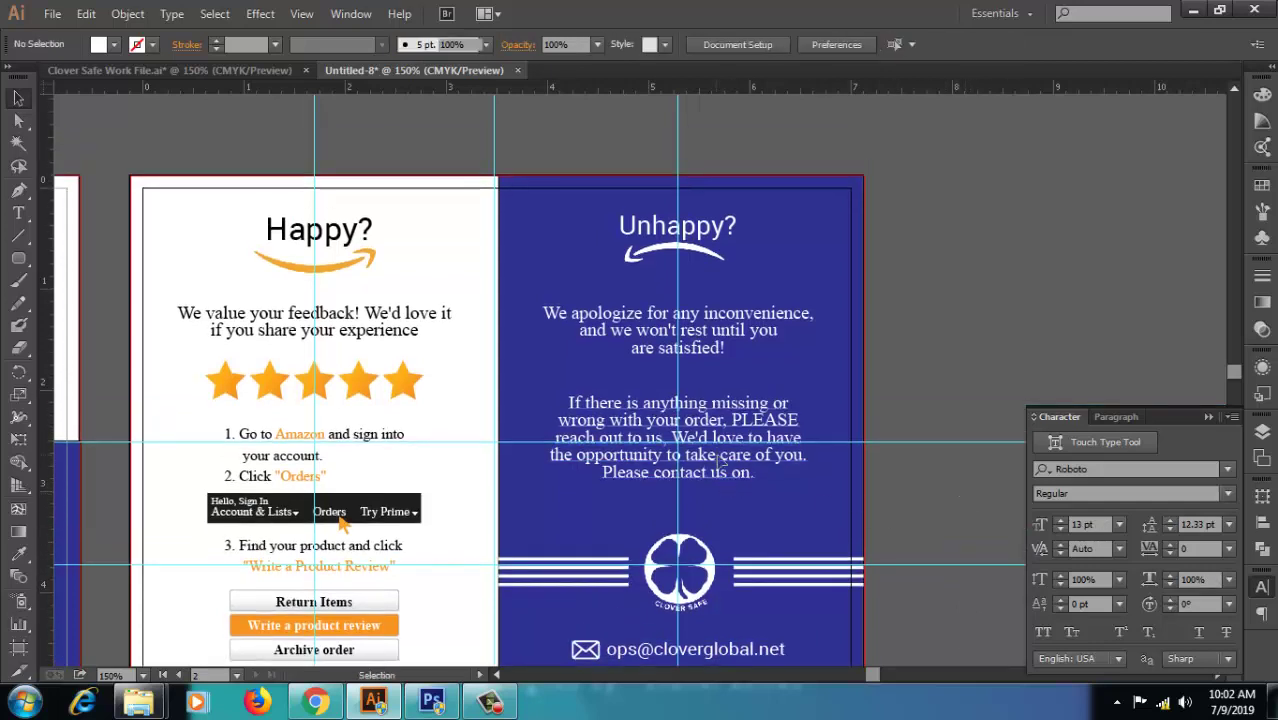
key("t")
left_click_drag(567, 402, 755, 473)
left_click(1095, 469)
type("roboto")
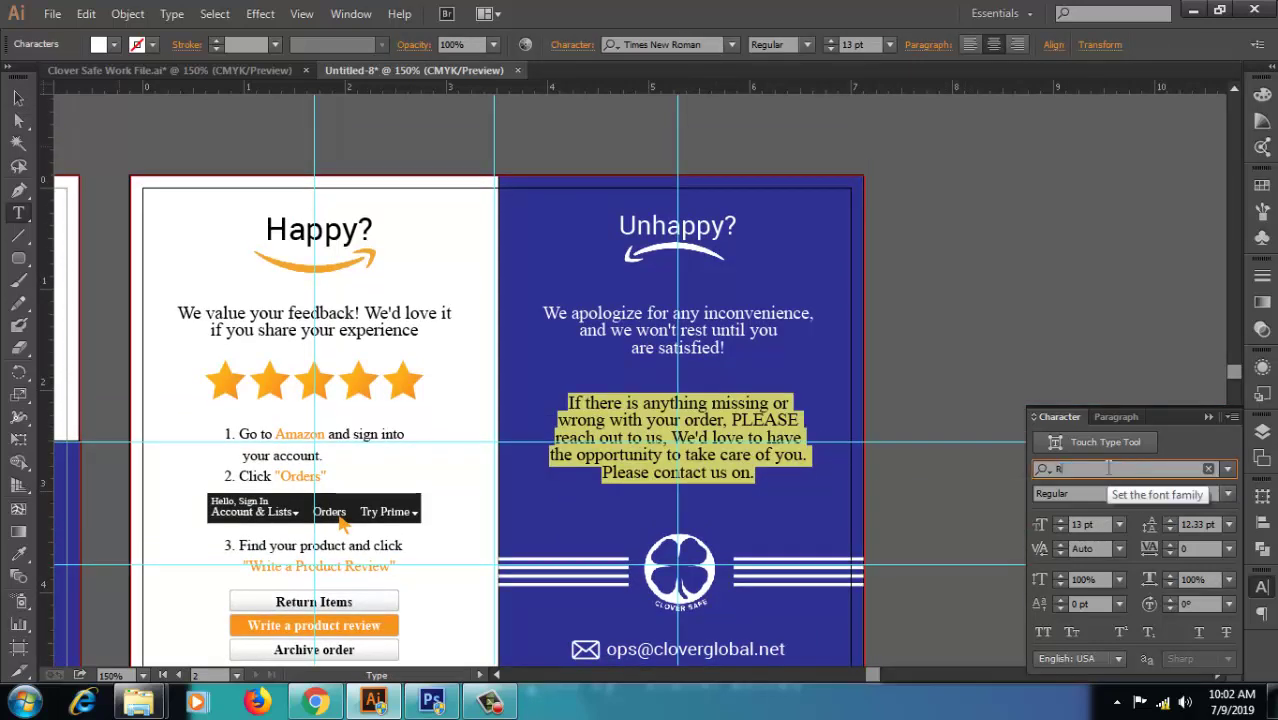
key("Return")
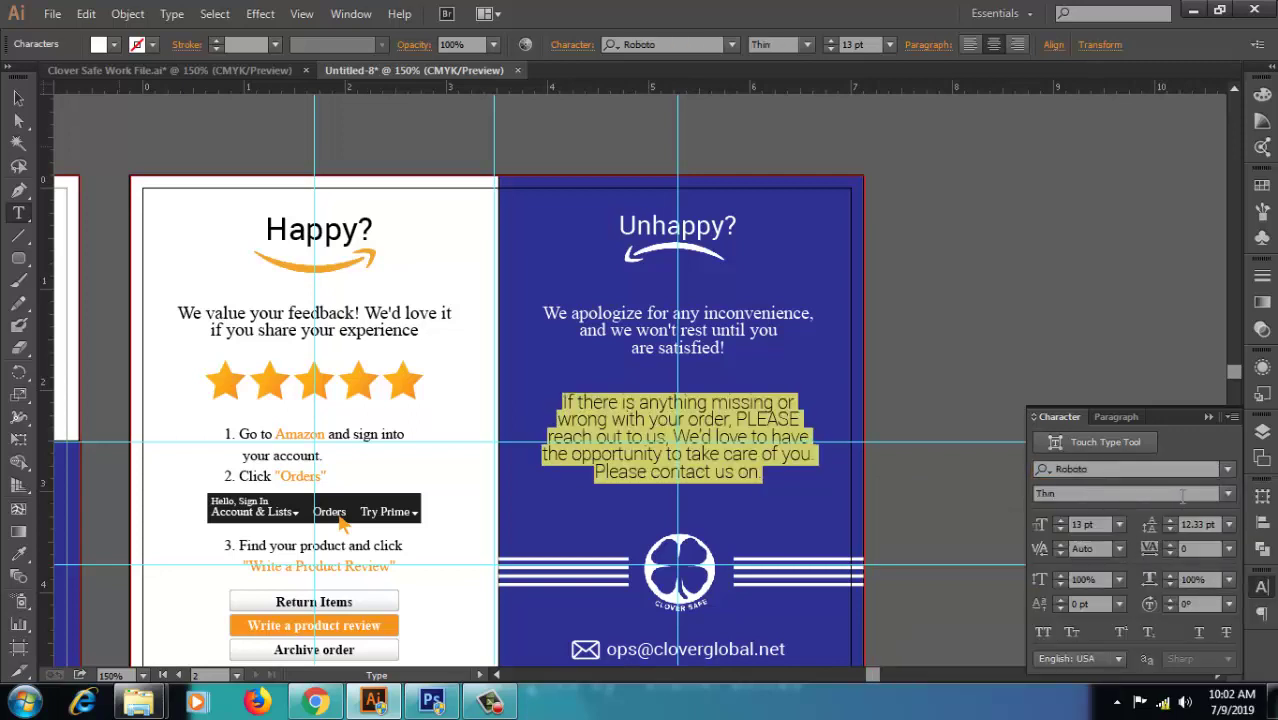
left_click(1228, 493)
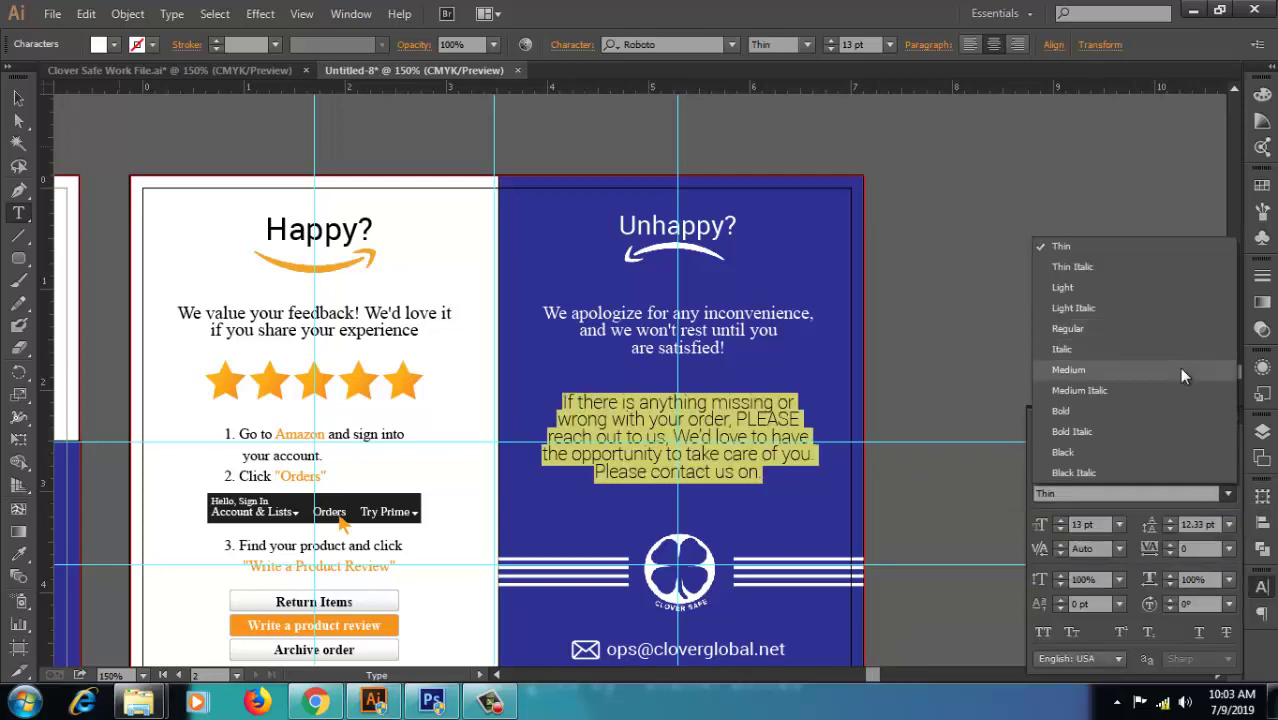
left_click(1179, 367)
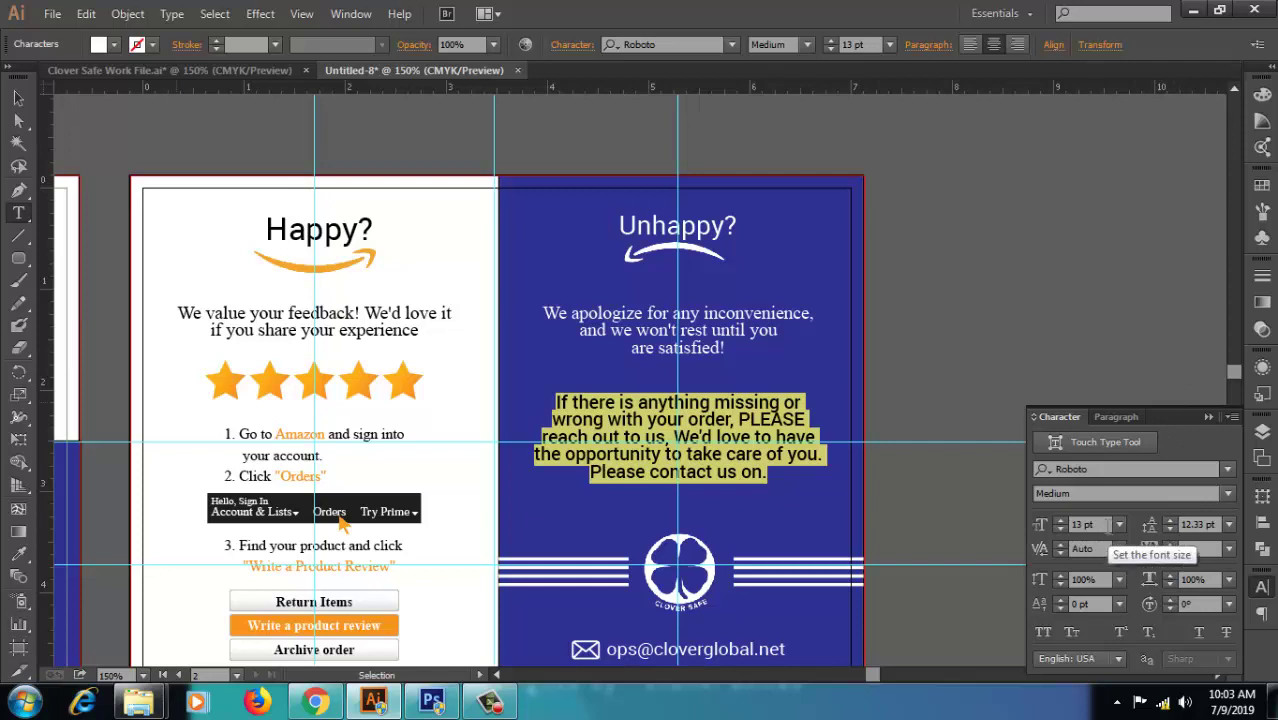
- Give the paragraph 15 pt leading and try Regular and Light weights
left_click(1170, 520)
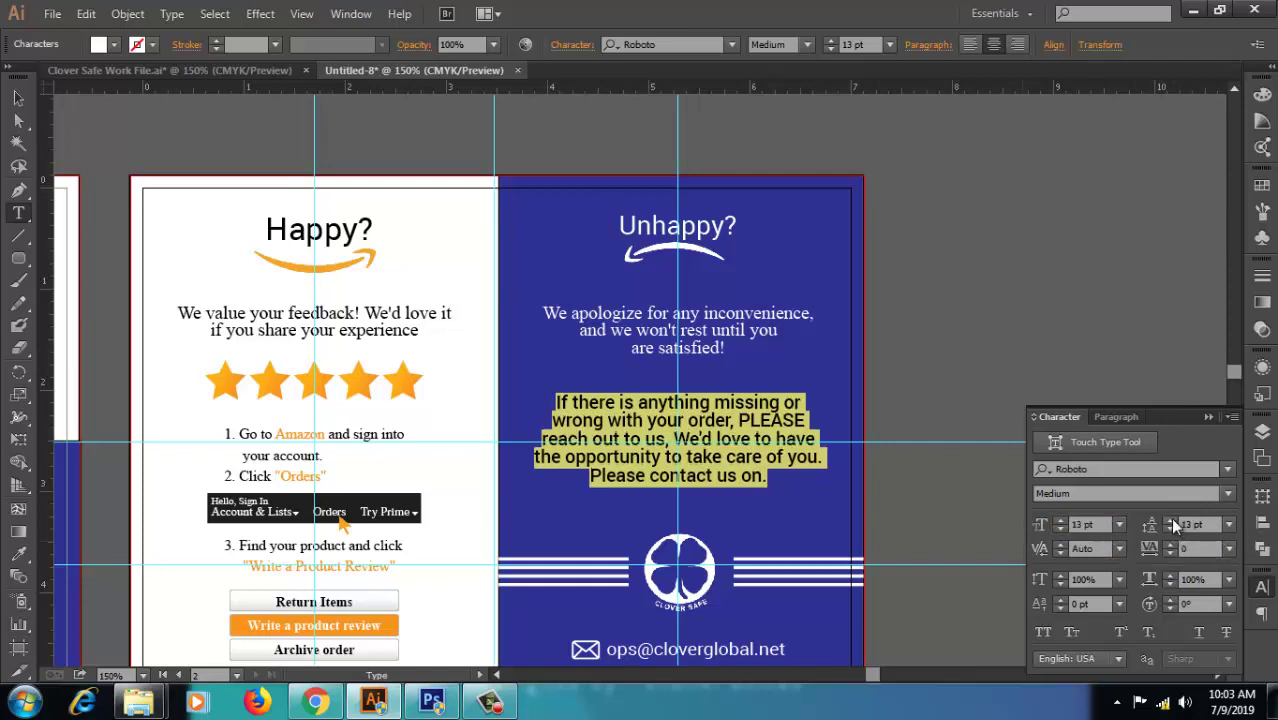
left_click(1170, 520)
left_click(1228, 494)
left_click(1232, 497)
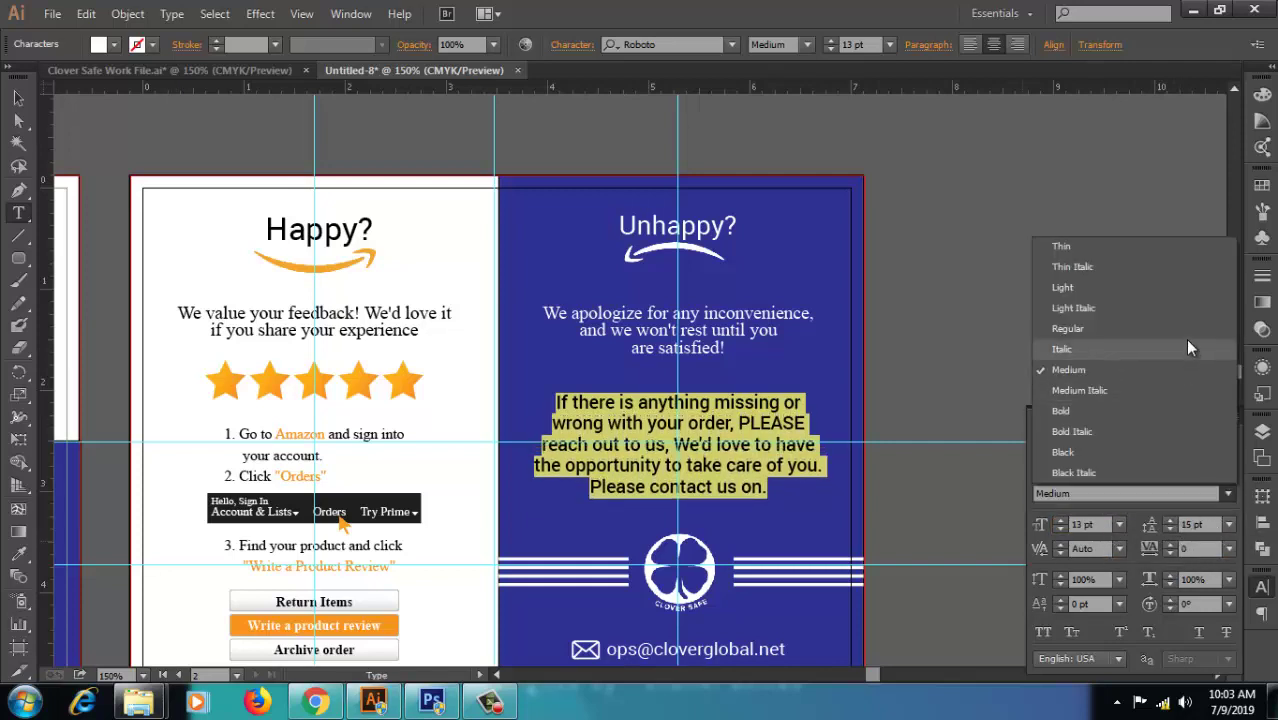
left_click(1185, 329)
triple_click(790, 446)
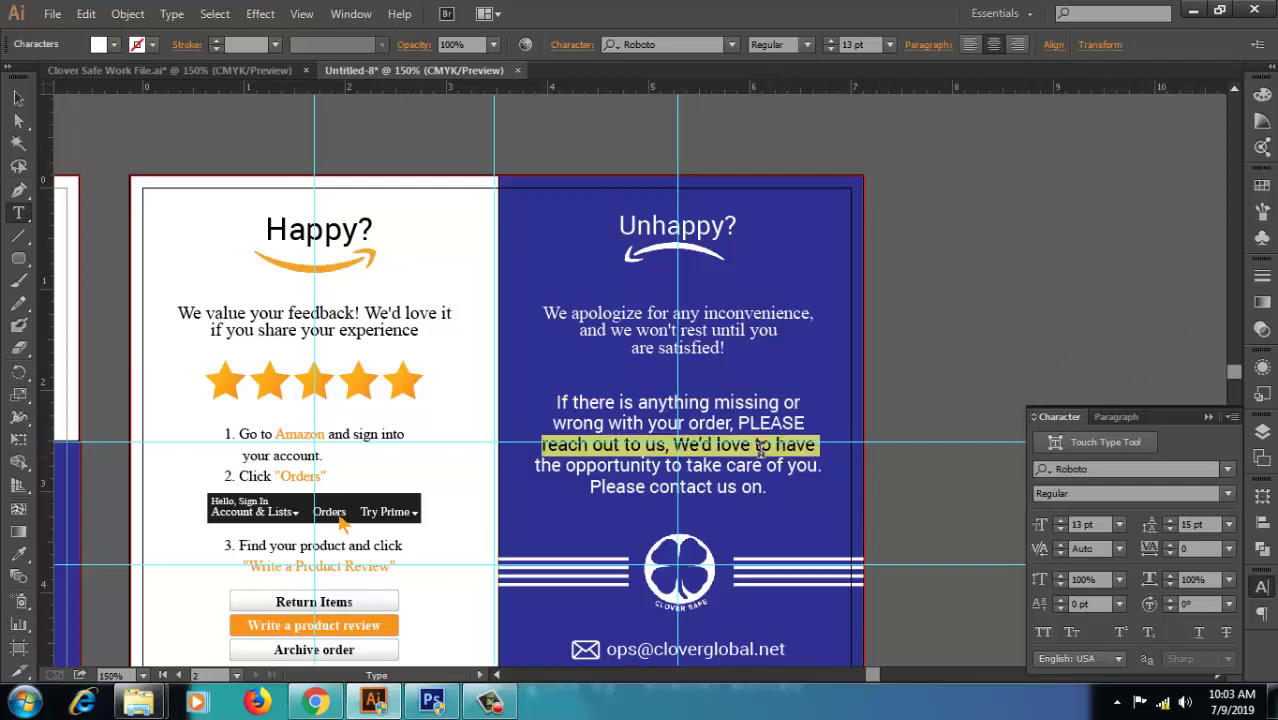
left_click(758, 448)
key("ctrl+a")
left_click(1229, 497)
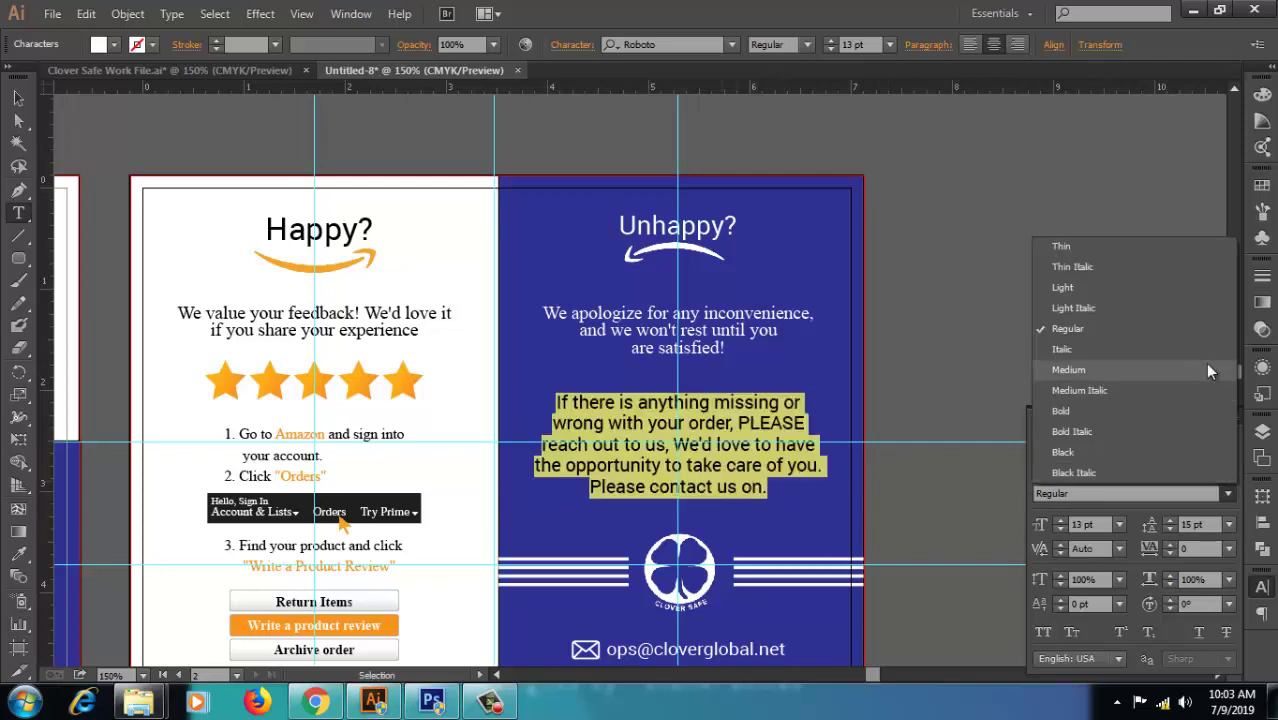
left_click(1201, 291)
- After trying Medium and Bold, settle on Roboto Regular at 12 pt
left_click(716, 446)
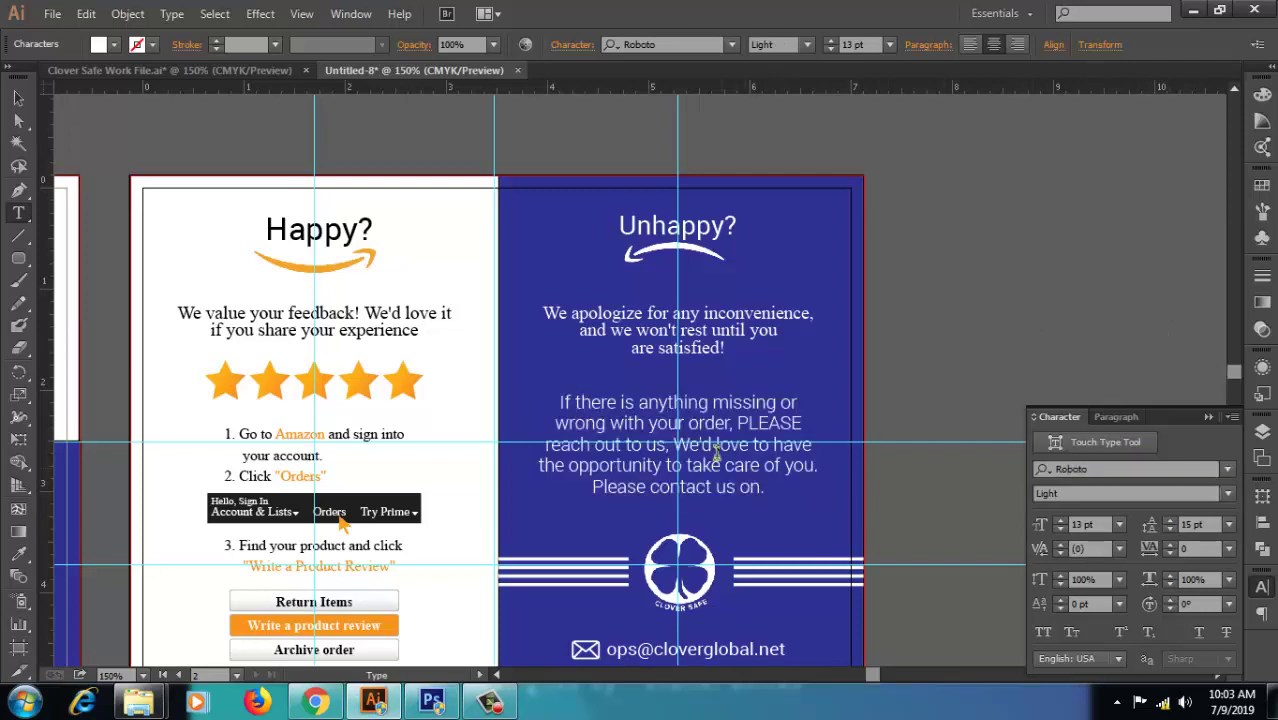
triple_click(716, 446)
key("ctrl+a")
left_click(1229, 497)
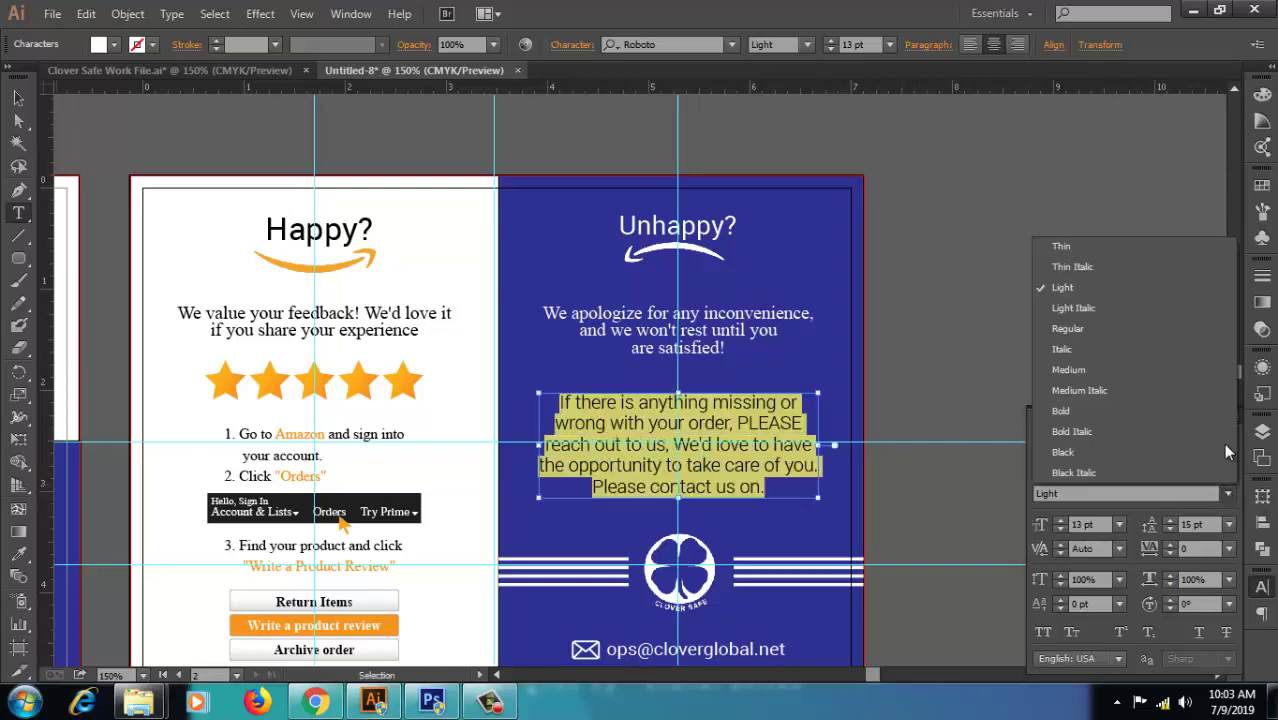
left_click(1175, 371)
left_click(1229, 497)
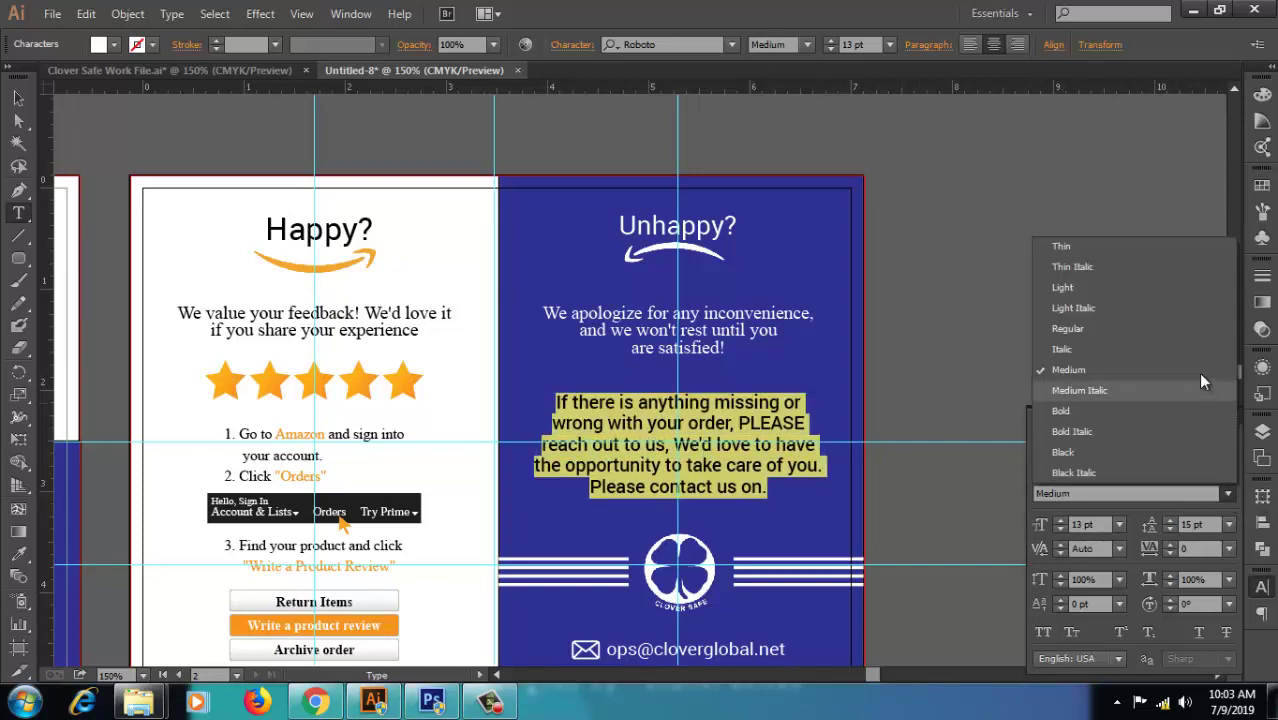
left_click(1186, 404)
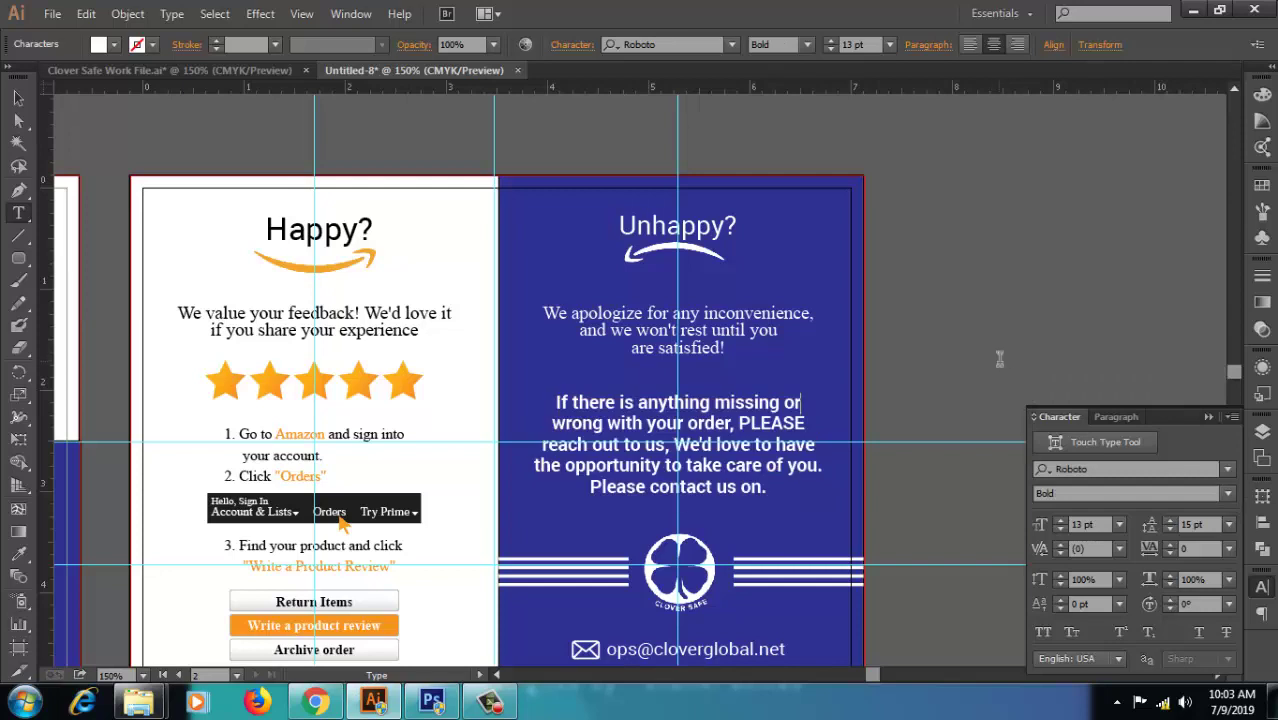
left_click(1229, 493)
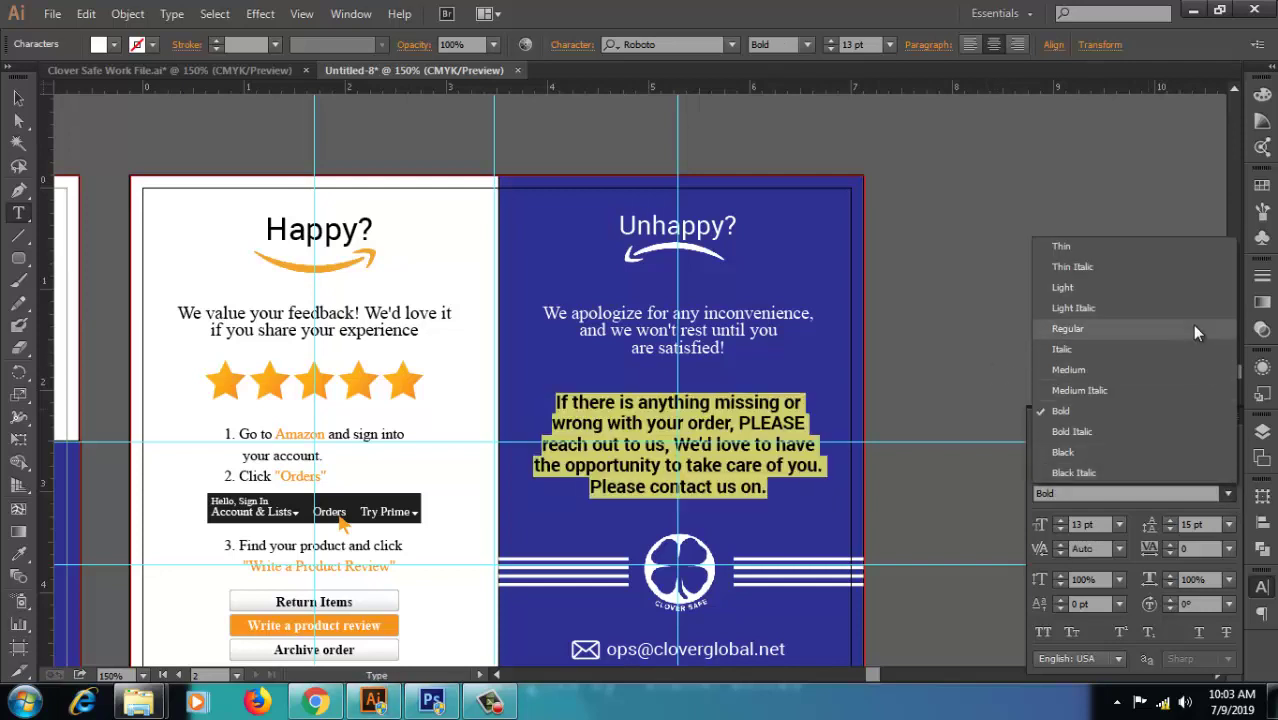
left_click(1192, 327)
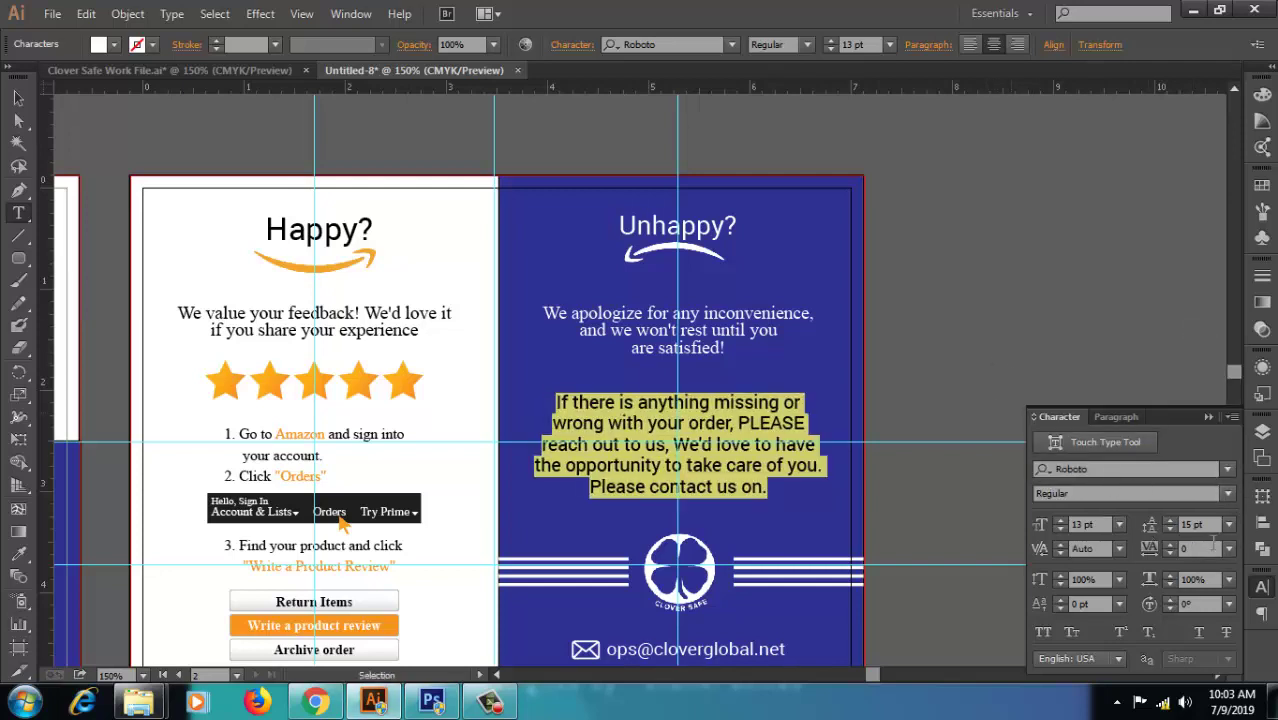
left_click(1060, 529)
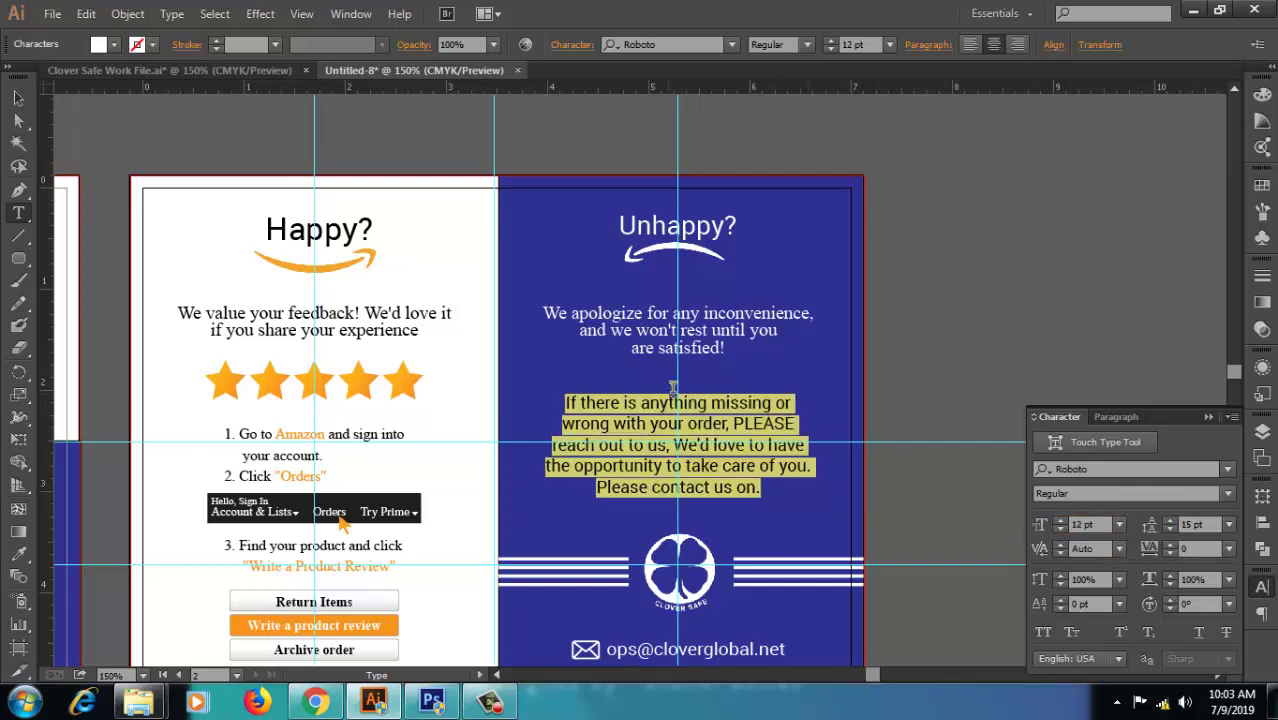
key("Escape")
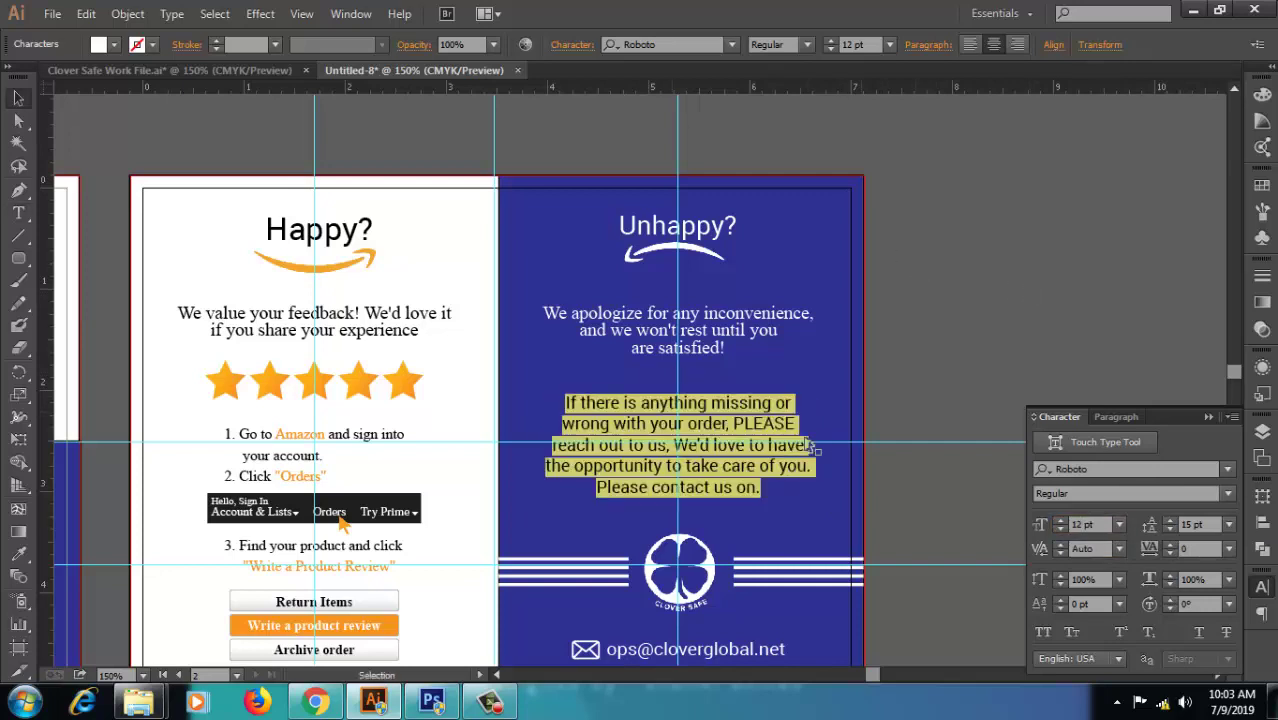
- Eyedropper the Roboto body style onto the upper apology text
left_click(708, 313)
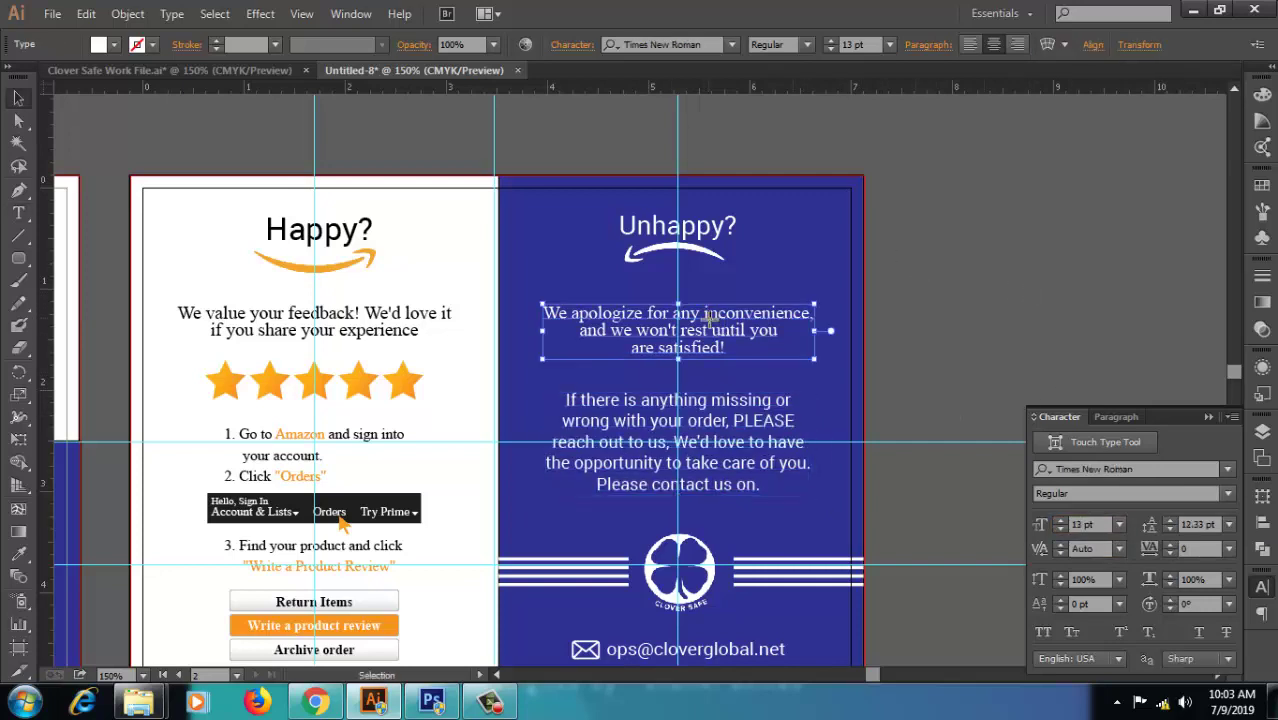
triple_click(685, 330)
key("ctrl+a")
left_click(18, 553)
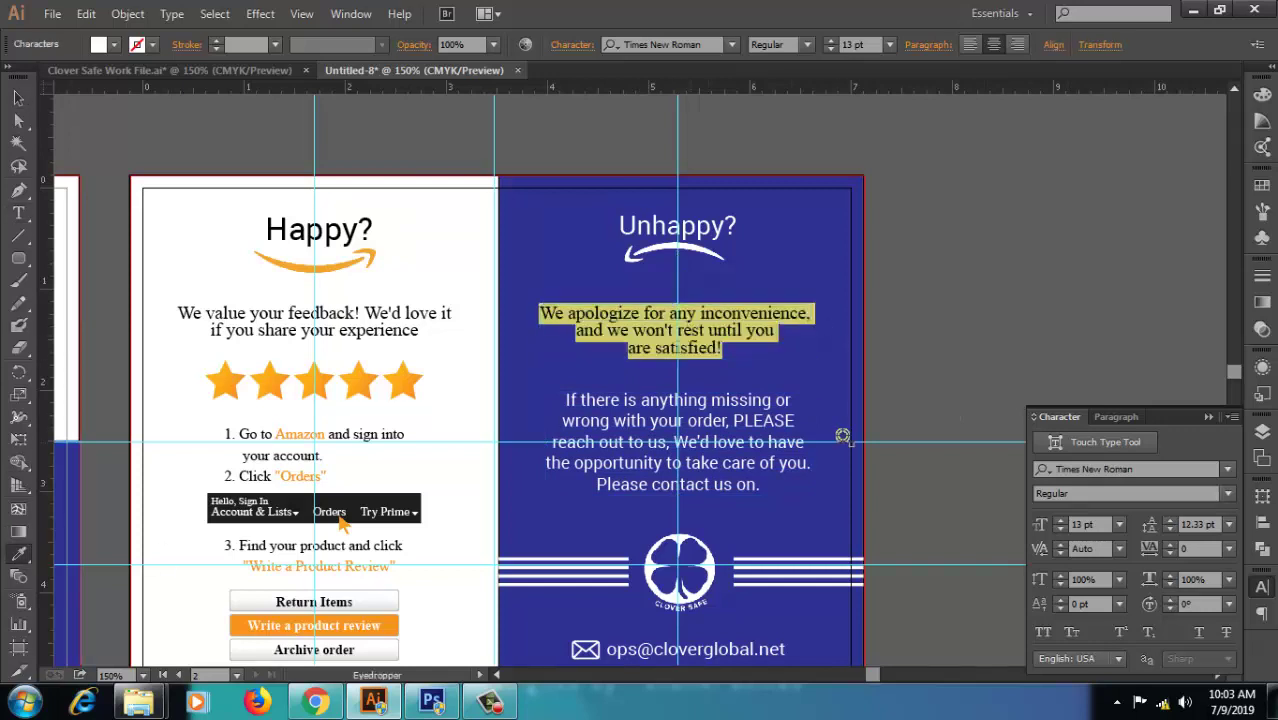
left_click(650, 420)
left_click(18, 97)
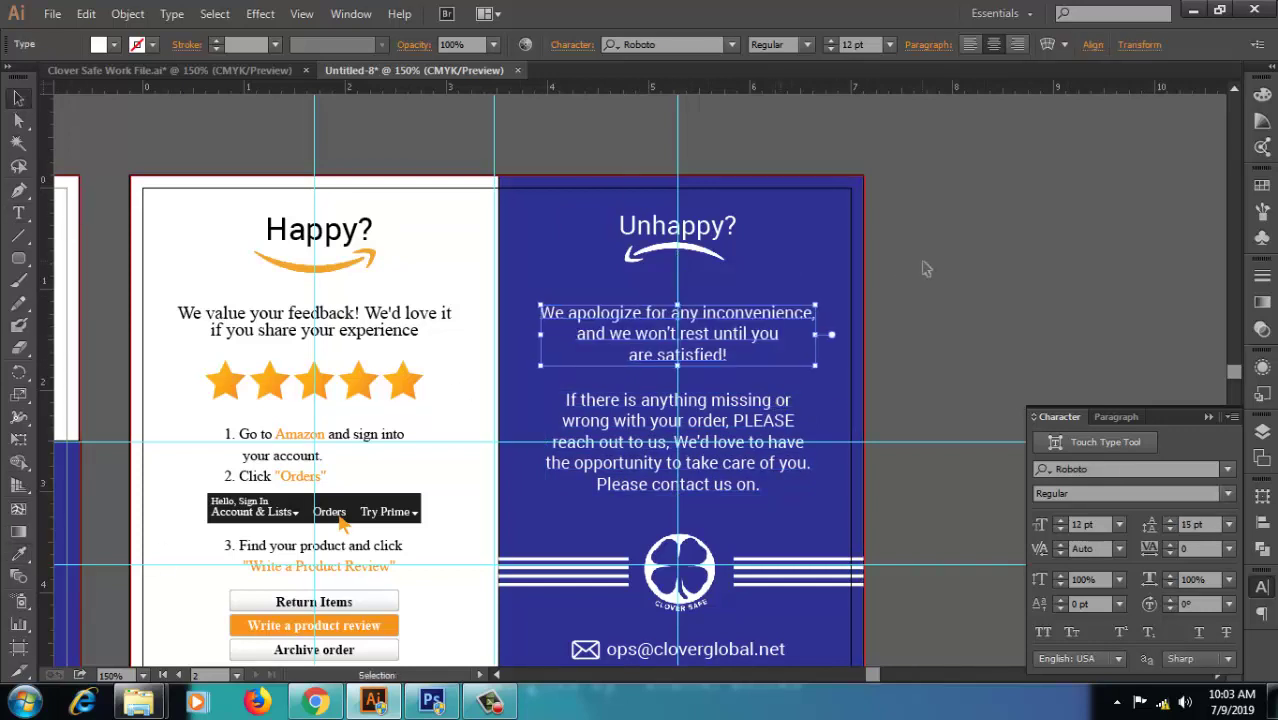
left_click(982, 278)
- Centre-align the Happy? and Unhappy? headings vertically and nudge them down
left_click_drag(961, 281, 1011, 221)
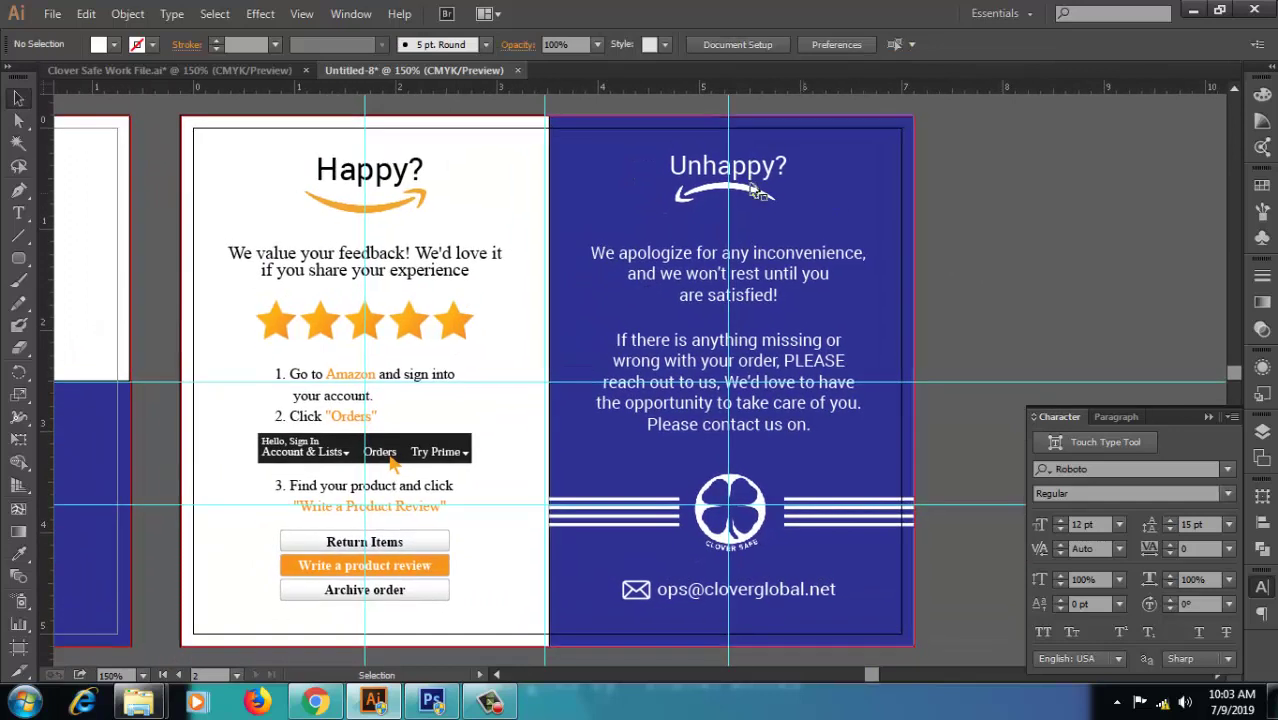
left_click(728, 170)
left_click(369, 172, "shift")
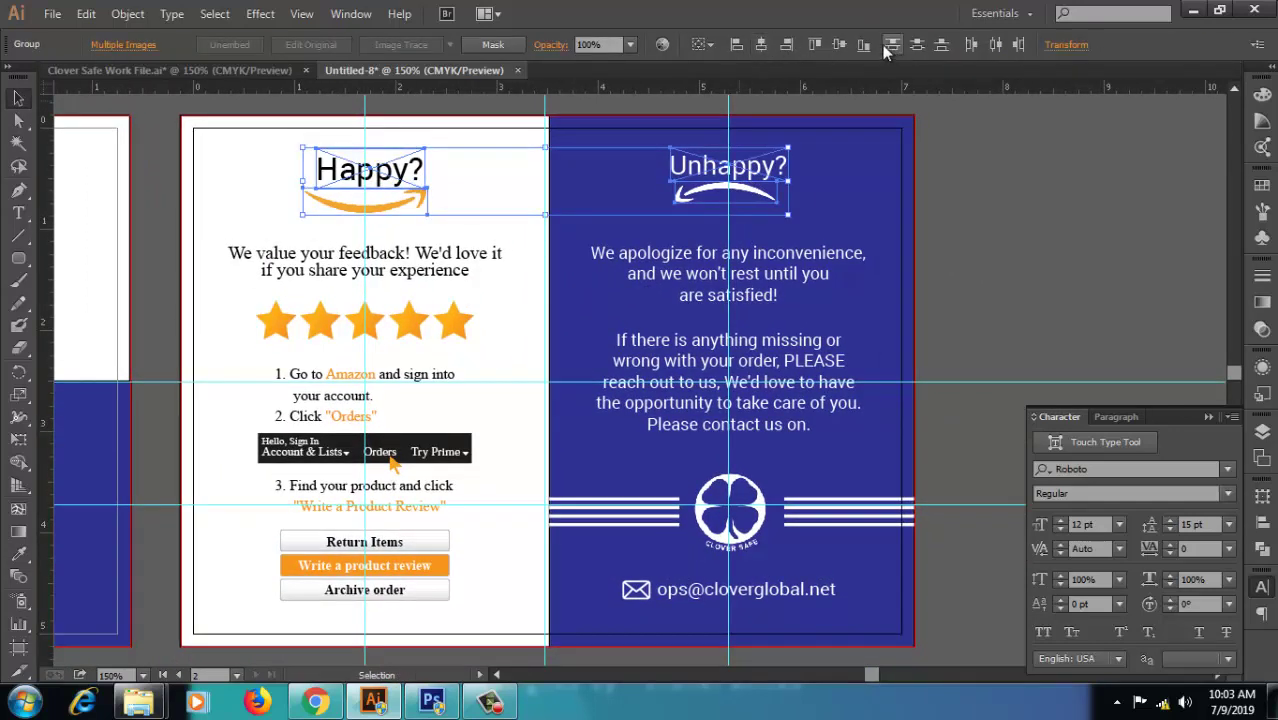
left_click(842, 44)
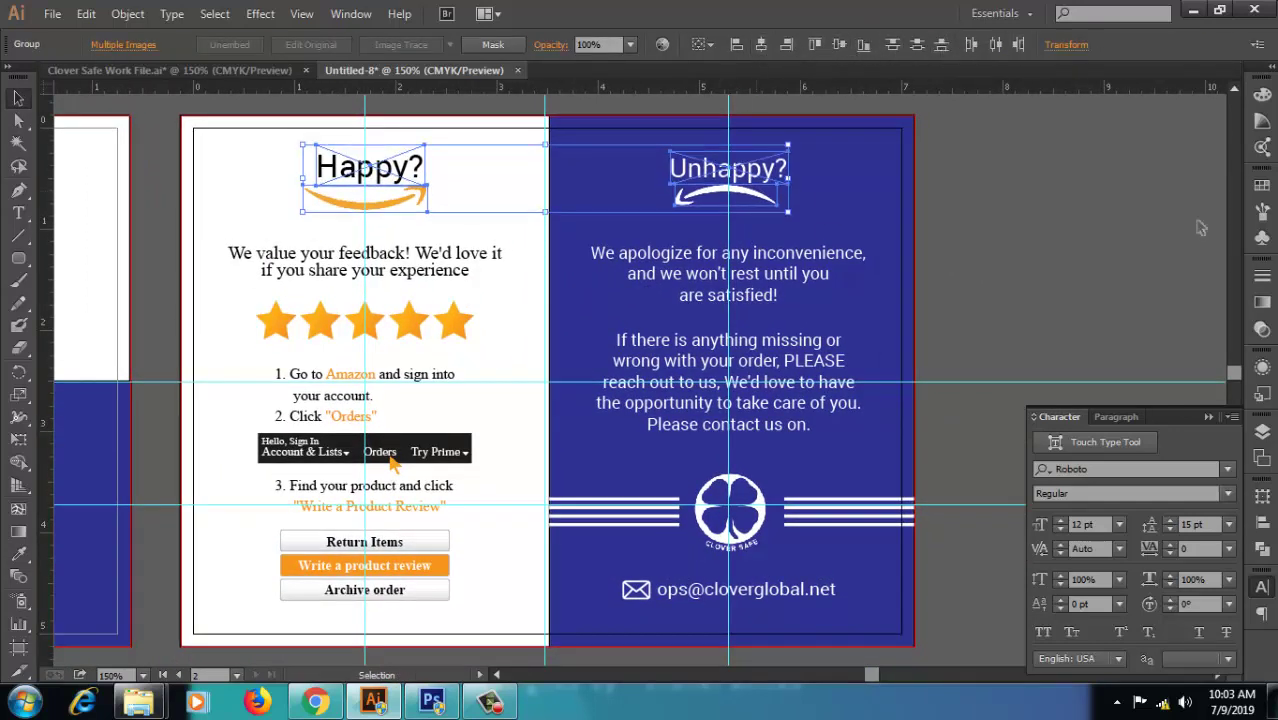
key("Down")
key("Down")
key("Down")
key("Down")
left_click(1107, 143)
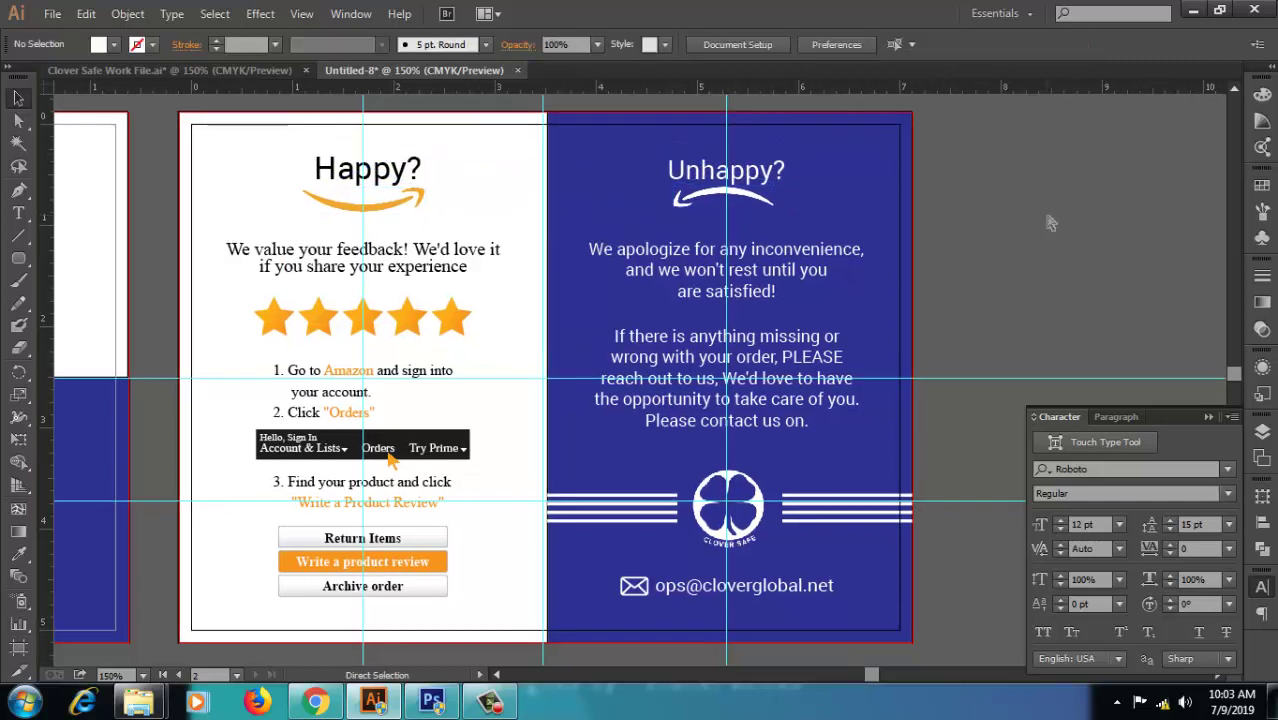
- Top-align the 'We value your feedback' and apology intro paragraphs, nudging them up slightly
left_click(708, 592)
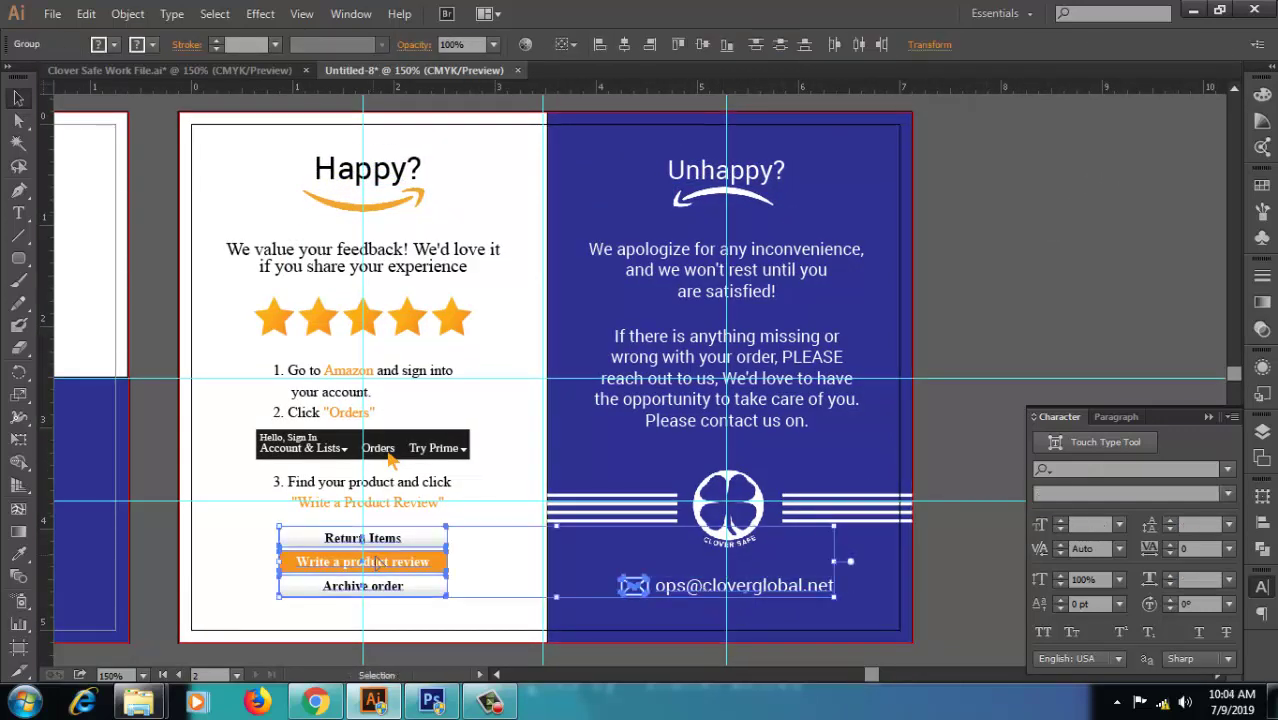
left_click(668, 172)
left_click(367, 168, "shift")
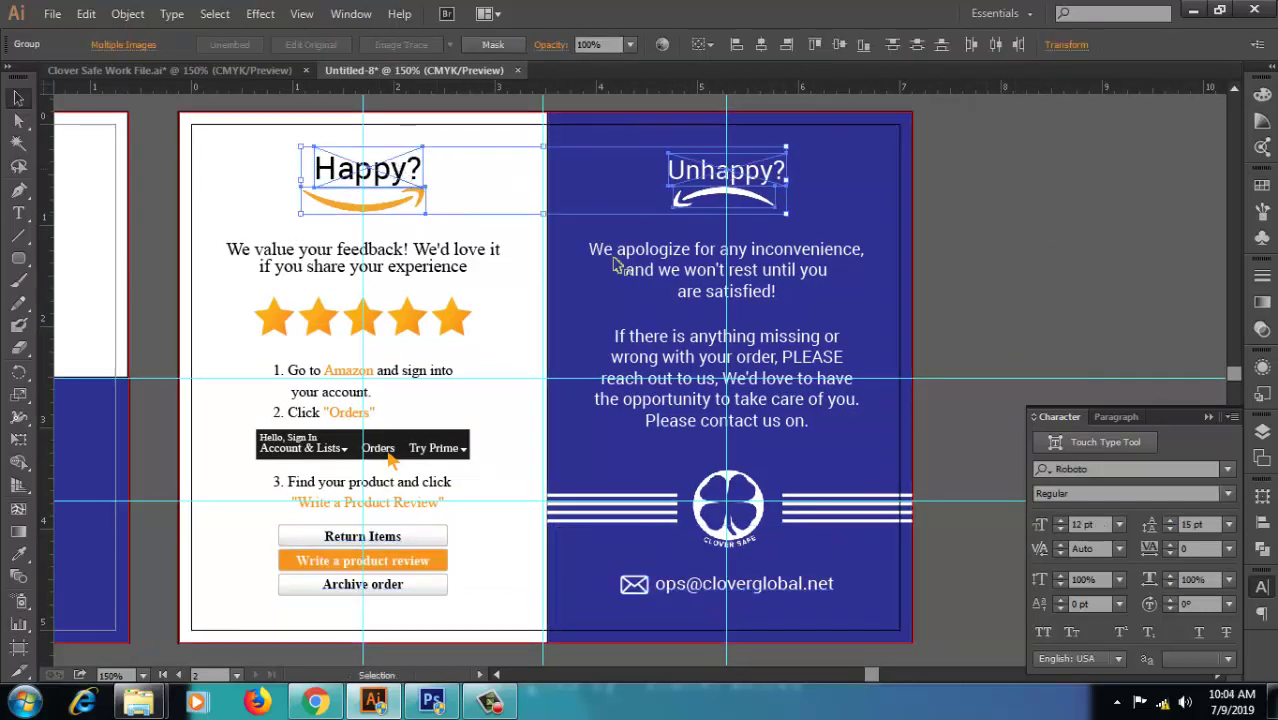
left_click(726, 250)
left_click(362, 250, "shift")
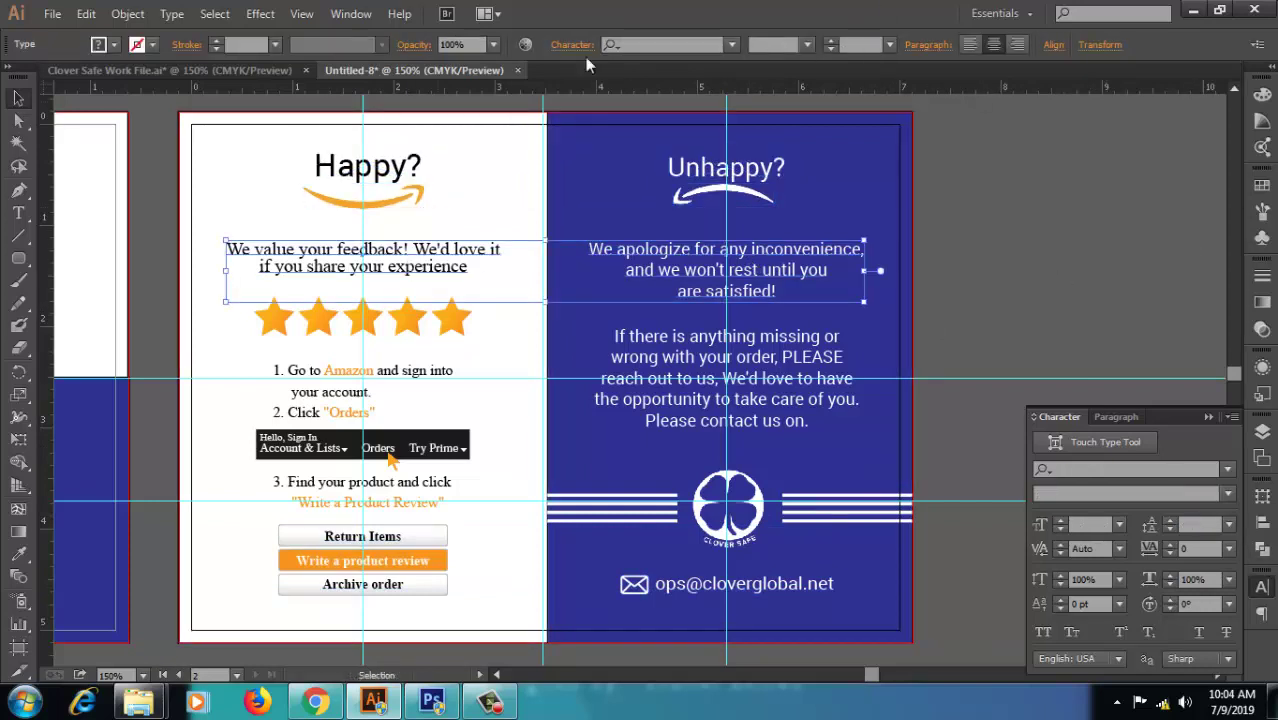
left_click(1054, 44)
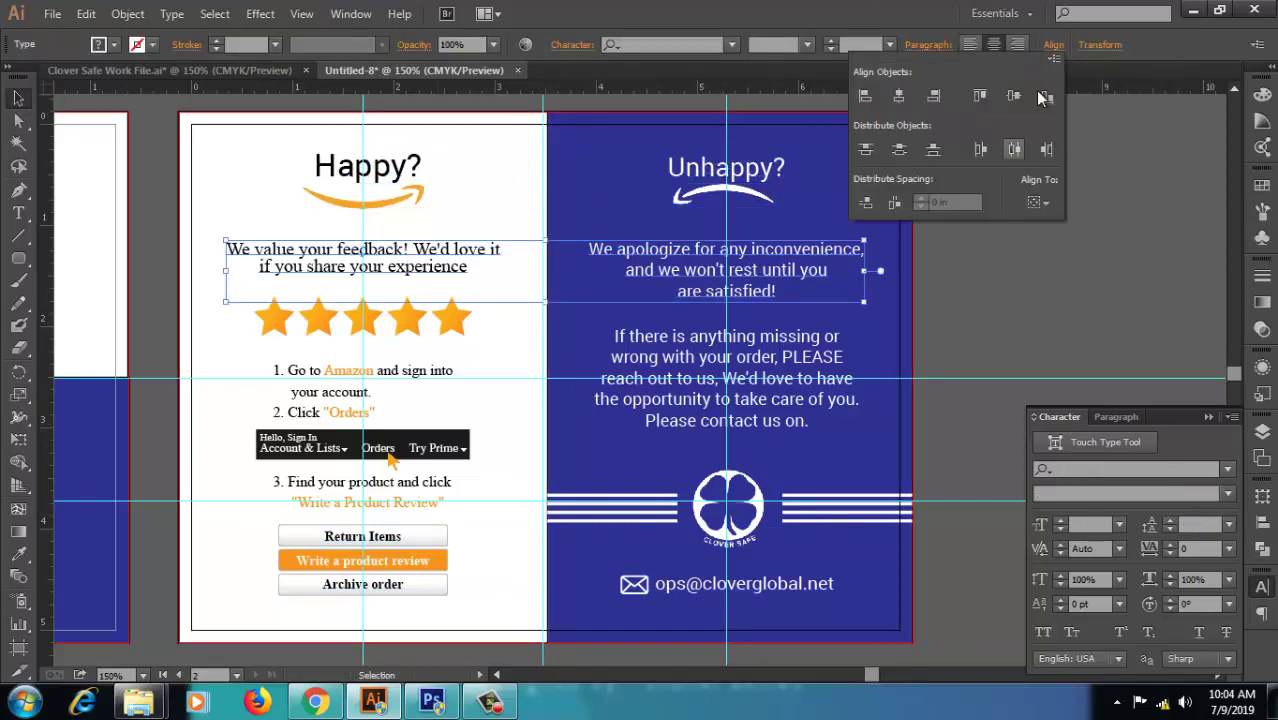
left_click(980, 97)
left_click_drag(787, 290, 787, 287)
- Move the Unhappy panel's text, logo and email to X 5.3 in, then show both cards
left_click(787, 287)
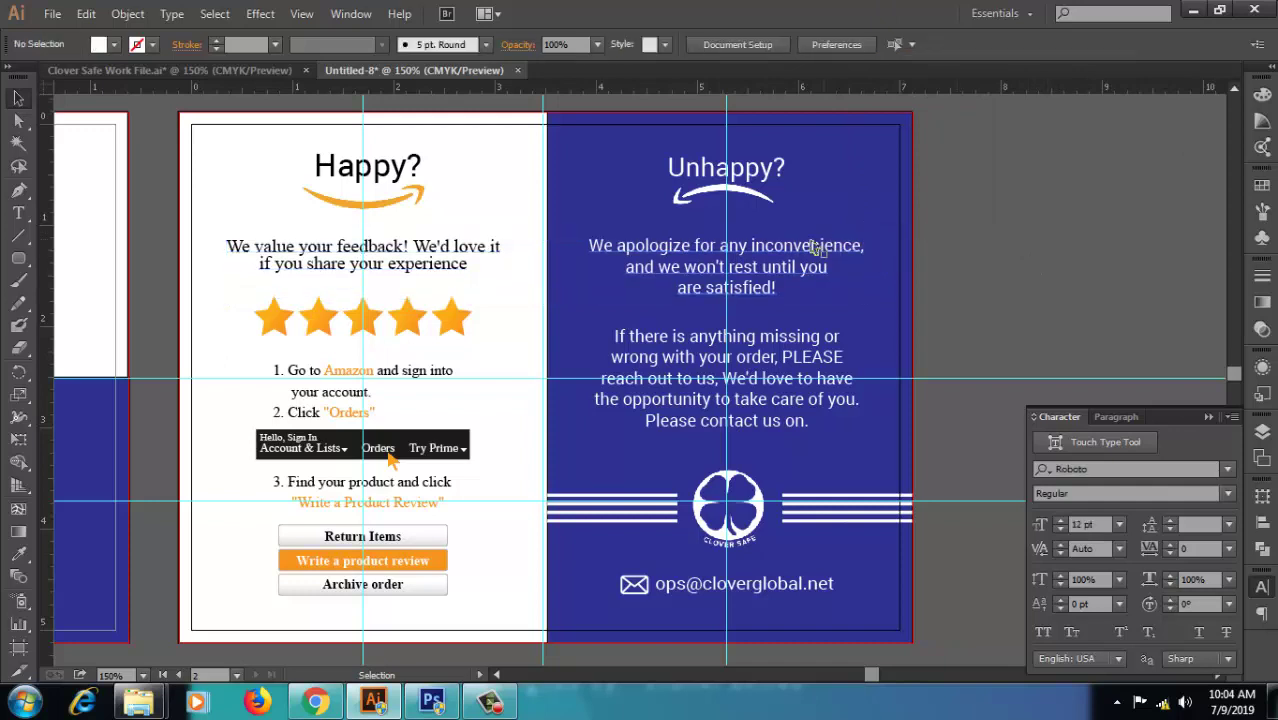
left_click(930, 140)
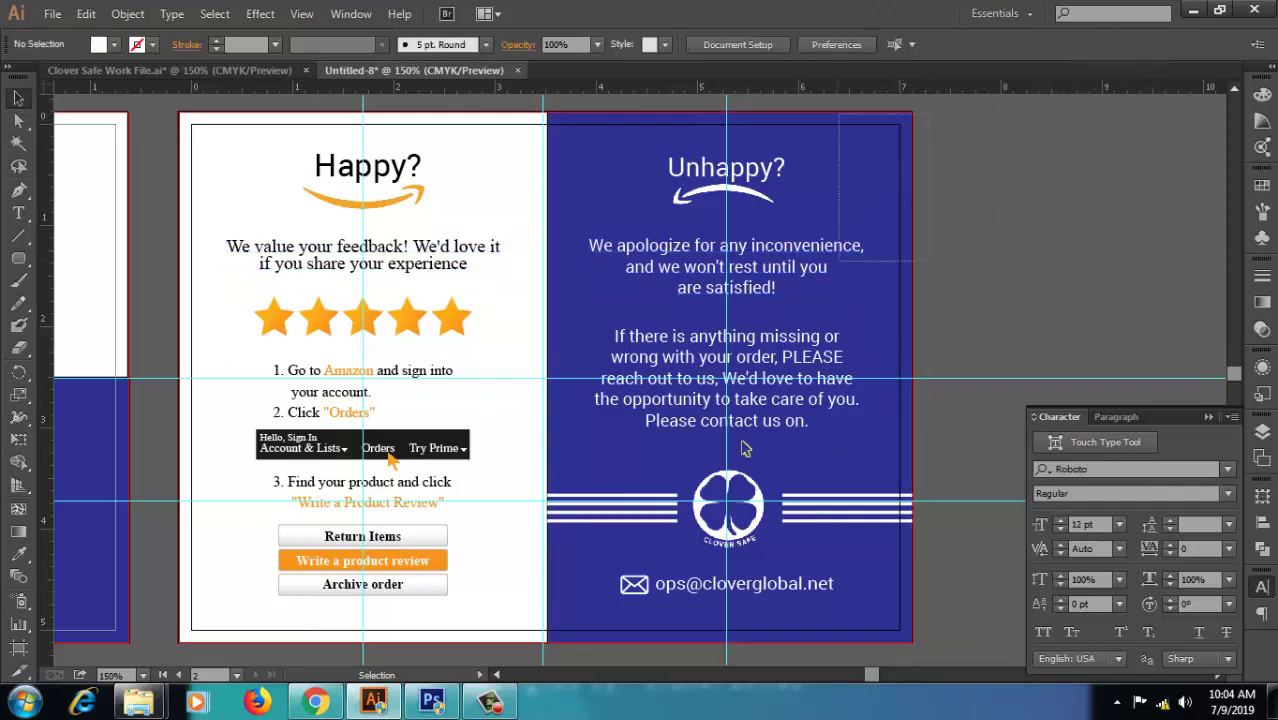
scroll(610, 640, "down", 1)
scroll(610, 673, "down", 1)
left_click_drag(910, 590, 575, 118)
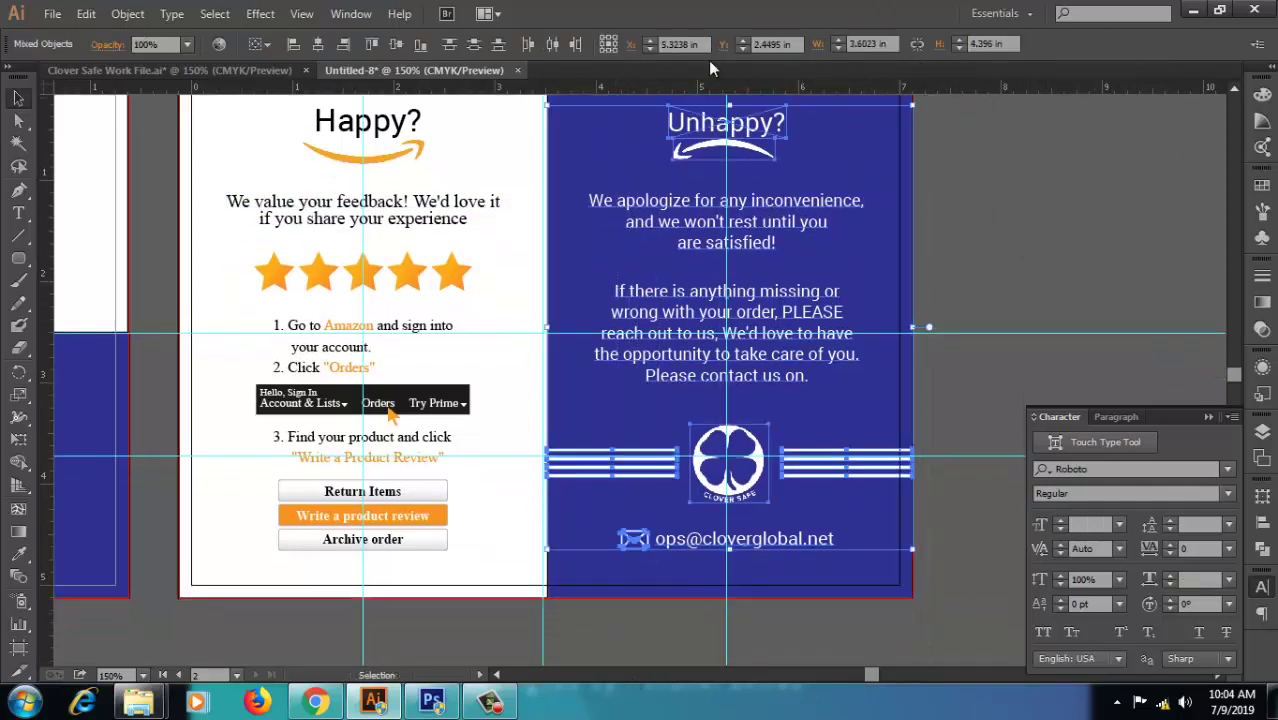
left_click(317, 44)
scroll(1052, 360, "up", 4)
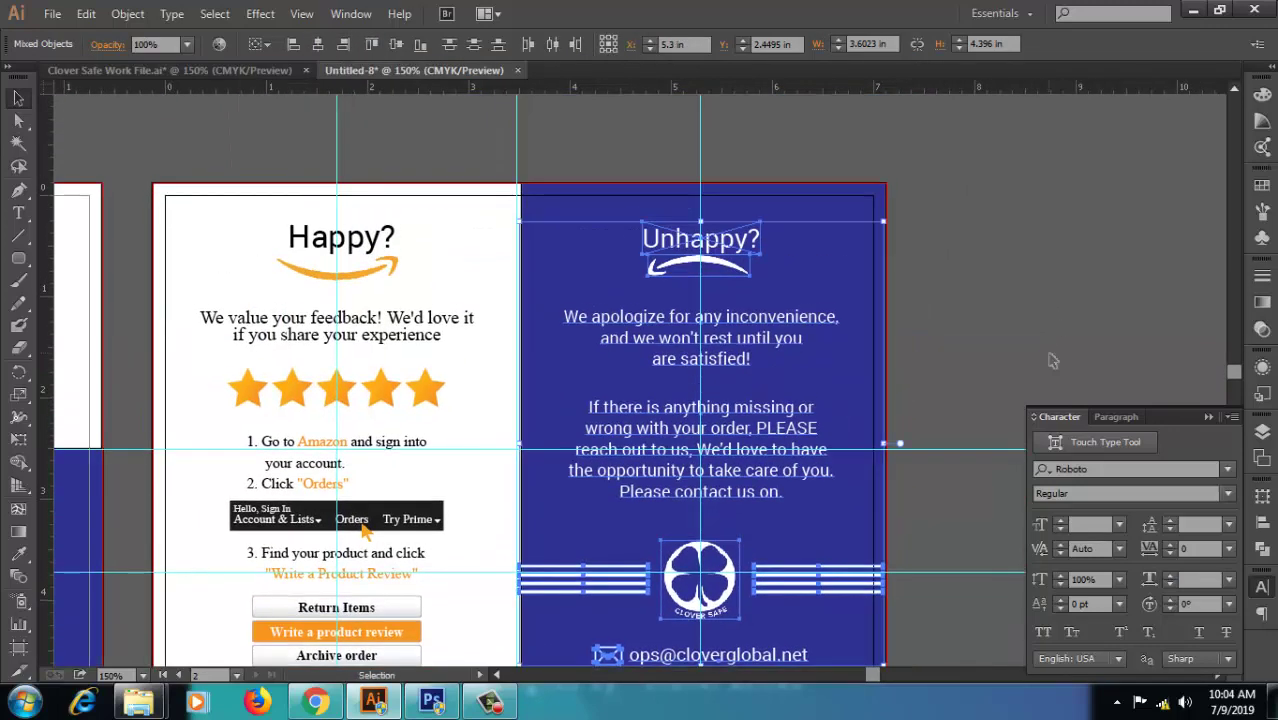
left_click(1004, 328)
left_click_drag(1004, 328, 963, 240)
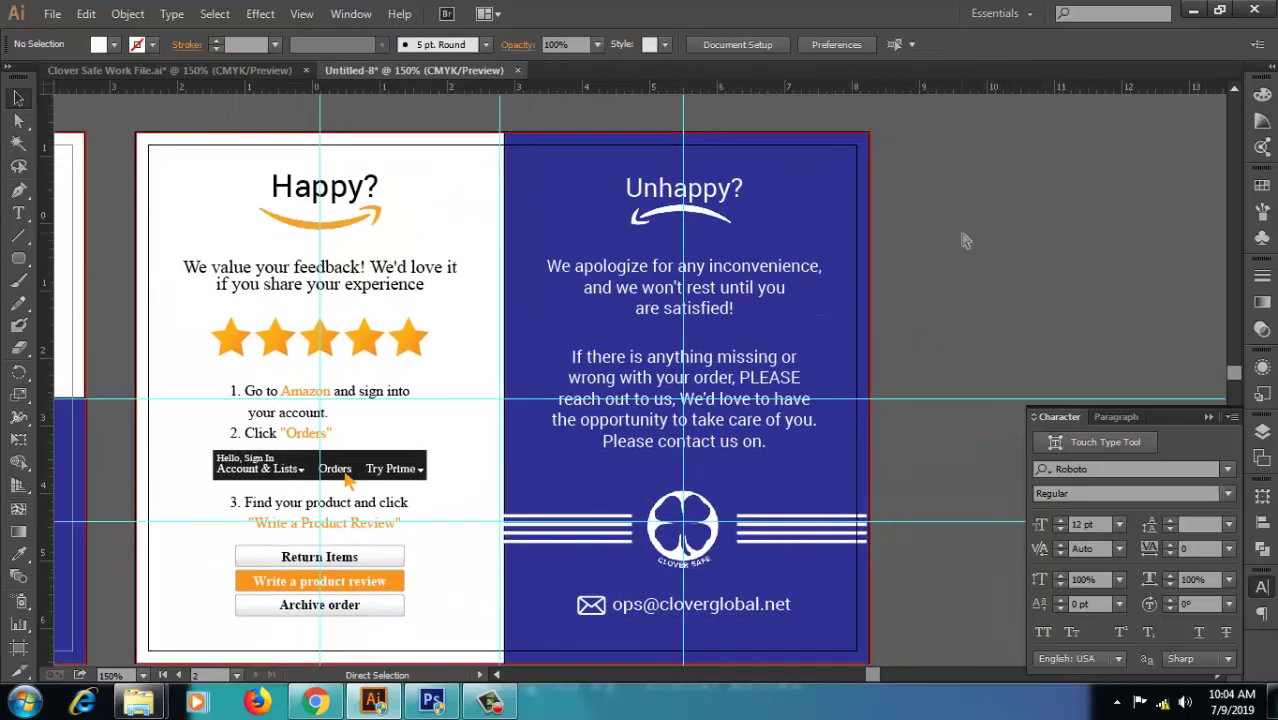
key("ctrl+minus")
key("ctrl+minus")
left_click_drag(518, 124, 555, 187)
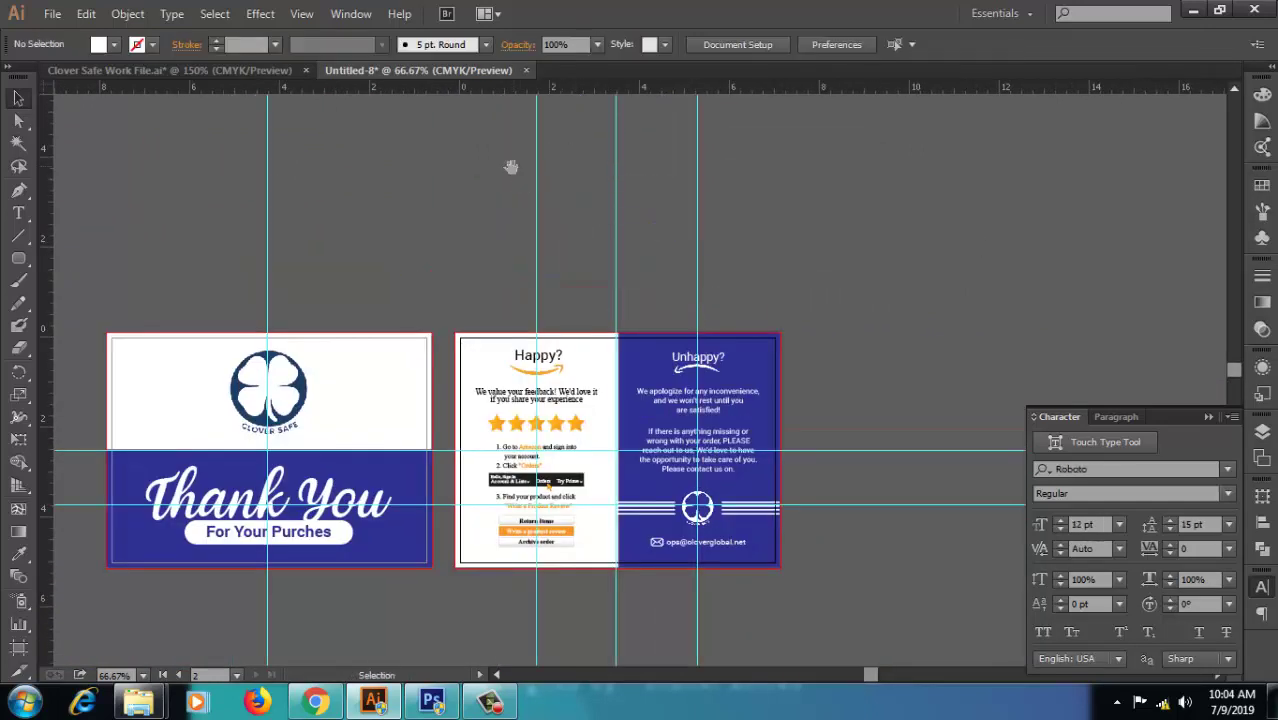
- Unlock the guides and delete all vertical and horizontal guides from both cards
right_click(612, 233)
left_click(673, 405)
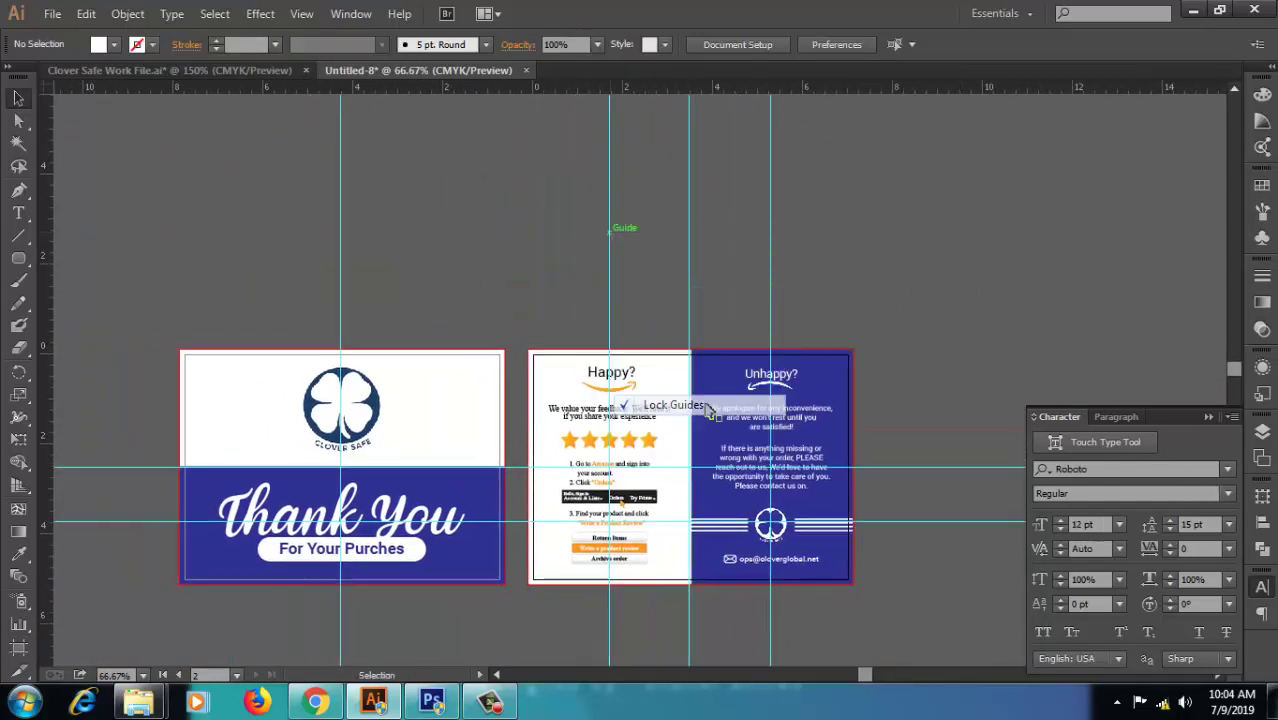
key("Delete")
mouse_move(245, 228)
left_mouse_down()
mouse_move(960, 446)
mouse_move(963, 592)
left_mouse_up()
key("Delete")
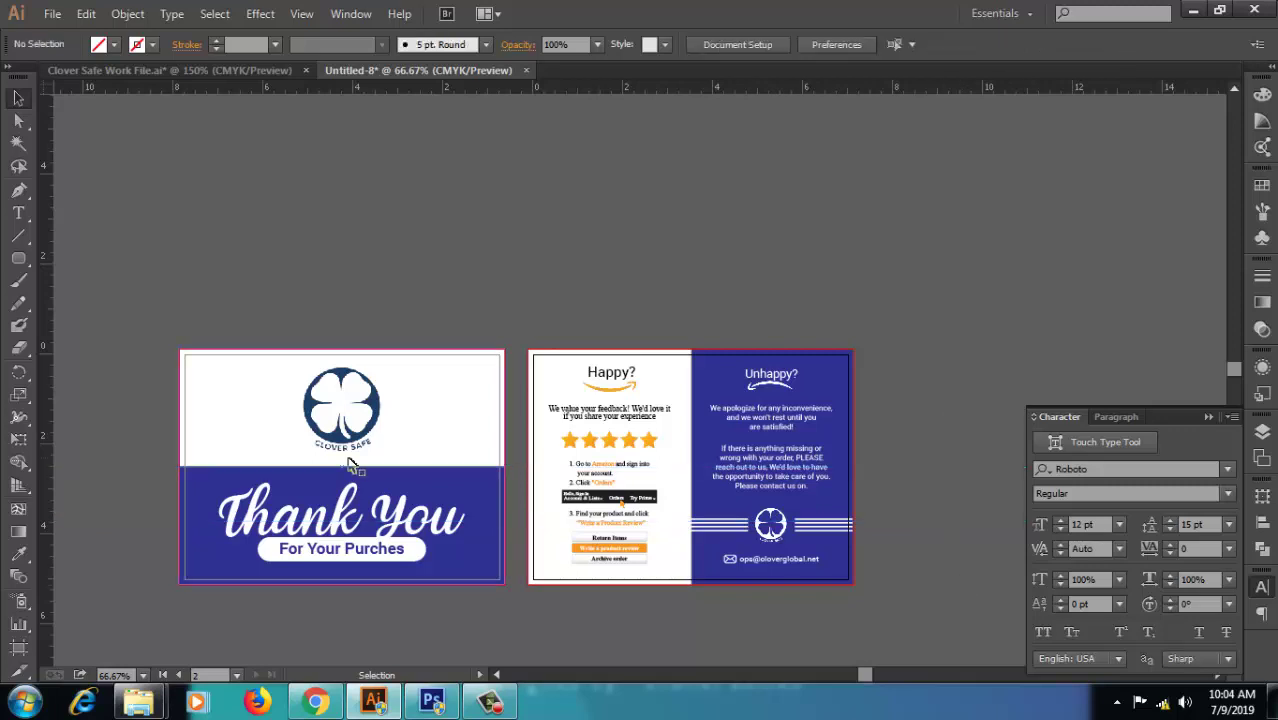
- Hide the interface panels and preview both centred cards at 100% zoom
key("Tab")
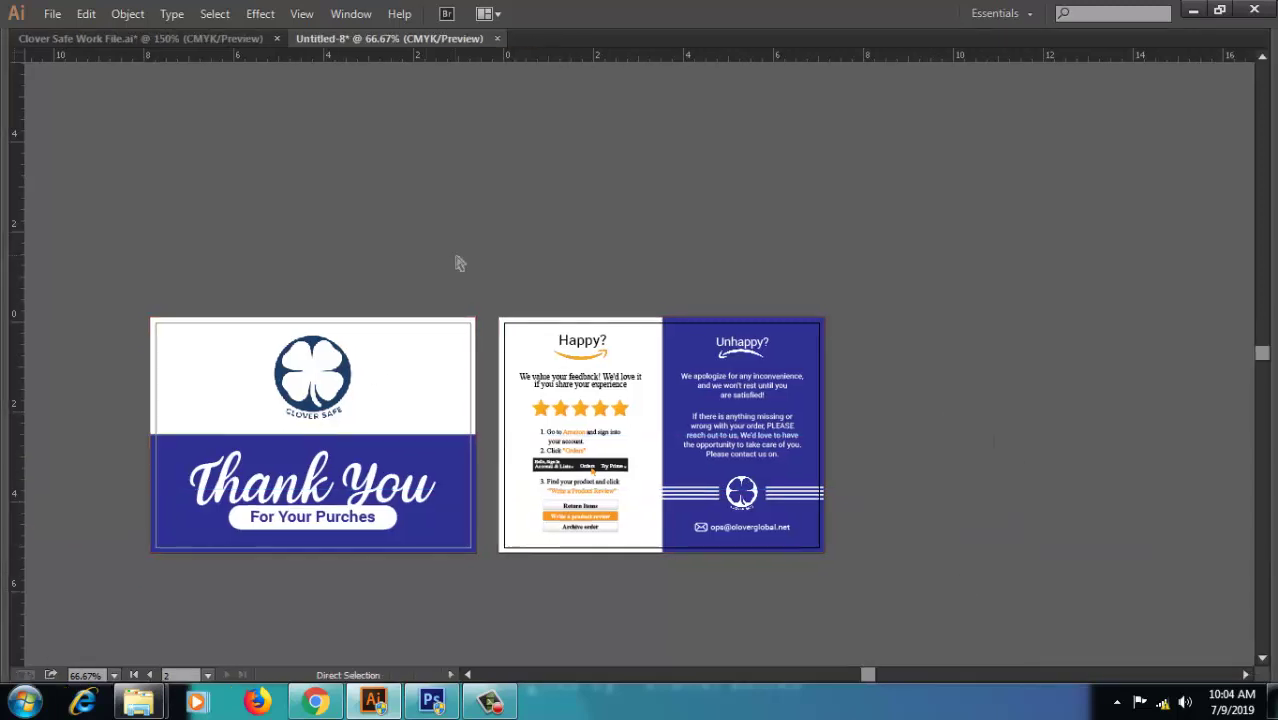
left_click_drag(487, 237, 667, 167)
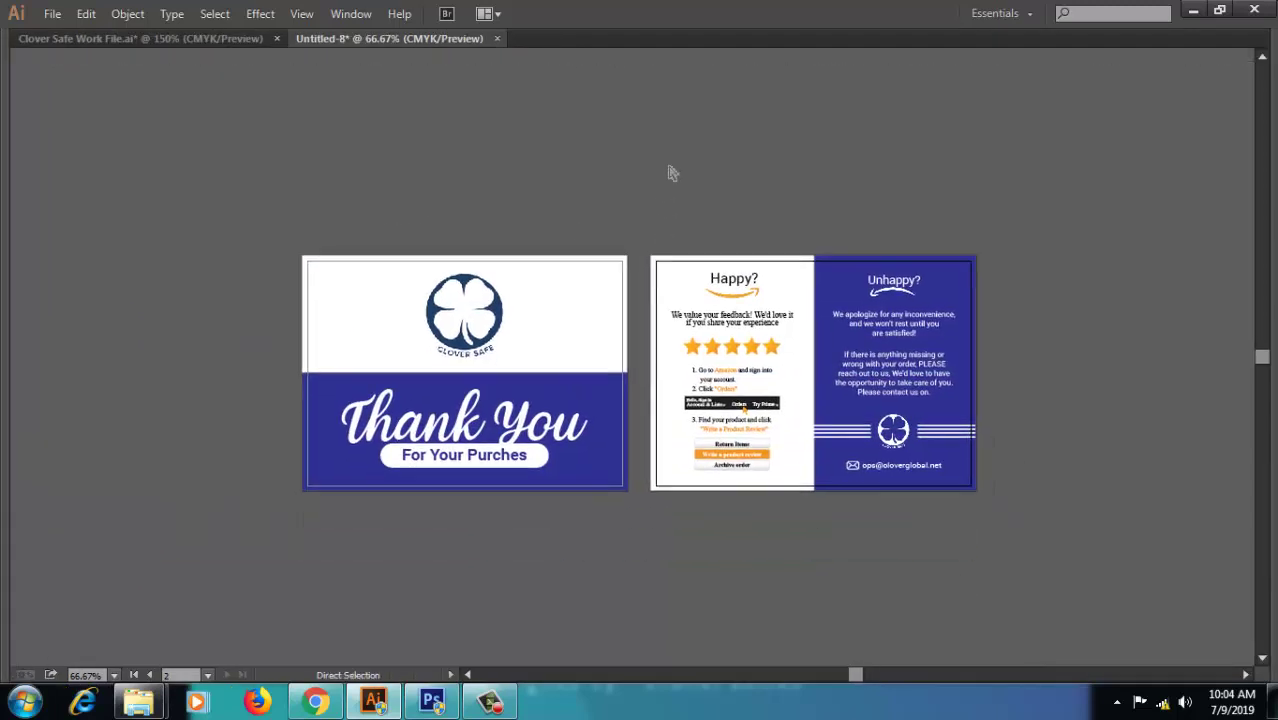
key("ctrl+1")
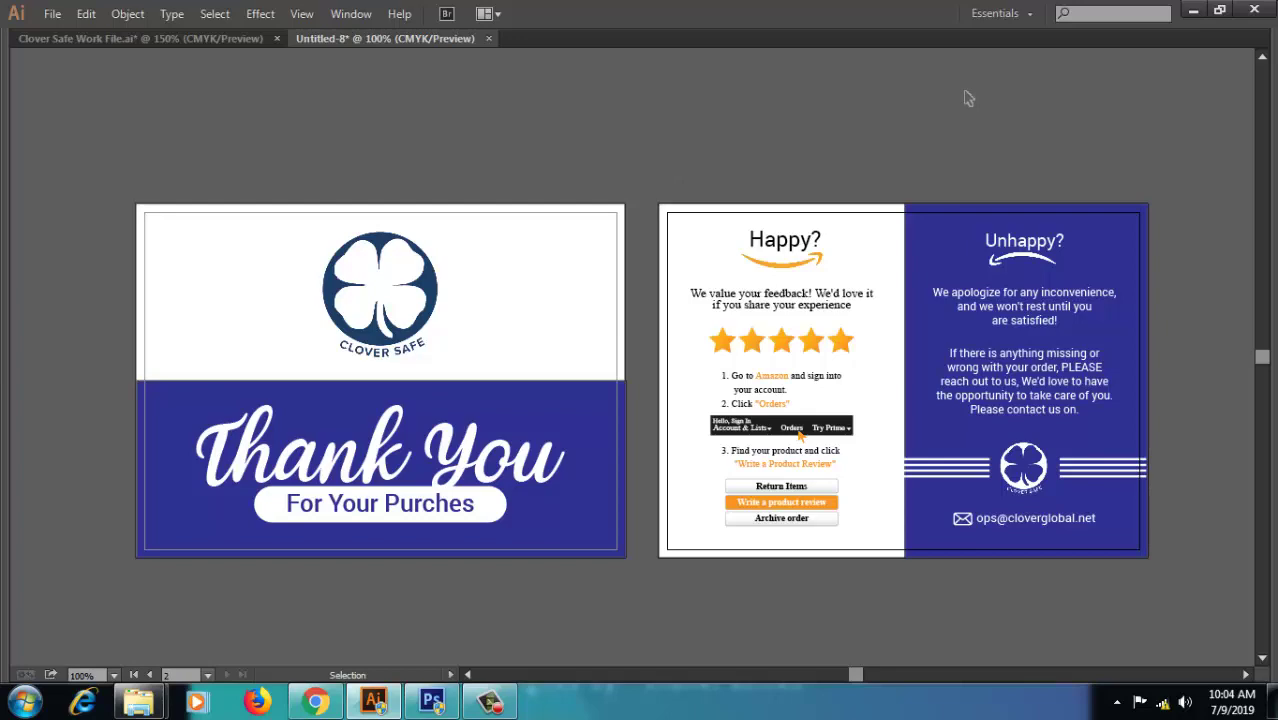